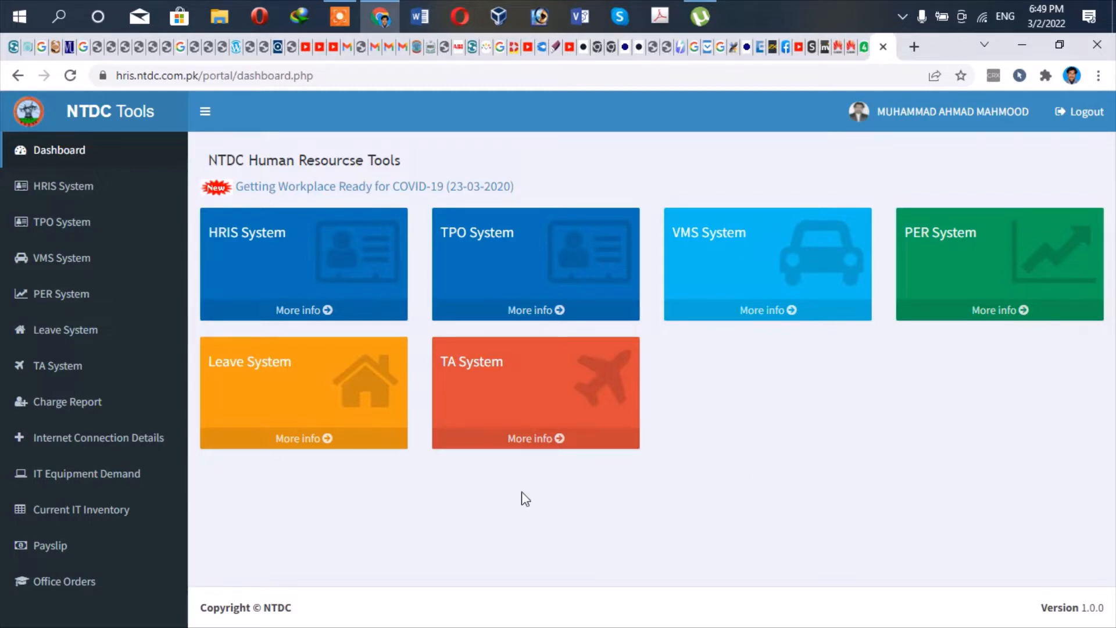
Open the TA System and try to delete the "Faisalabad West Visit" tour dated 10/01/2022.
click(527, 442)
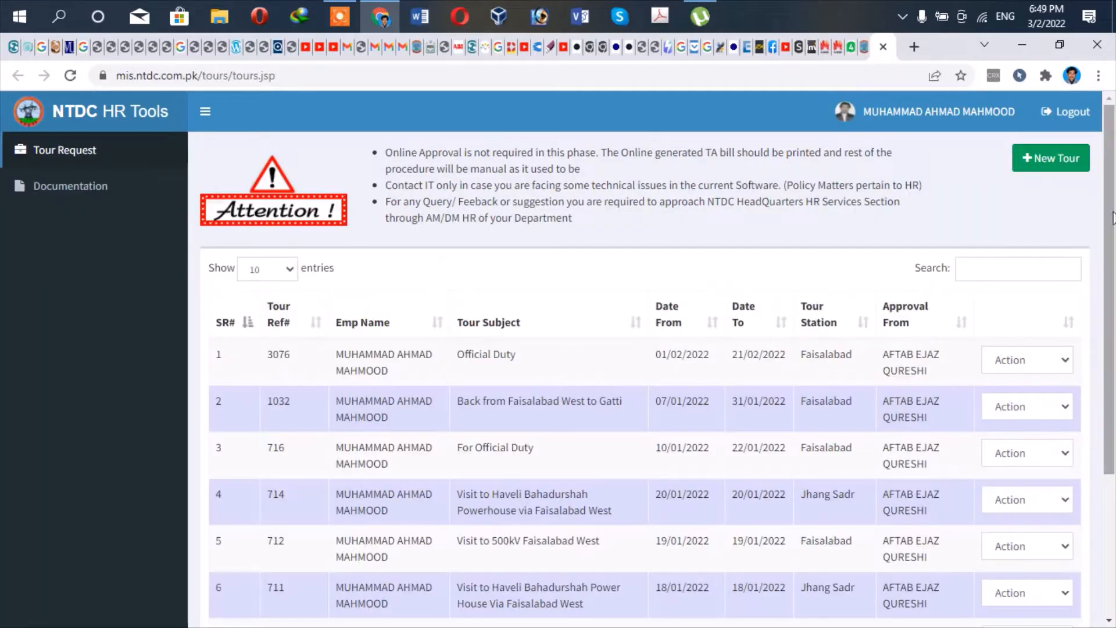
scroll(1112, 217, down, 4)
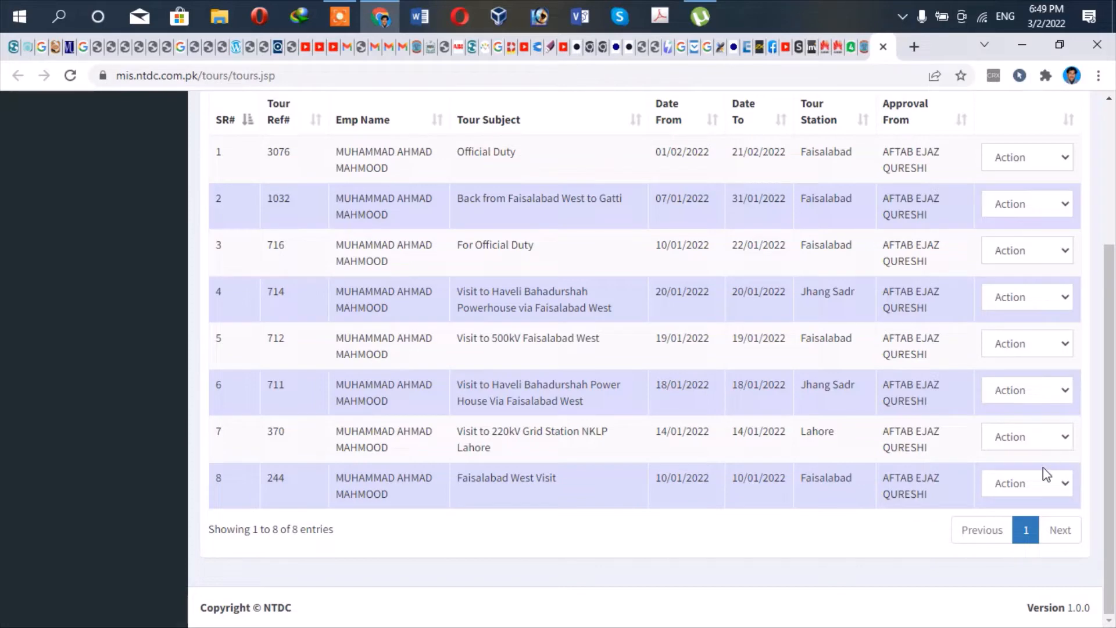
click(1067, 485)
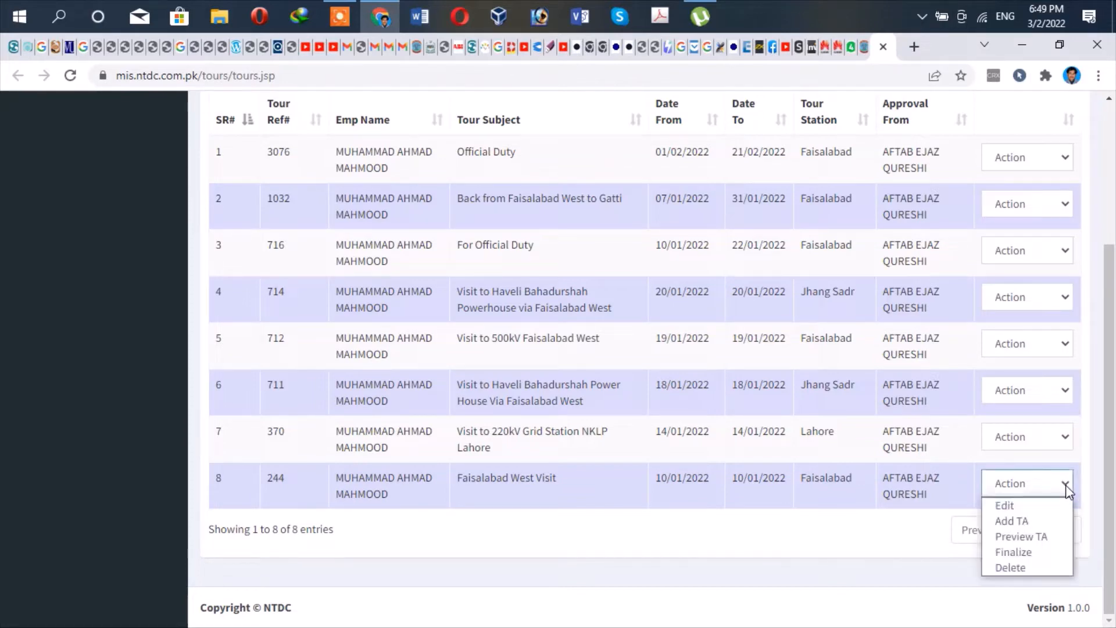
click(1022, 570)
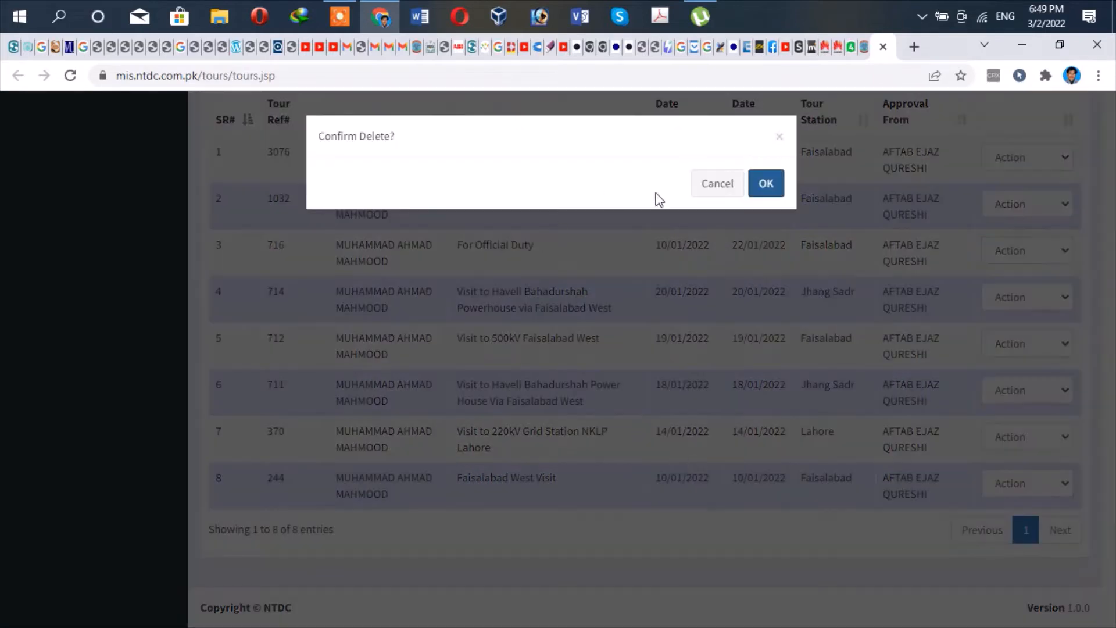
click(766, 185)
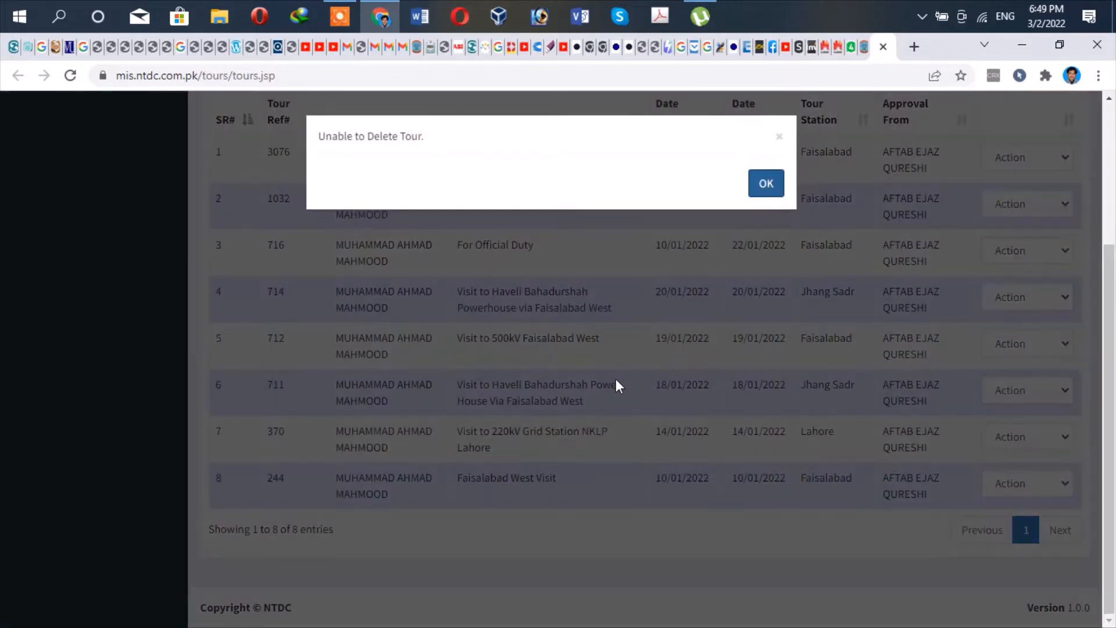
click(766, 184)
Examine the list of tour requests, including their subjects, dates, stations and approving officers.
scroll(874, 515, up, 4)
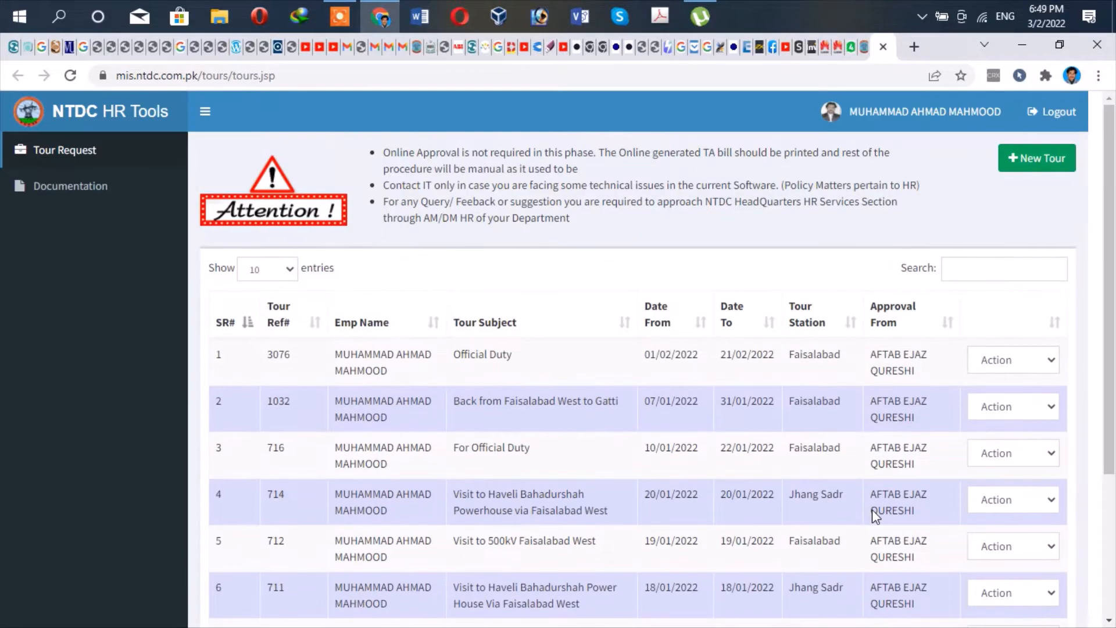
scroll(875, 515, down, 2)
scroll(875, 515, up, 1)
scroll(875, 514, down, 3)
scroll(873, 510, up, 3)
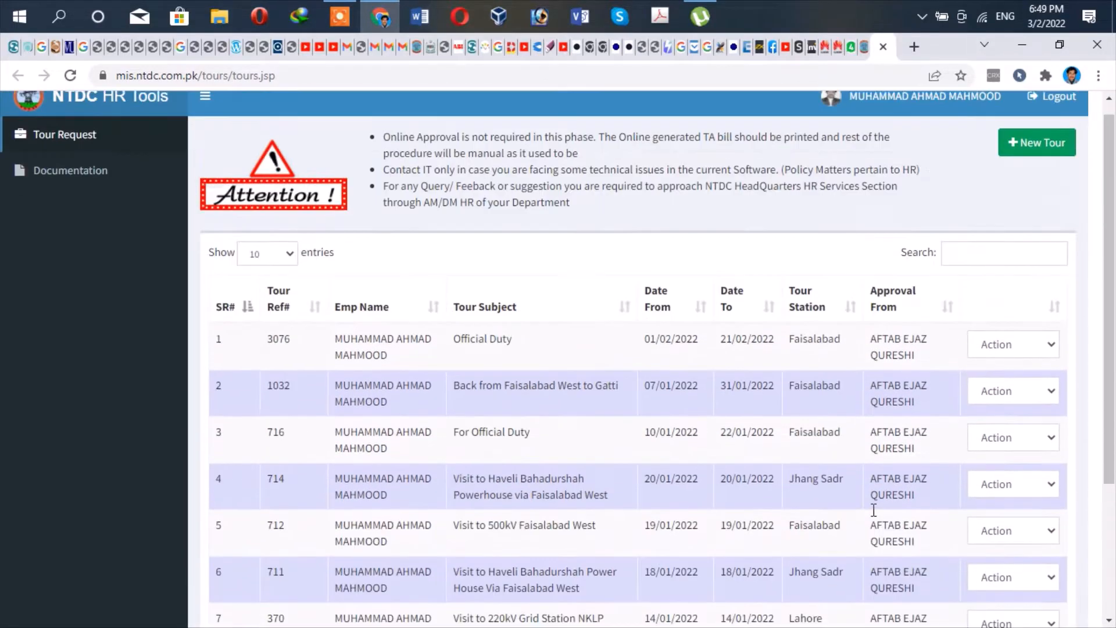
scroll(873, 509, down, 3)
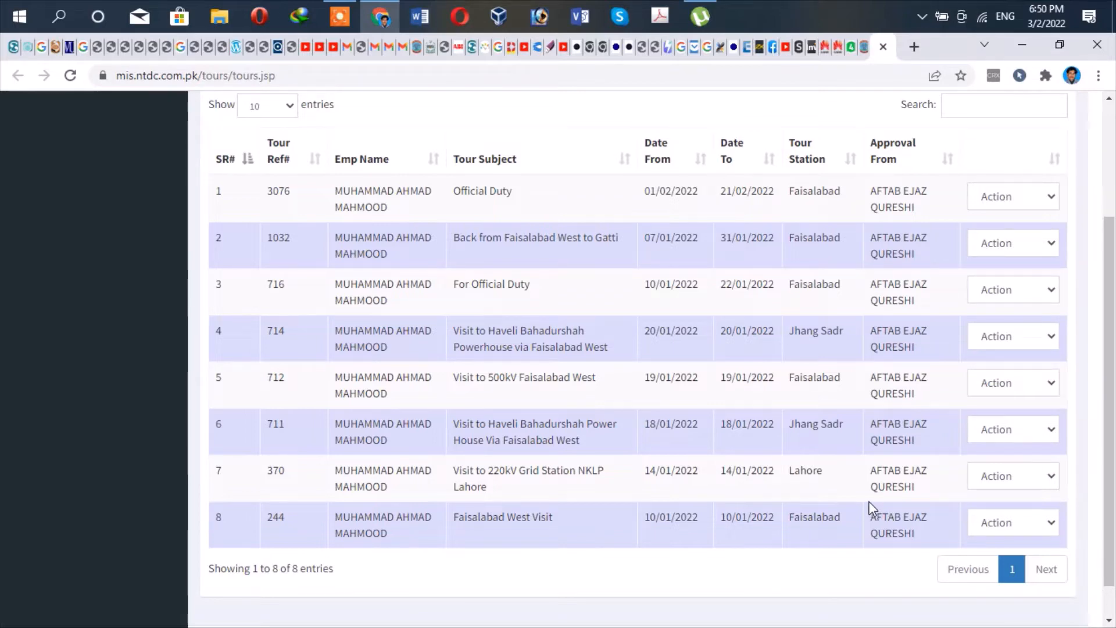
scroll(759, 492, up, 3)
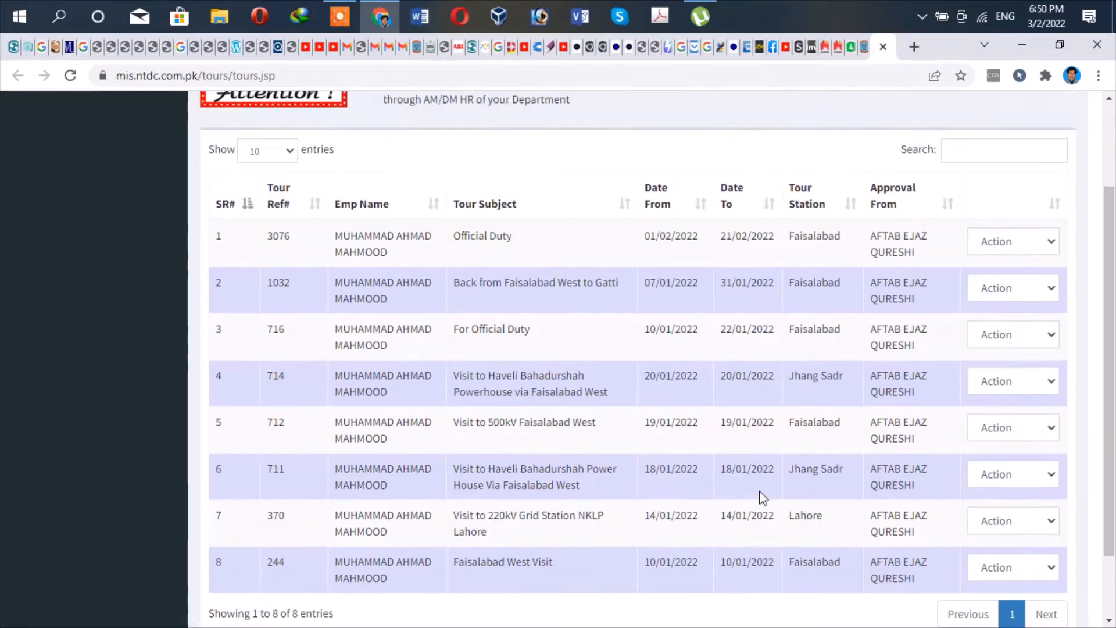
scroll(760, 491, down, 3)
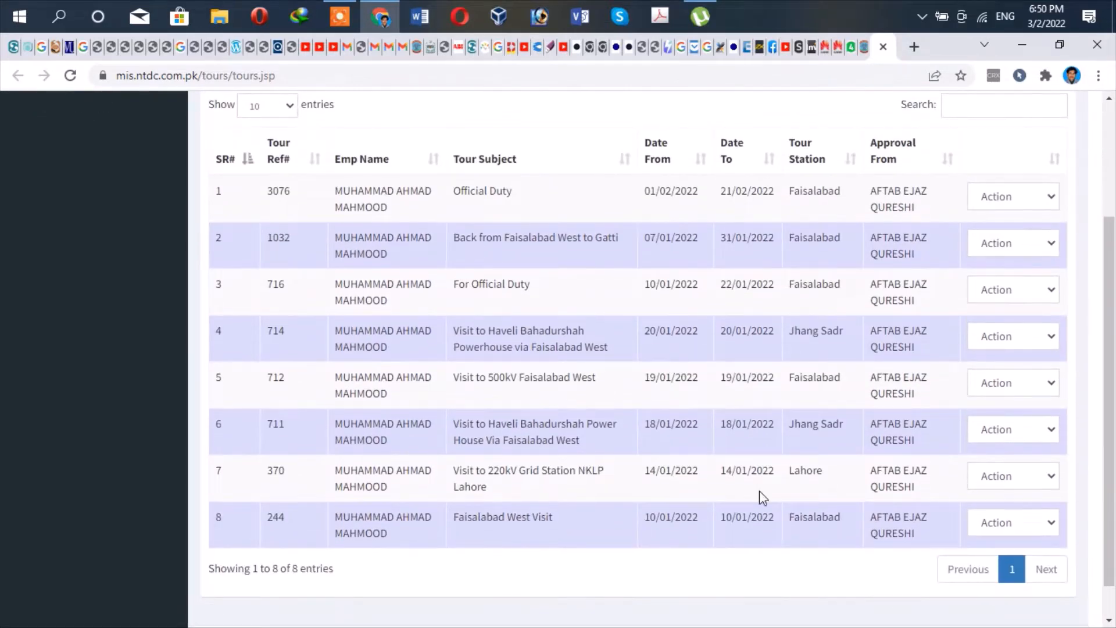
scroll(829, 488, up, 1)
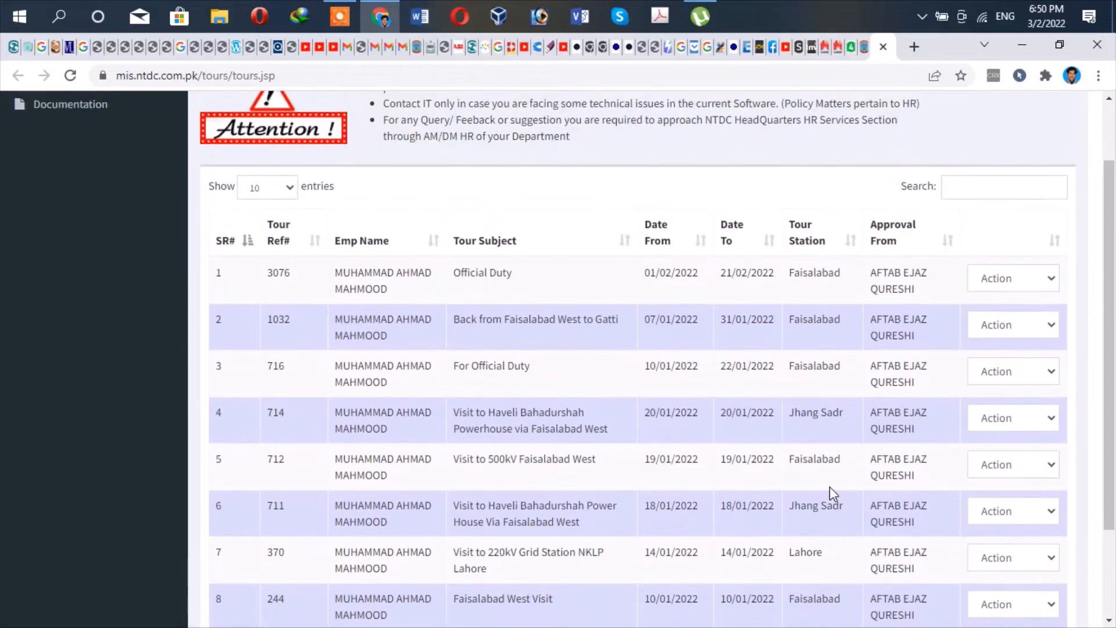
scroll(828, 486, up, 2)
Preview the travelling allowance bill of the Haveli Bahadurshah Powerhouse tour dated 20/01/2022, and close it.
scroll(926, 394, down, 4)
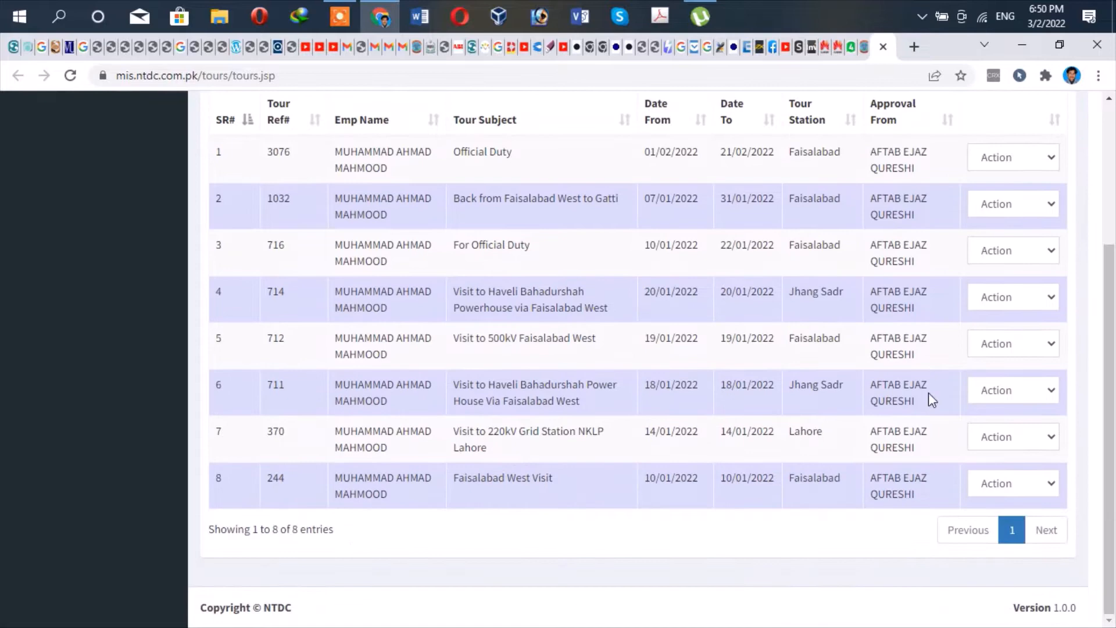
click(1054, 301)
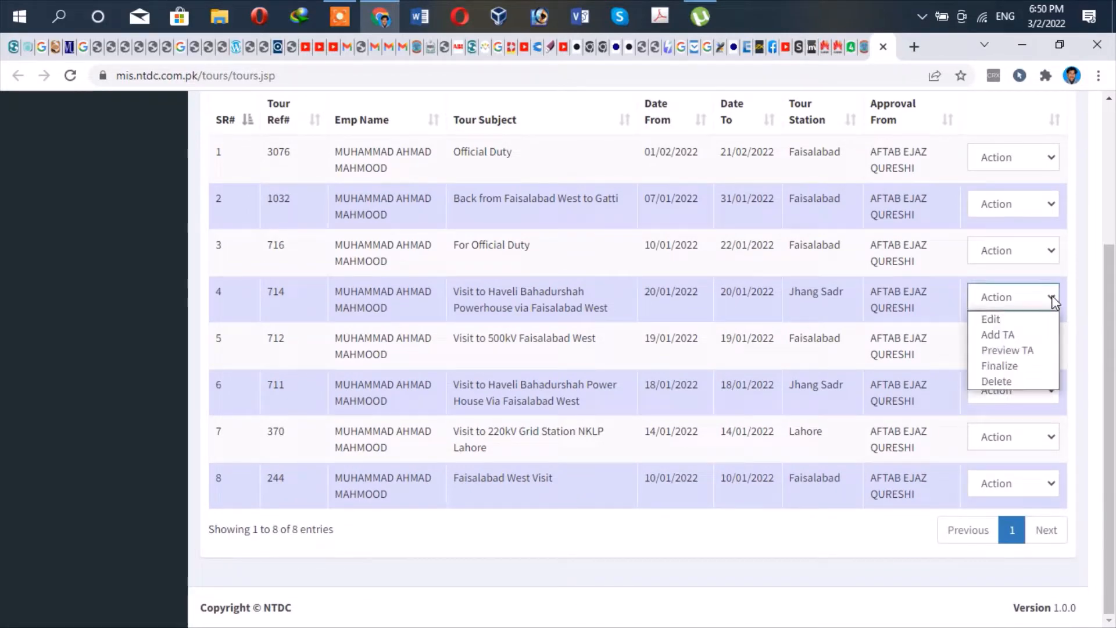
click(1003, 350)
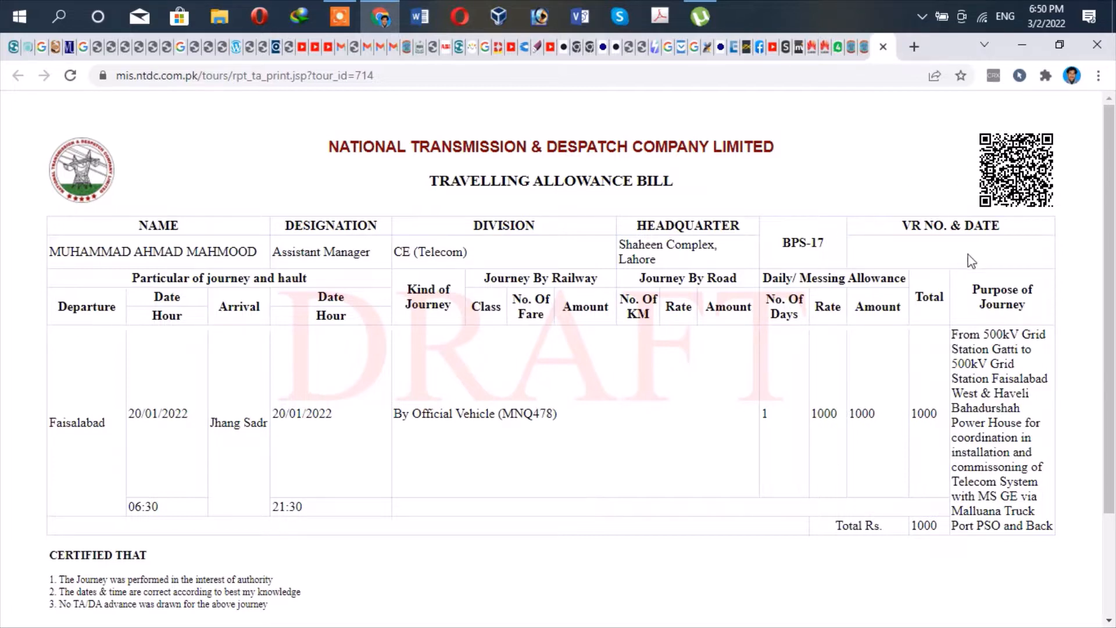
click(883, 51)
Start adding a TA for the "Back from Faisalabad West to Gatti" tour and check the departure/arrival choices for a stay.
scroll(883, 404, up, 1)
scroll(882, 404, up, 4)
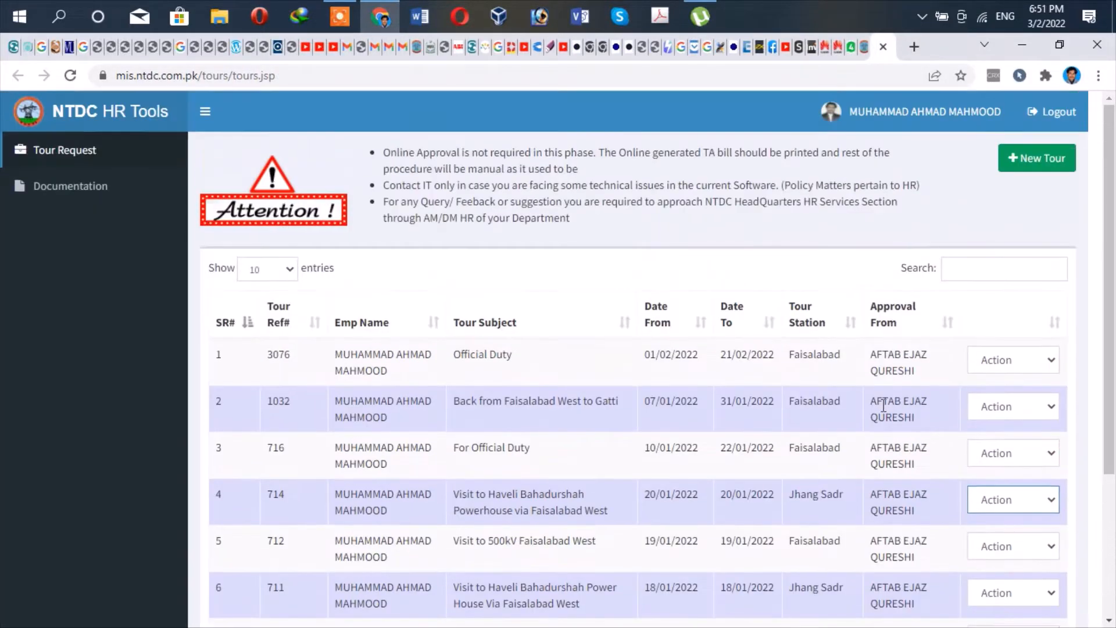
scroll(884, 391, down, 4)
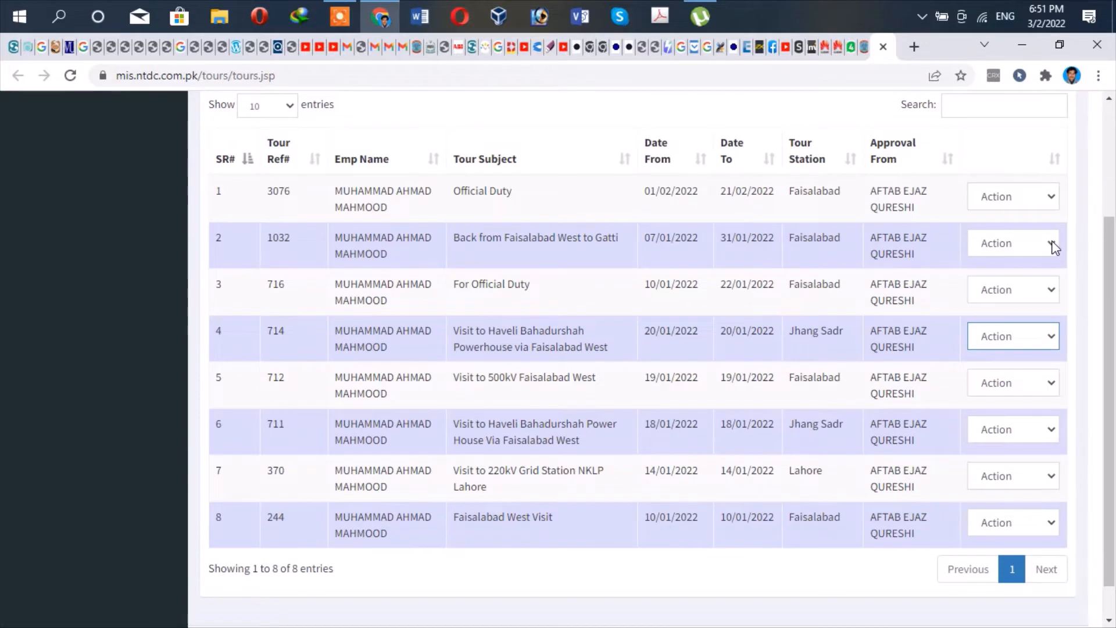
click(1045, 251)
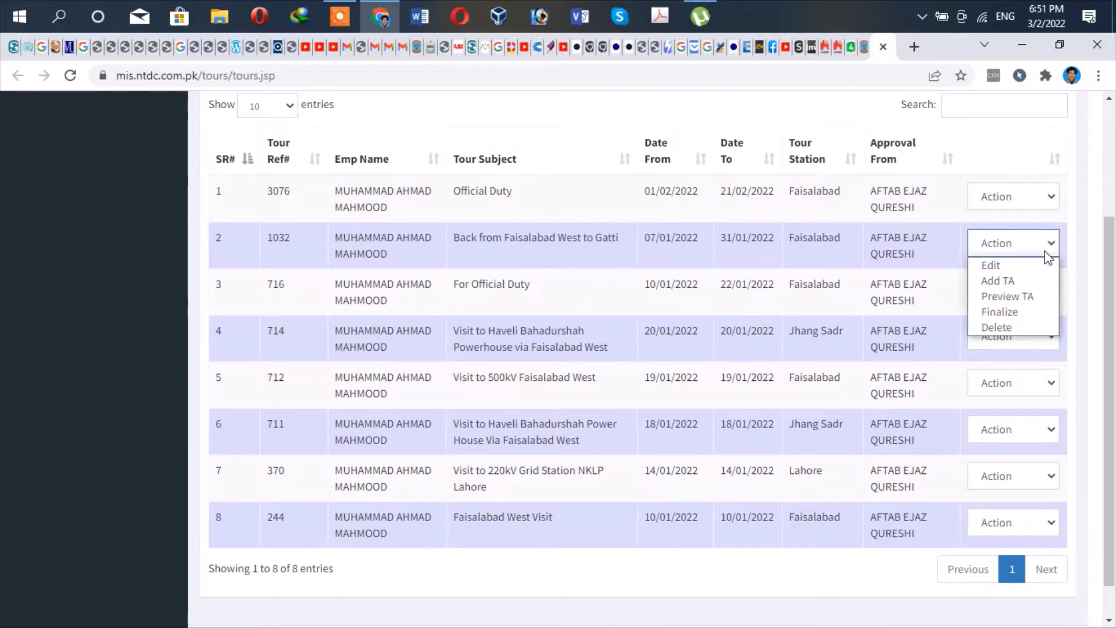
click(988, 282)
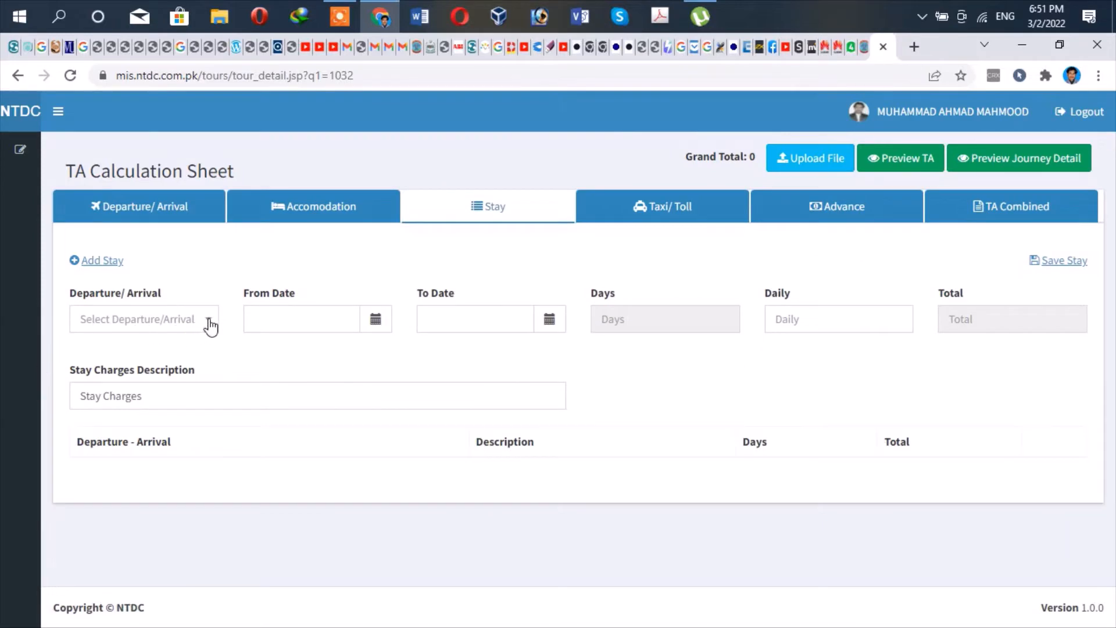
click(209, 326)
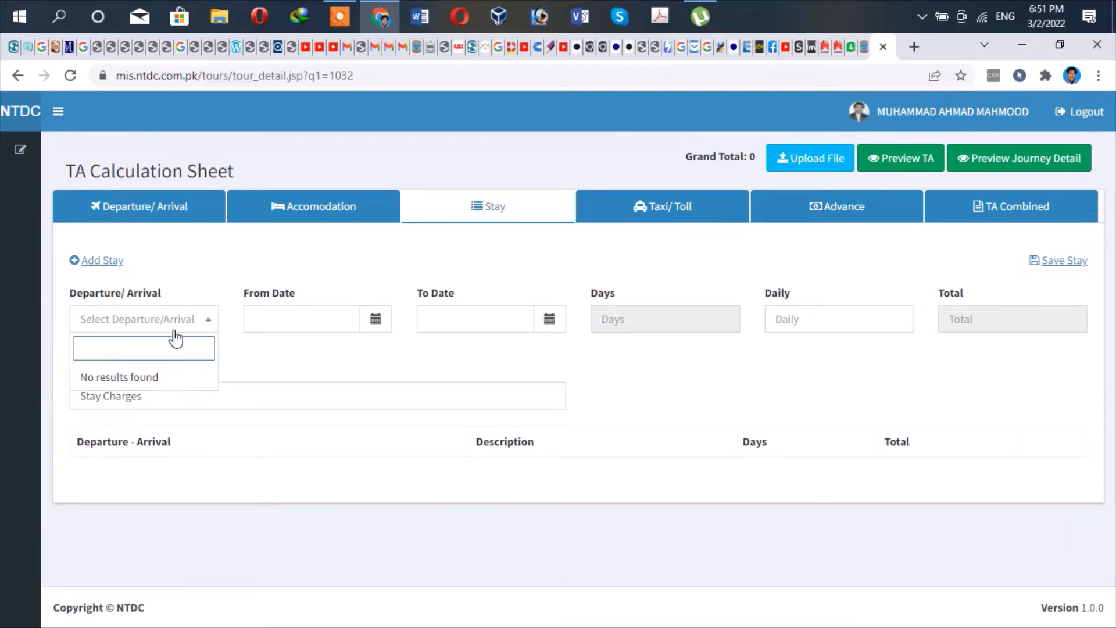
click(209, 324)
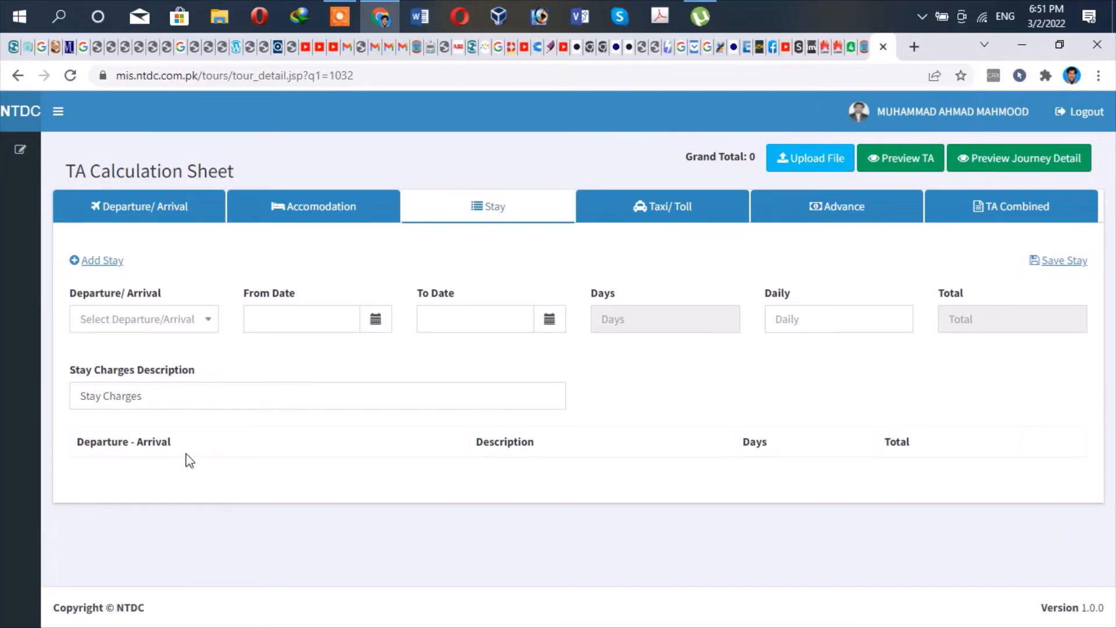
Set the departure city to Faisalabad in the departure/arrival entry of the TA Calculation Sheet.
click(135, 208)
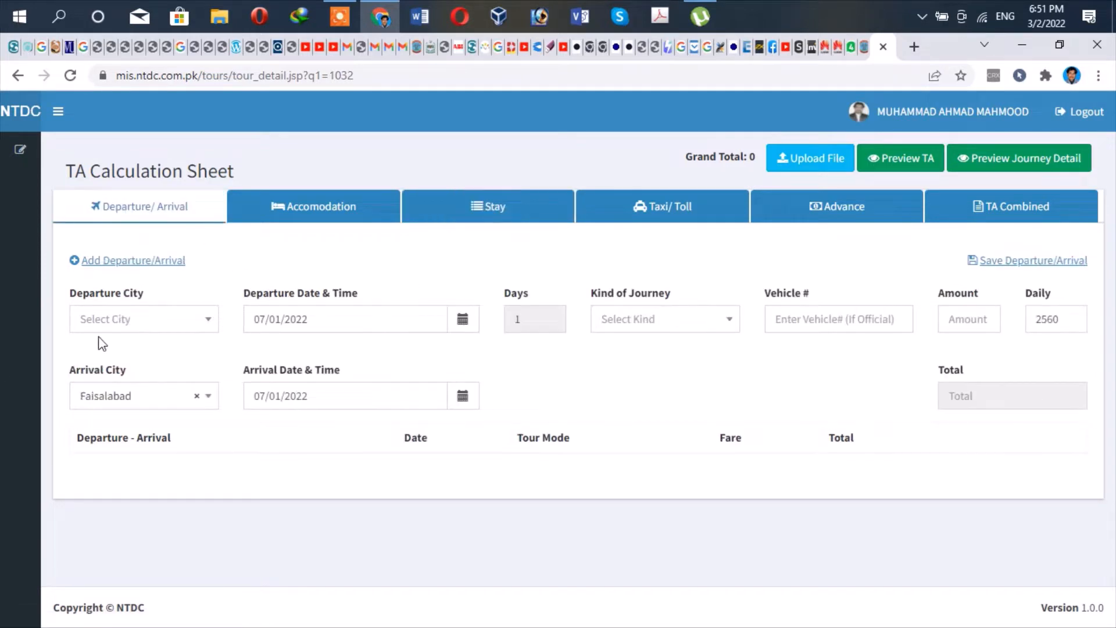
click(202, 323)
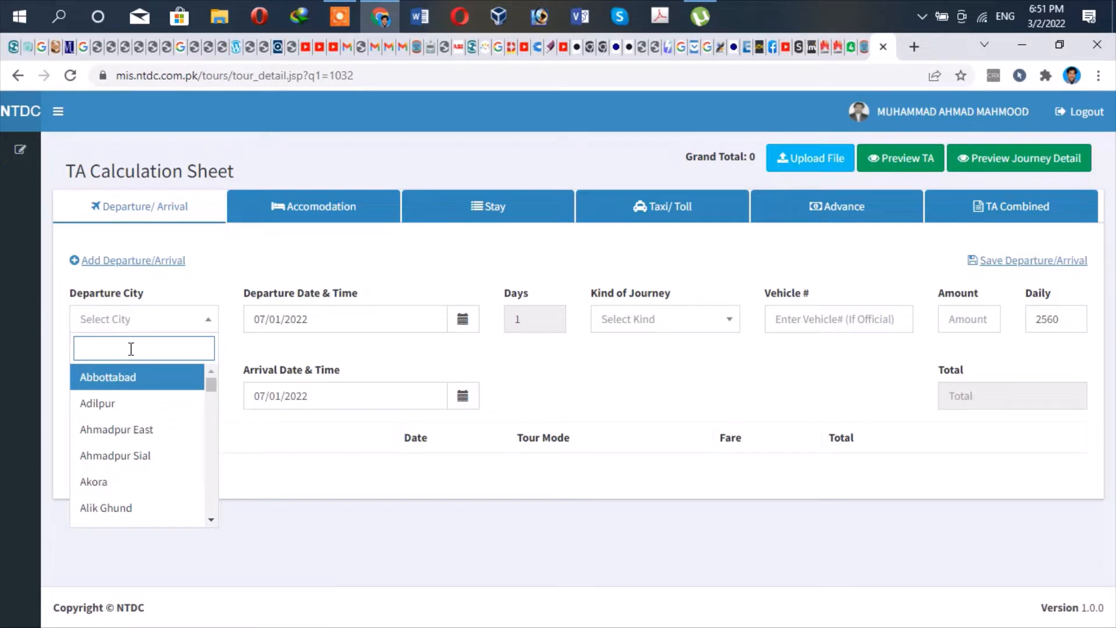
text(fas)
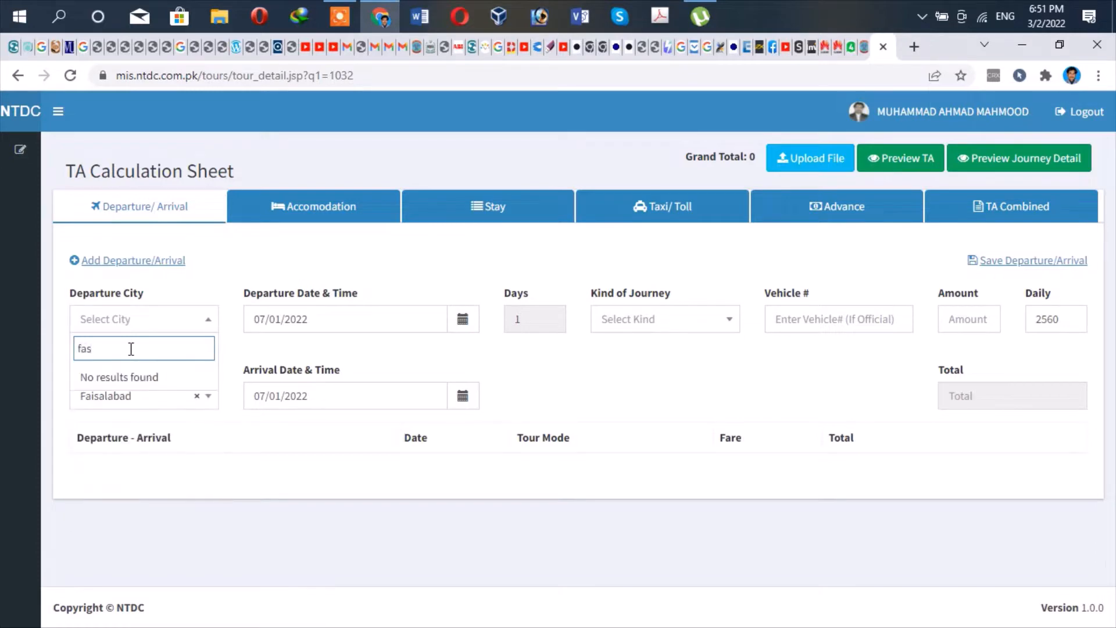
key(BackSpace)
text(isal)
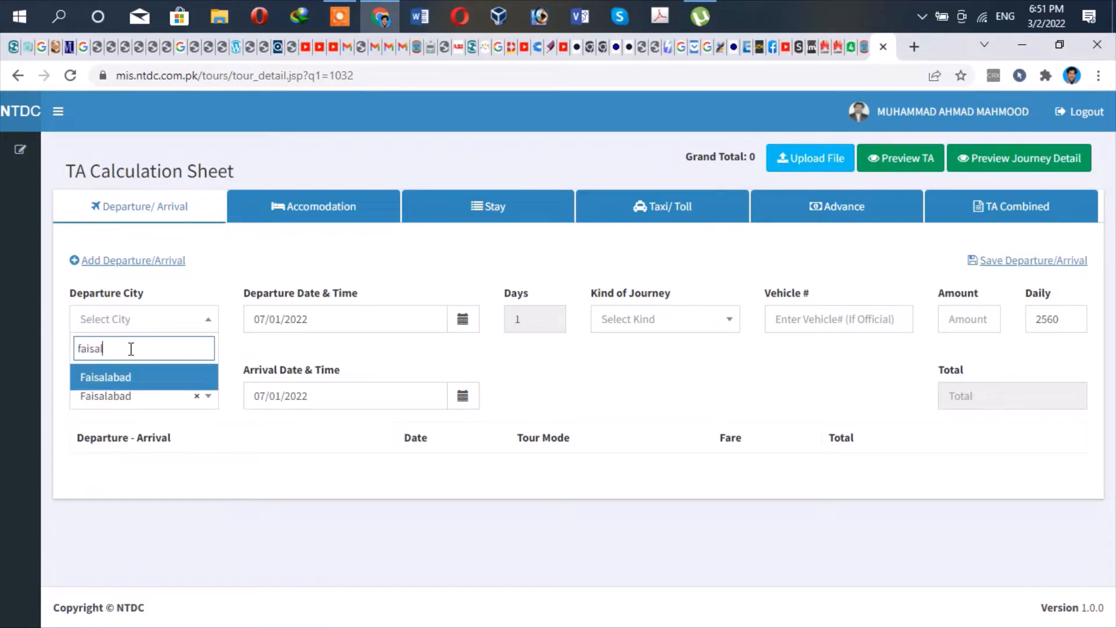
text(bad)
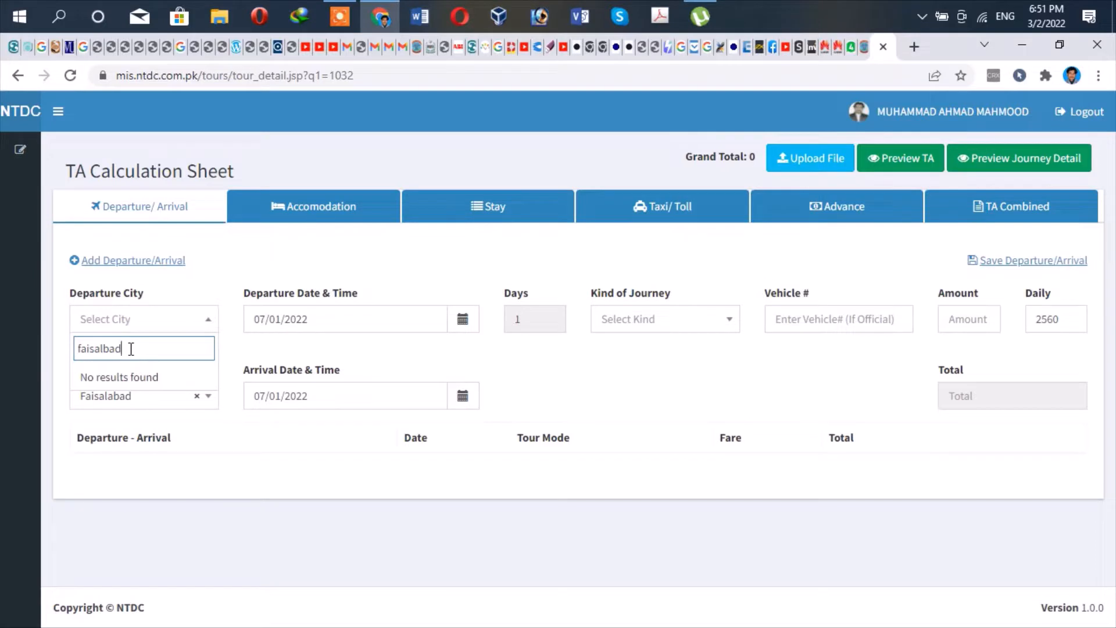
key(BackSpace)
key(BackSpace)
key(BackSpace)
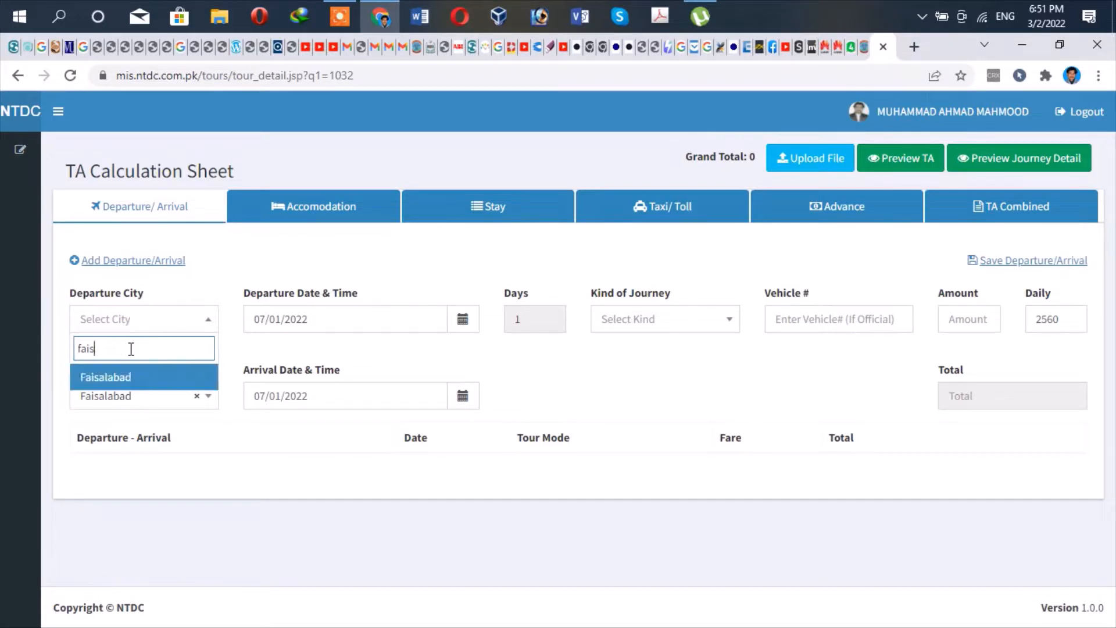
key(Return)
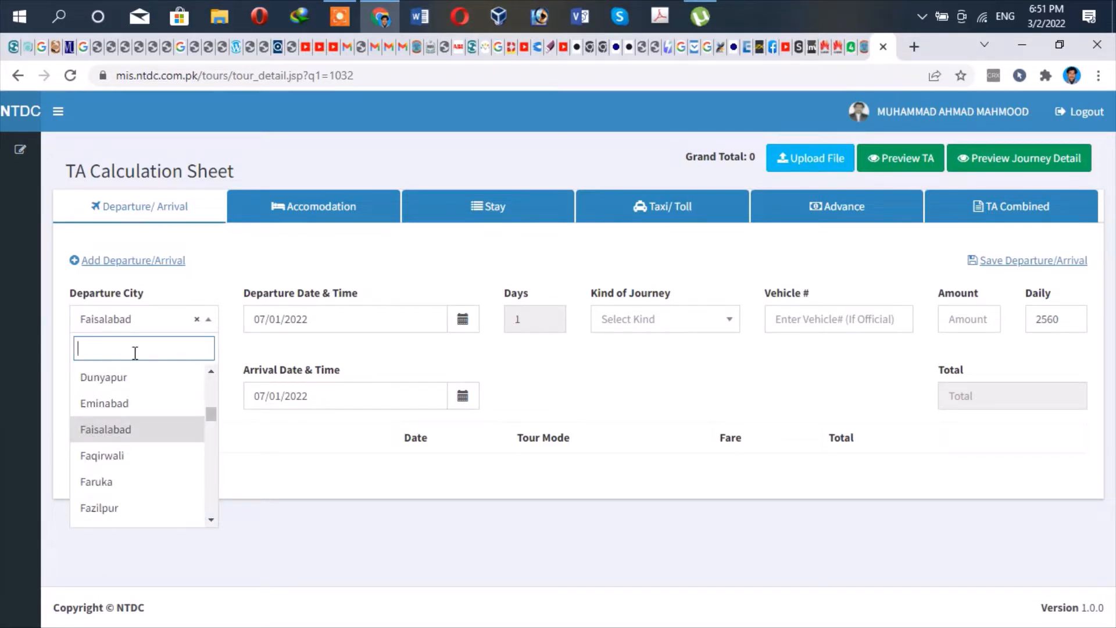
click(265, 567)
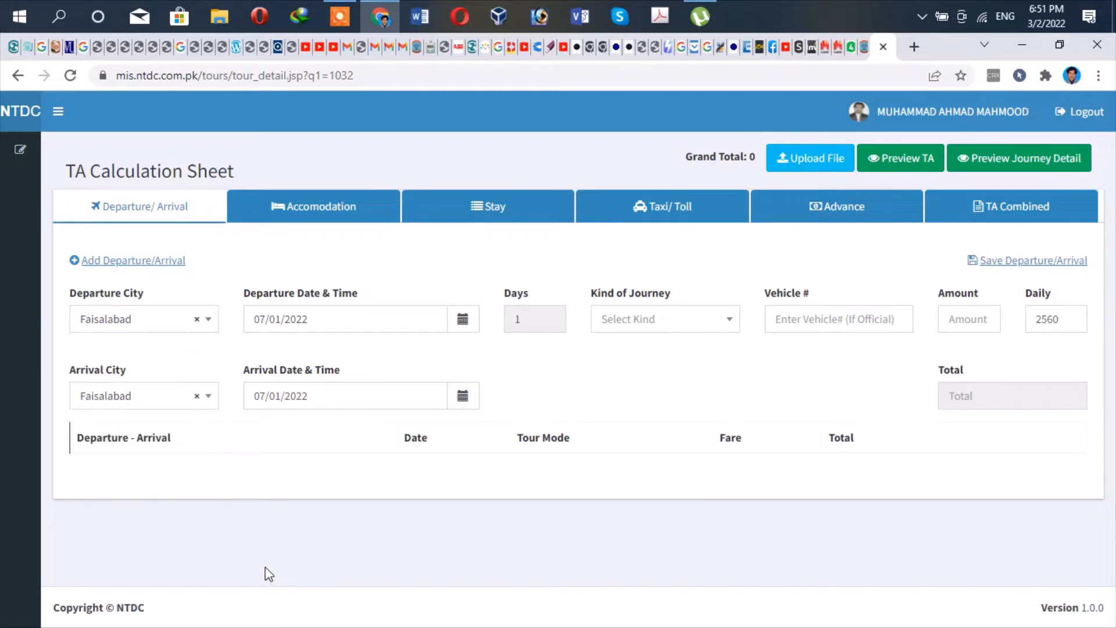
Search the departure city choices for "lude" and "nisha", leaving the selected city as it is.
click(174, 318)
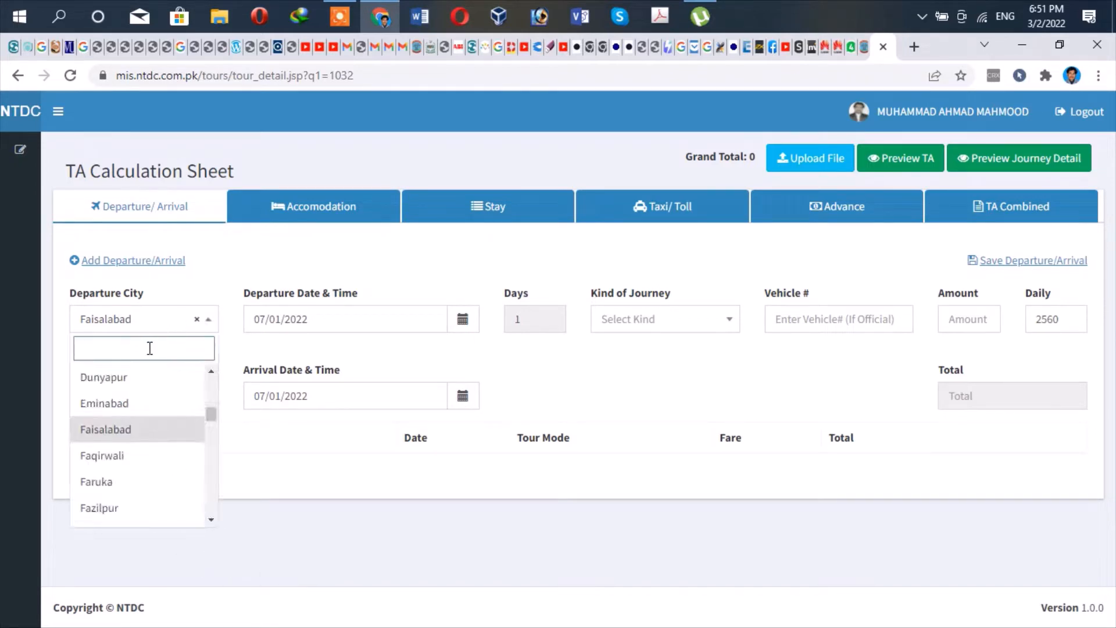
text(lude)
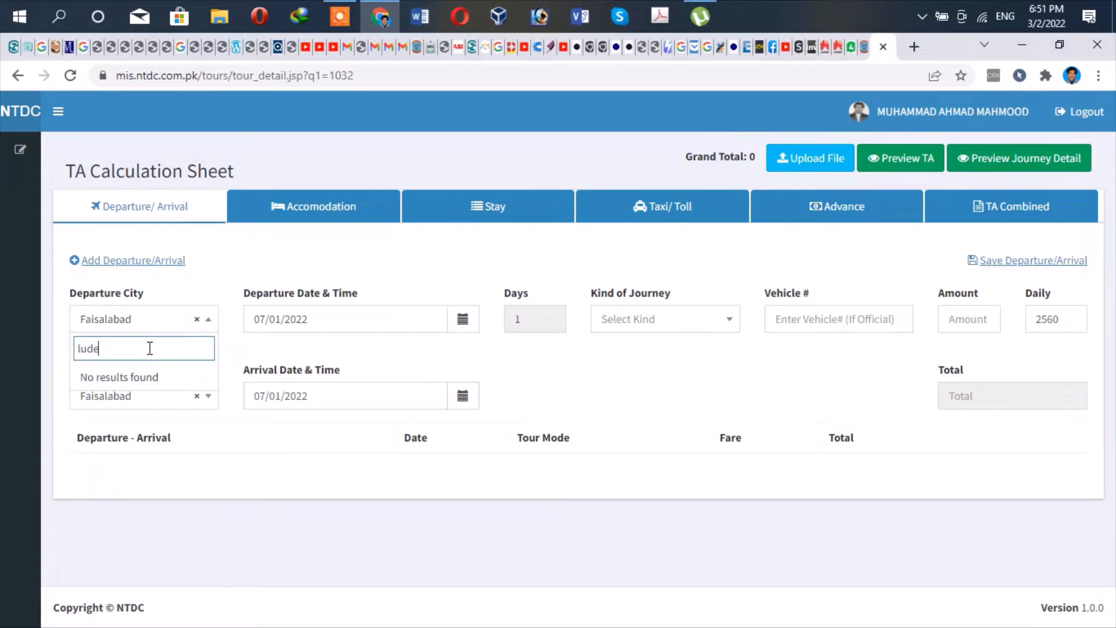
click(201, 444)
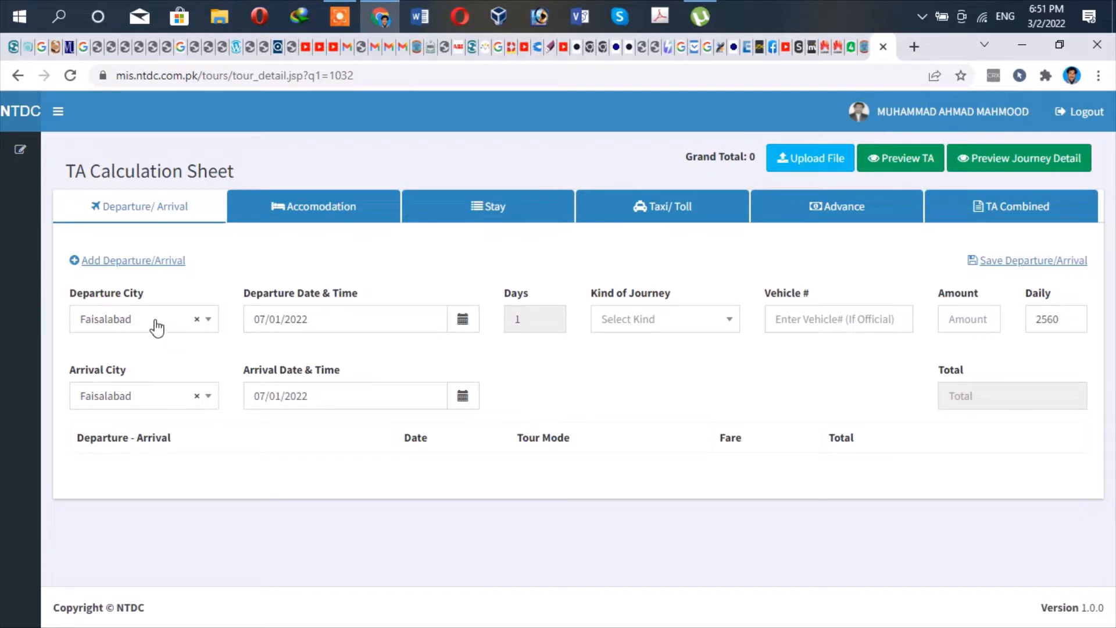
click(153, 321)
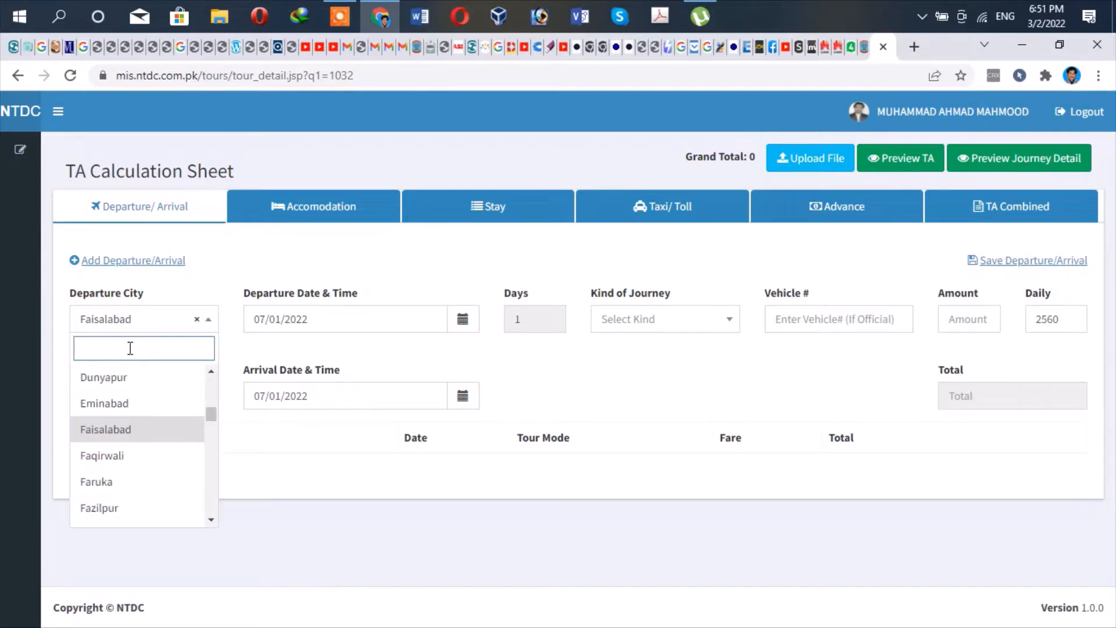
text(nish)
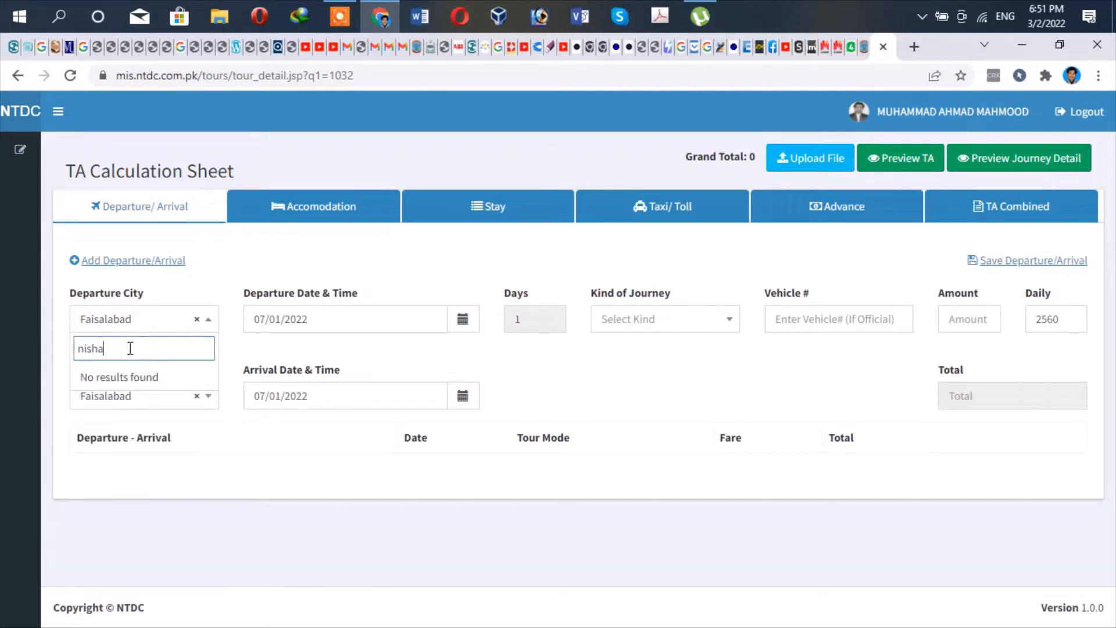
click(190, 515)
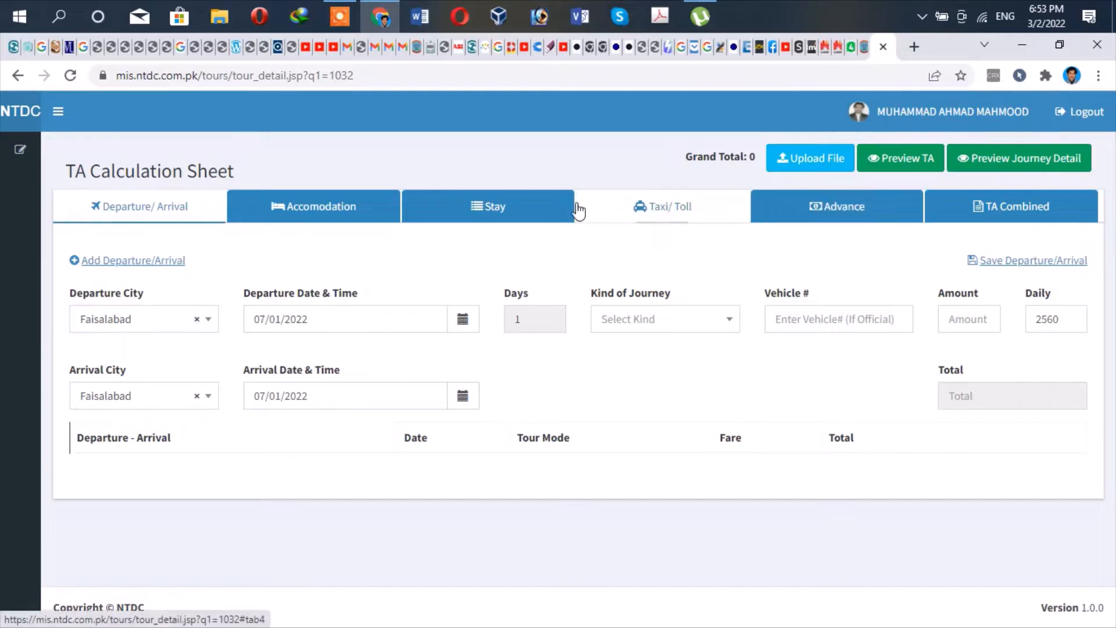
Leave the TA Calculation Sheet and return to the tour request list.
click(58, 111)
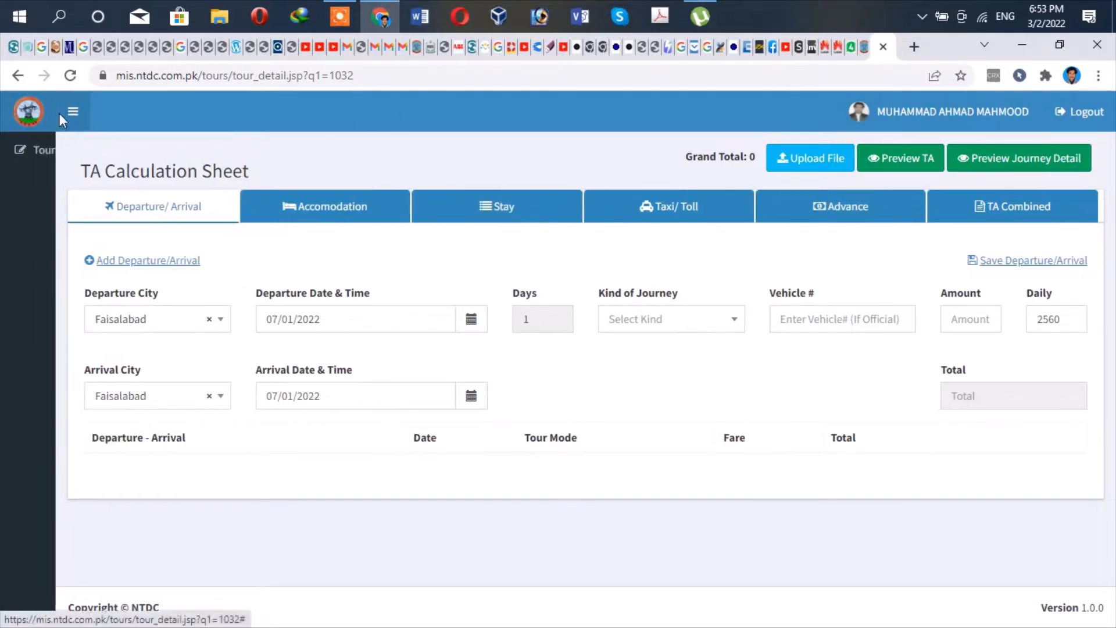
click(75, 159)
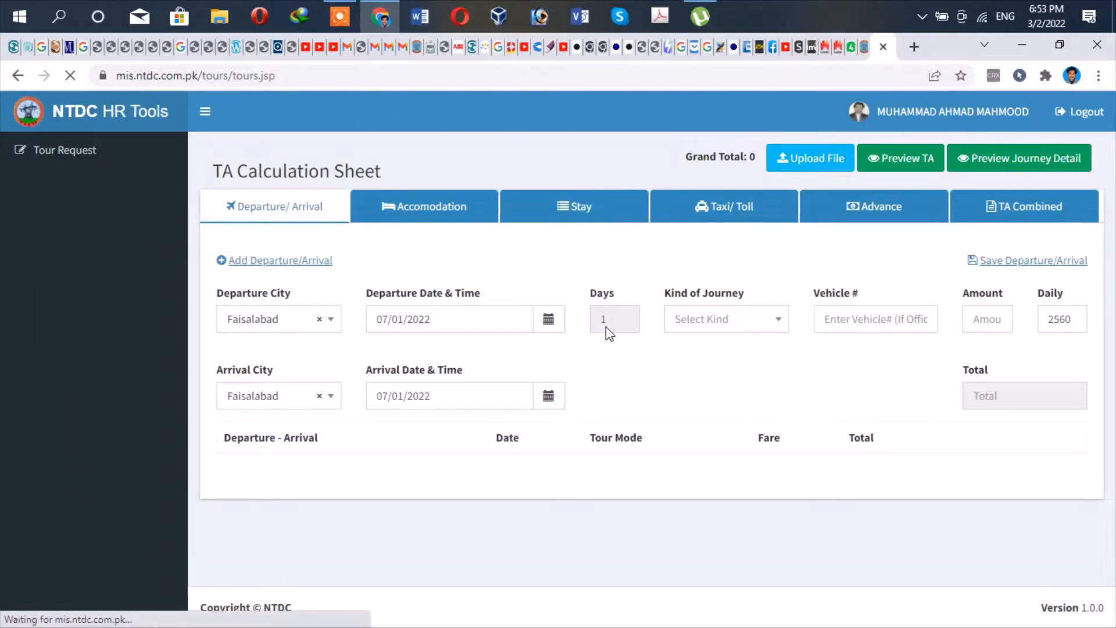
drag(1110, 290, 958, 210)
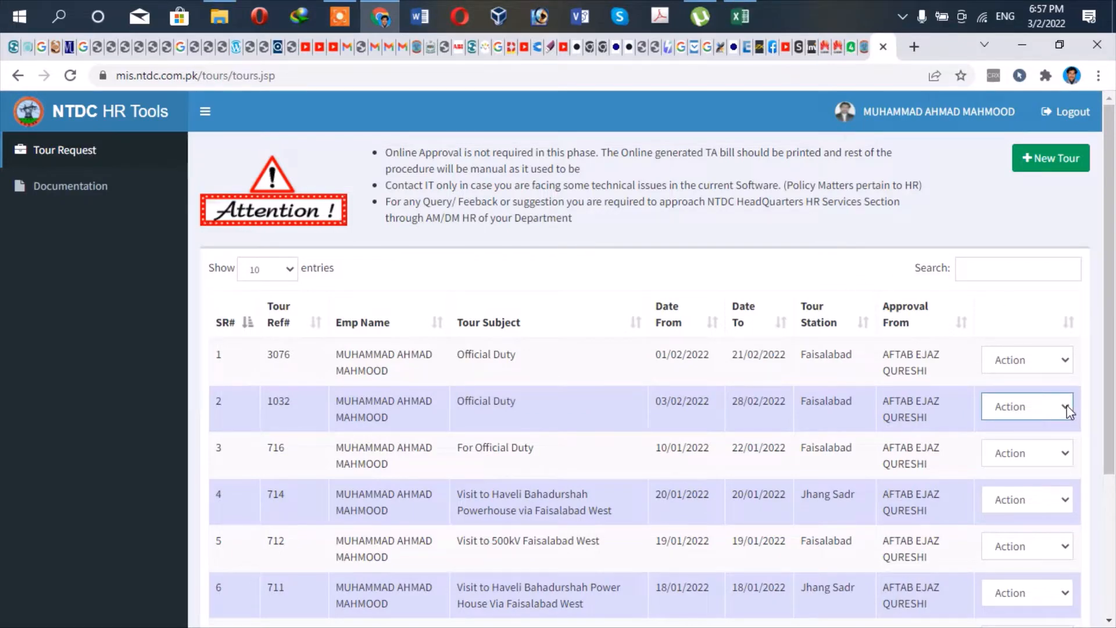
Open the Official Duty tour ending 28/02/2022 for editing and go through its subject and purpose.
click(1067, 409)
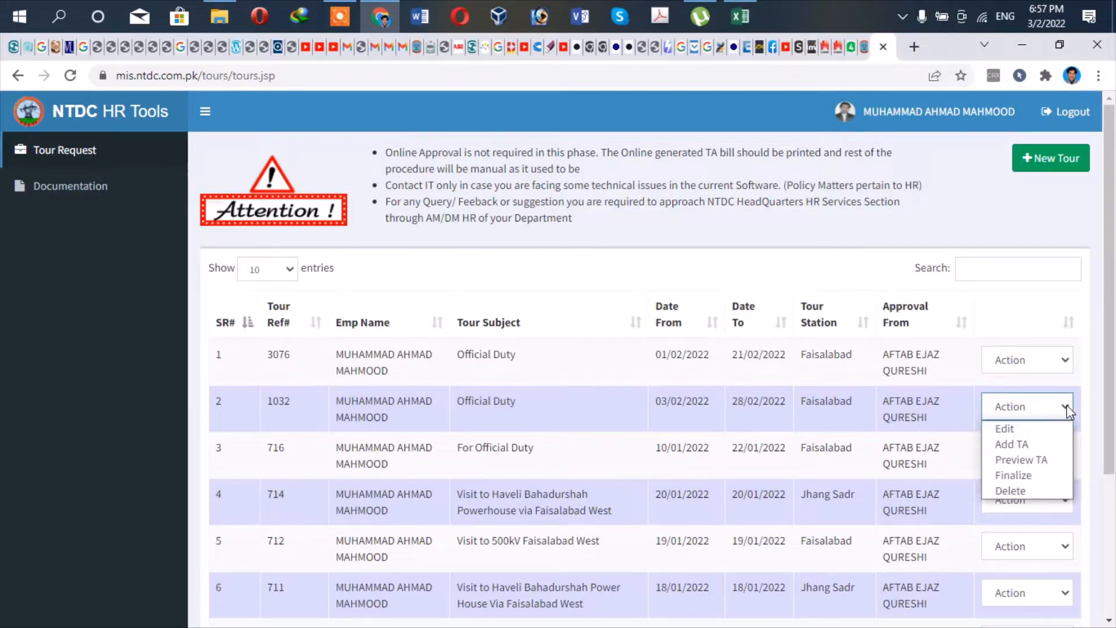
click(1009, 431)
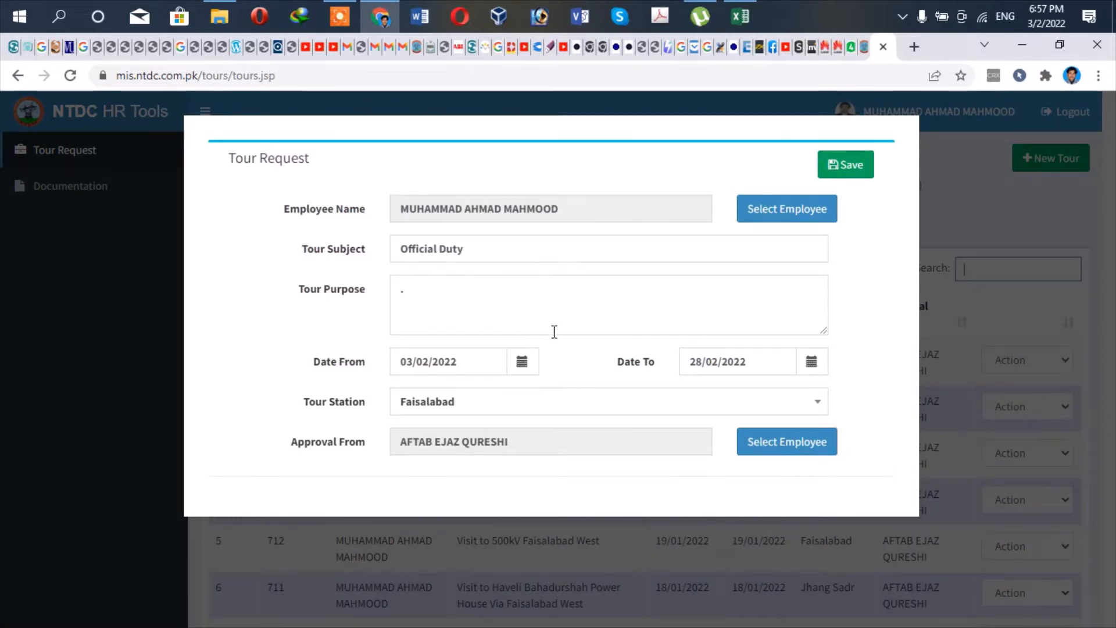
click(477, 249)
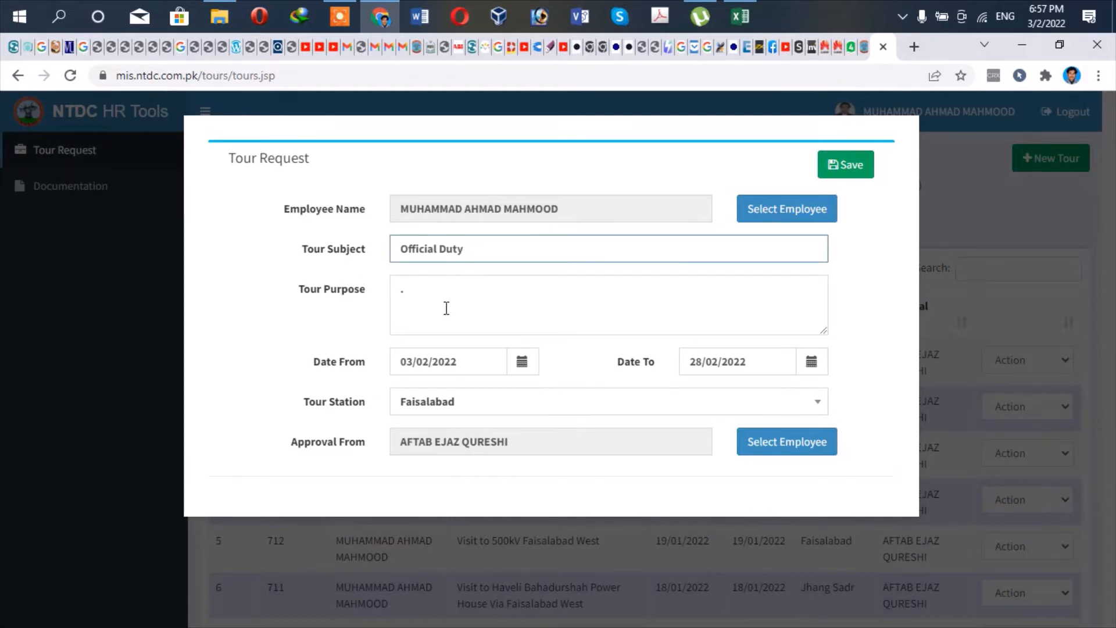
click(413, 291)
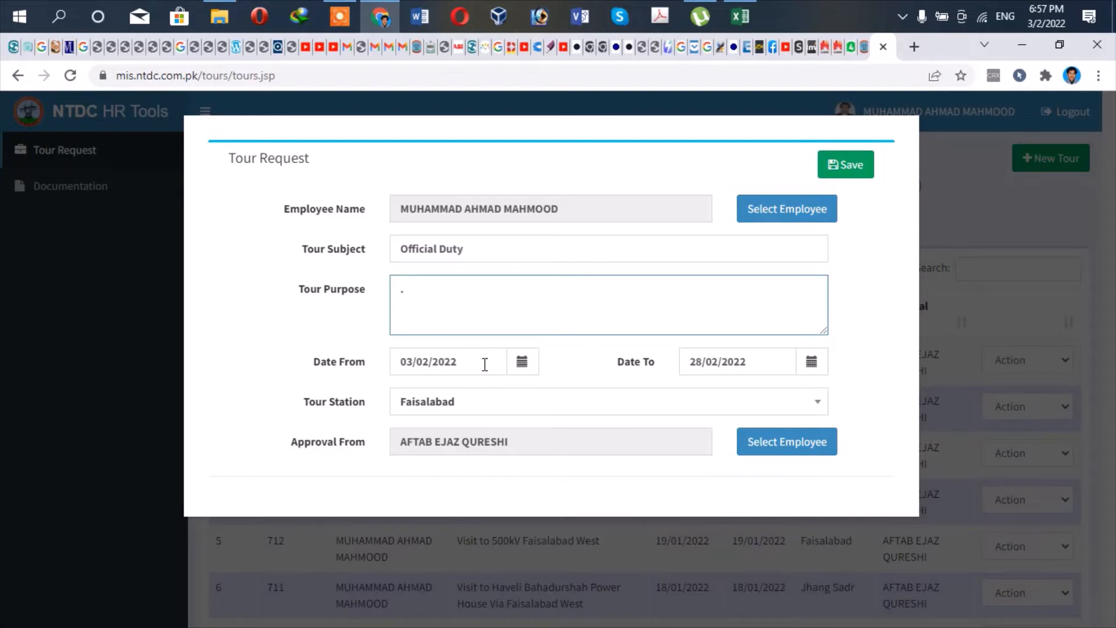
Set the tour's Date From to 01/02/2022 and save the tour request.
click(521, 365)
click(568, 442)
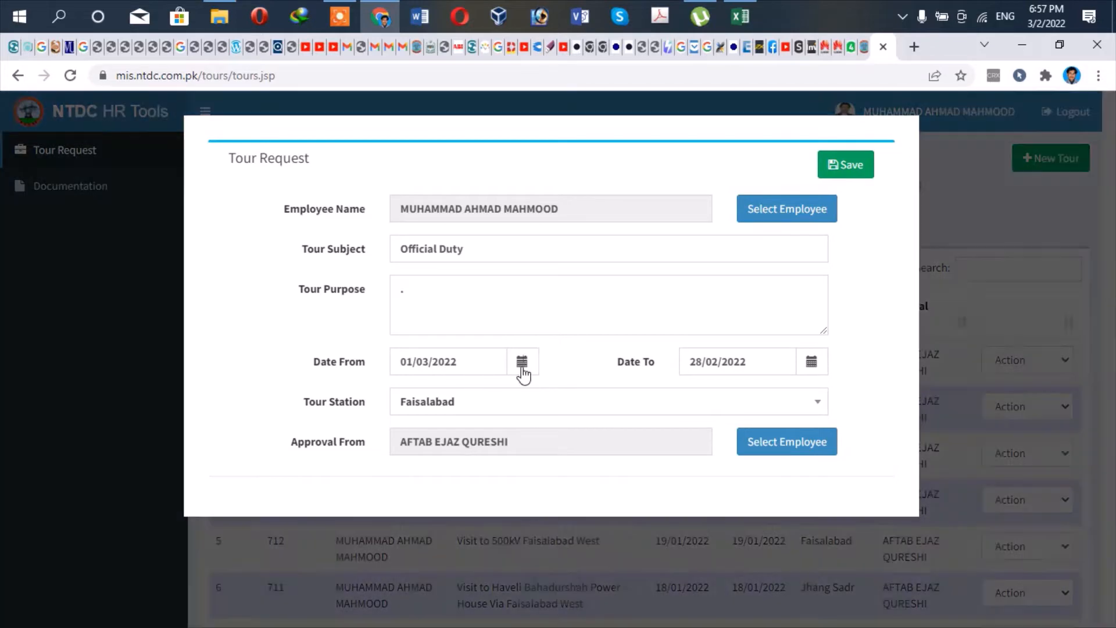
click(522, 366)
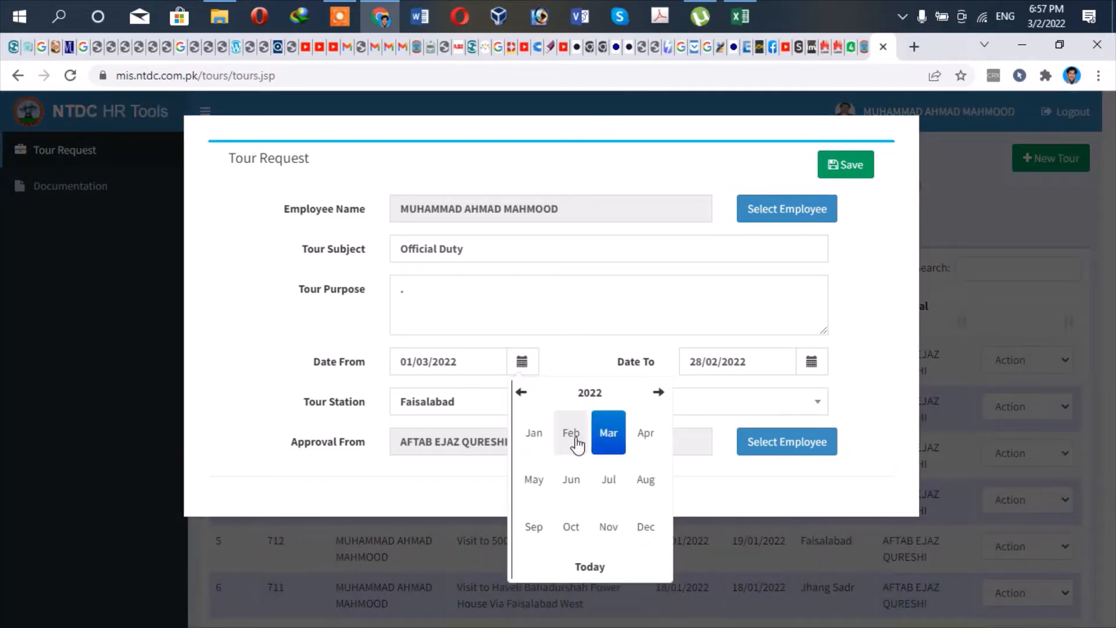
click(581, 396)
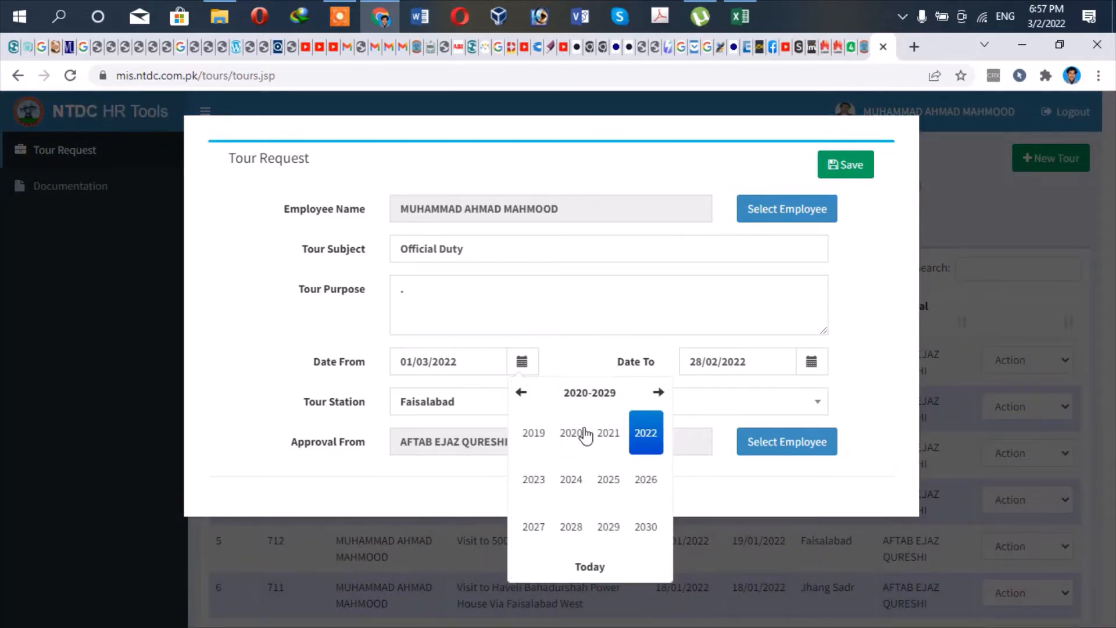
click(640, 442)
click(571, 435)
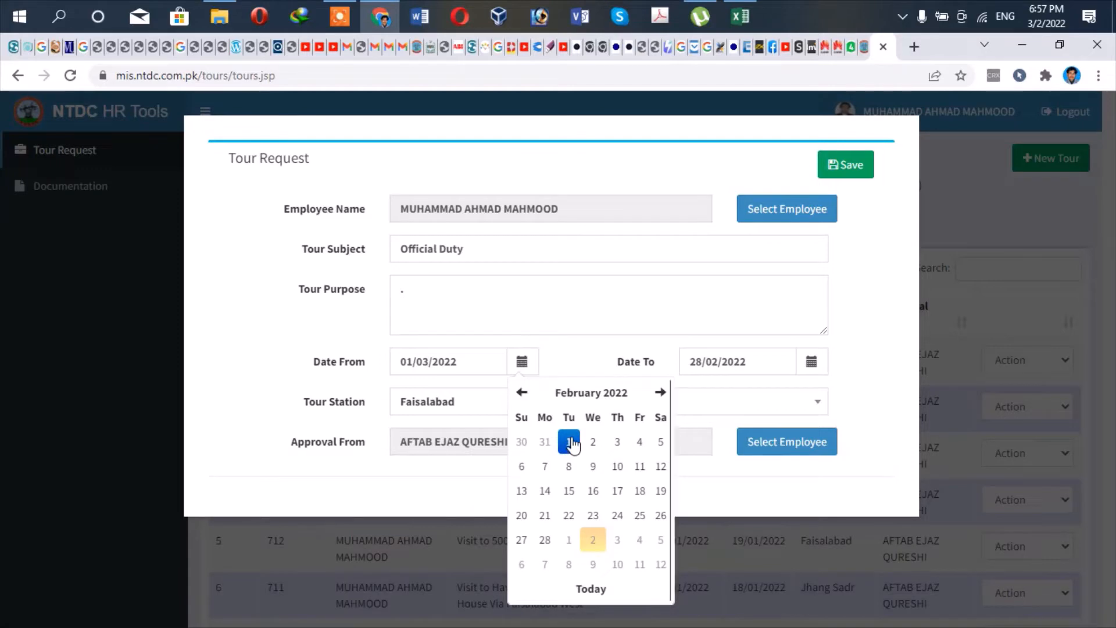
click(571, 443)
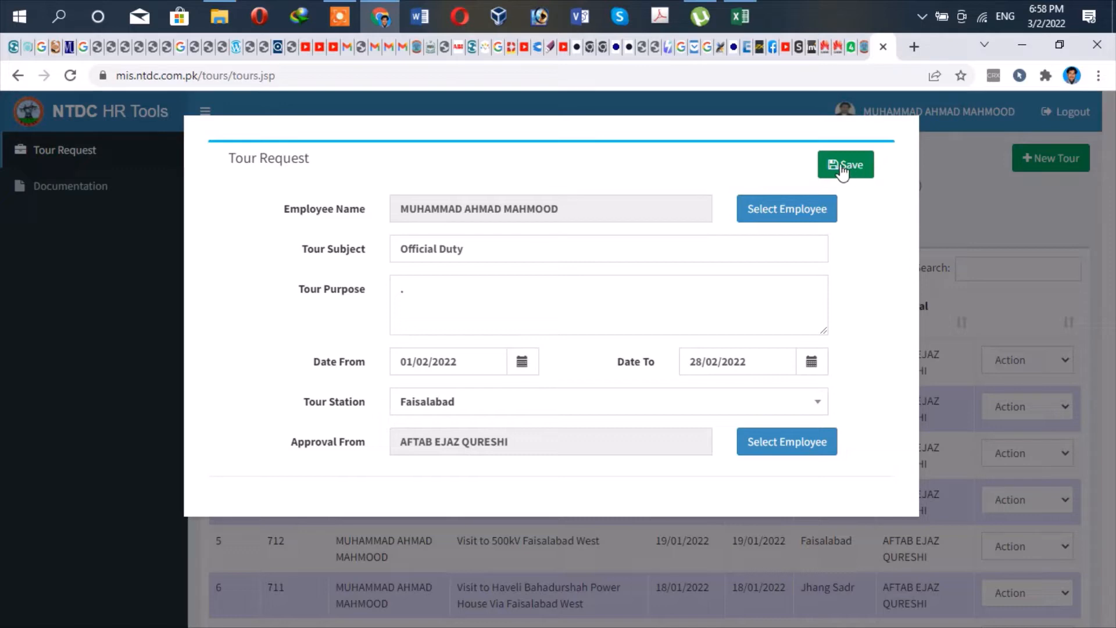
click(849, 164)
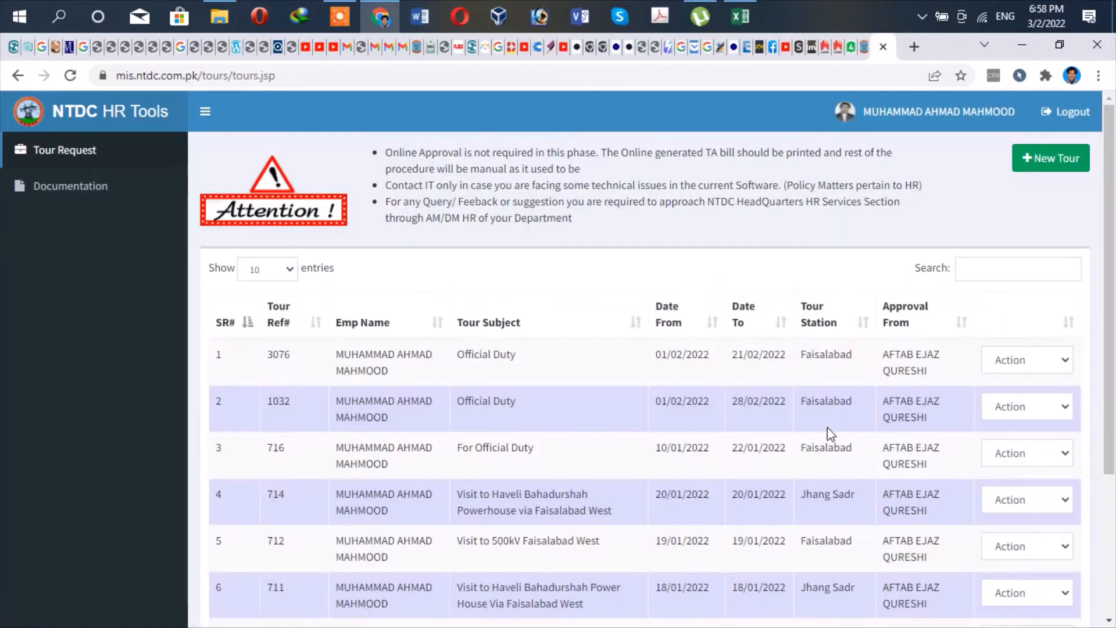
Look through the tour list and check the actions available for the Official Duty tour ending 28/02/2022.
scroll(827, 428, down, 3)
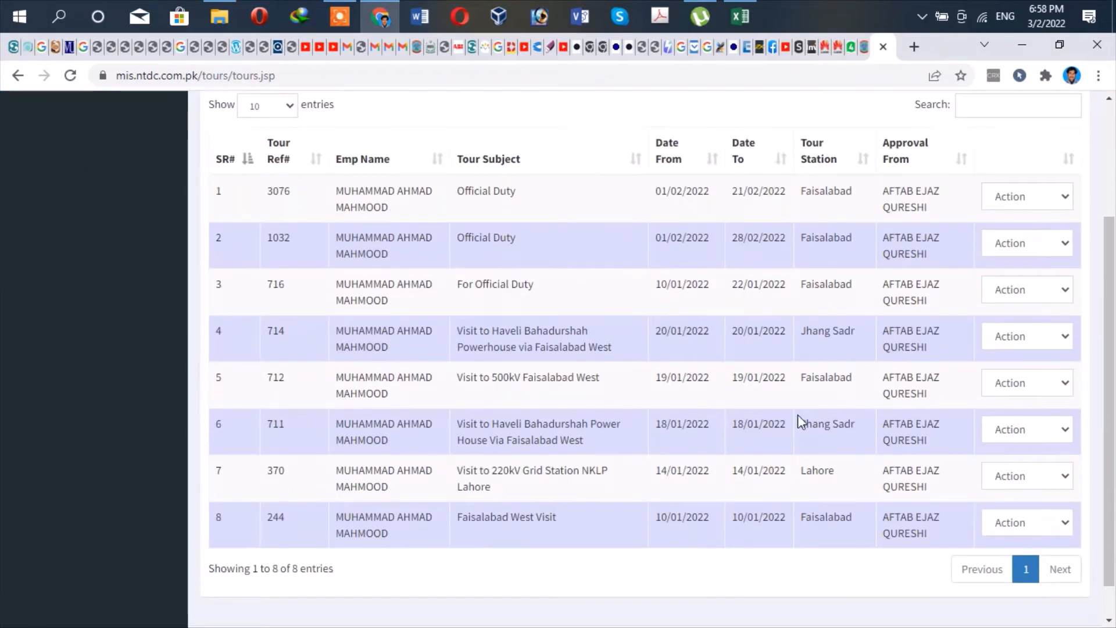
click(1067, 246)
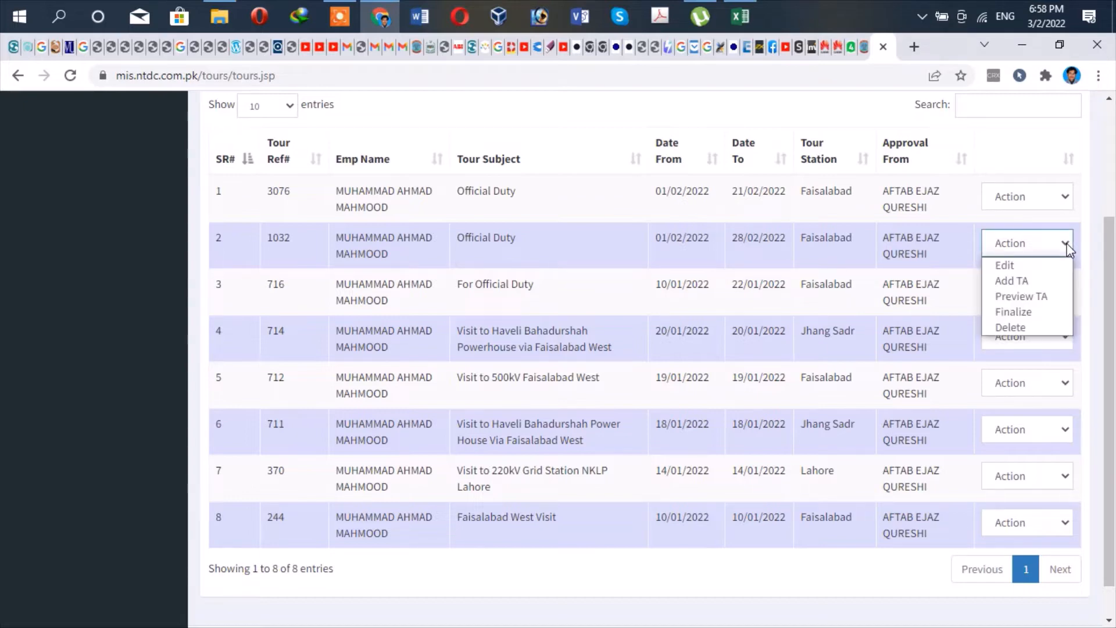
click(1067, 246)
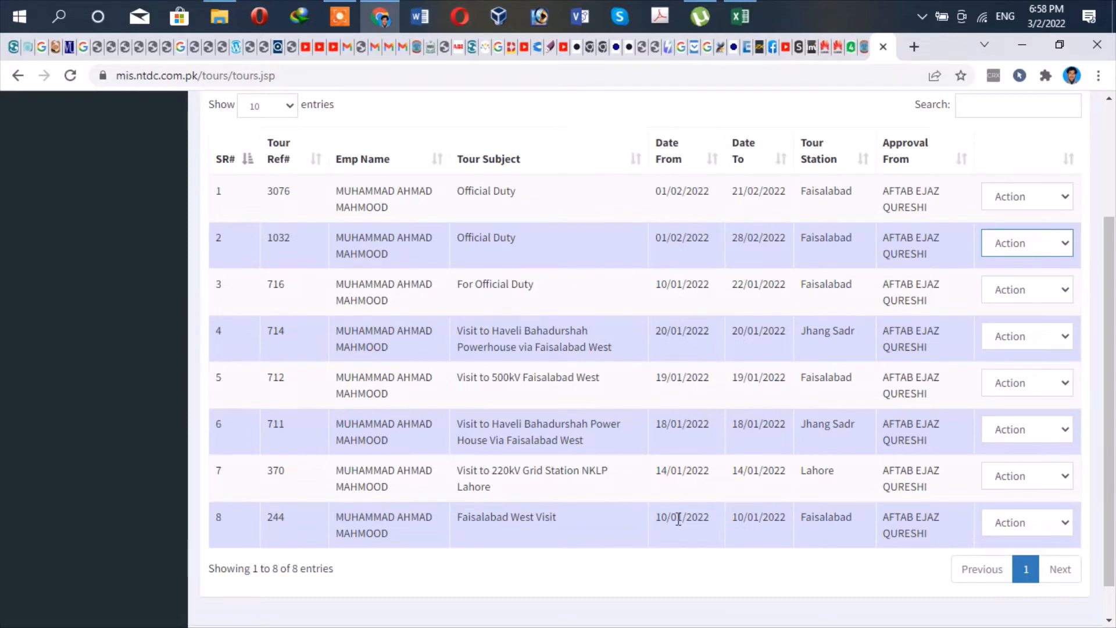
scroll(677, 483, up, 4)
scroll(682, 401, down, 5)
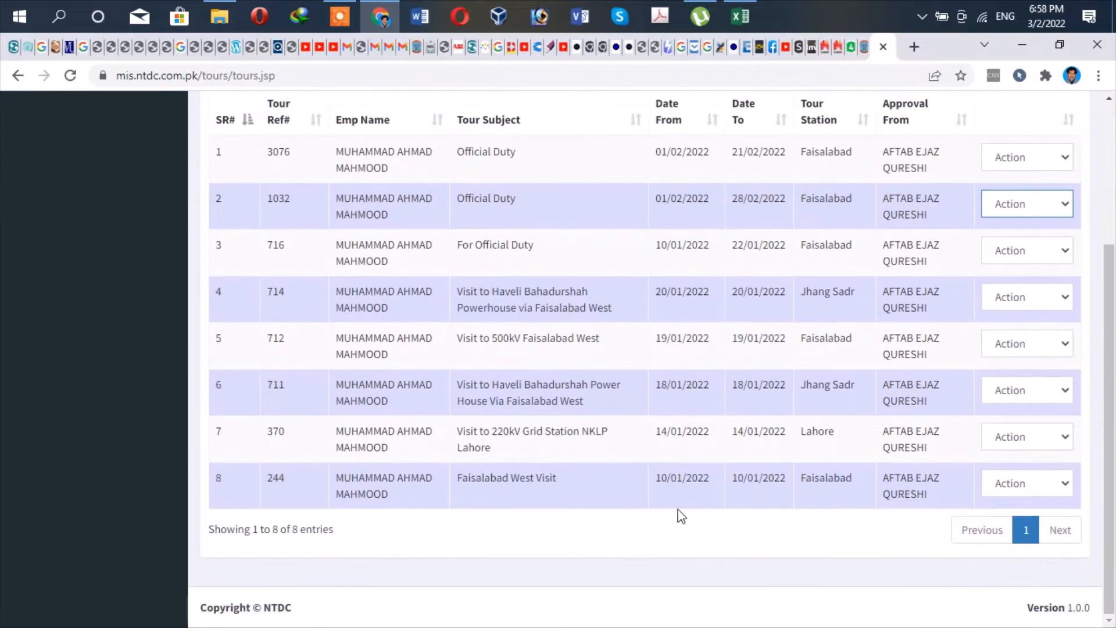
scroll(842, 425, up, 1)
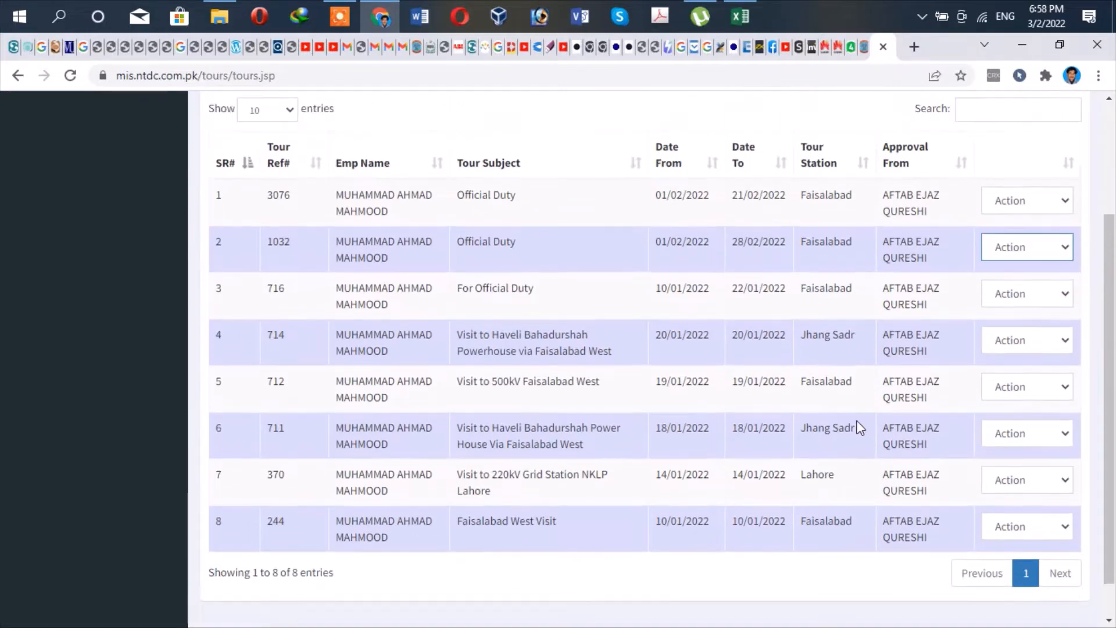
scroll(859, 429, up, 4)
scroll(1053, 412, down, 3)
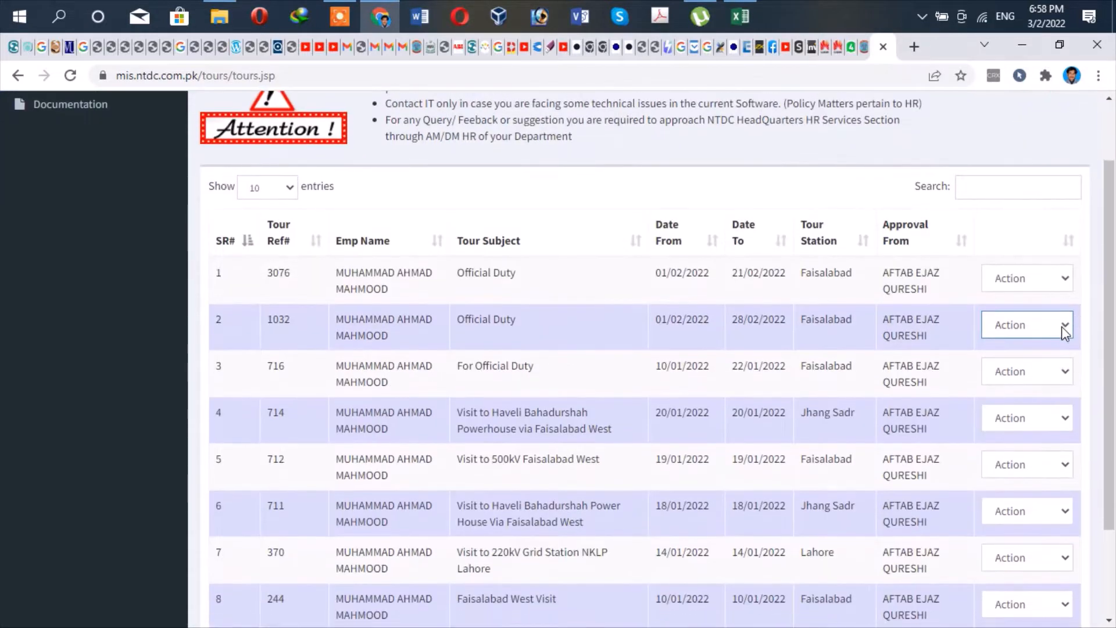
Add a TA for the Official Duty tour ending 28/02/2022, start a departure/arrival entry and open its departure city choices.
click(1063, 327)
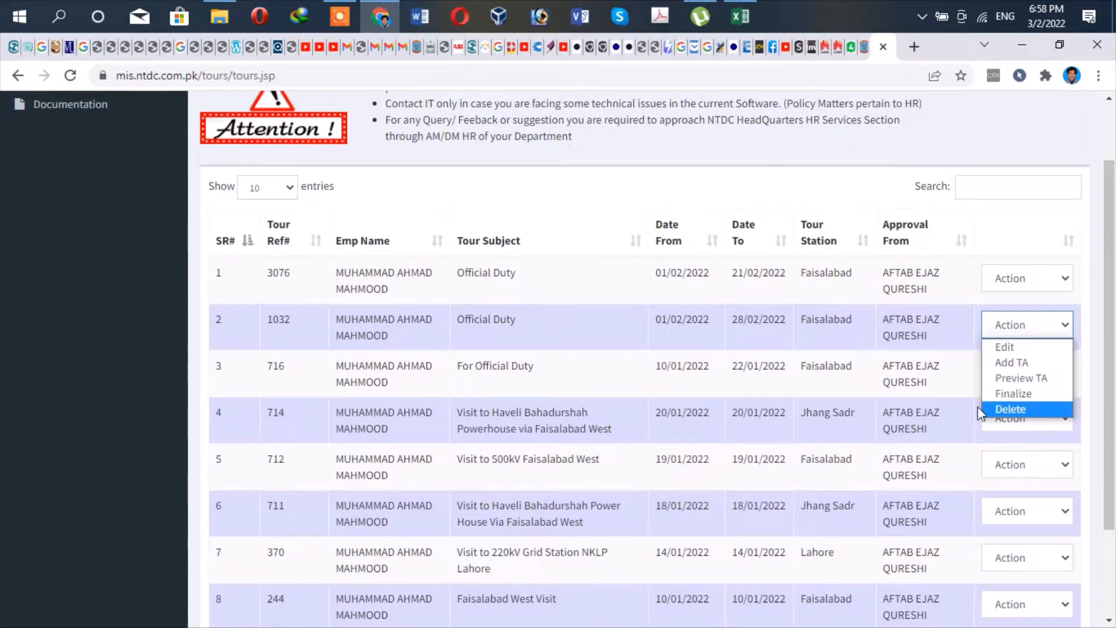
click(1011, 364)
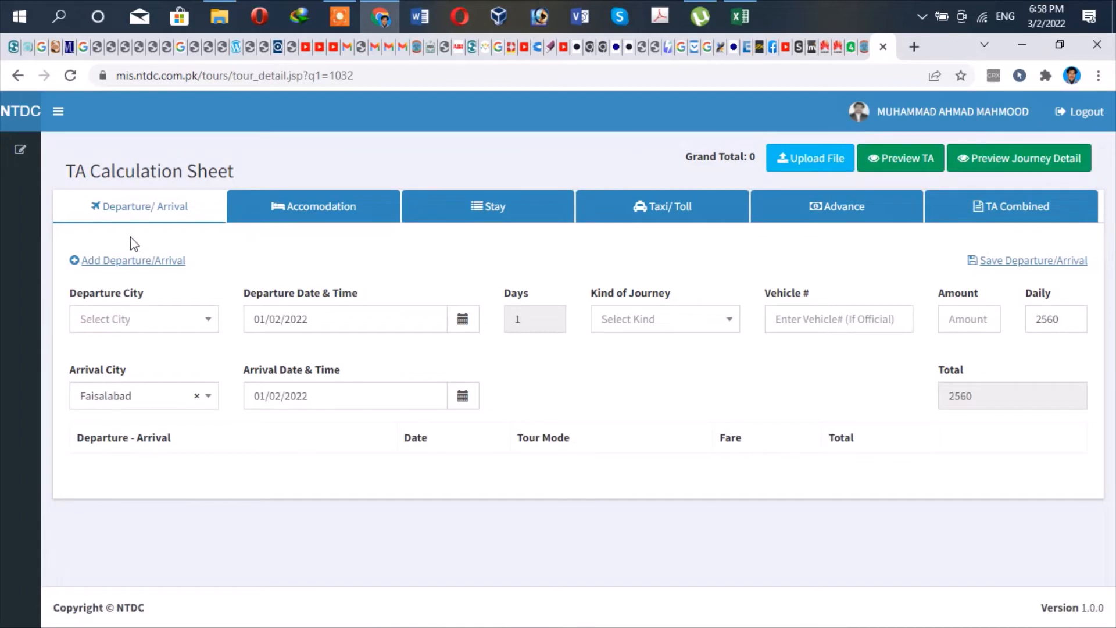
click(162, 263)
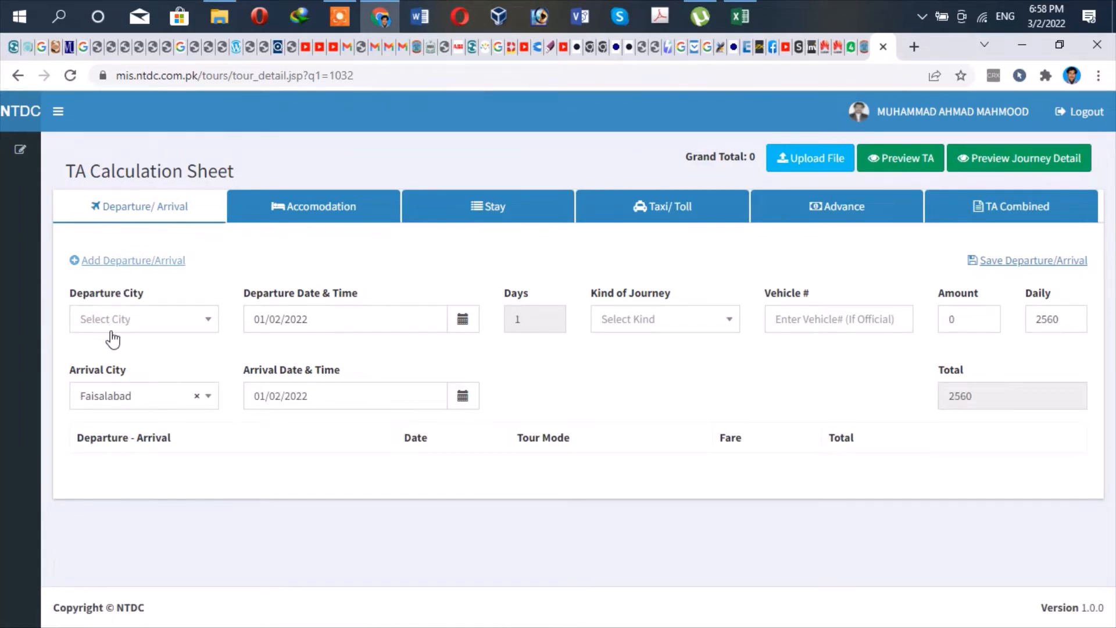
click(127, 323)
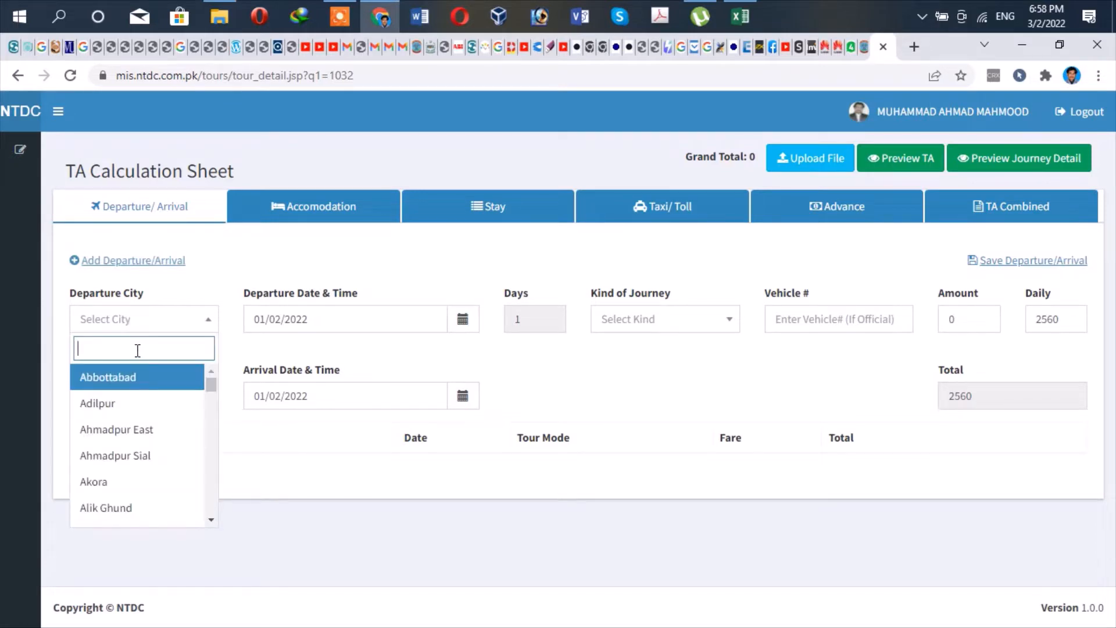
Switch to the February log book in Excel, look up the trip of 2/1/2022, and return to the TA Calculation Sheet.
click(740, 16)
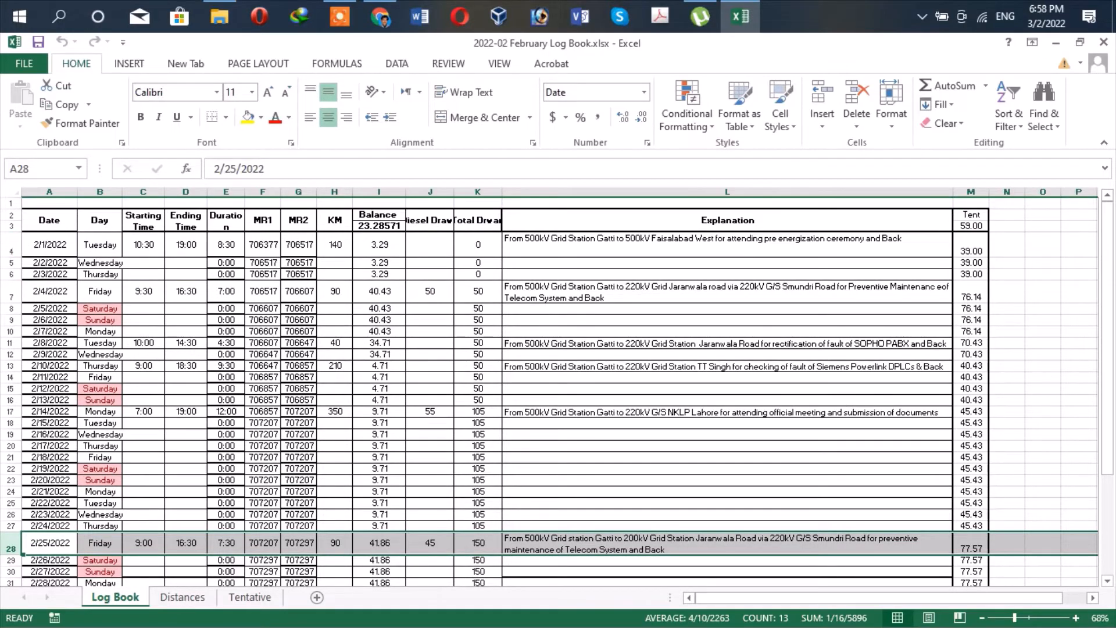
click(17, 246)
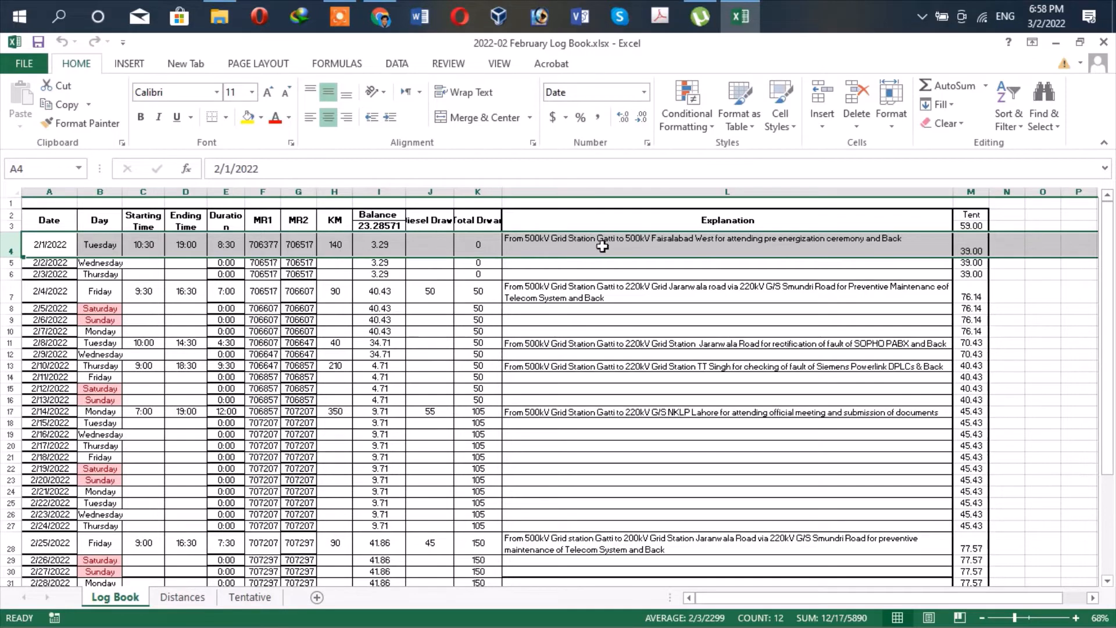
click(1059, 42)
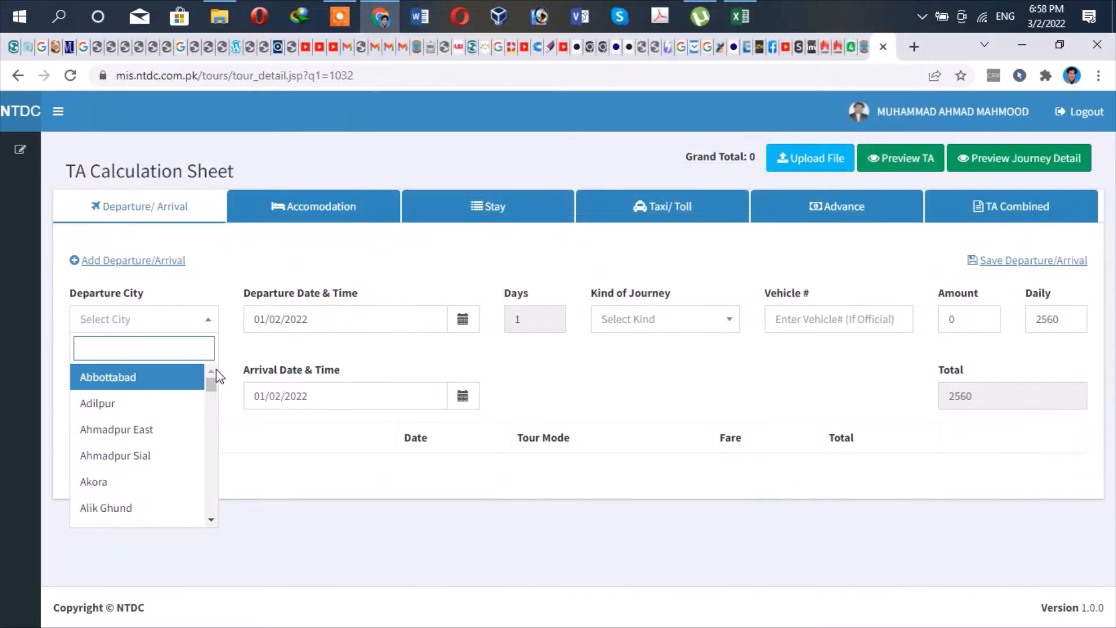
Set the entry's departure city to Faisalabad.
text(F)
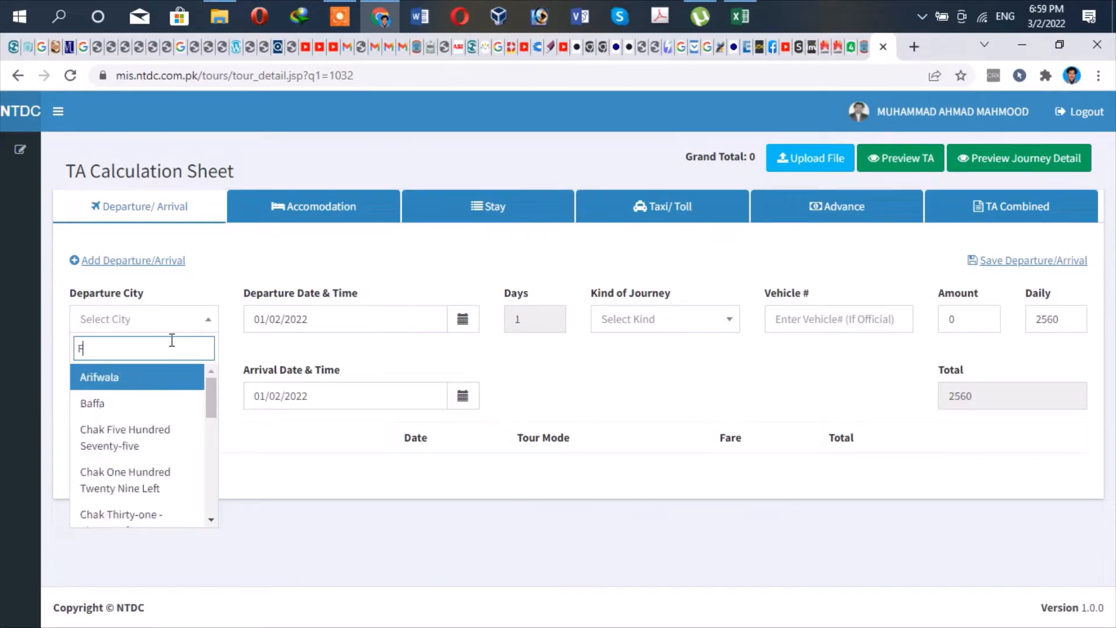
text(aisalabad)
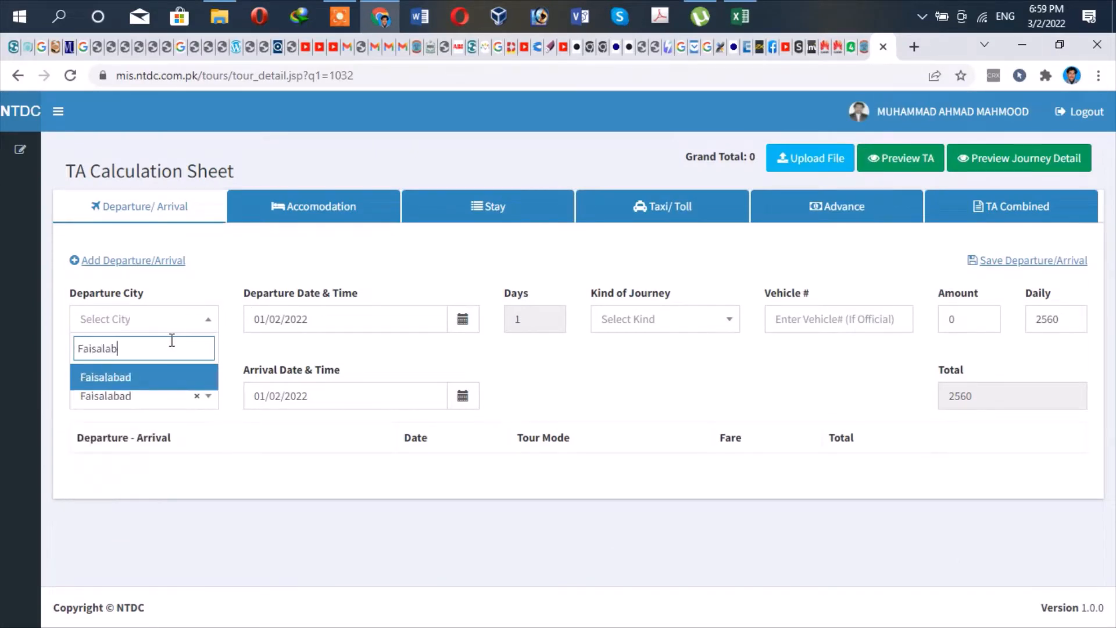
click(110, 381)
Choose Faisalabad as the arrival city, discarding the mistyped search text.
click(149, 405)
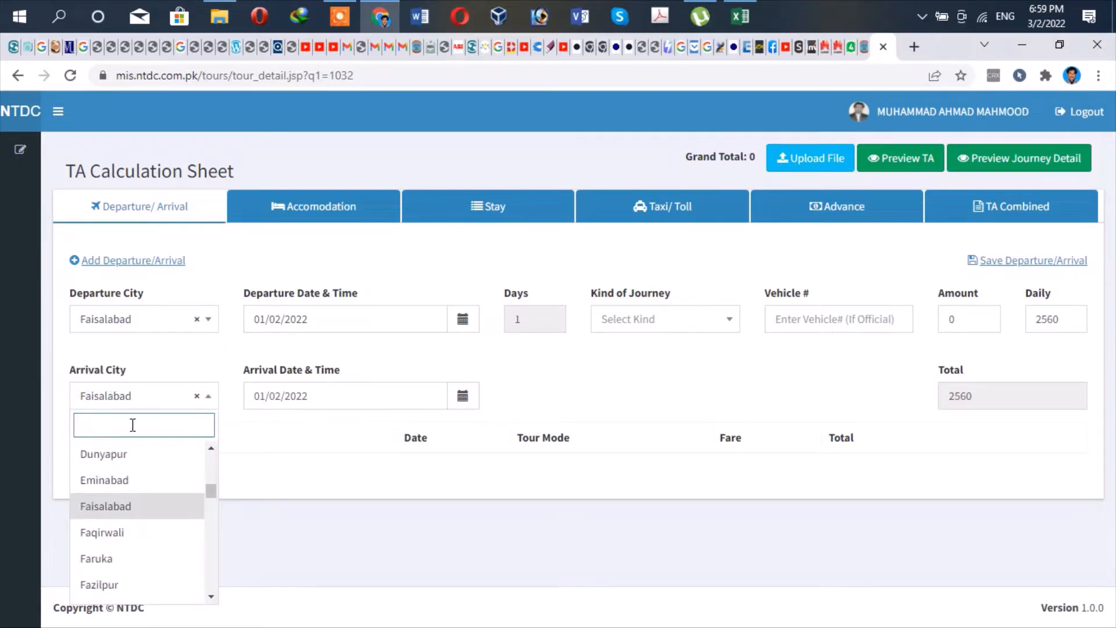
text(pai)
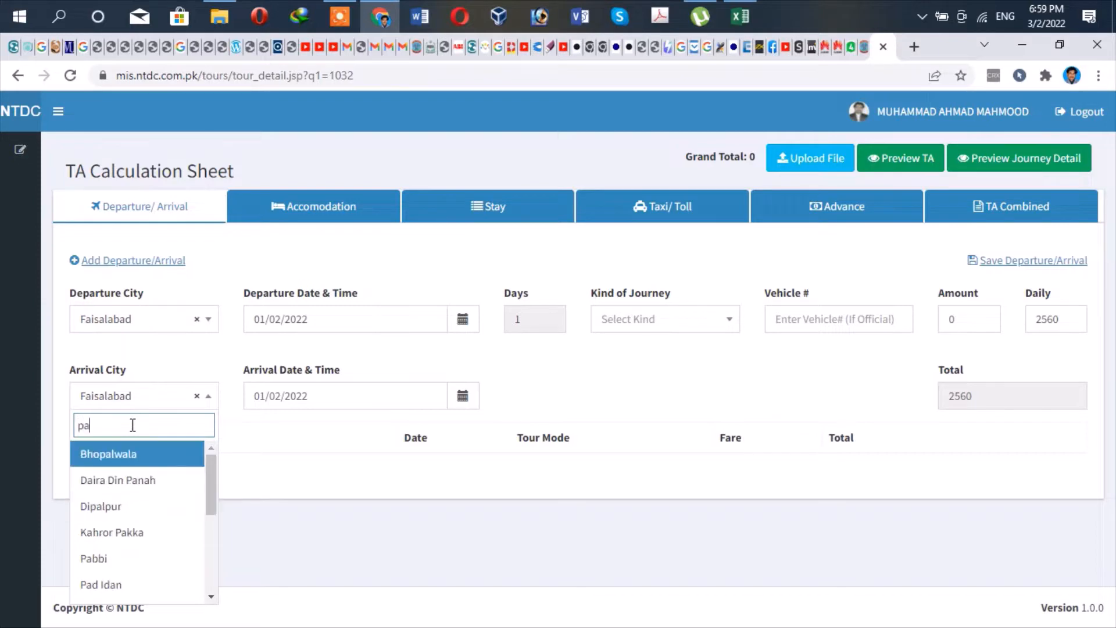
key(BackSpace)
key(BackSpace)
key(BackSpace)
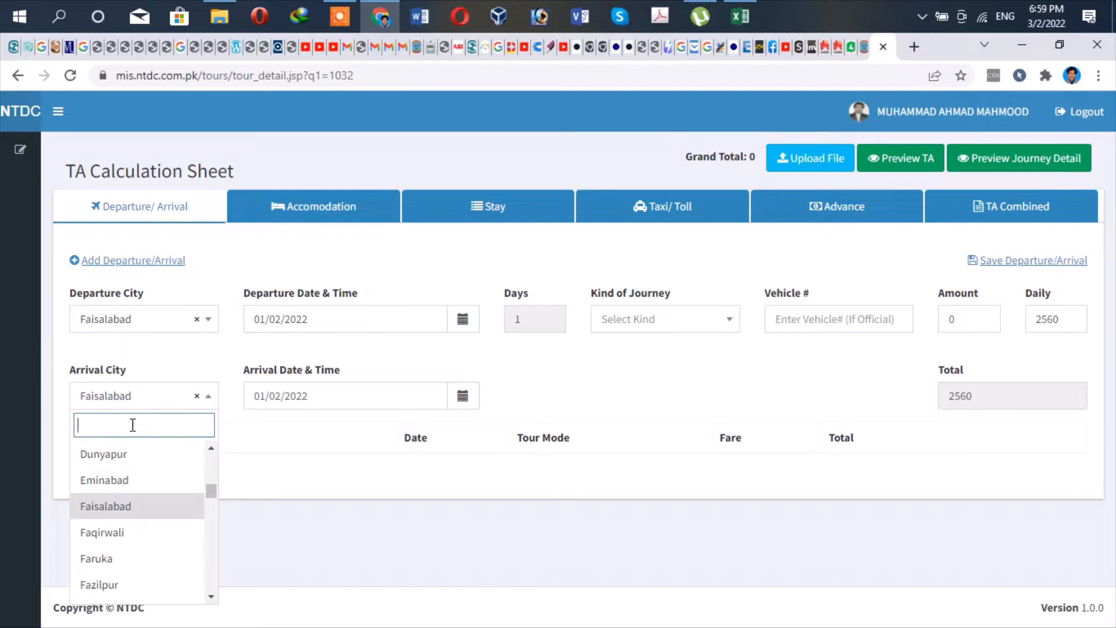
text(fa)
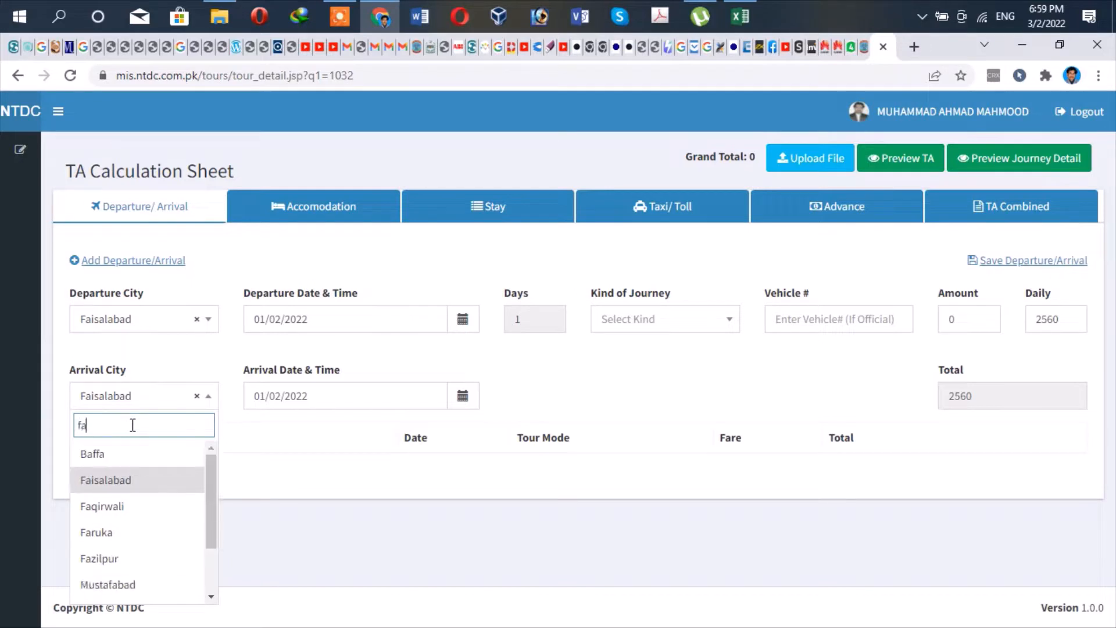
click(125, 481)
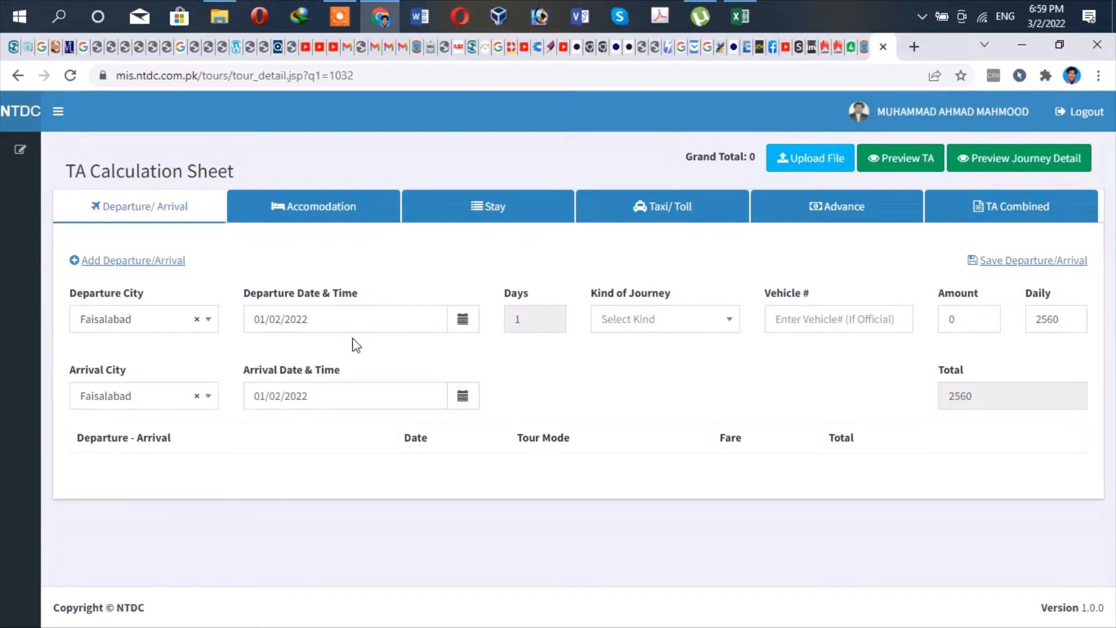
Set the entry's departure date and time to 01/02/2022 10:30.
click(350, 319)
click(350, 319)
double_click(350, 319)
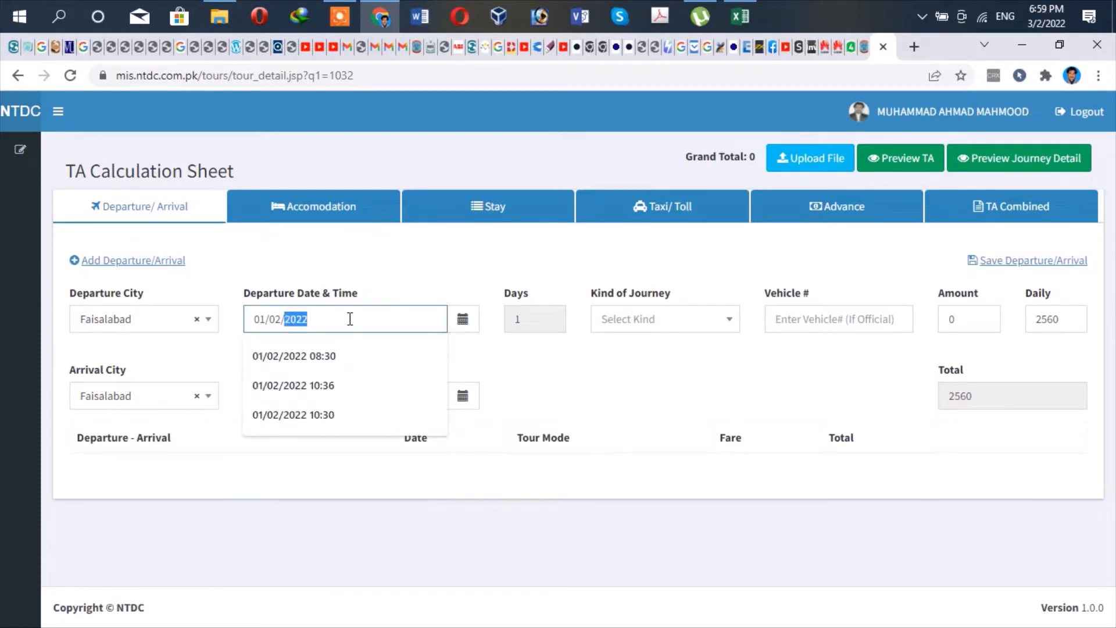
click(400, 316)
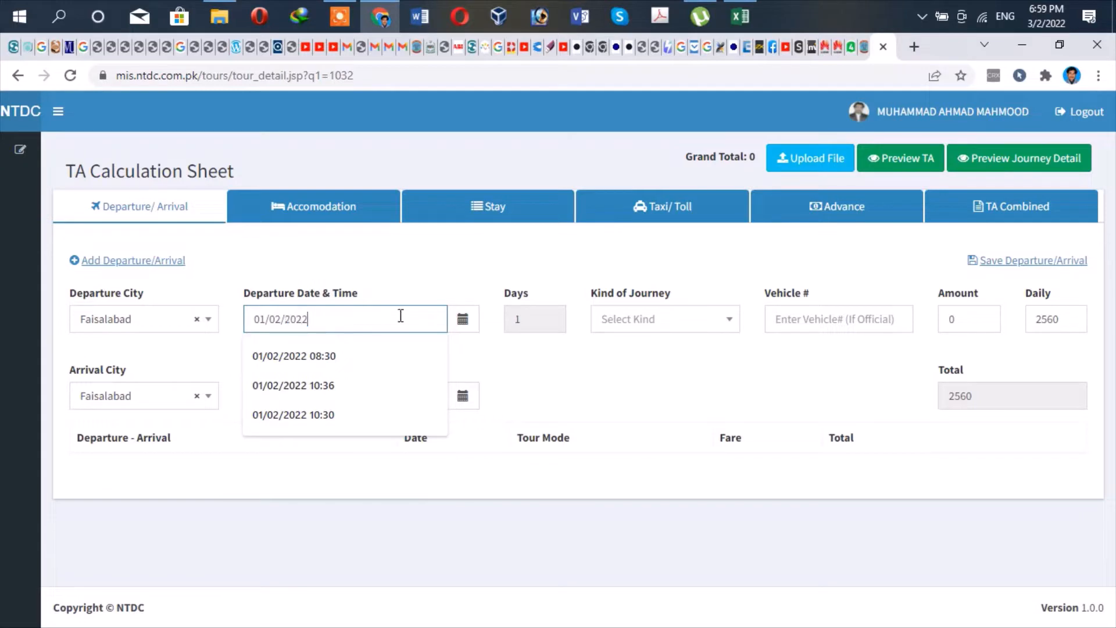
click(462, 324)
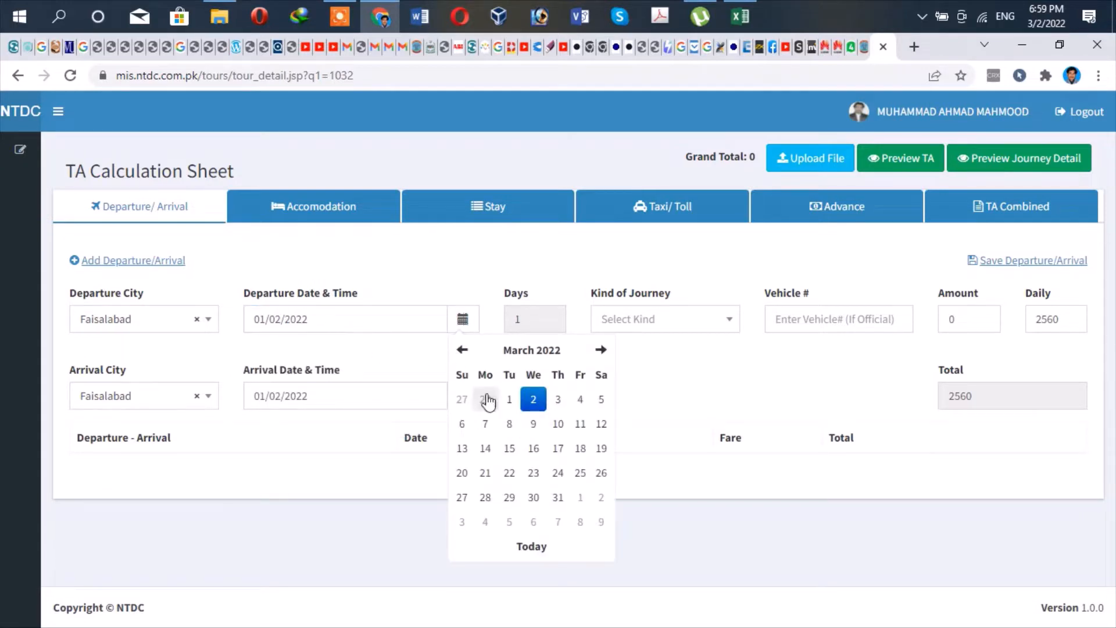
click(506, 352)
click(513, 395)
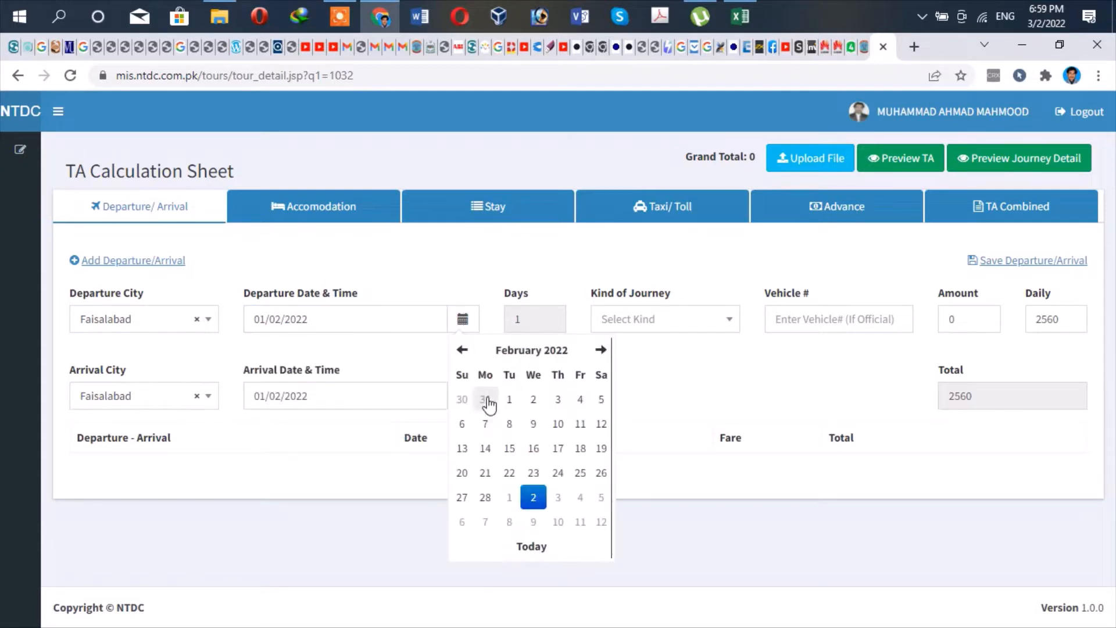
click(510, 401)
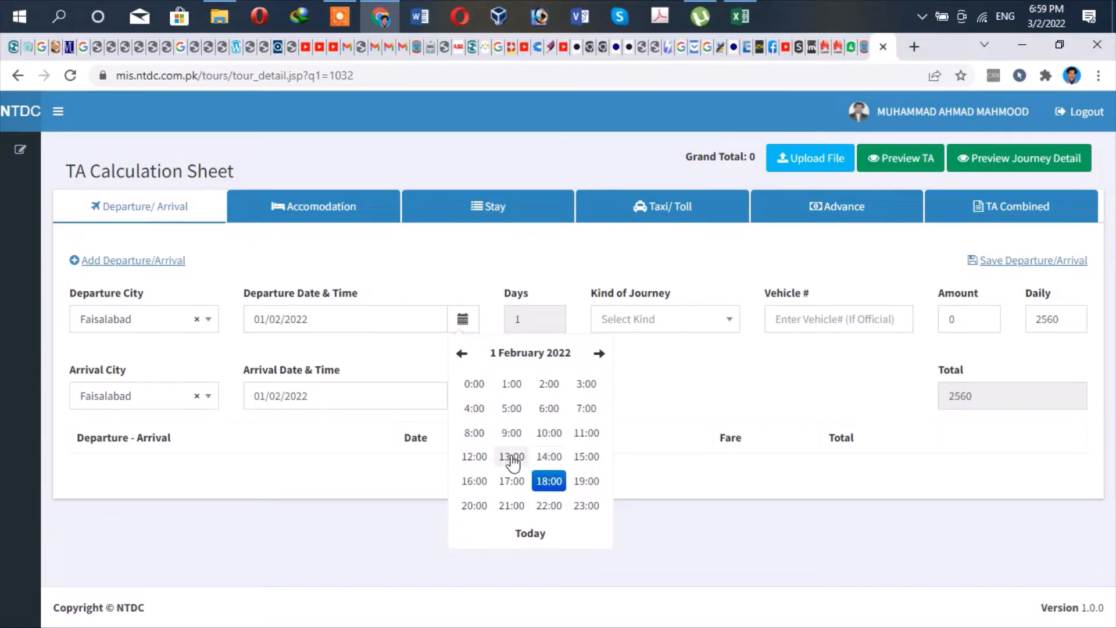
click(549, 436)
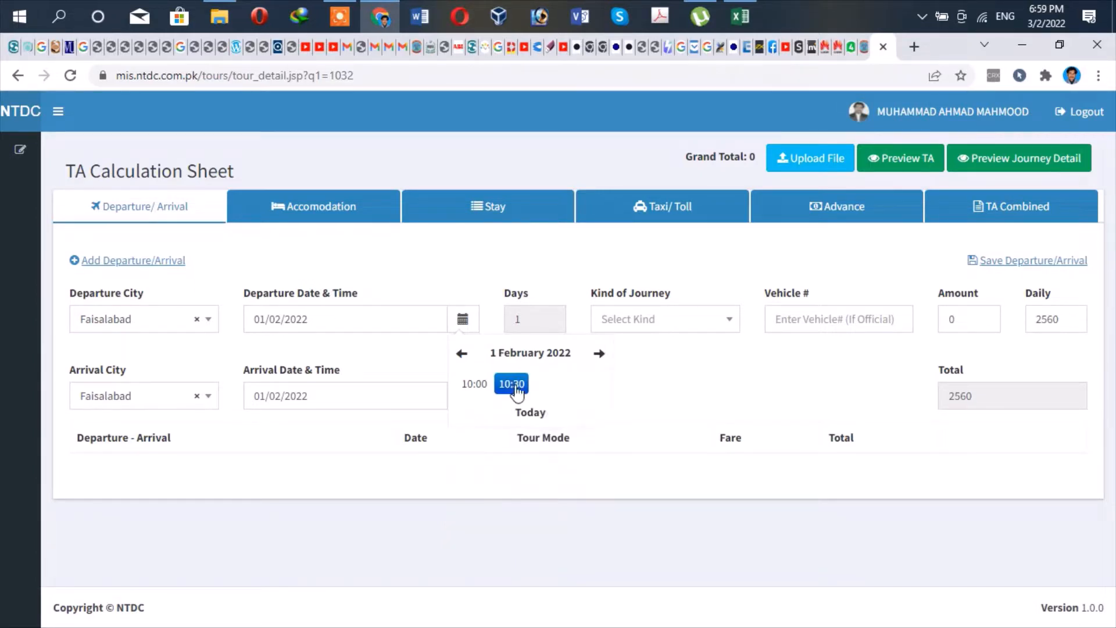
click(513, 386)
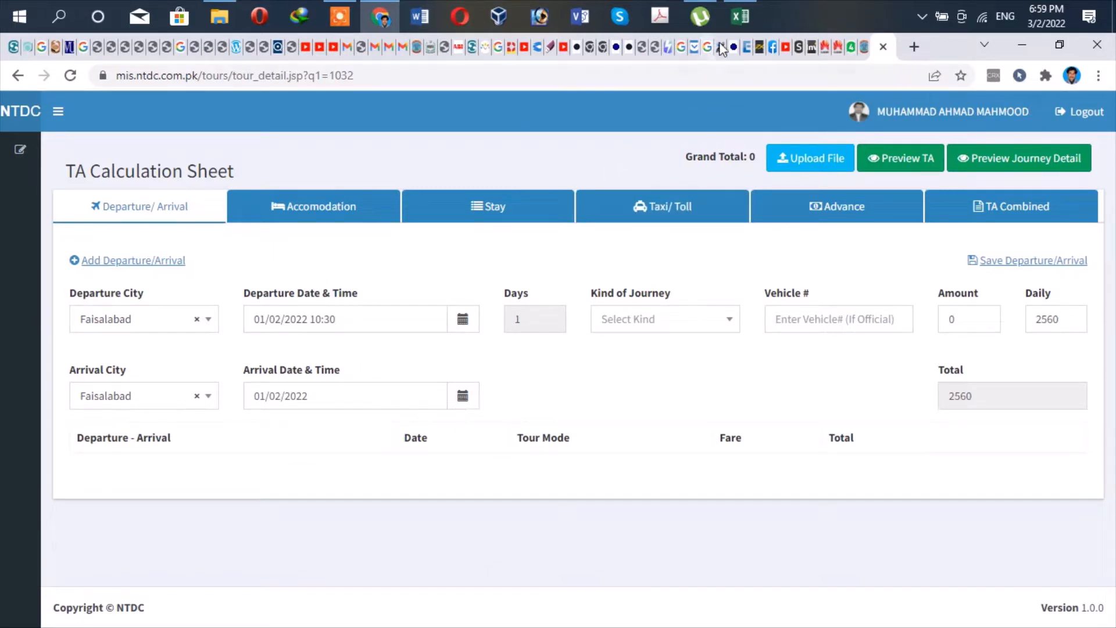
Check the 2/1/2022 trip's ending time in the Excel log book and set the entry's arrival date and time to 01/02/2022 19:00.
click(742, 18)
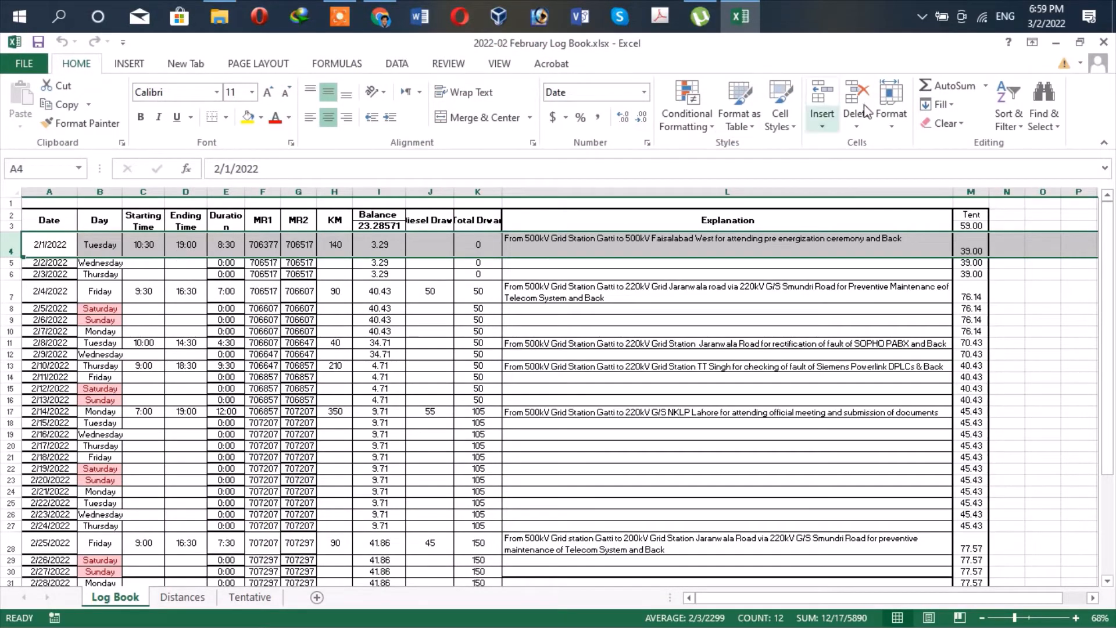
click(1056, 43)
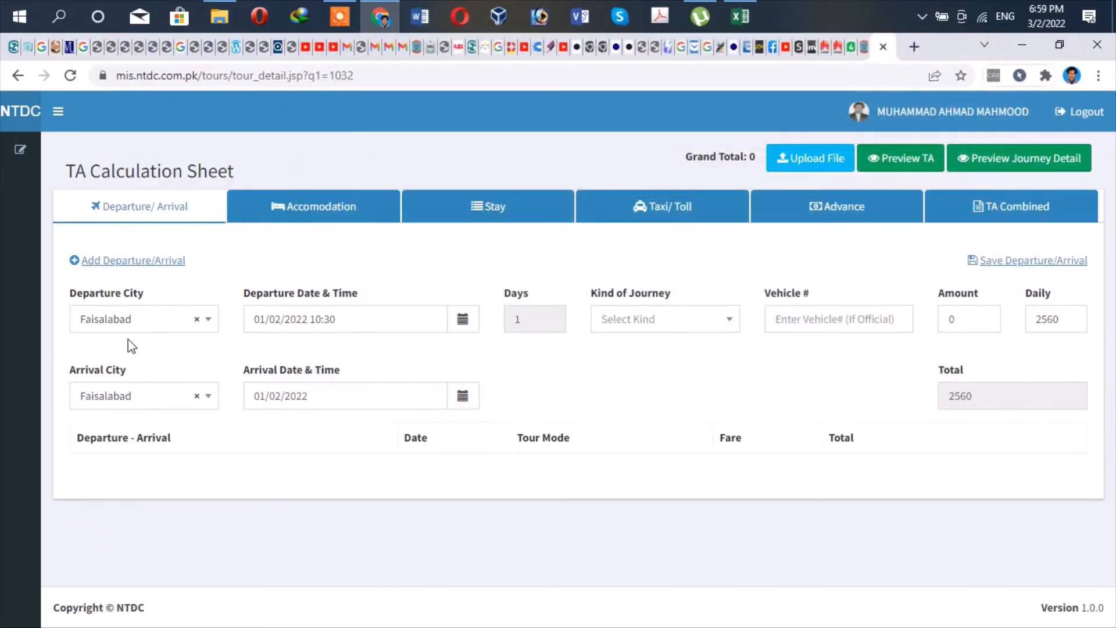
click(463, 400)
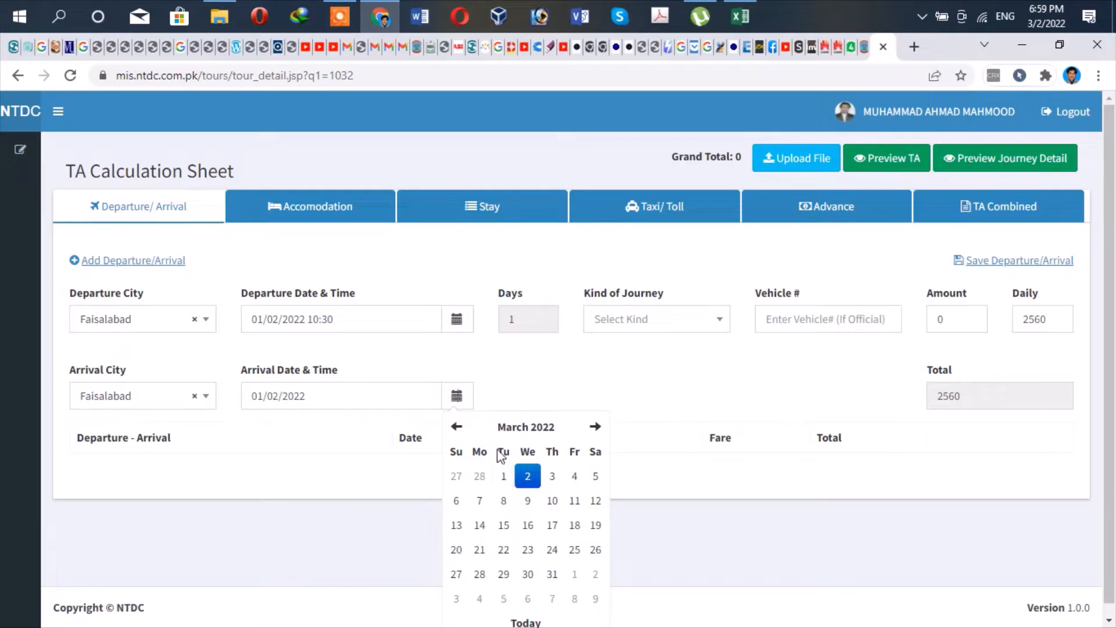
click(512, 427)
click(505, 468)
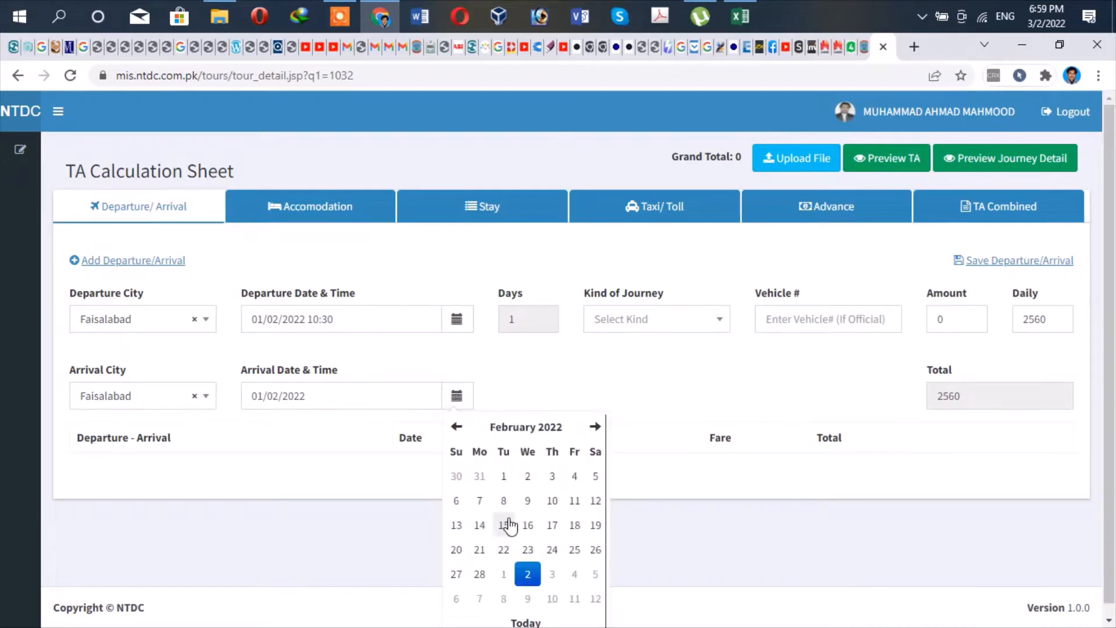
click(504, 477)
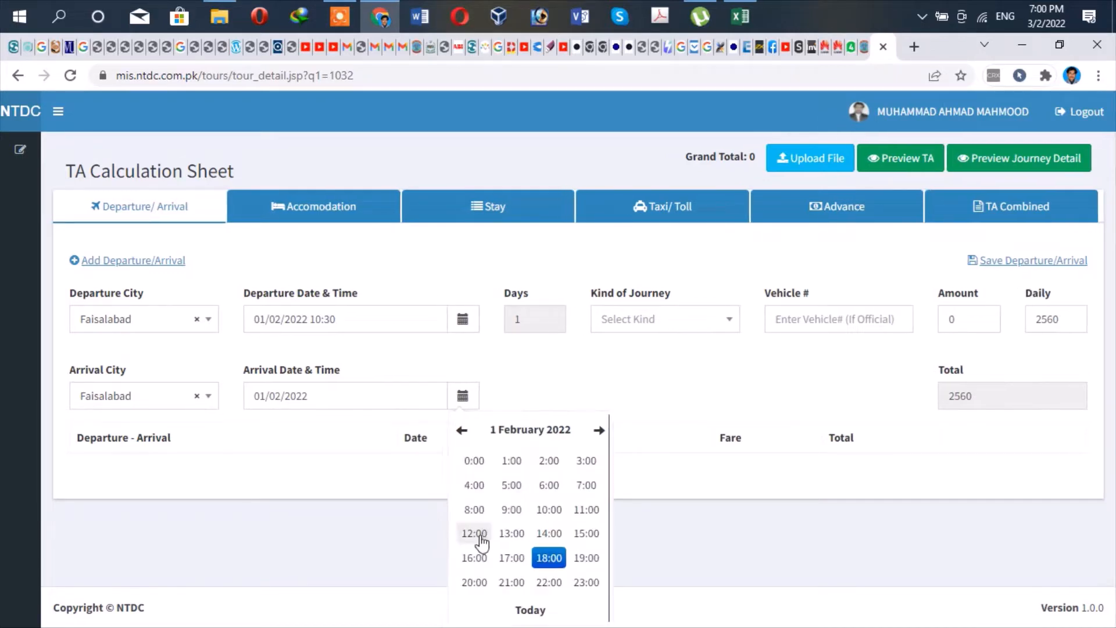
click(585, 558)
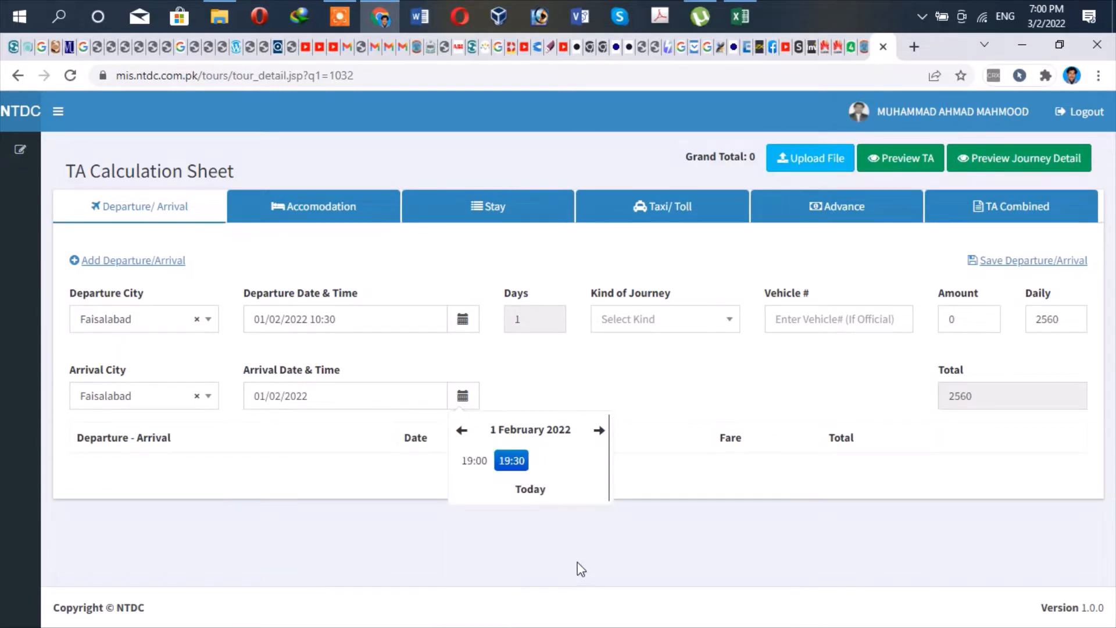
click(484, 462)
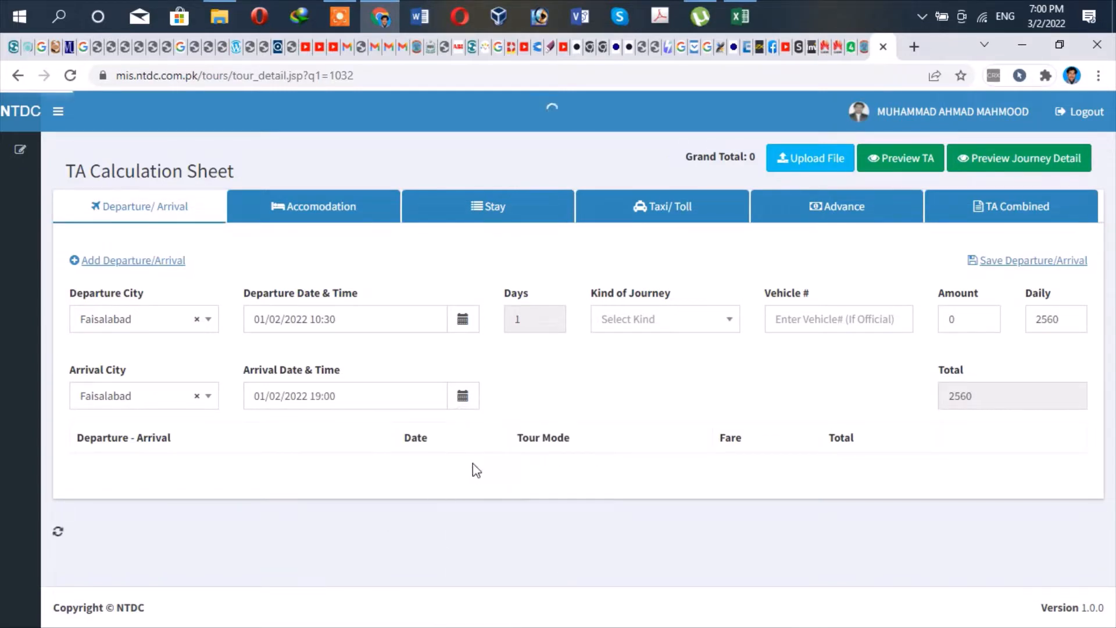
Try a custom arrival time of 19:35 and restore it to 19:00.
click(348, 396)
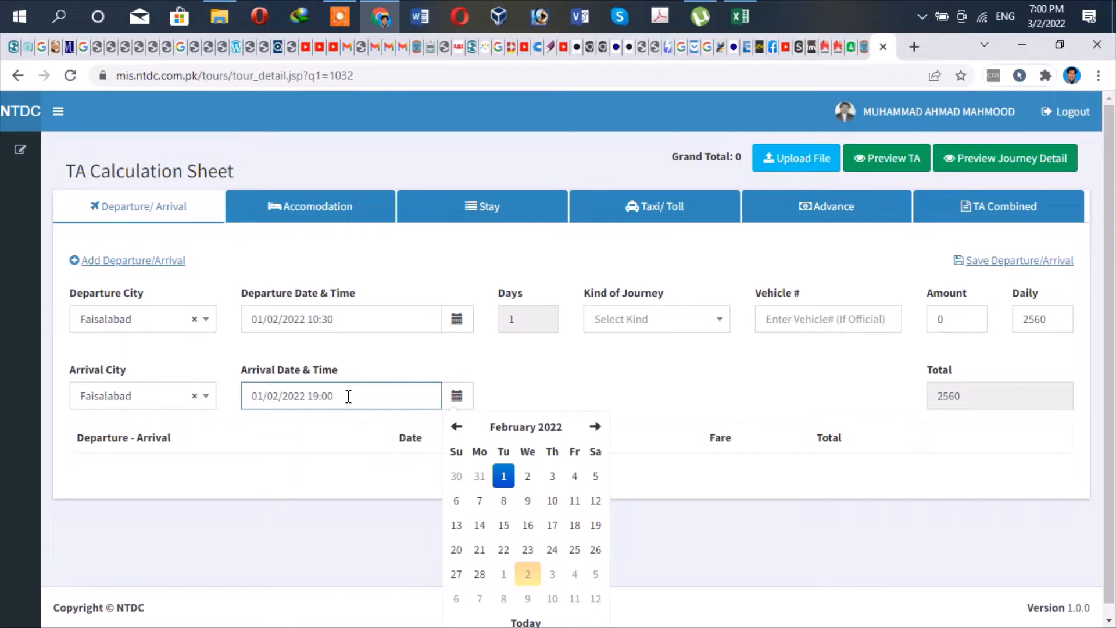
click(504, 478)
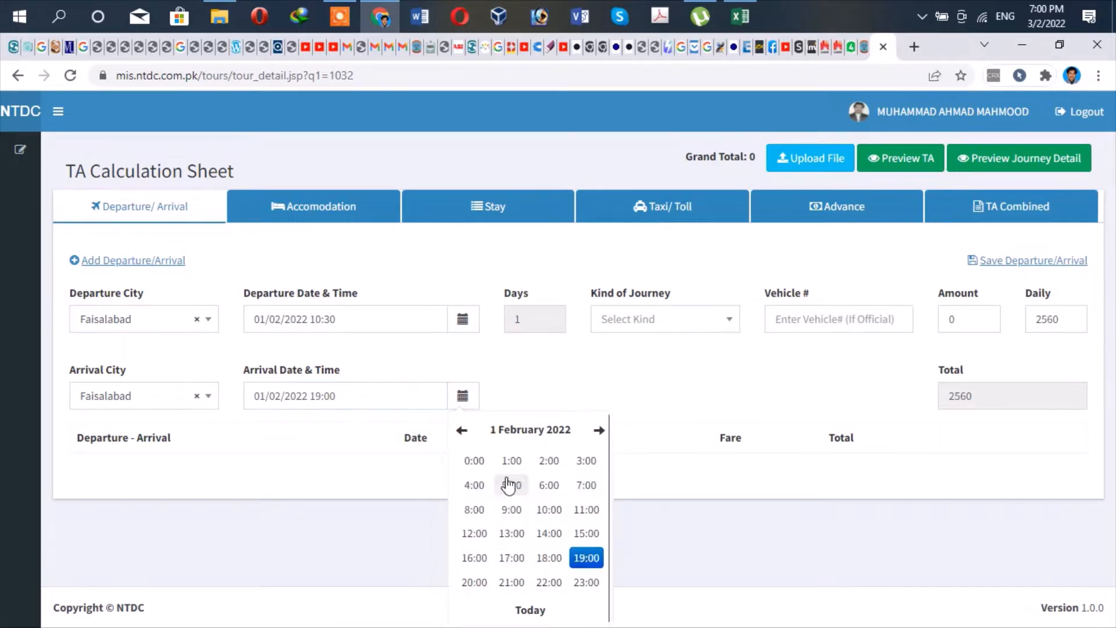
click(587, 559)
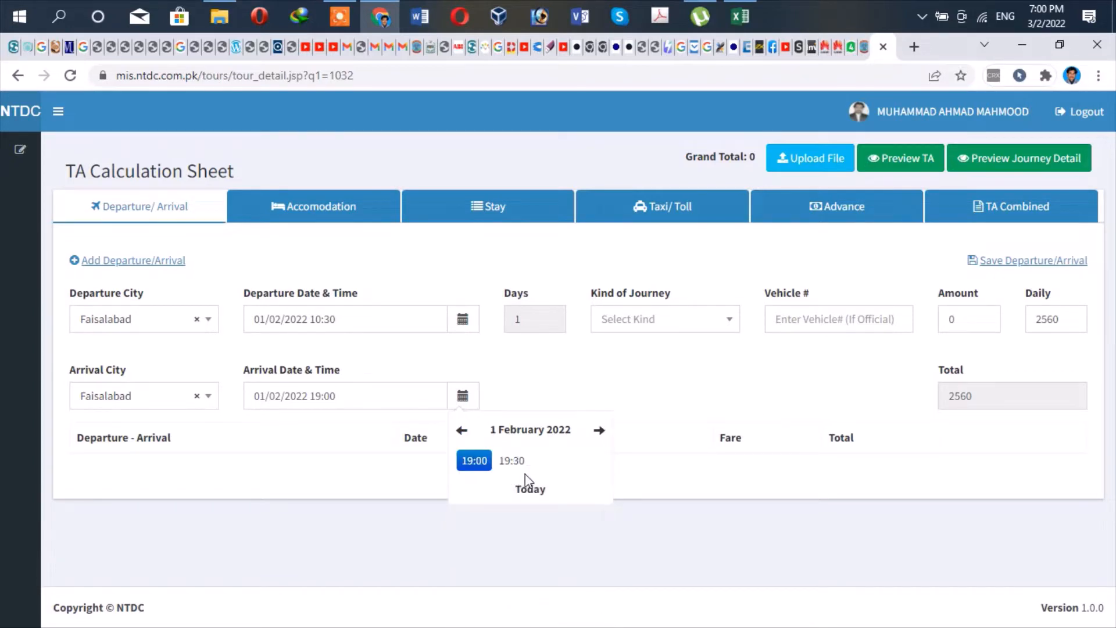
click(381, 480)
click(346, 394)
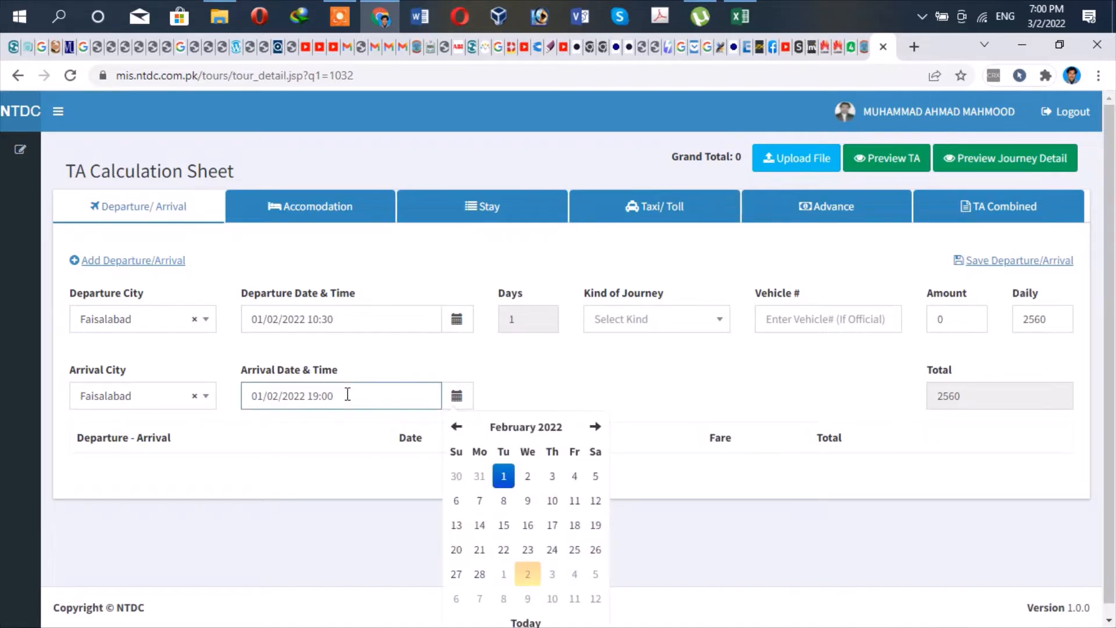
key(BackSpace)
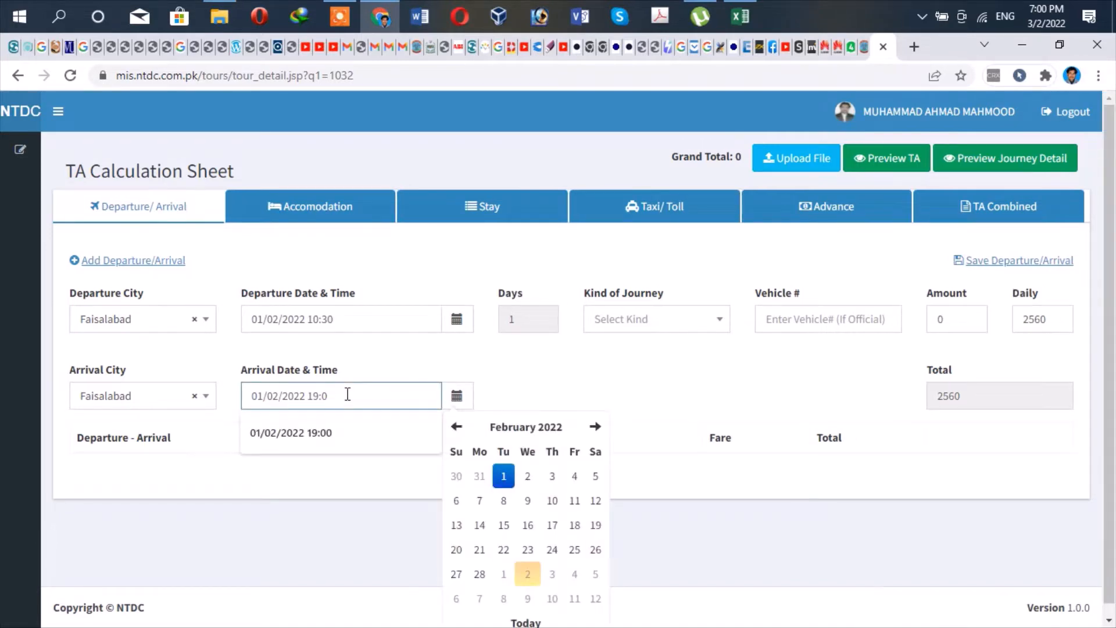
text(35)
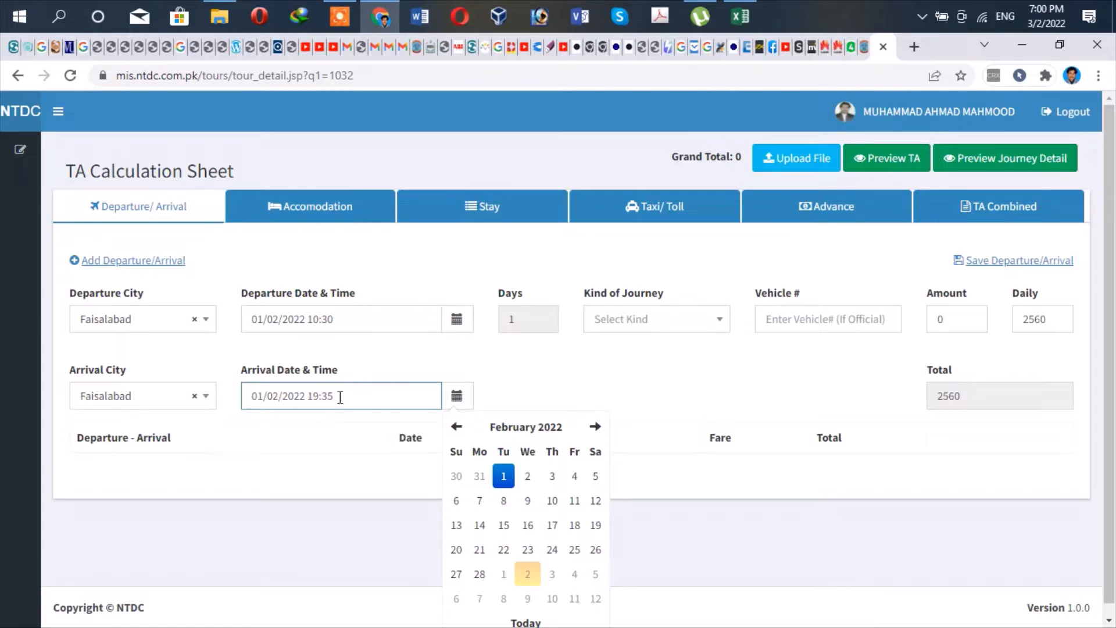
key(BackSpace)
key(BackSpace)
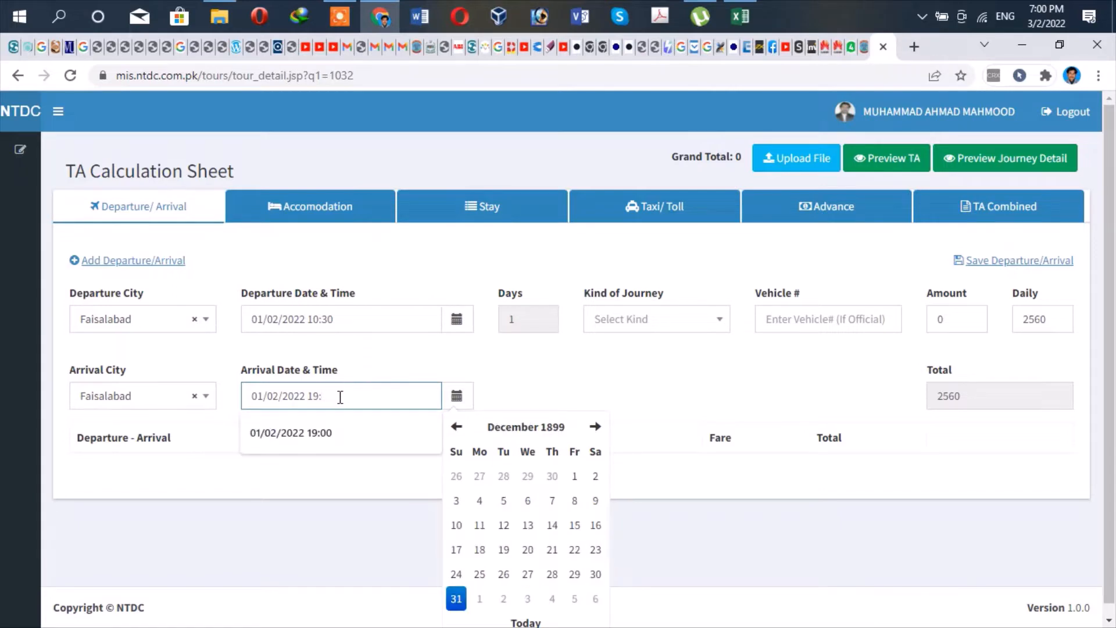
text(00)
click(556, 365)
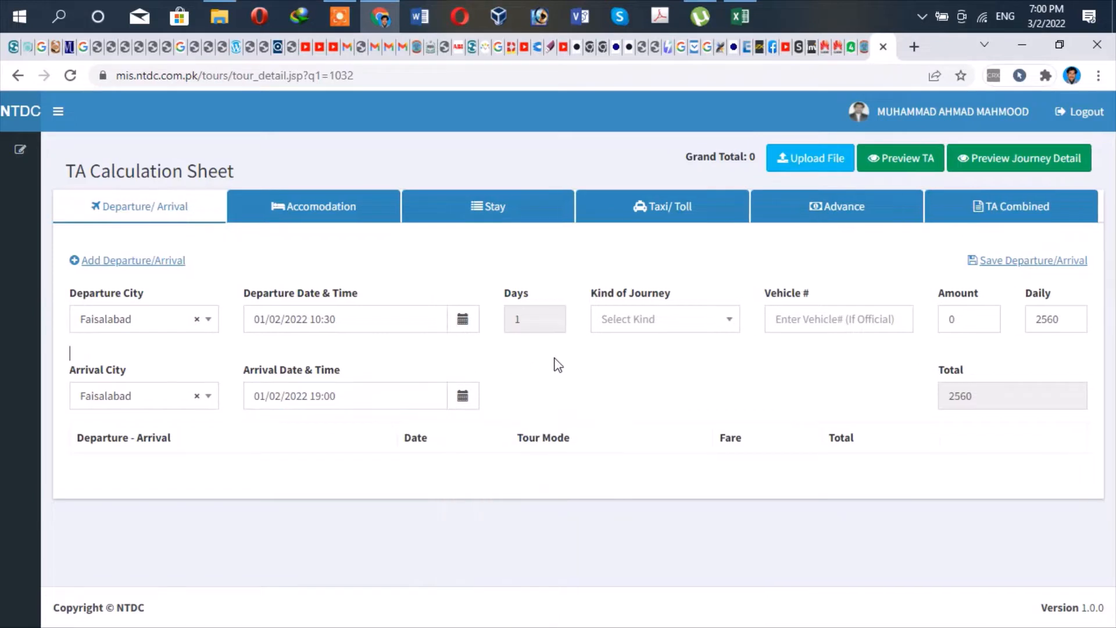
Set the kind of journey to By Official Vehicle and the vehicle number to MNQ478.
click(658, 329)
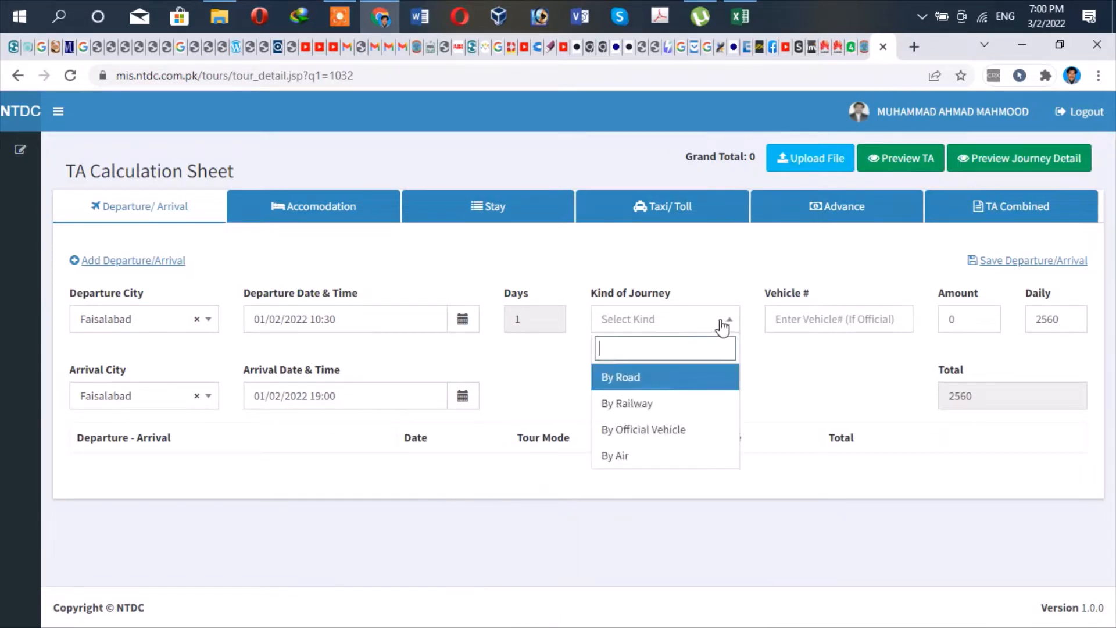
click(662, 430)
click(802, 319)
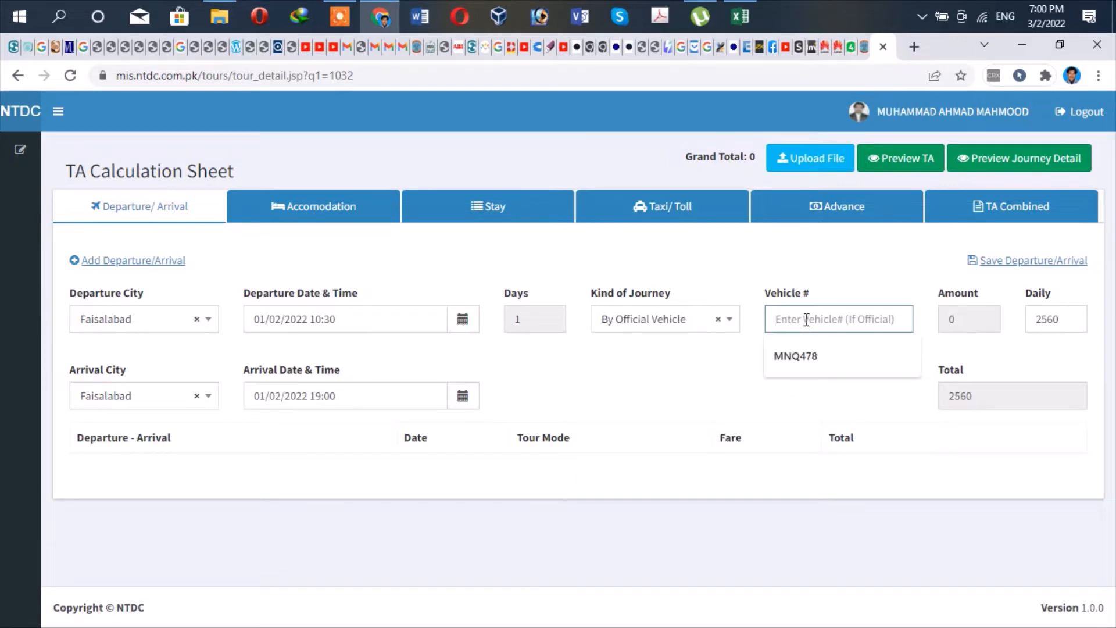
click(814, 360)
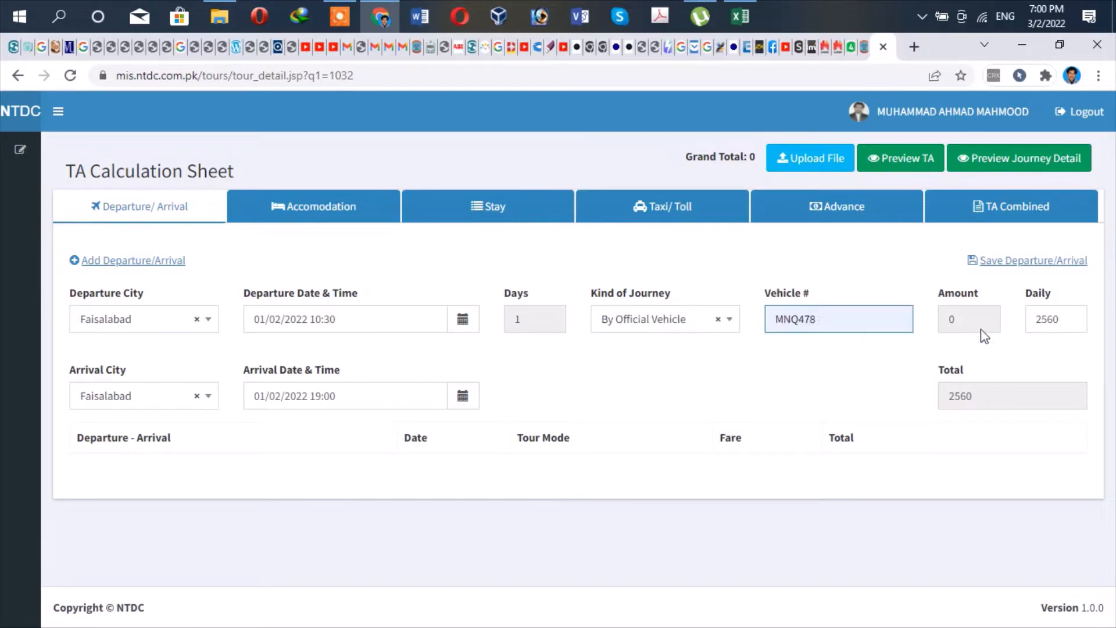
Set the daily allowance to 1000 and save the departure/arrival entry.
drag(1064, 320, 1017, 325)
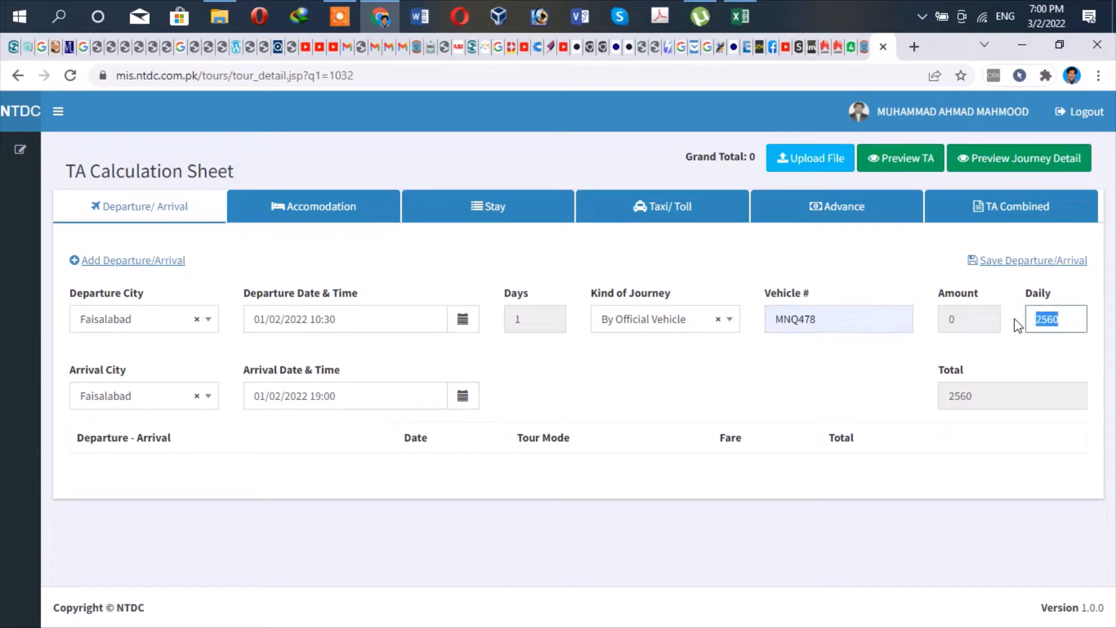
text(1)
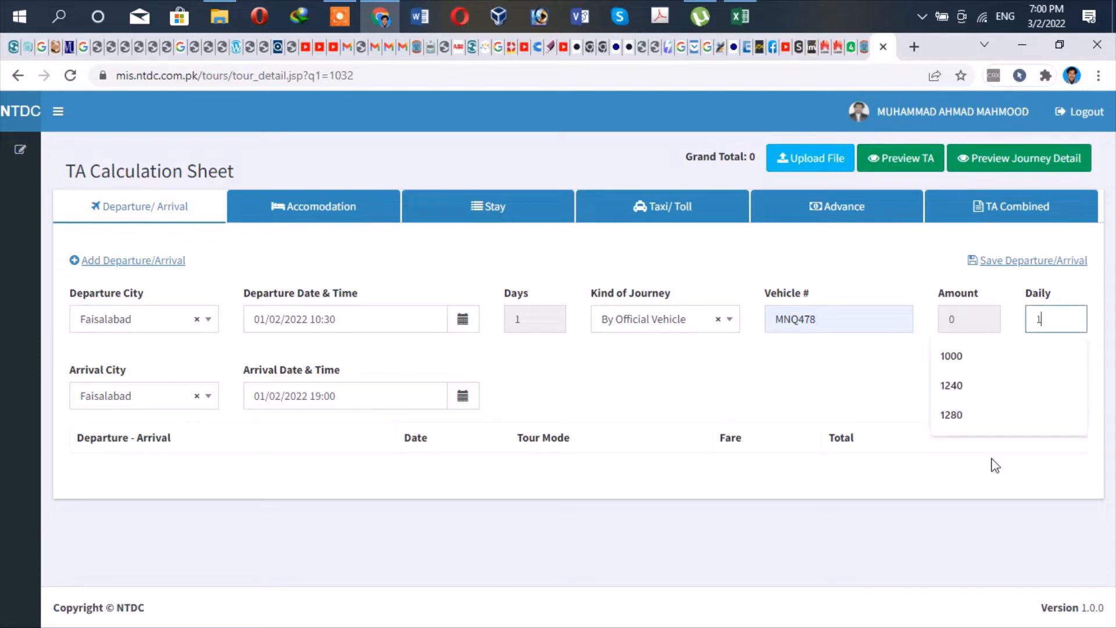
text(000)
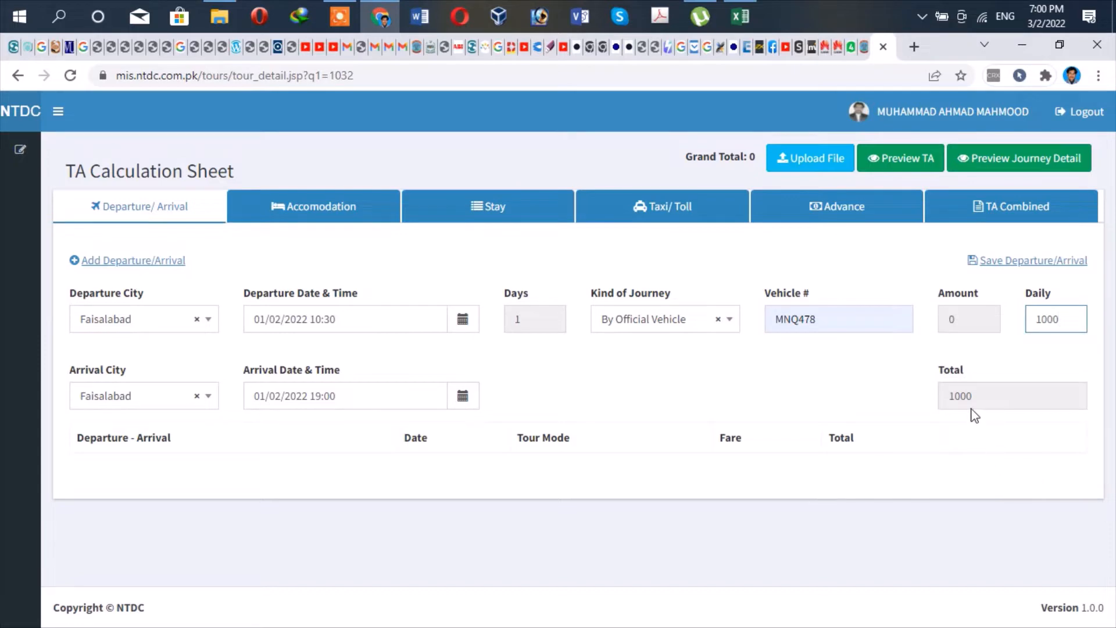
click(1016, 261)
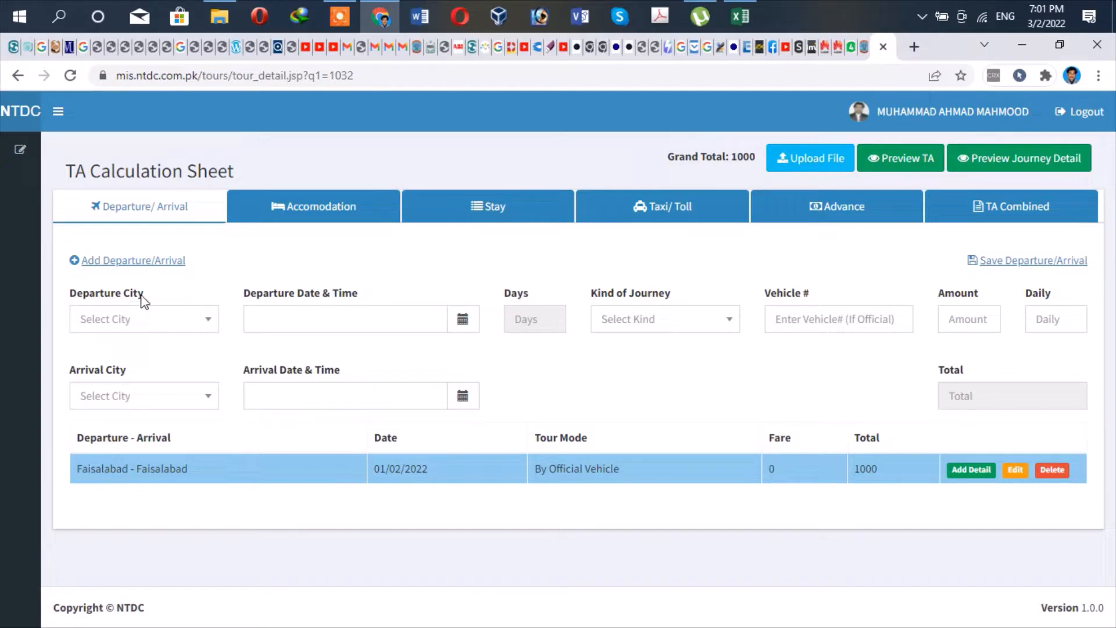
Start another departure/arrival entry and look up the 2/4/2022 trip in the Excel log book, returning to the departure city choices.
click(163, 262)
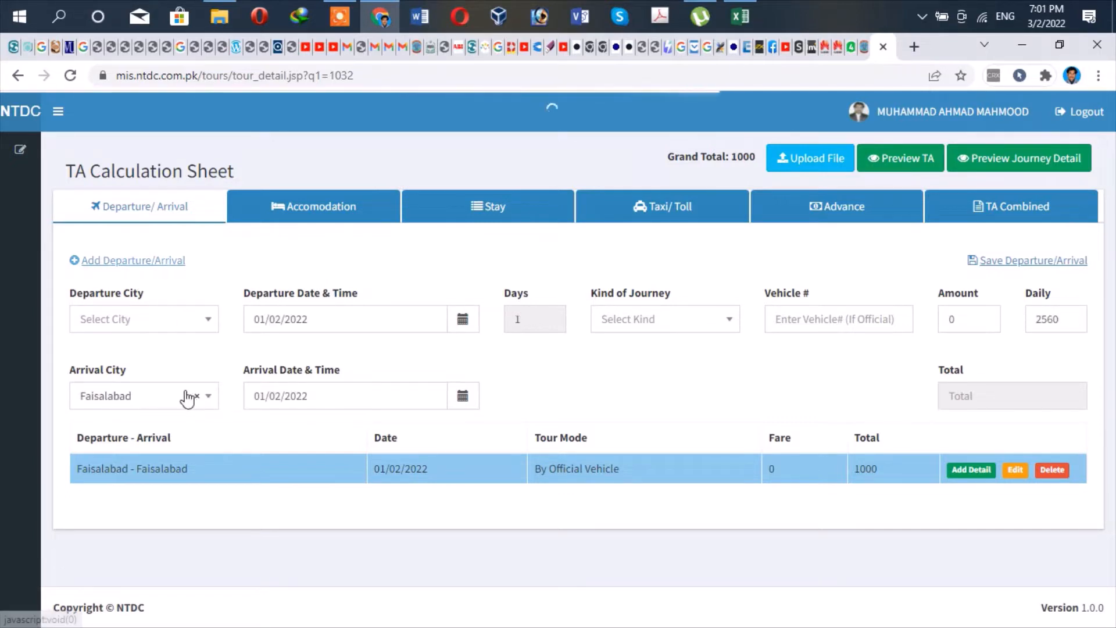
click(168, 327)
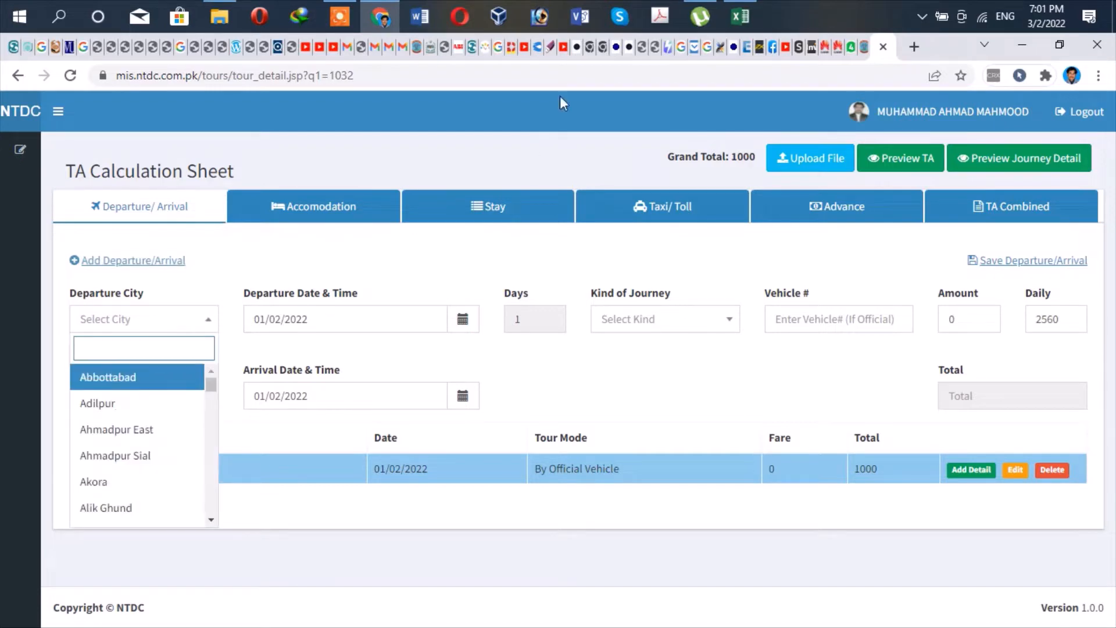
click(739, 16)
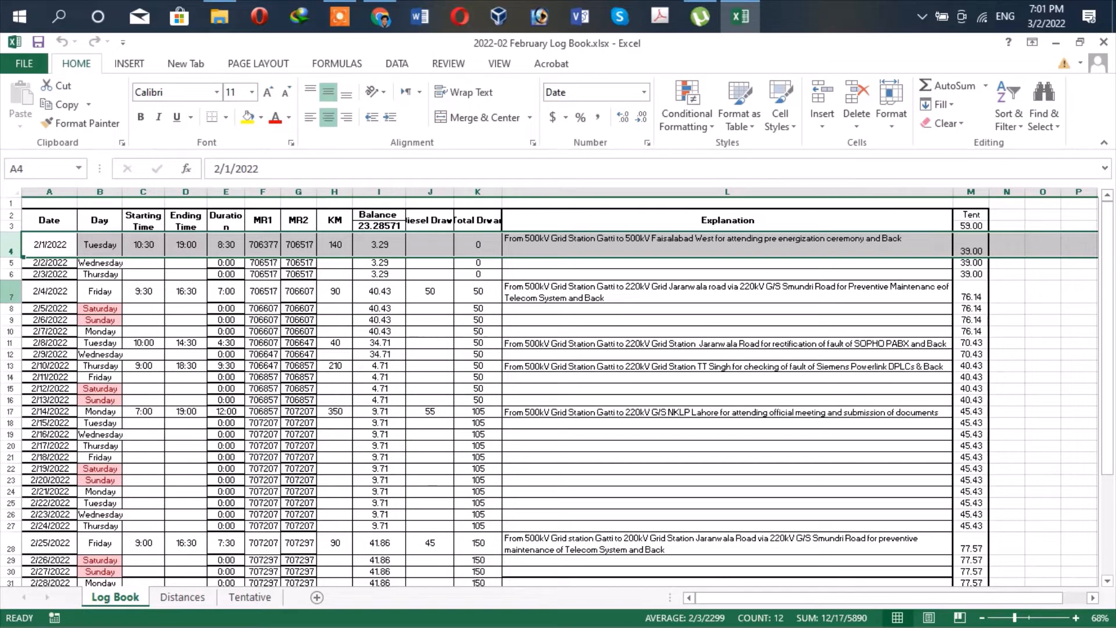
click(11, 294)
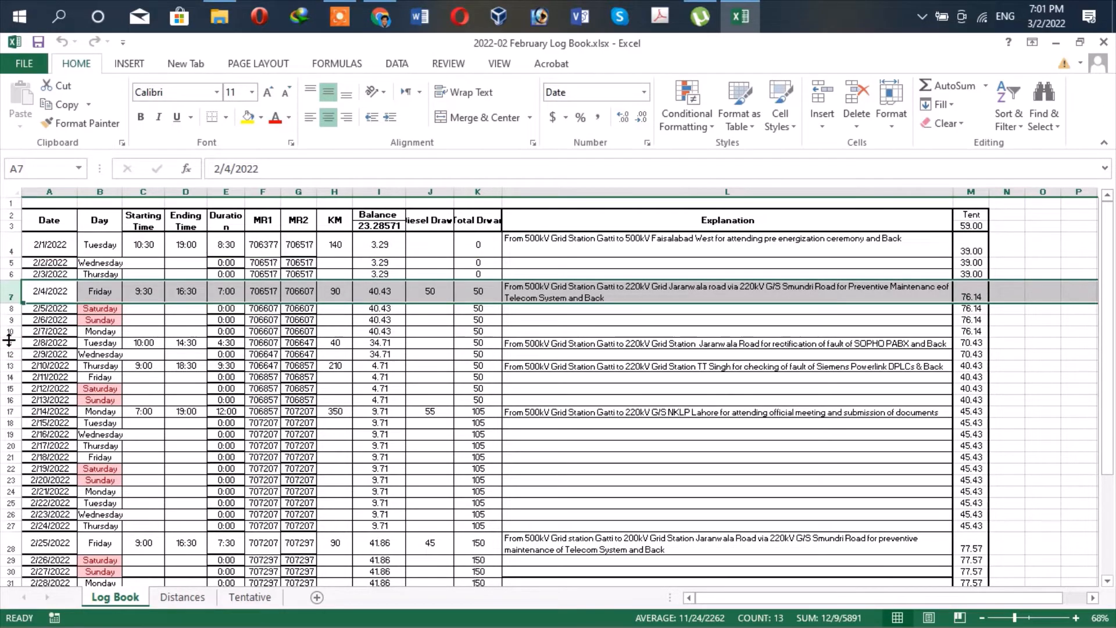
click(1055, 42)
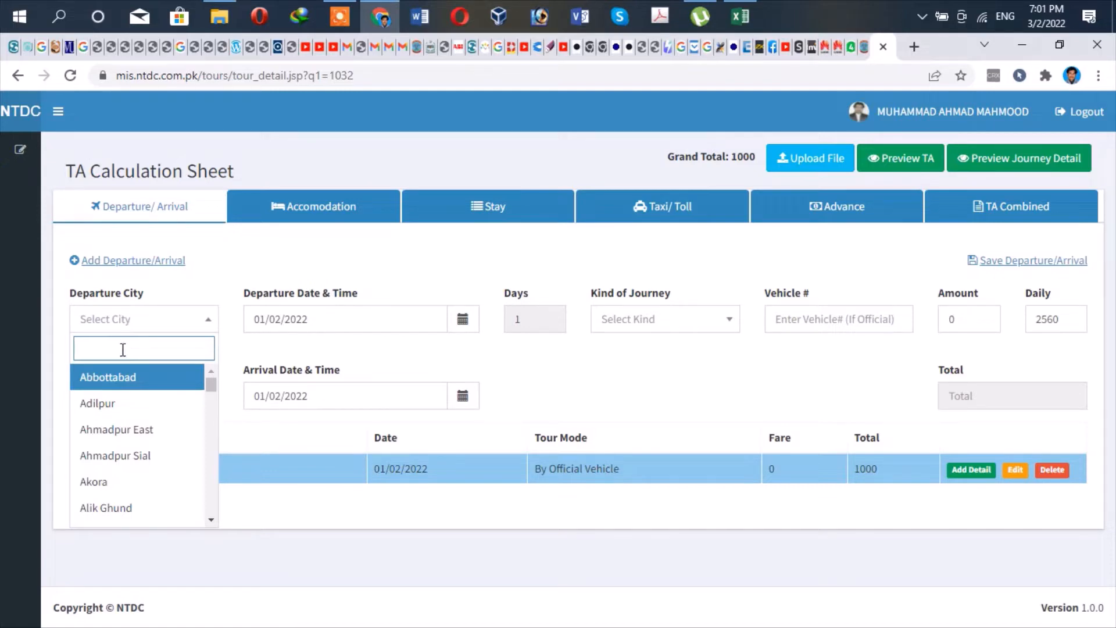
text(kass)
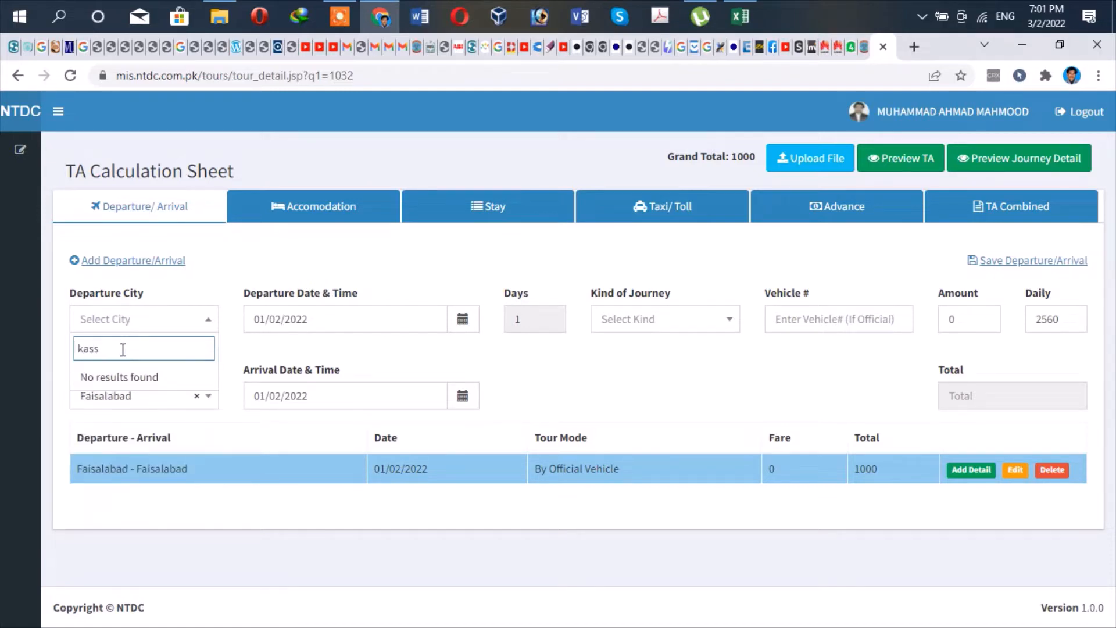
key(BackSpace)
key(BackSpace)
key(BackSpace)
key(BackSpace)
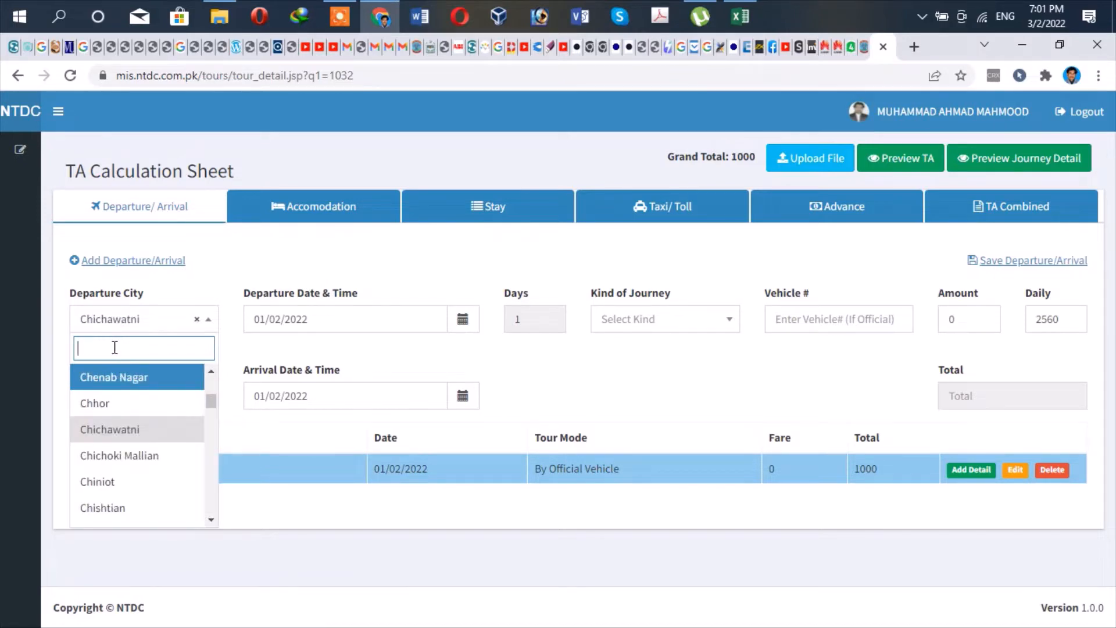
Set the departure city to Faisalabad and the arrival city to Chichawatni for the new entry.
text(fa)
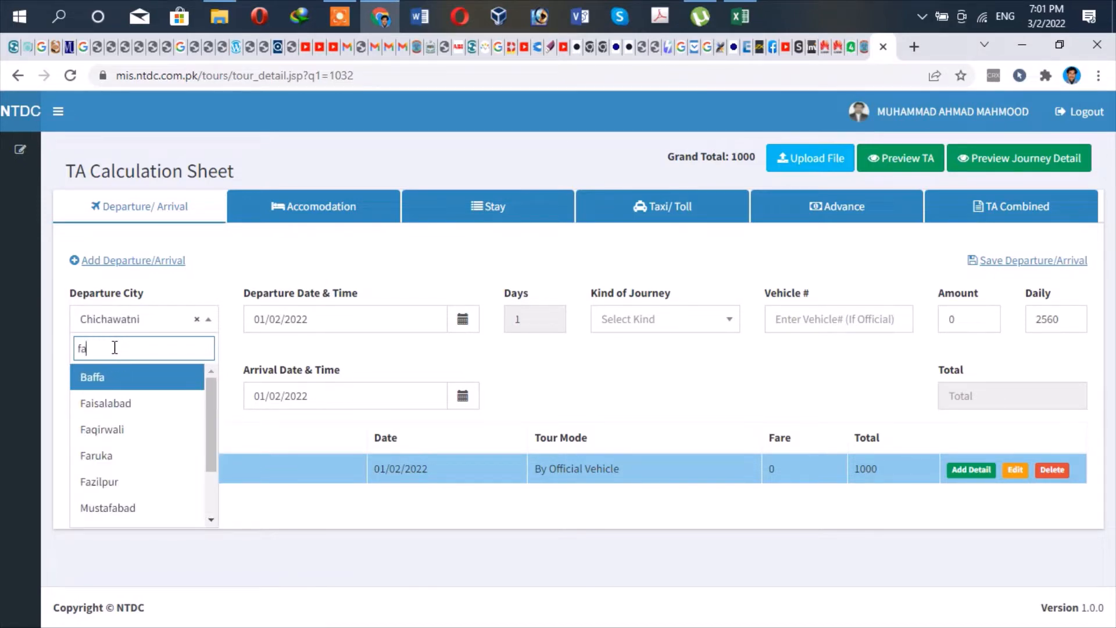
click(96, 403)
click(168, 401)
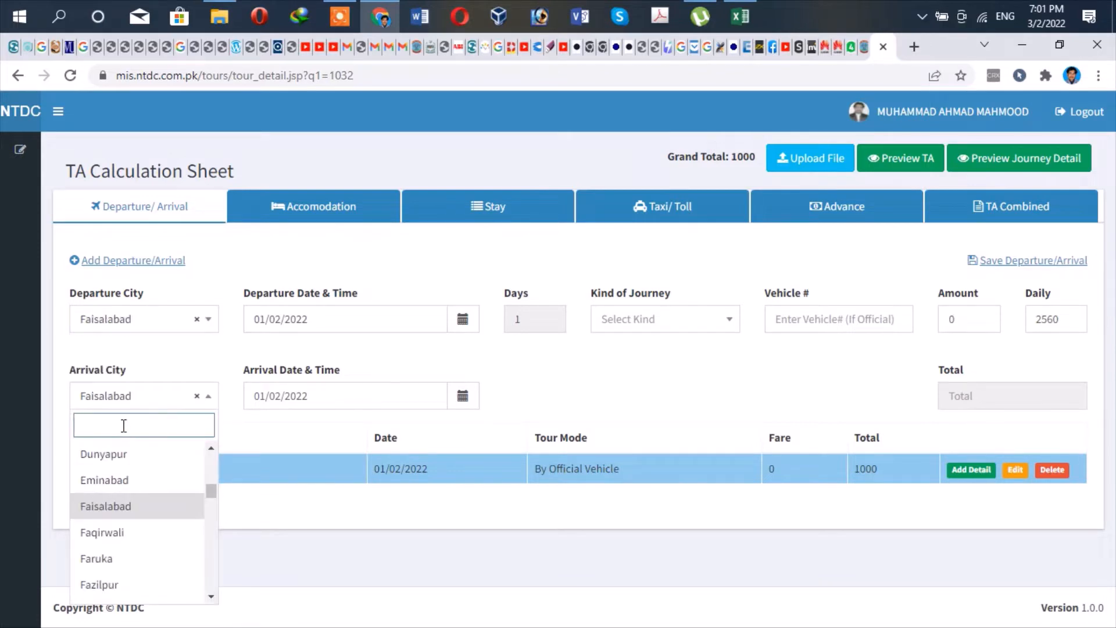
text(chi)
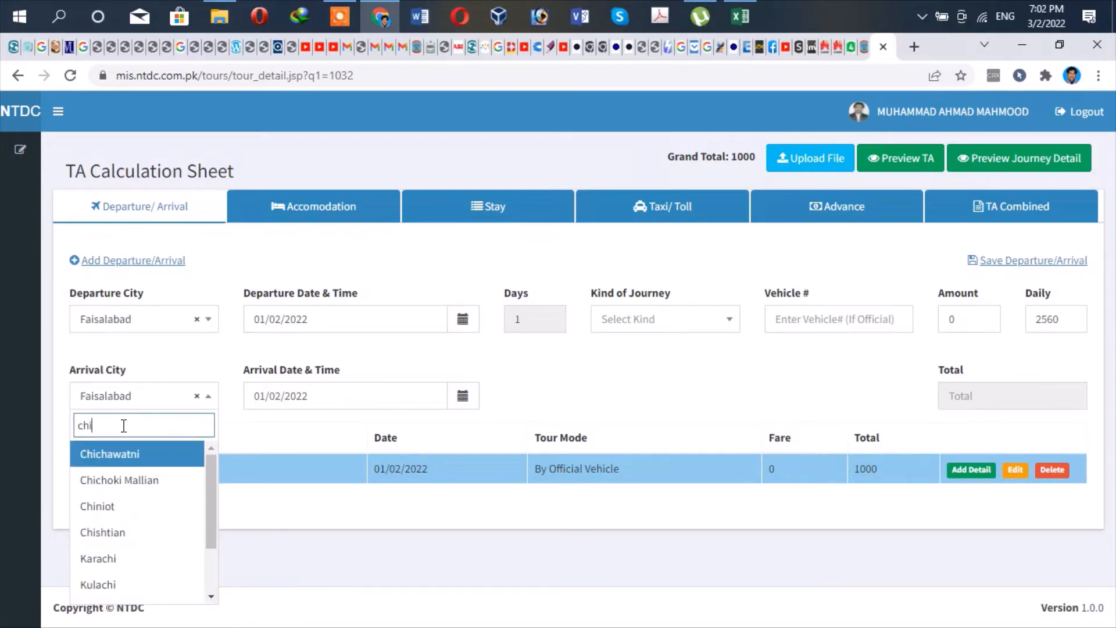
click(142, 458)
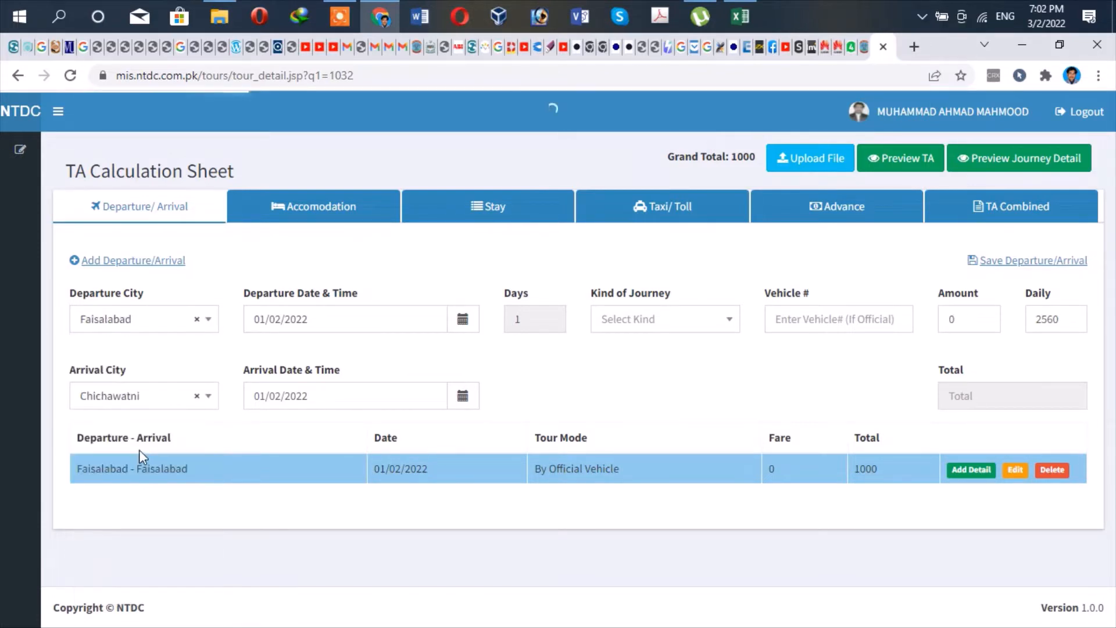
Set the departure date and time of the Faisalabad to Chichawatni trip to 08/02/2022 09:00.
click(335, 320)
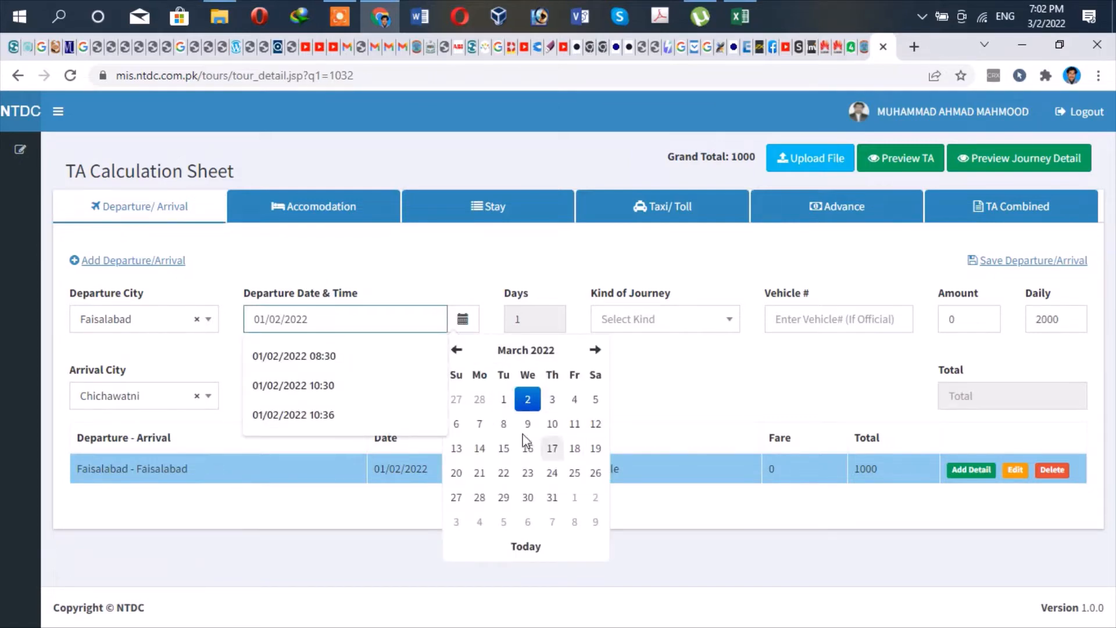
click(504, 425)
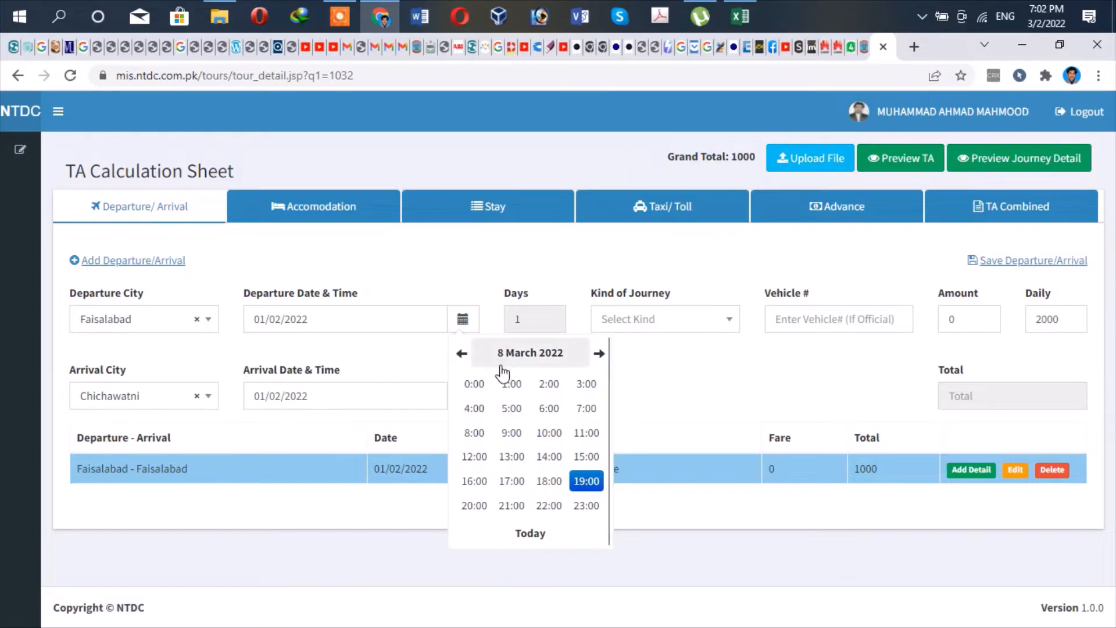
click(522, 353)
click(462, 350)
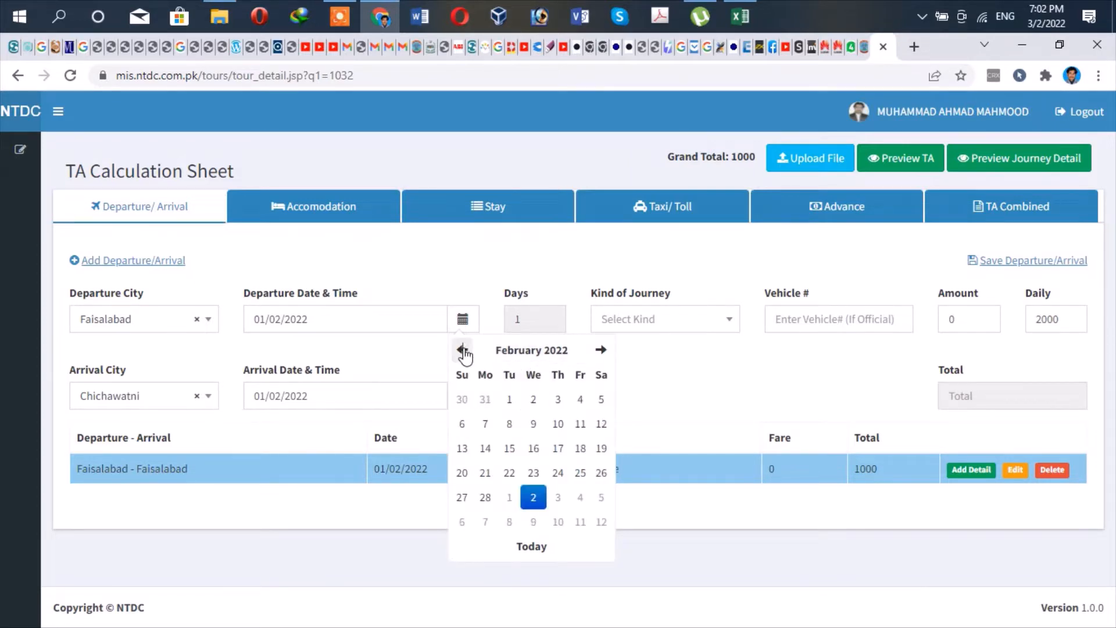
click(510, 424)
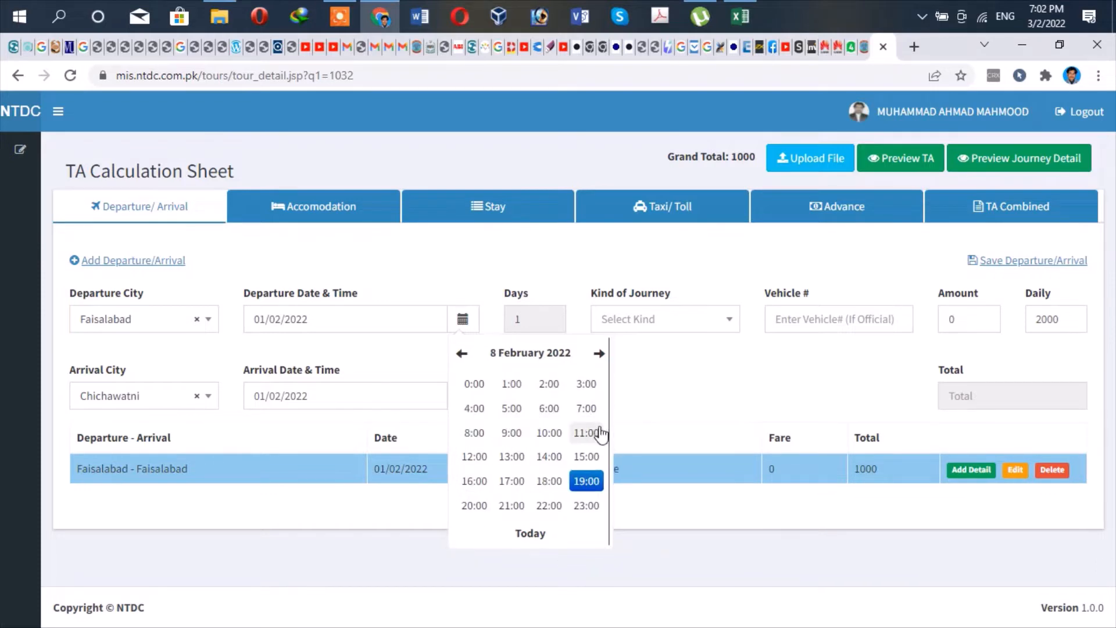
click(511, 435)
click(459, 389)
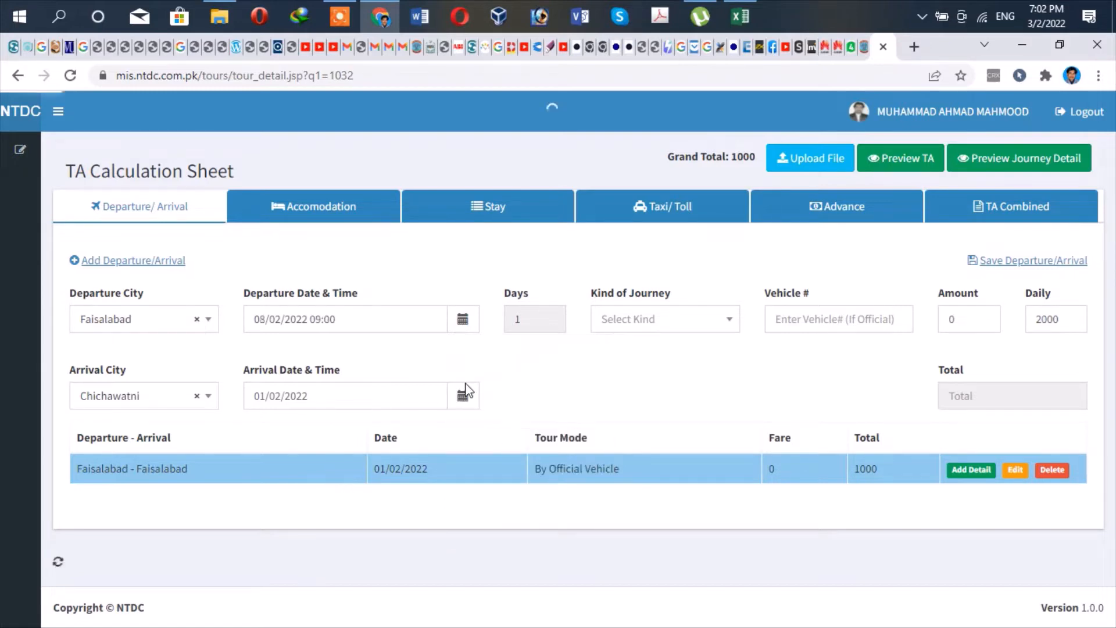
Set the arrival date and time of the Faisalabad to Chichawatni trip to 08/02/2022 12:30.
click(347, 398)
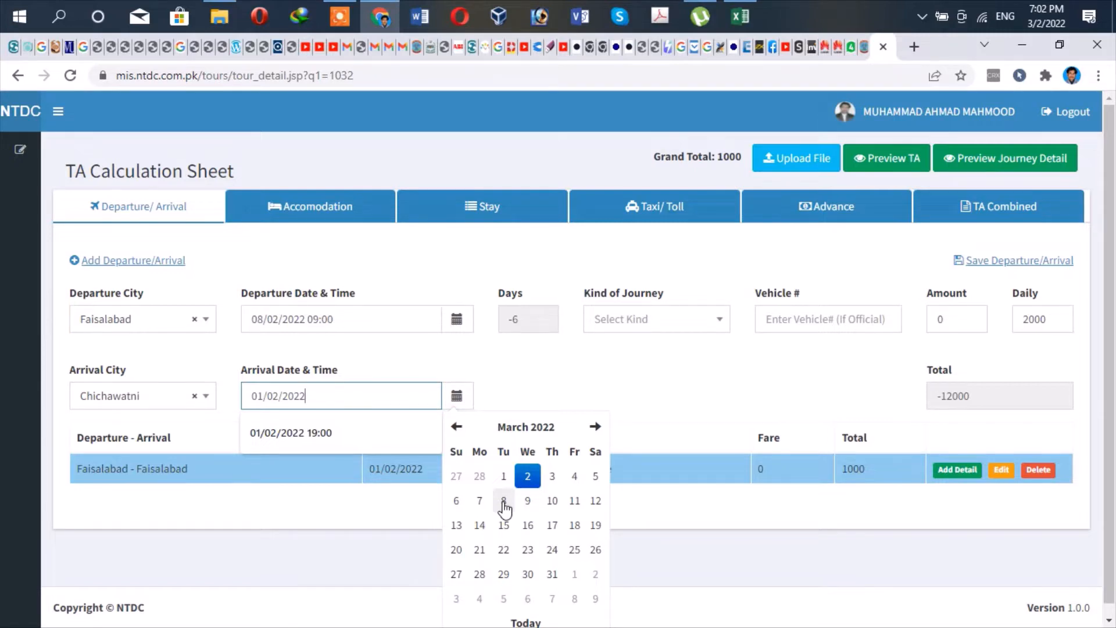
click(342, 403)
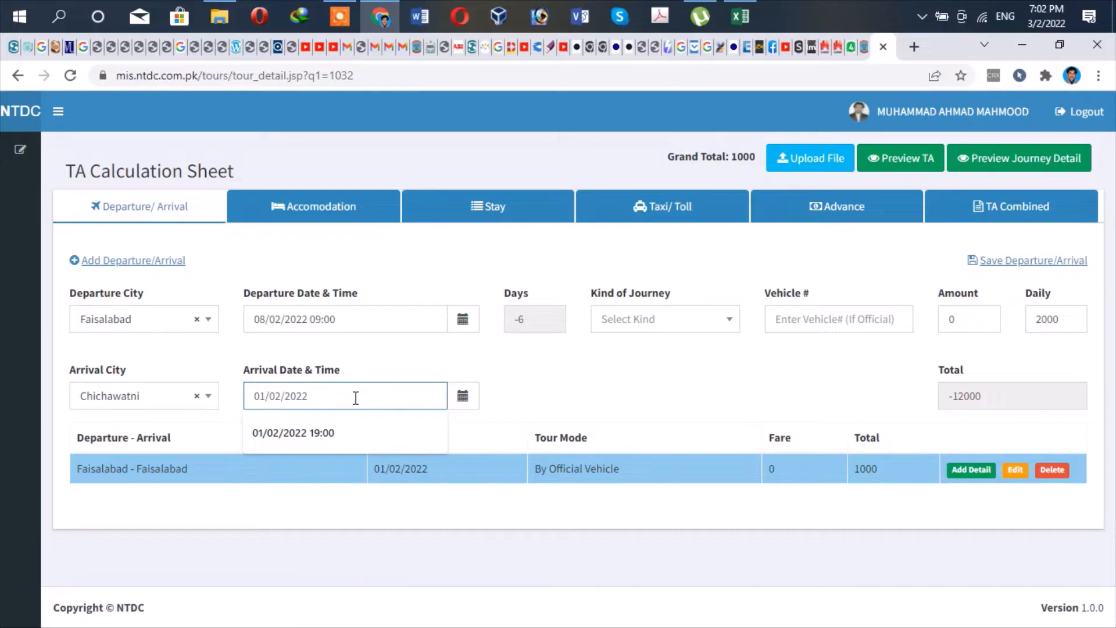
click(469, 401)
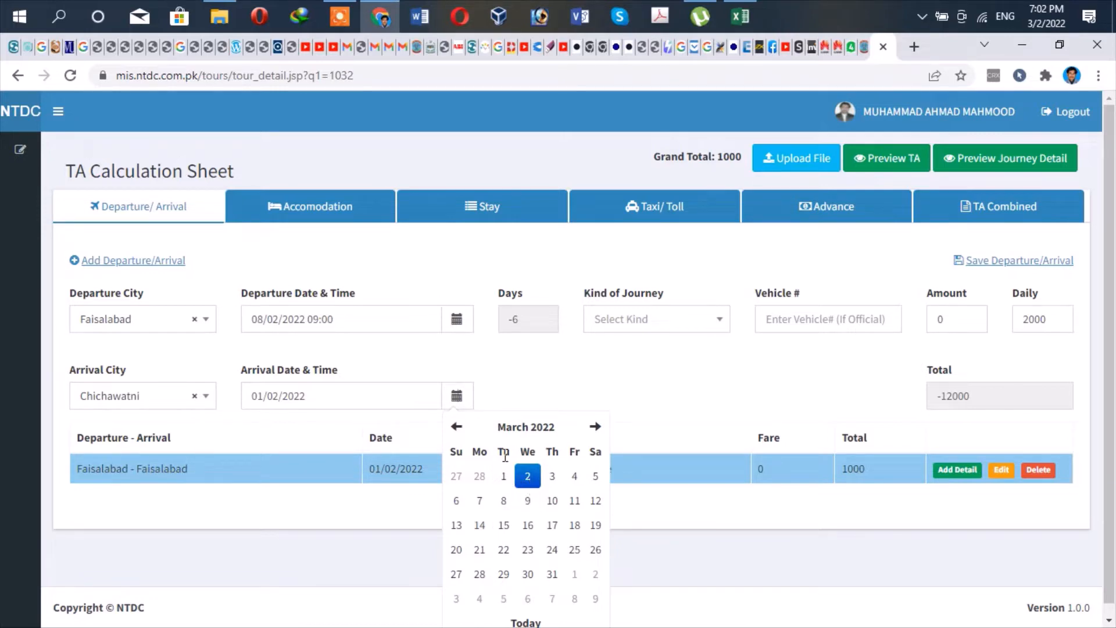
click(495, 429)
click(509, 477)
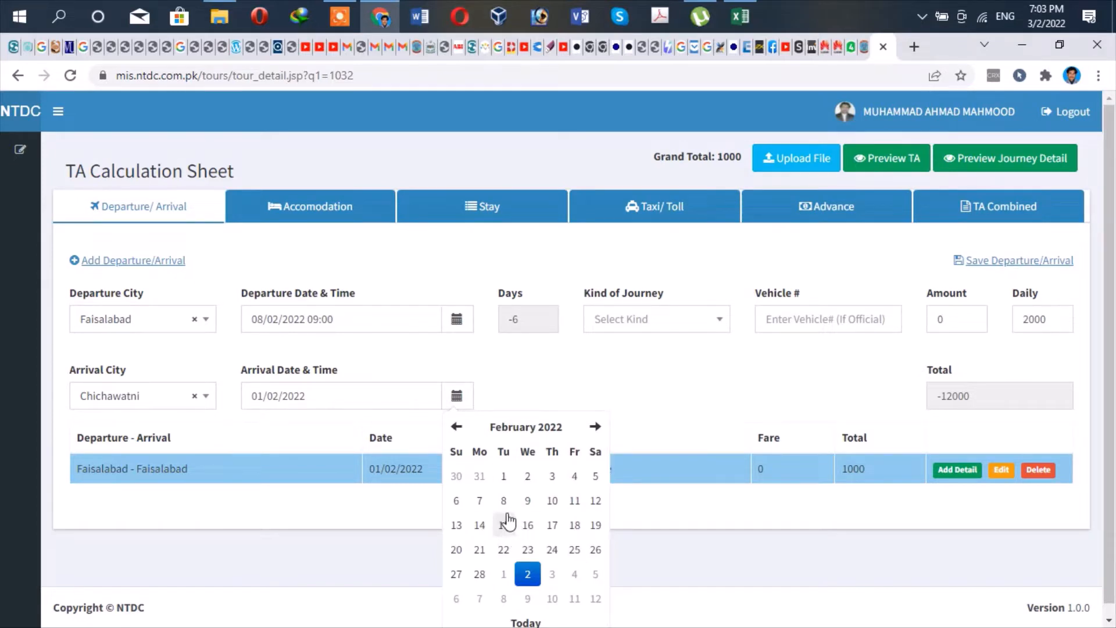
click(503, 501)
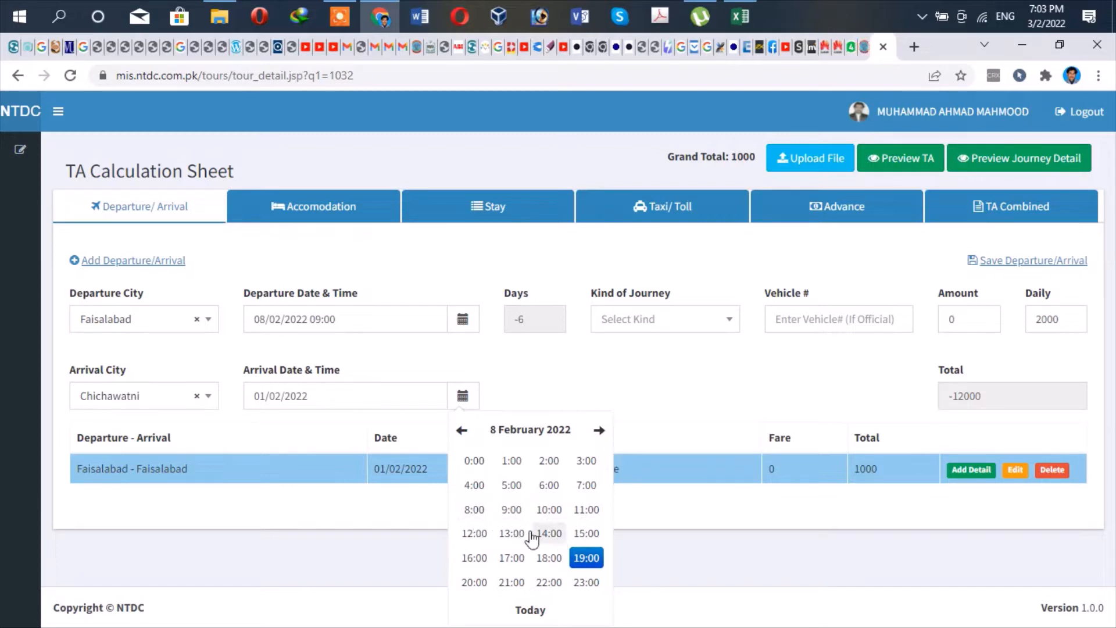
click(475, 535)
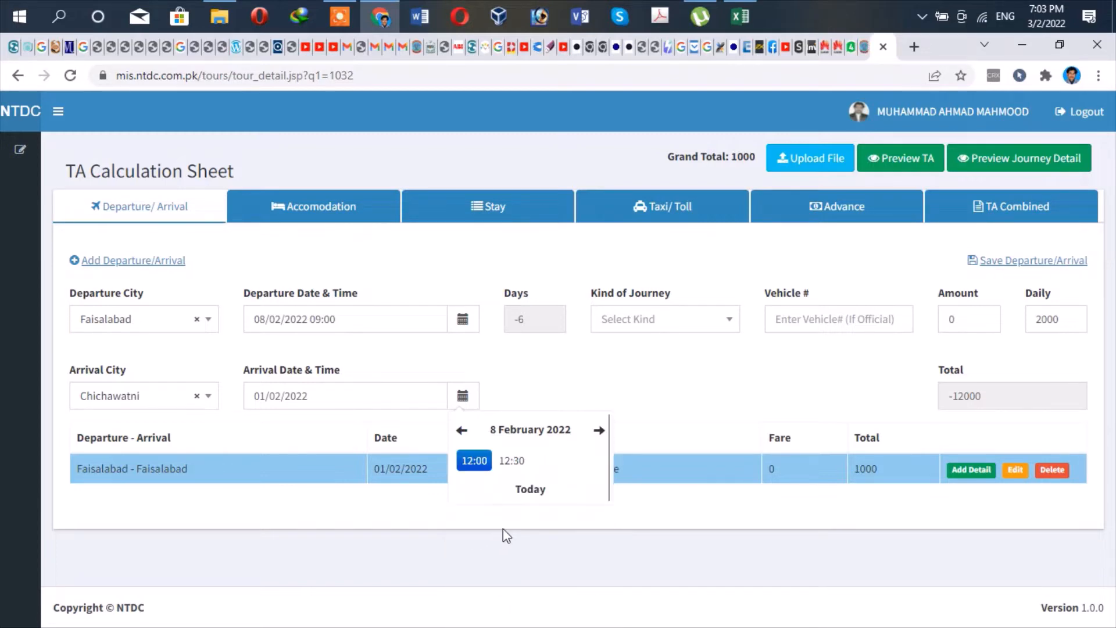
click(511, 462)
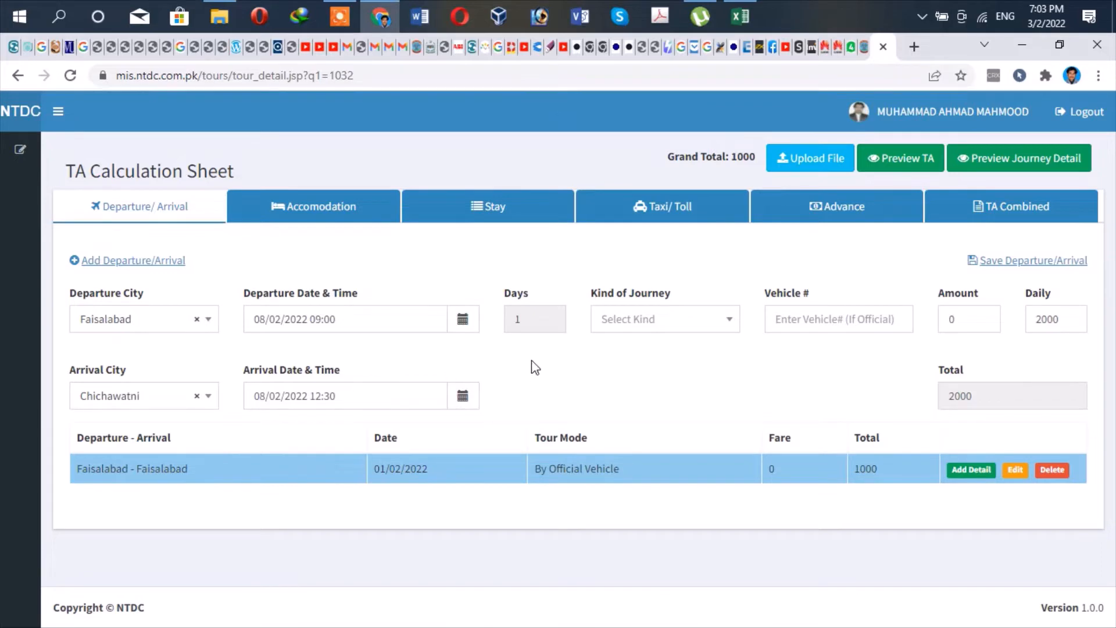
Set the kind of journey to By Road and save the Faisalabad to Chichawatni entry.
click(653, 324)
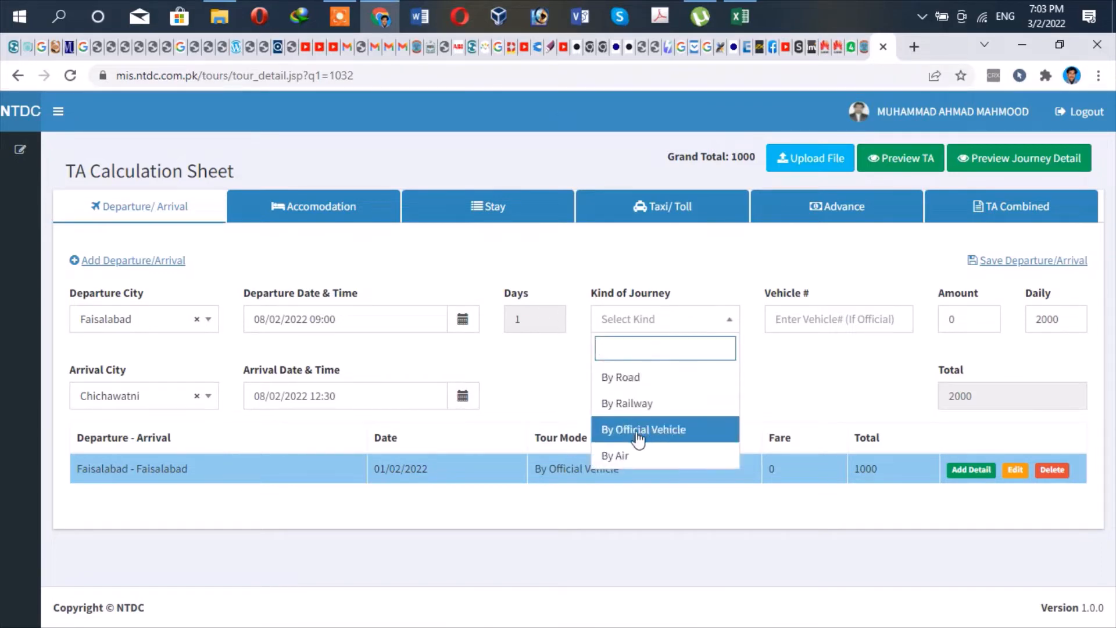
click(635, 384)
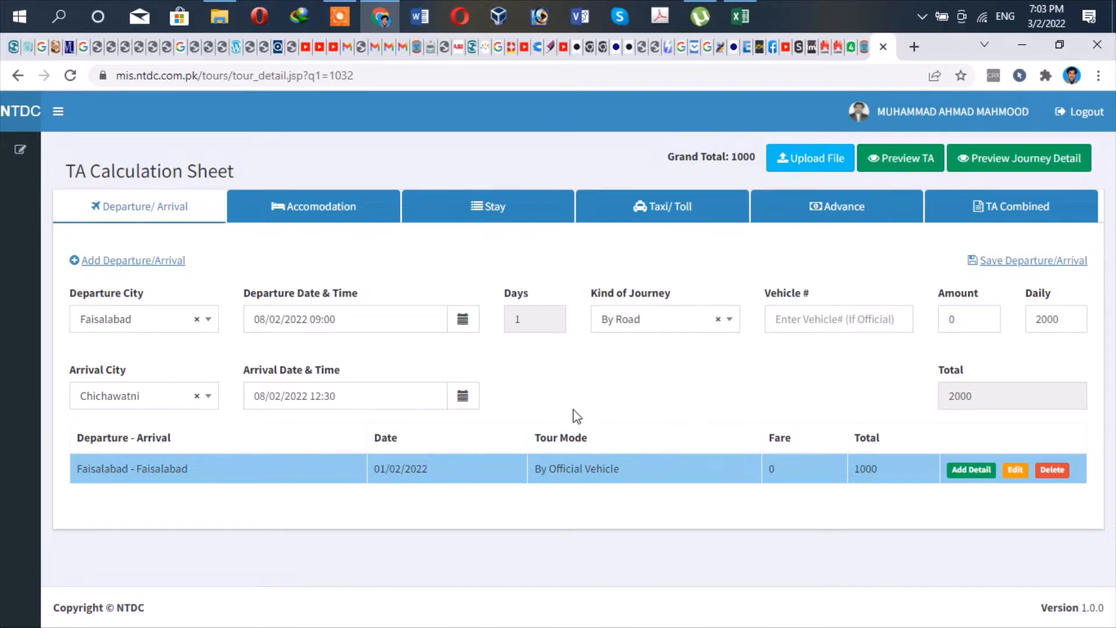
click(790, 327)
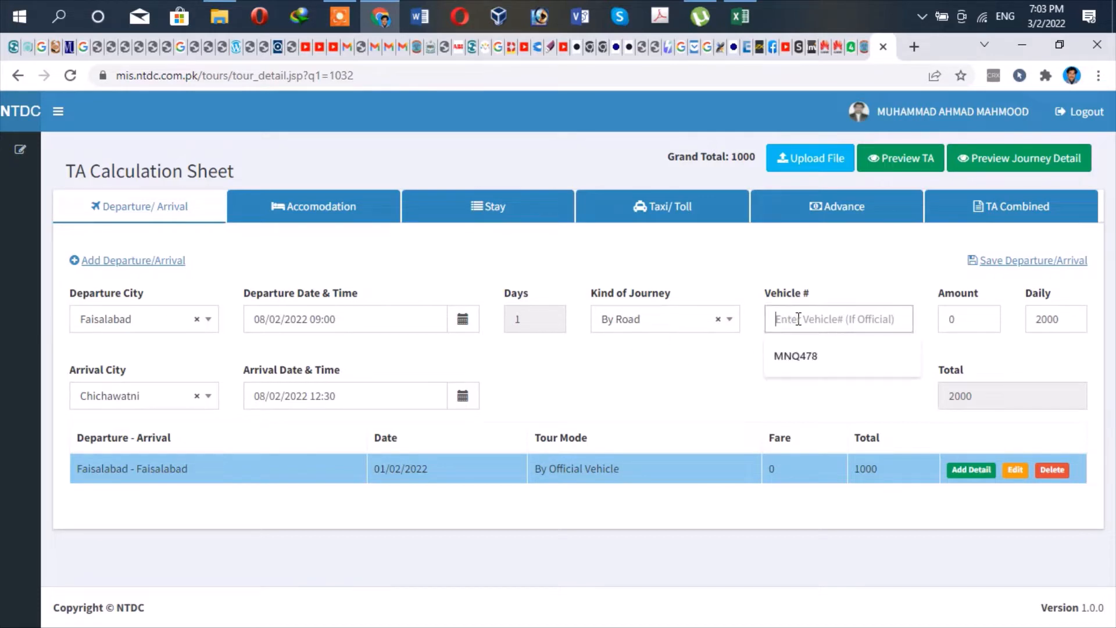
click(689, 390)
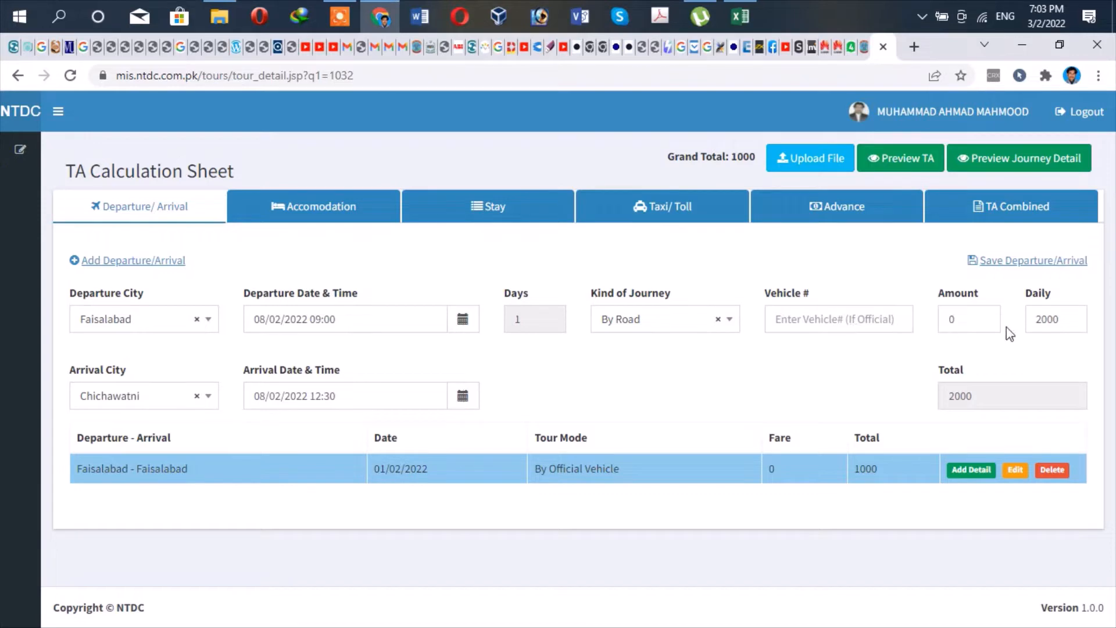
click(961, 320)
click(871, 379)
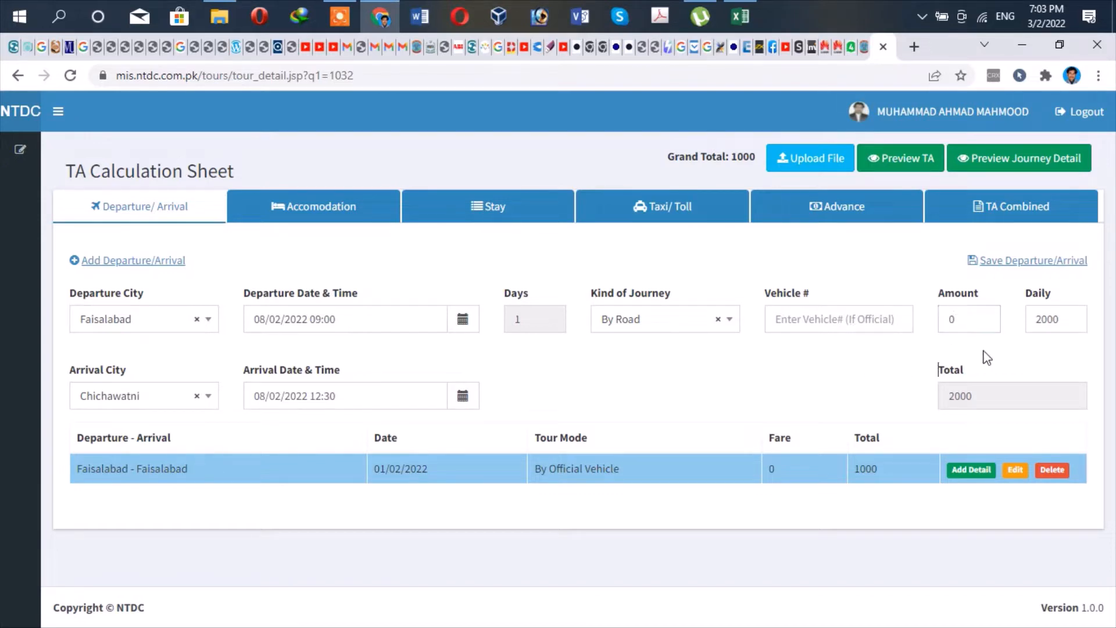
click(1074, 319)
click(1040, 357)
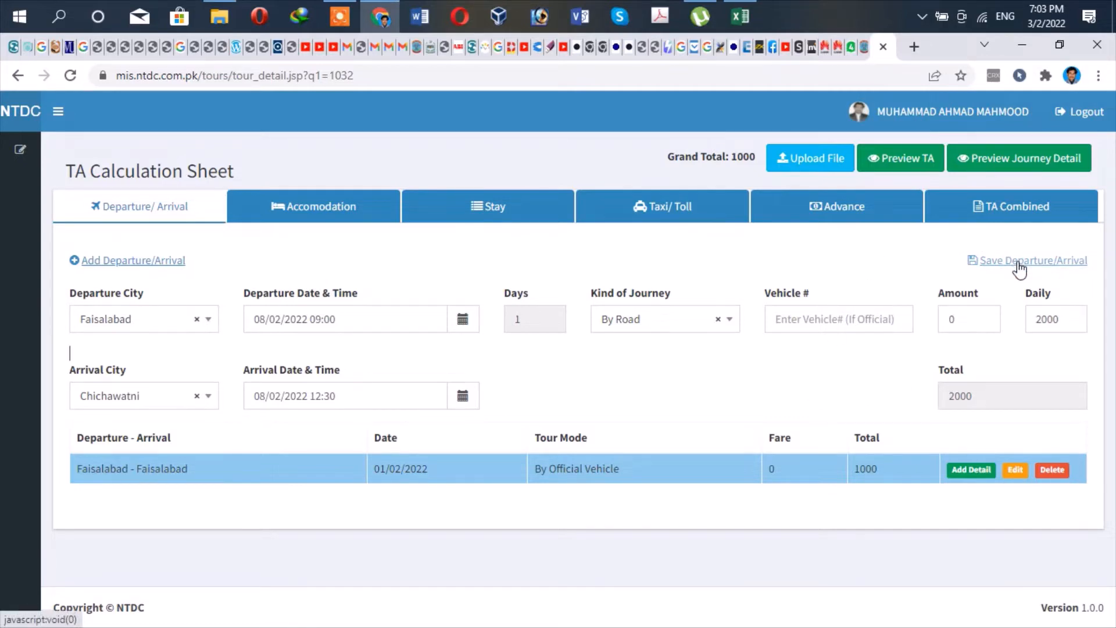
click(1018, 264)
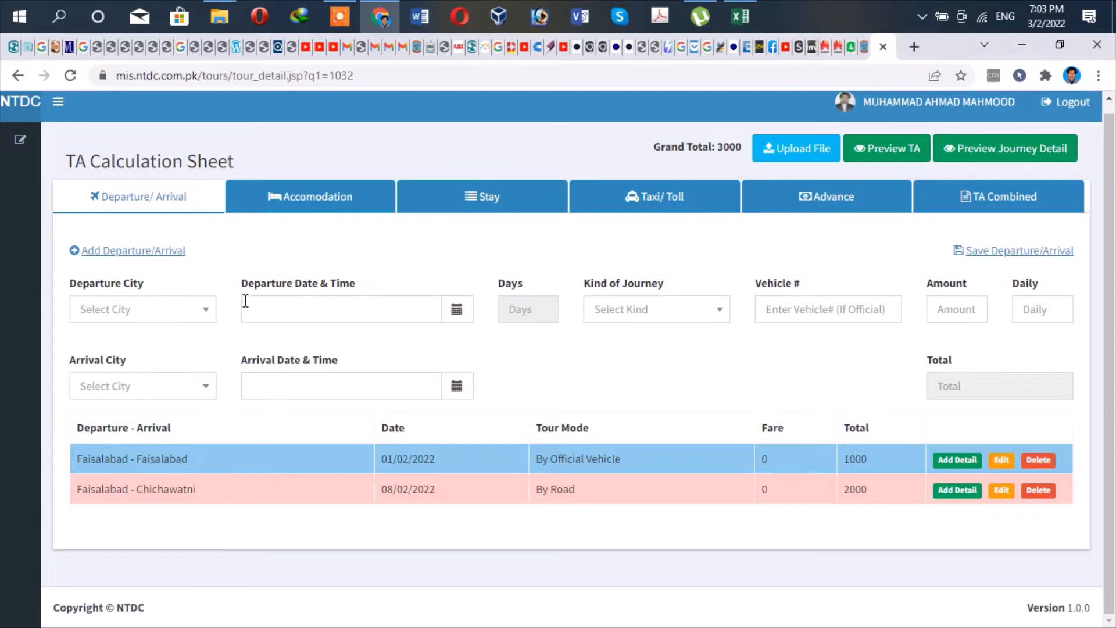
Set the return trip's departure city to Chichawatni and its arrival city to Faisalabad.
click(207, 311)
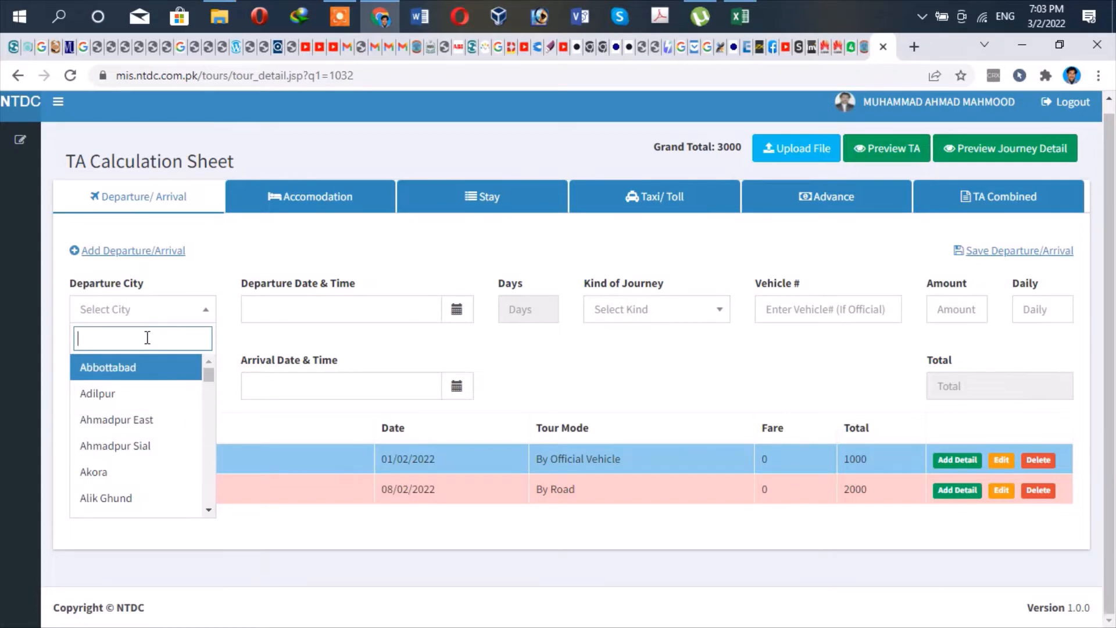
text(fais)
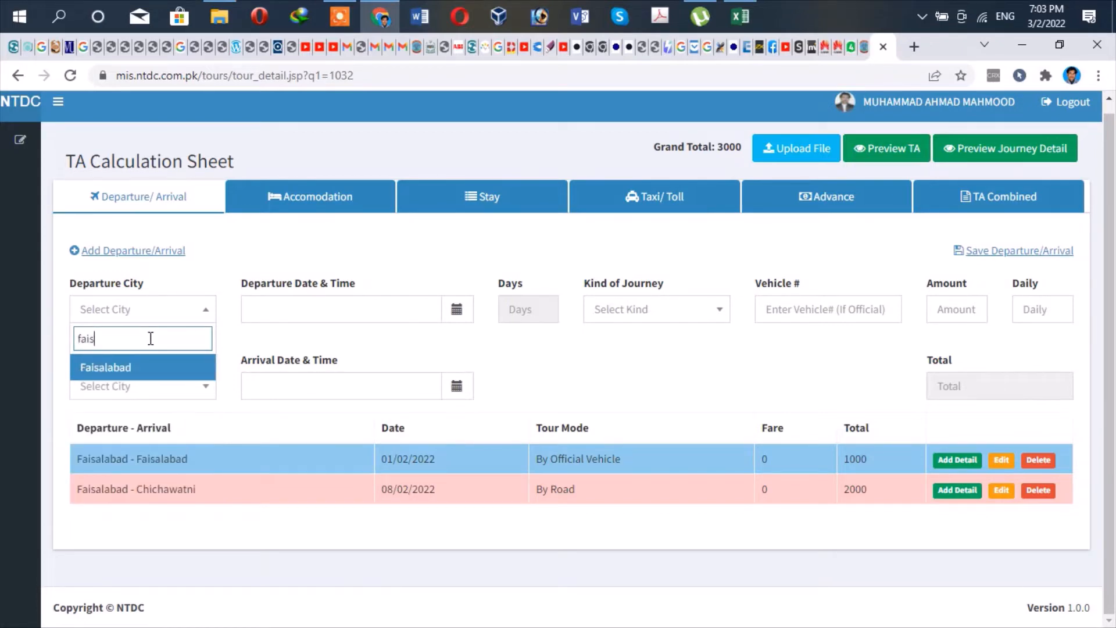
key(BackSpace)
key(BackSpace)
key(BackSpace)
text(chich)
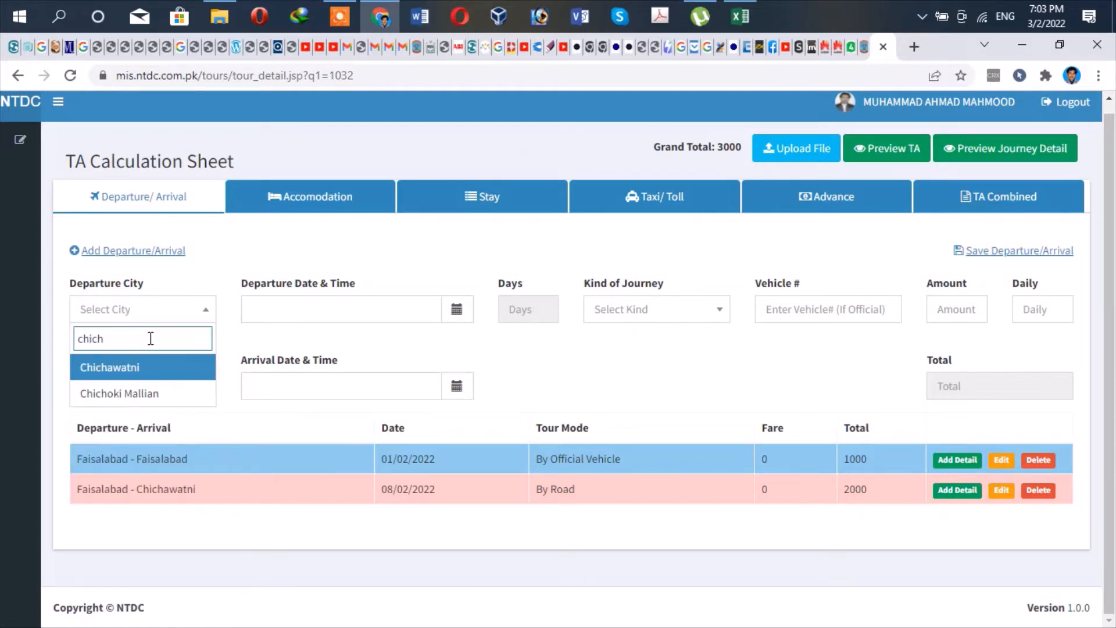
click(132, 368)
click(123, 389)
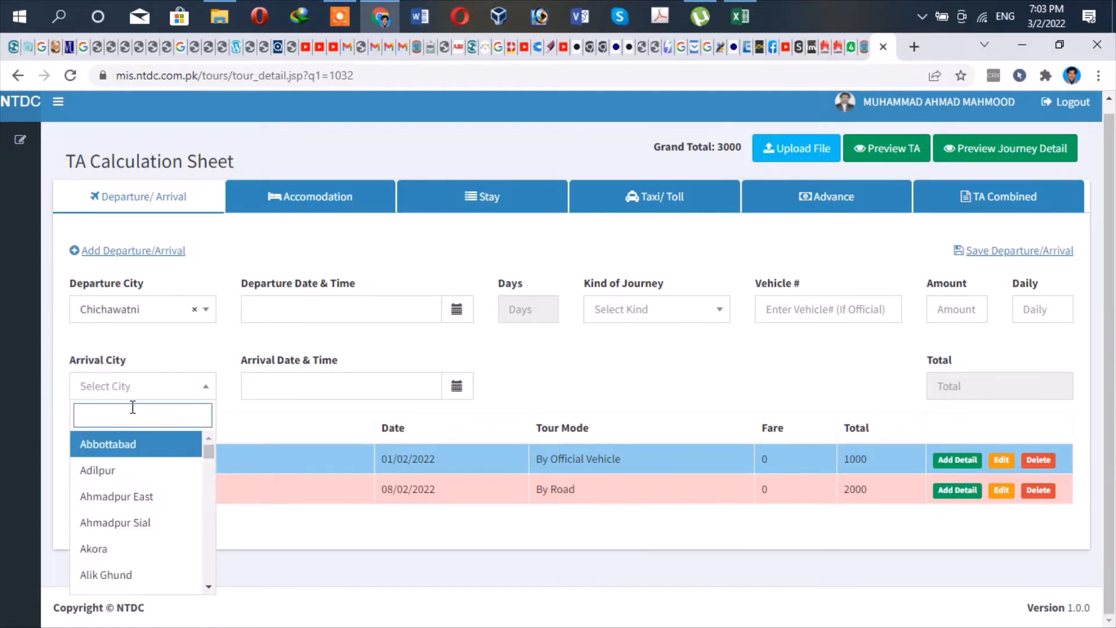
text(faisa)
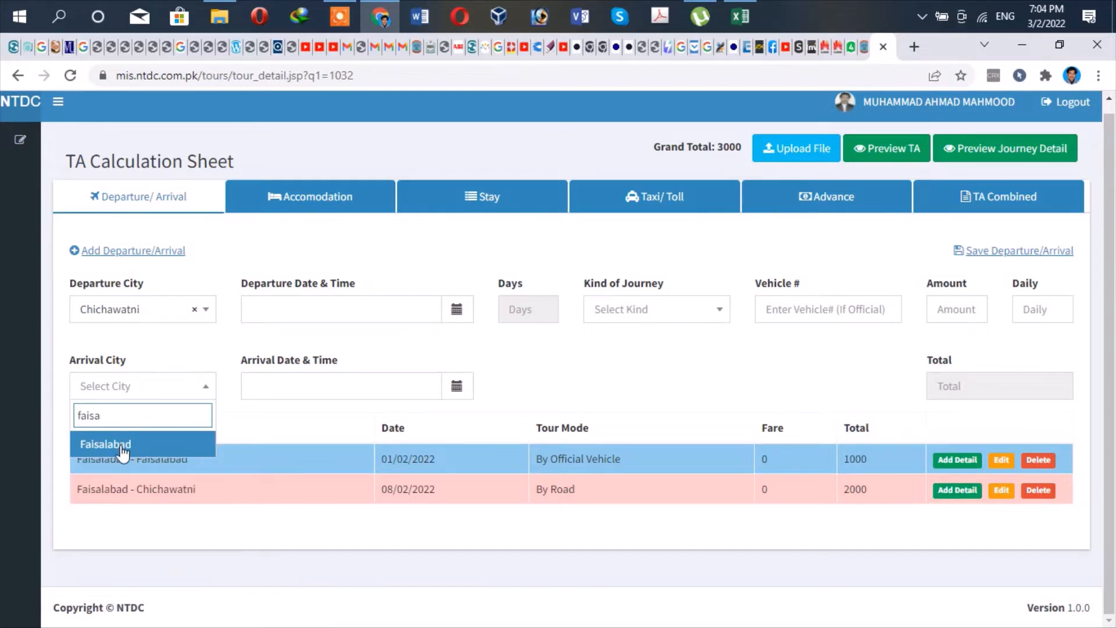
click(120, 446)
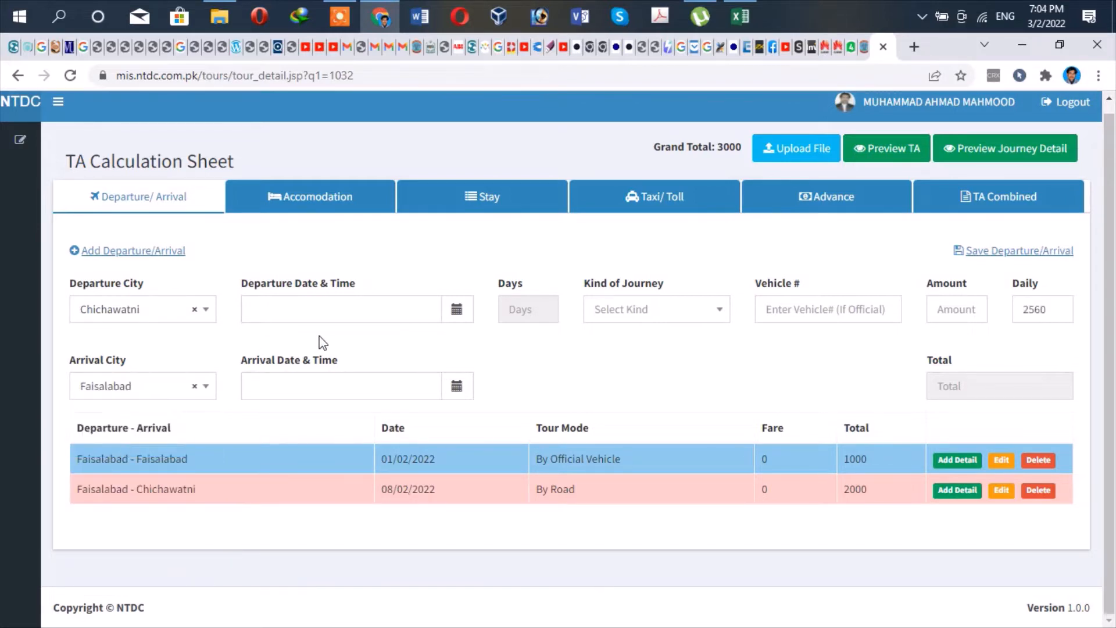
Set the departure date and time of the Chichawatni to Faisalabad return trip to 09/02/2022 09:00.
click(271, 312)
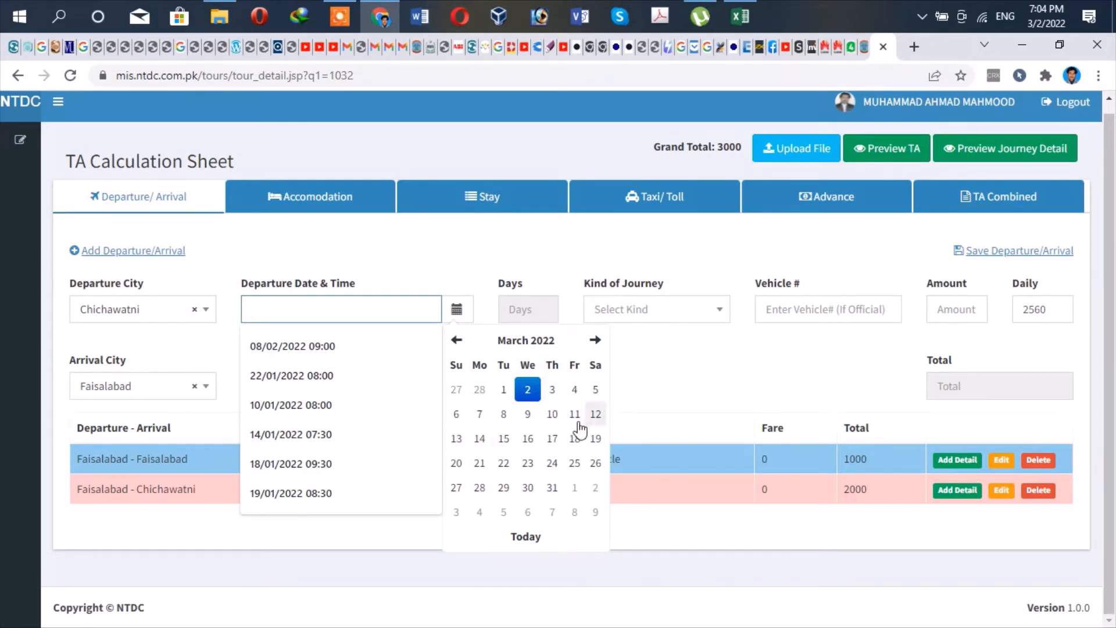
click(529, 415)
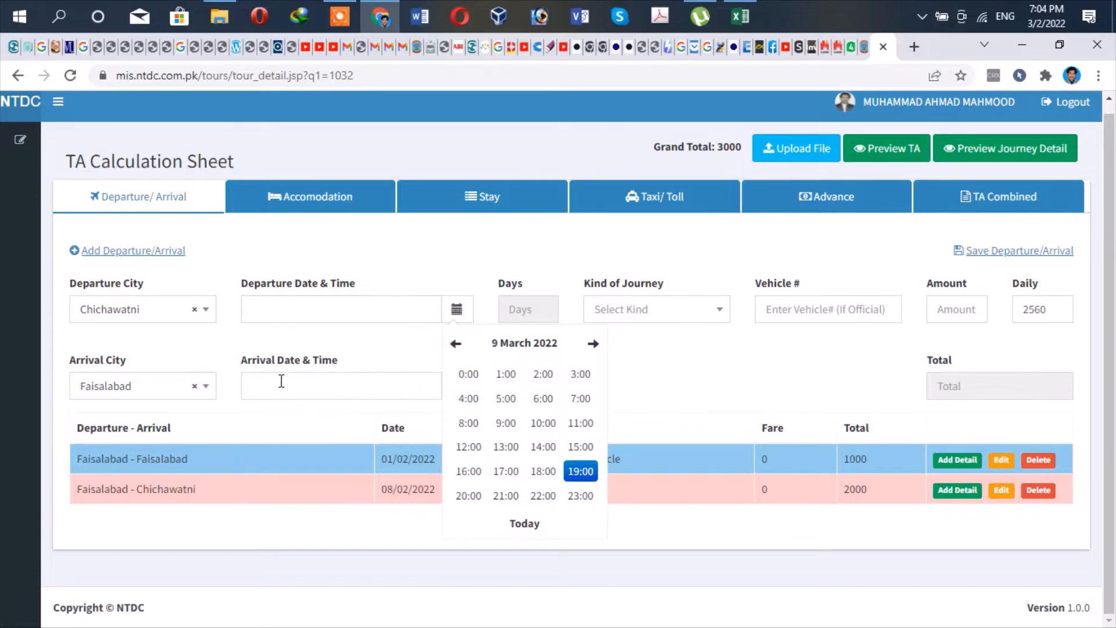
click(456, 345)
click(509, 345)
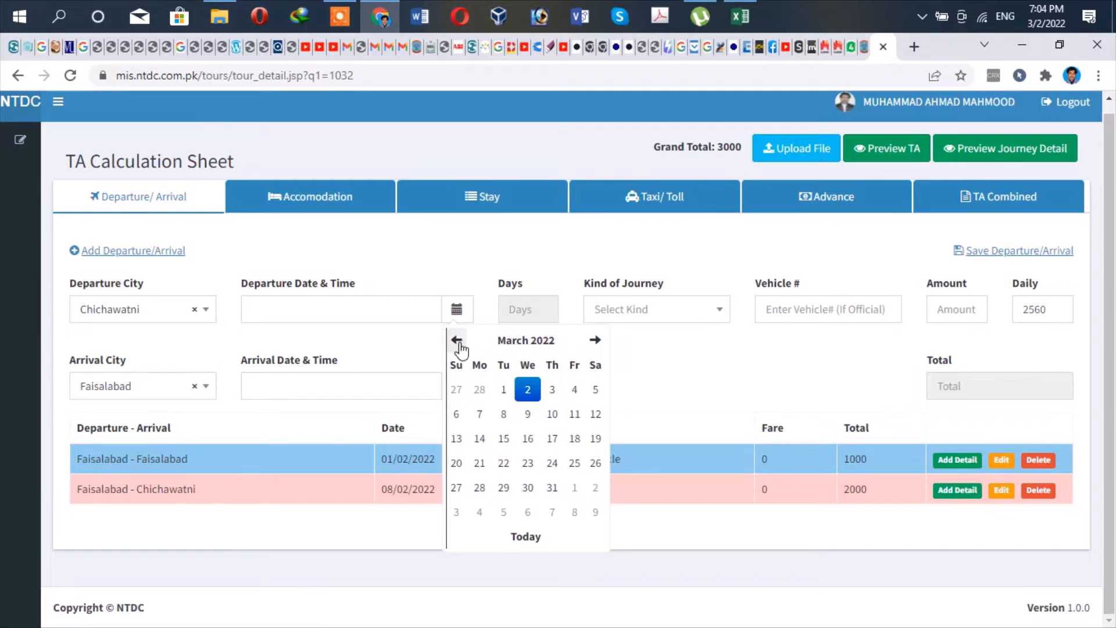
click(458, 343)
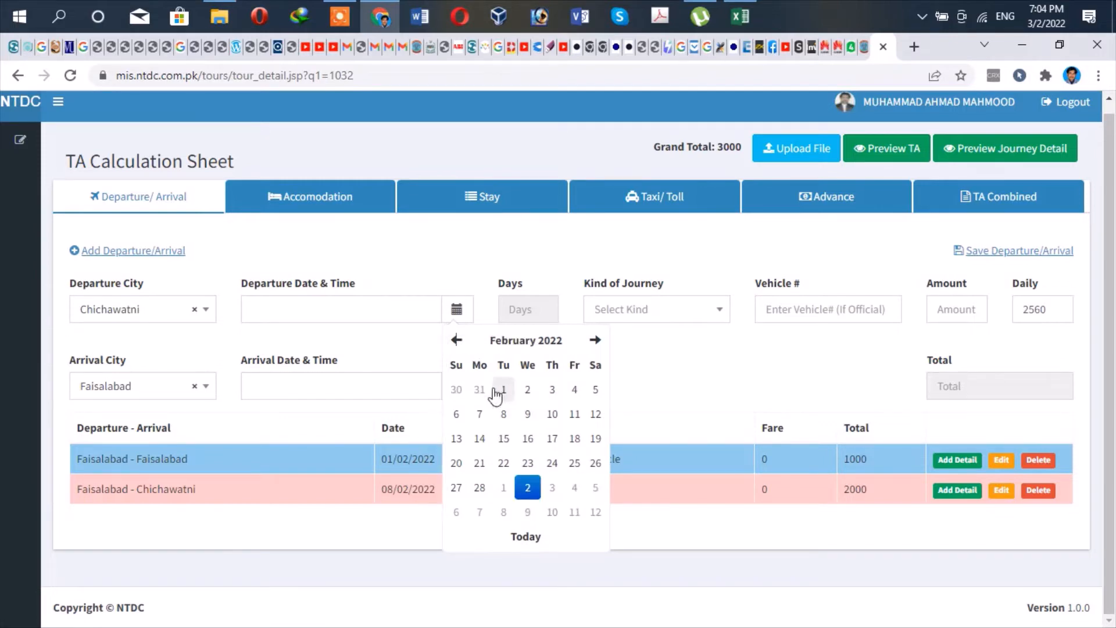
click(528, 415)
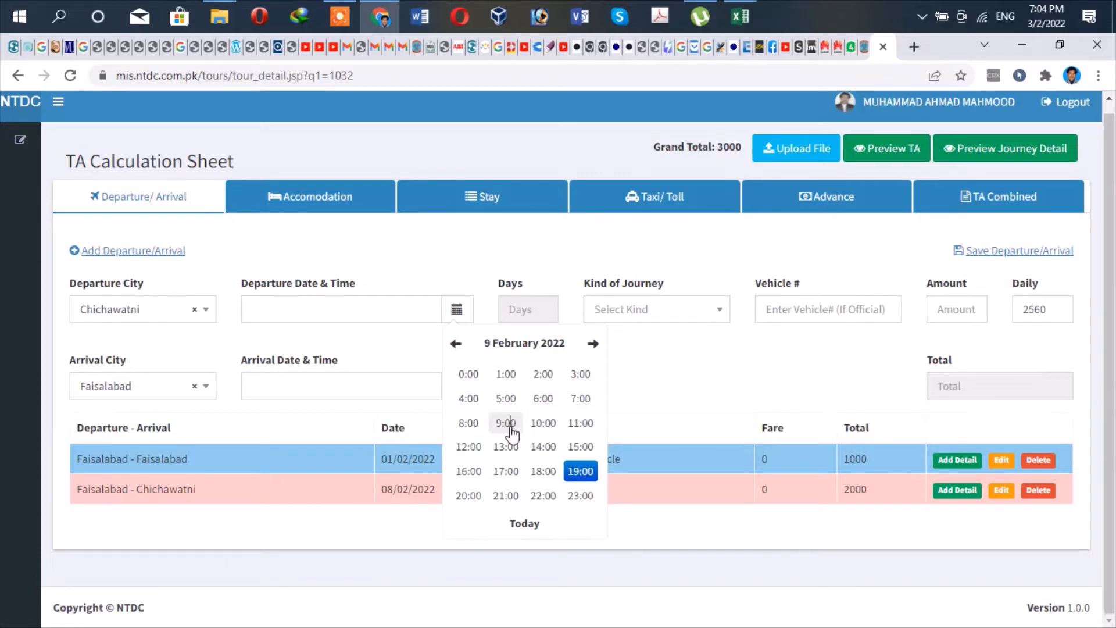
click(506, 423)
click(469, 375)
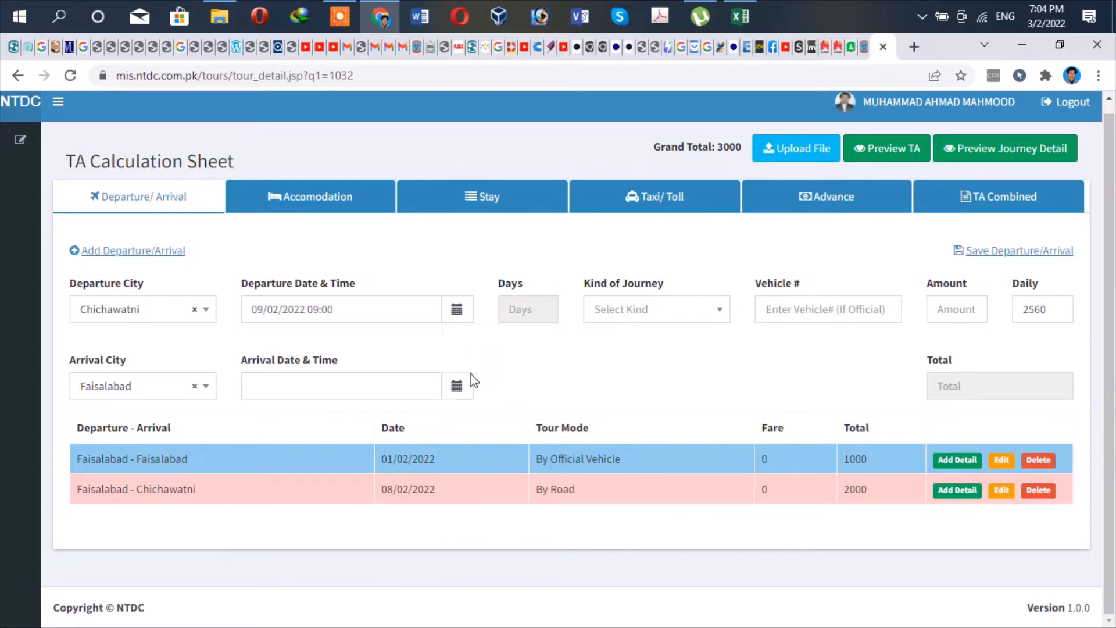
Set the arrival date and time of the Chichawatni to Faisalabad return trip to 09/02/2022 12:00.
click(364, 387)
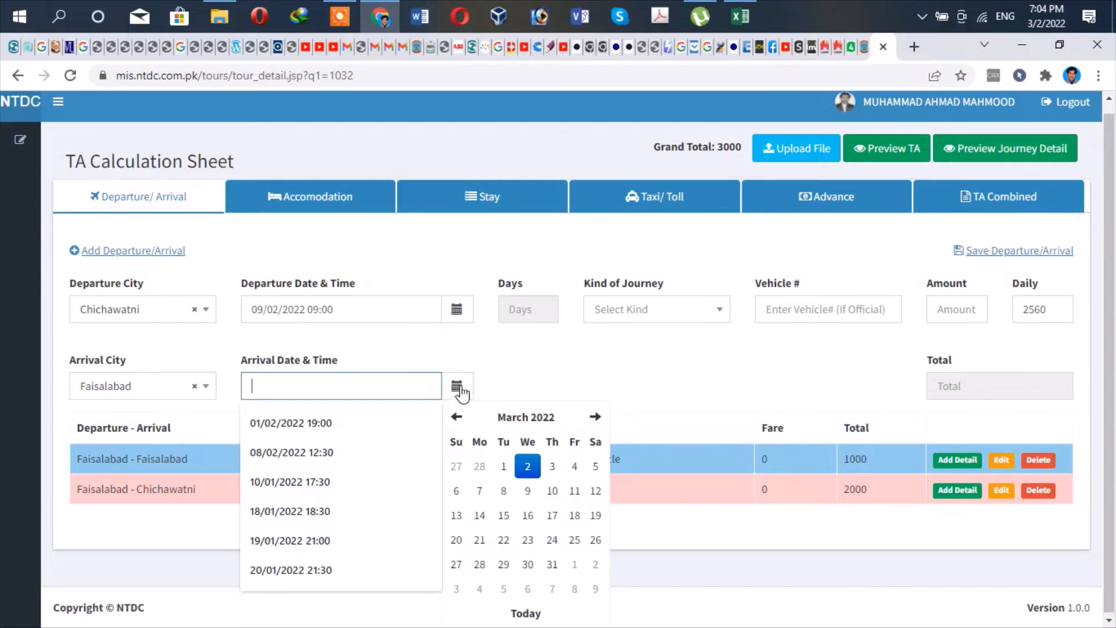
click(457, 417)
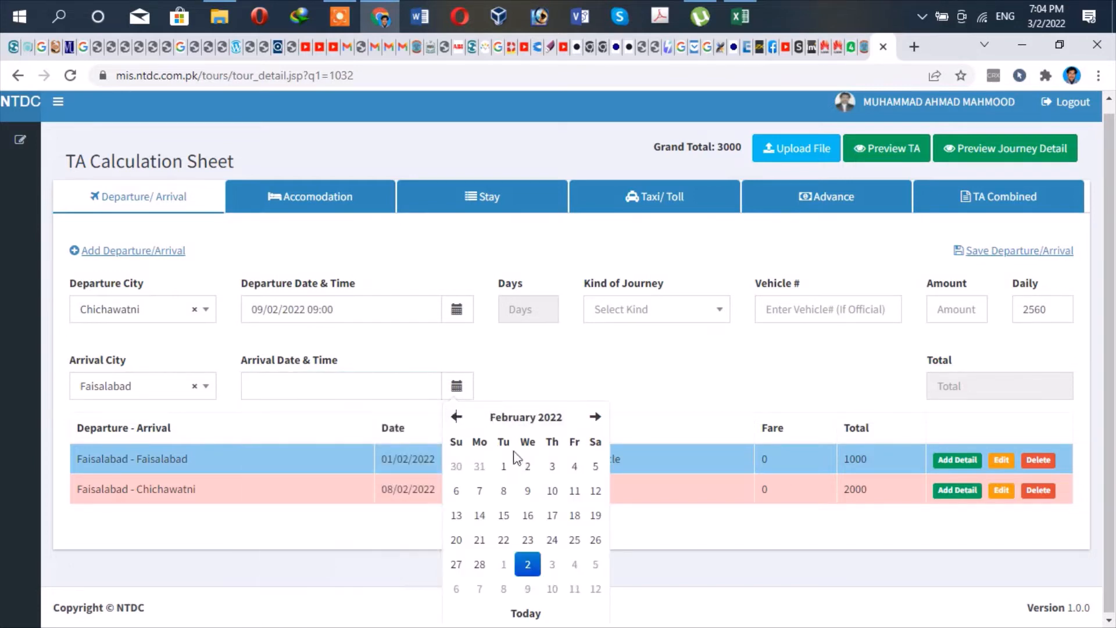
click(528, 493)
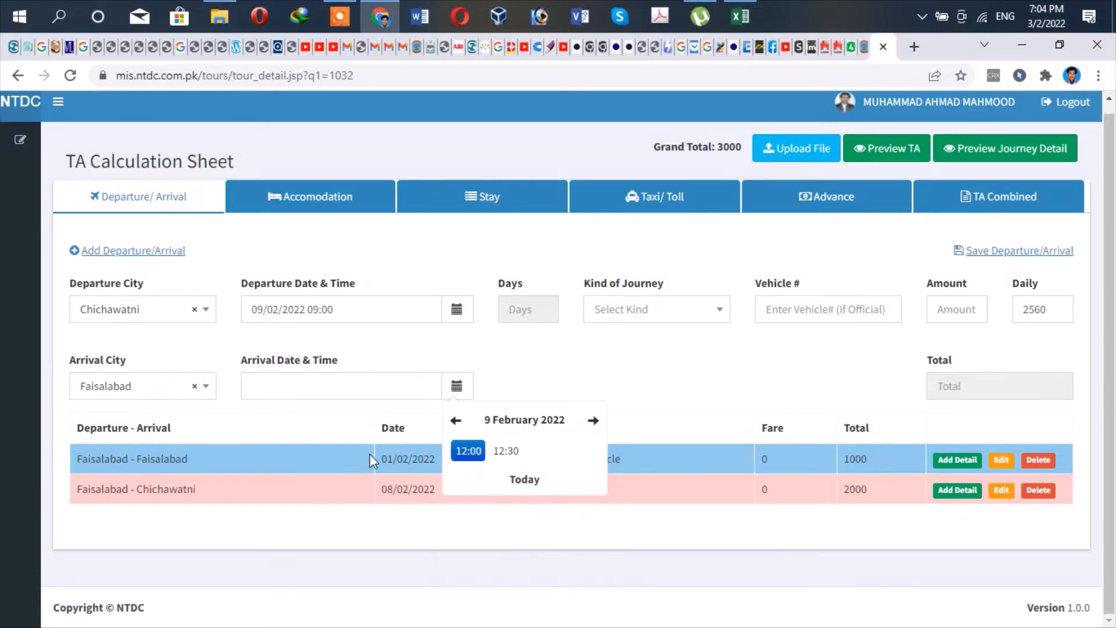
click(467, 451)
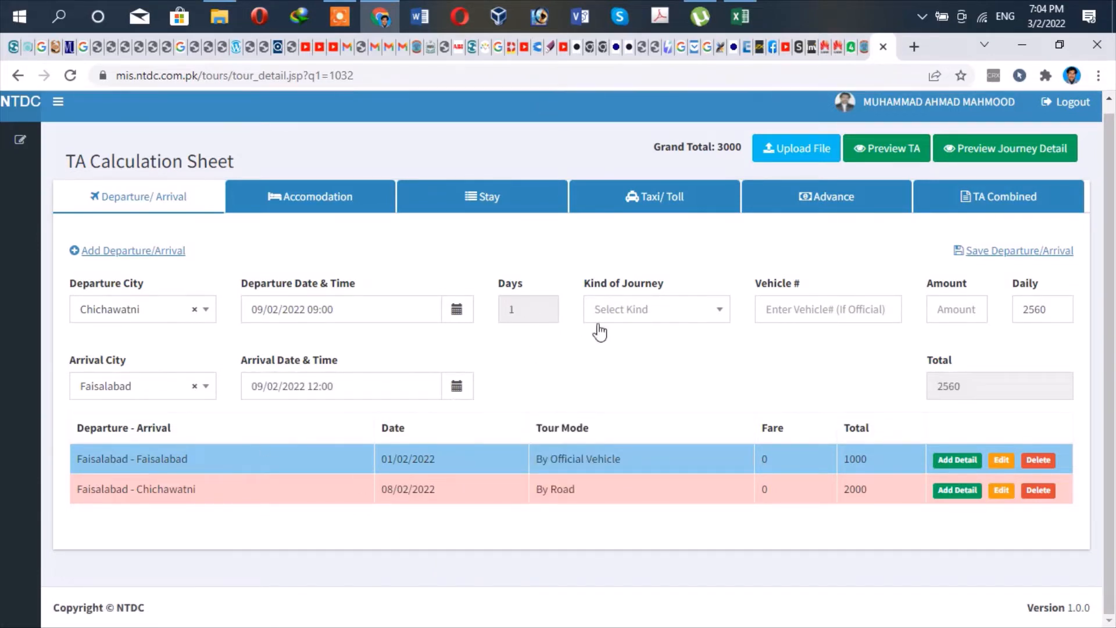
Set the return trip's kind of journey to By Road.
click(641, 319)
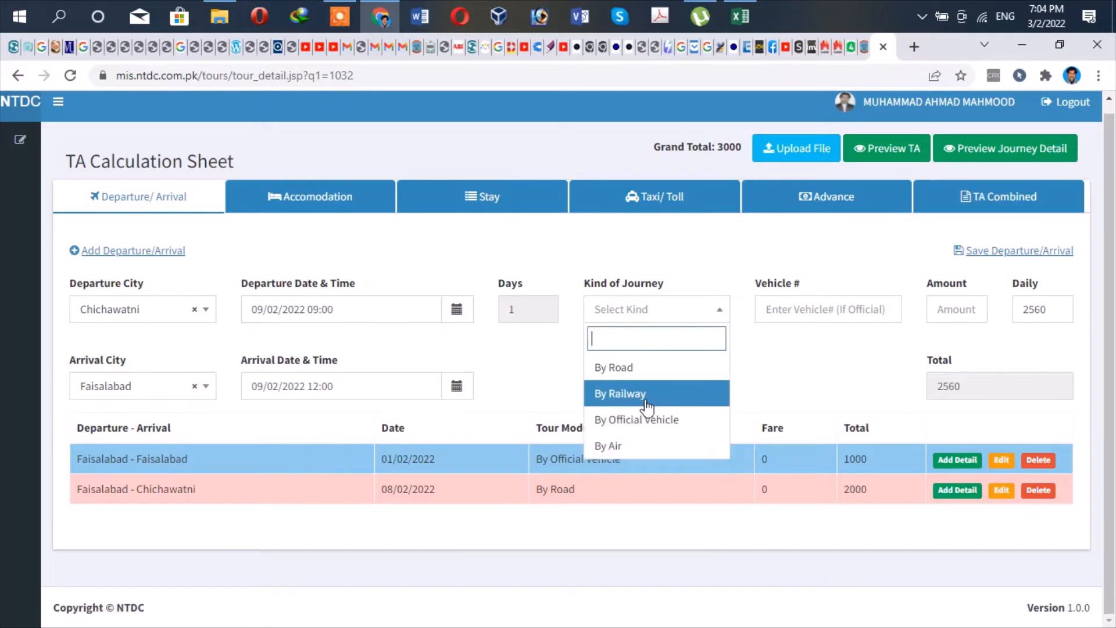
click(643, 368)
click(811, 319)
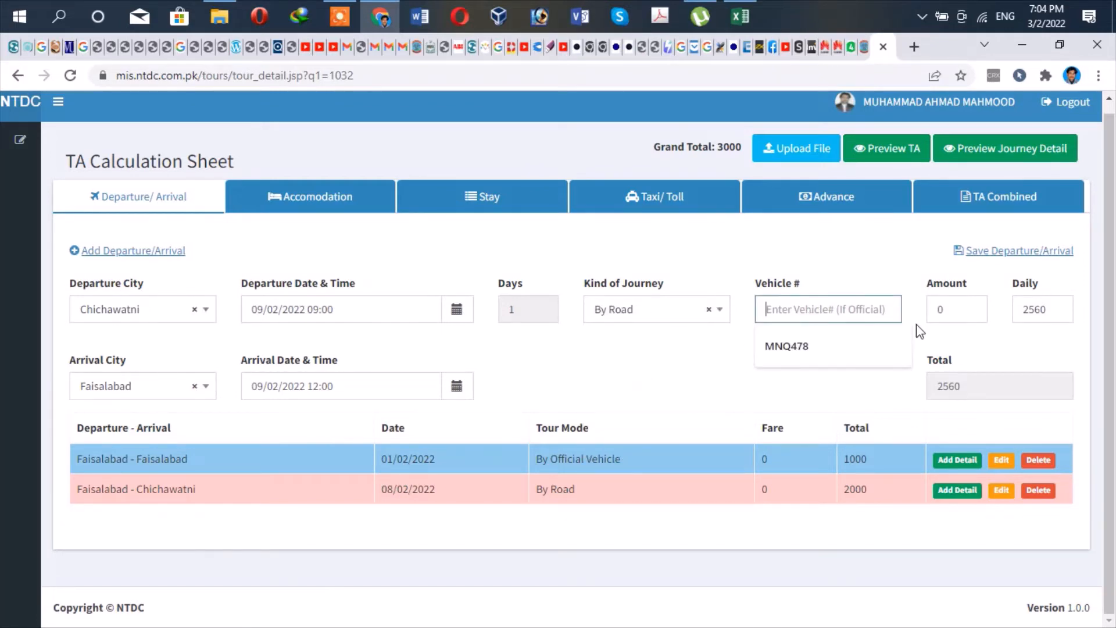
click(889, 280)
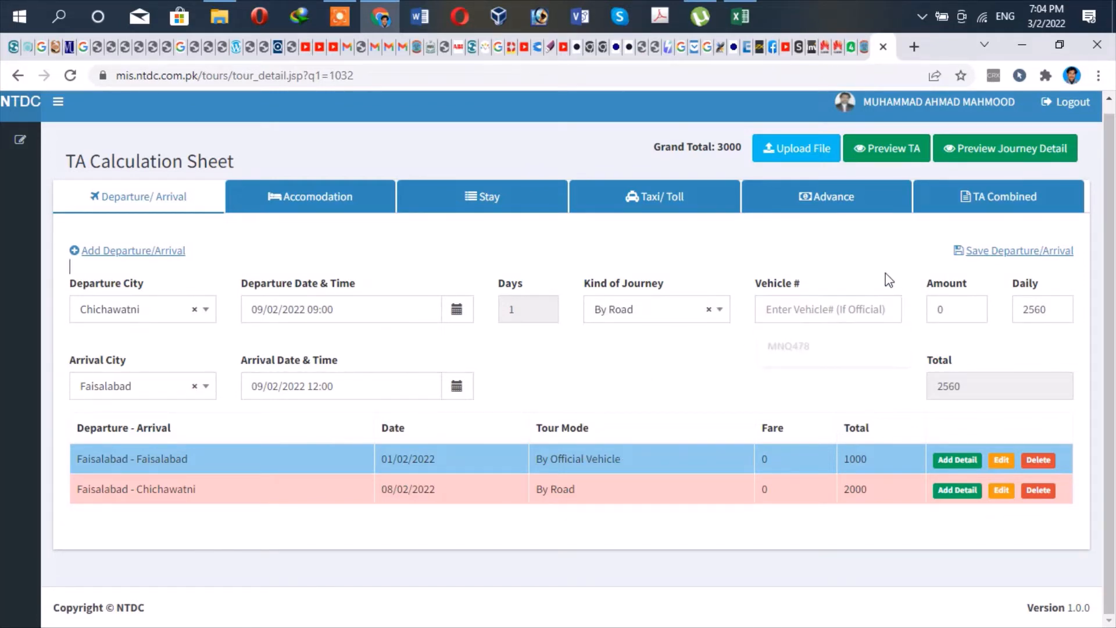
click(961, 311)
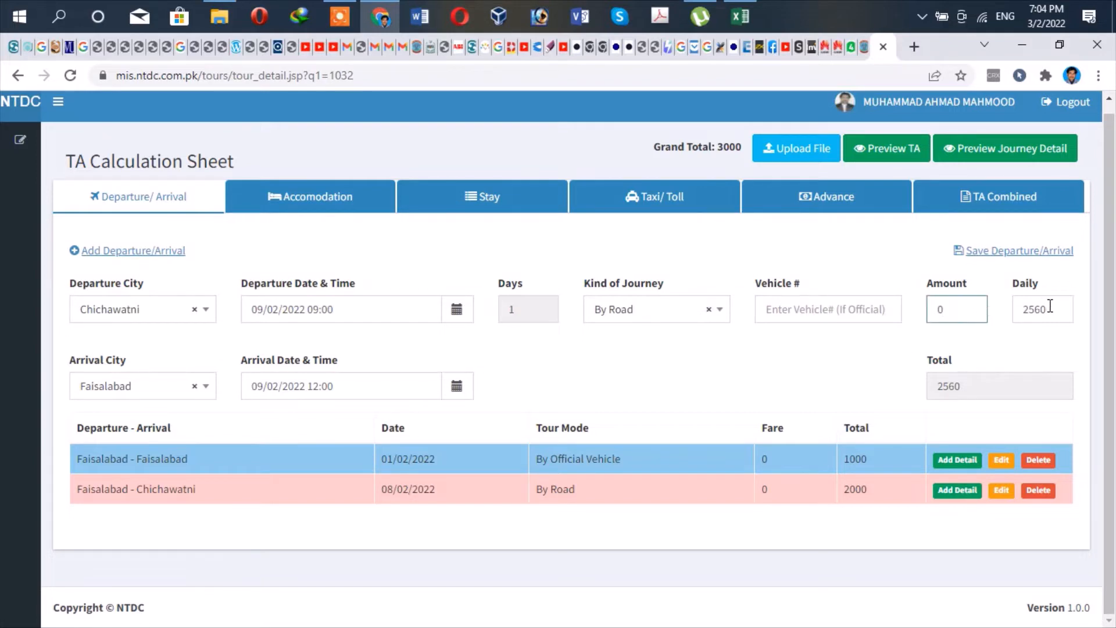
Set the return trip's daily allowance to 2000 and save the departure/arrival entry.
double_click(1050, 306)
text(2)
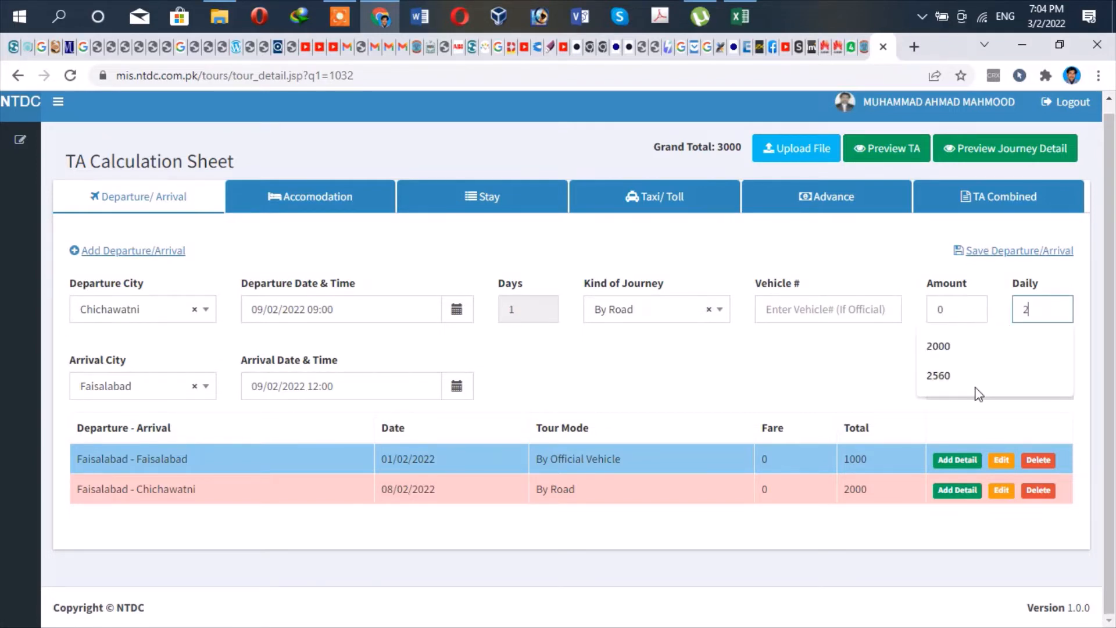
text(000)
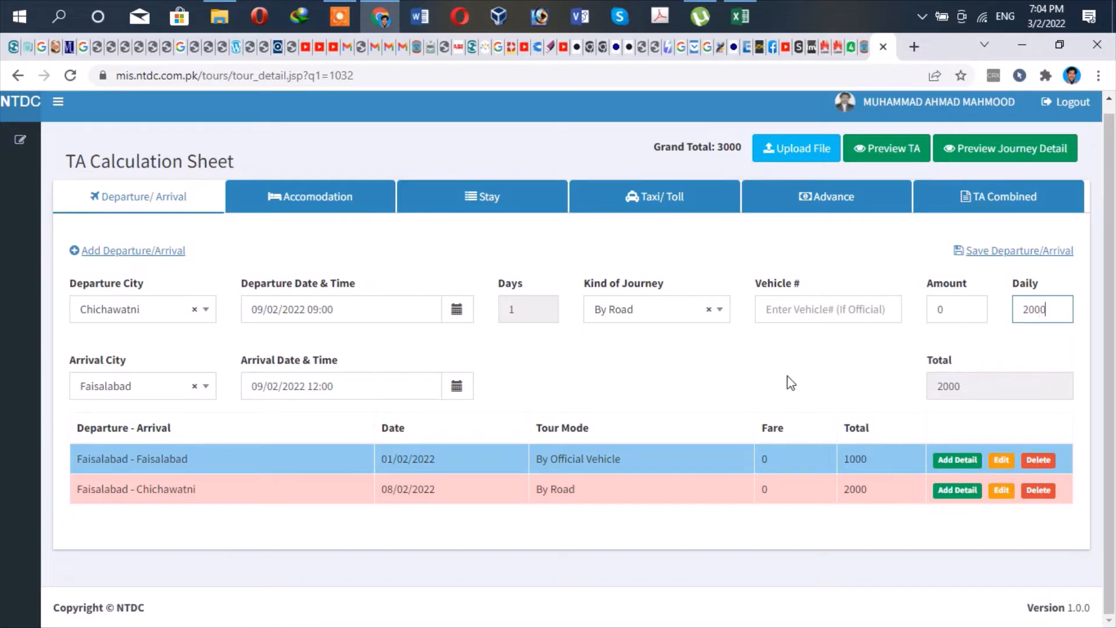
key(Tab)
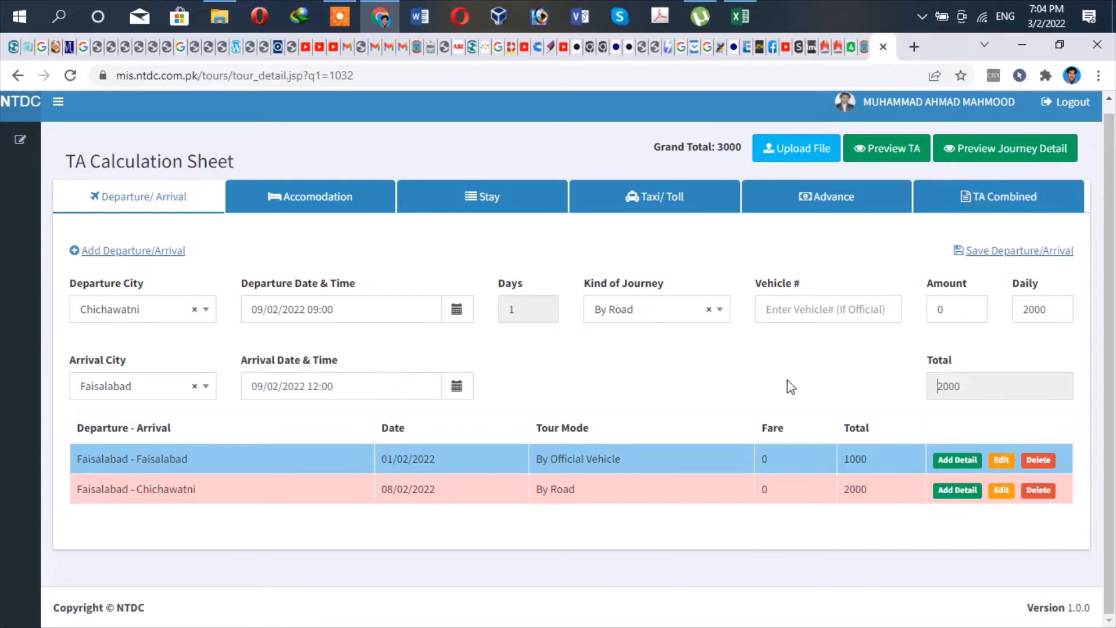
click(1002, 256)
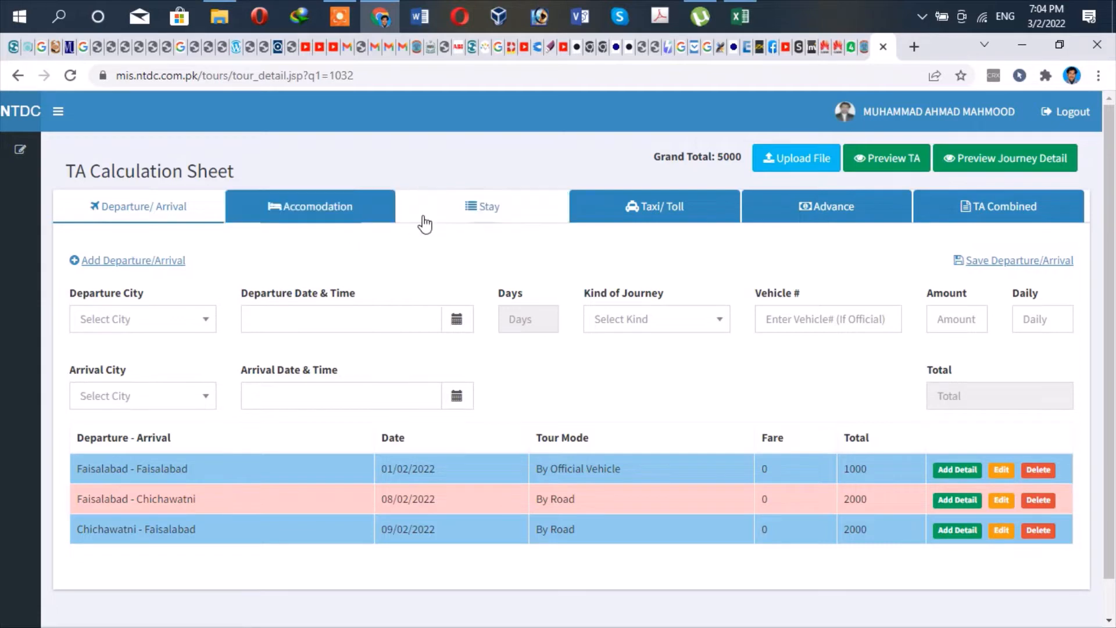
Open the stay charges form and choose the Faisalabad - Chichawatni [08/02] trip for the stay.
click(294, 218)
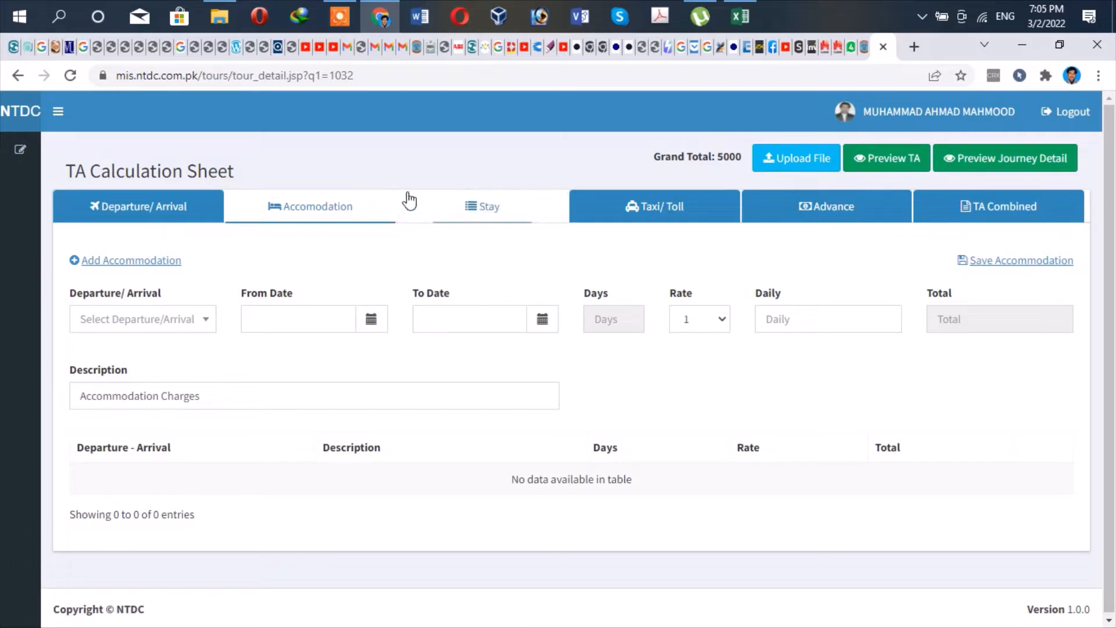
click(465, 208)
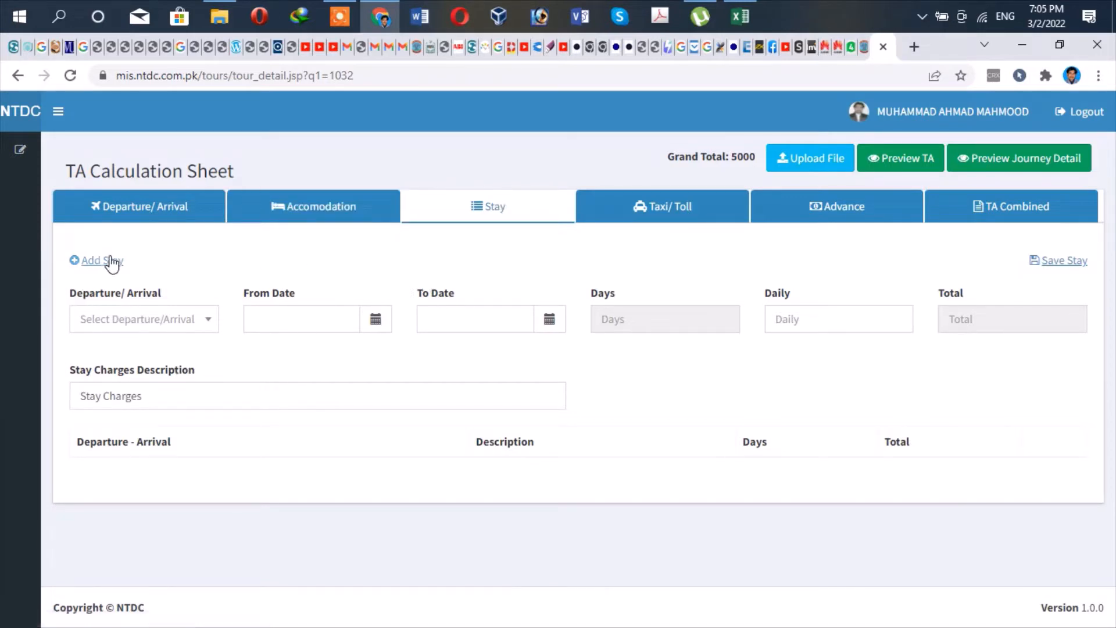
click(207, 335)
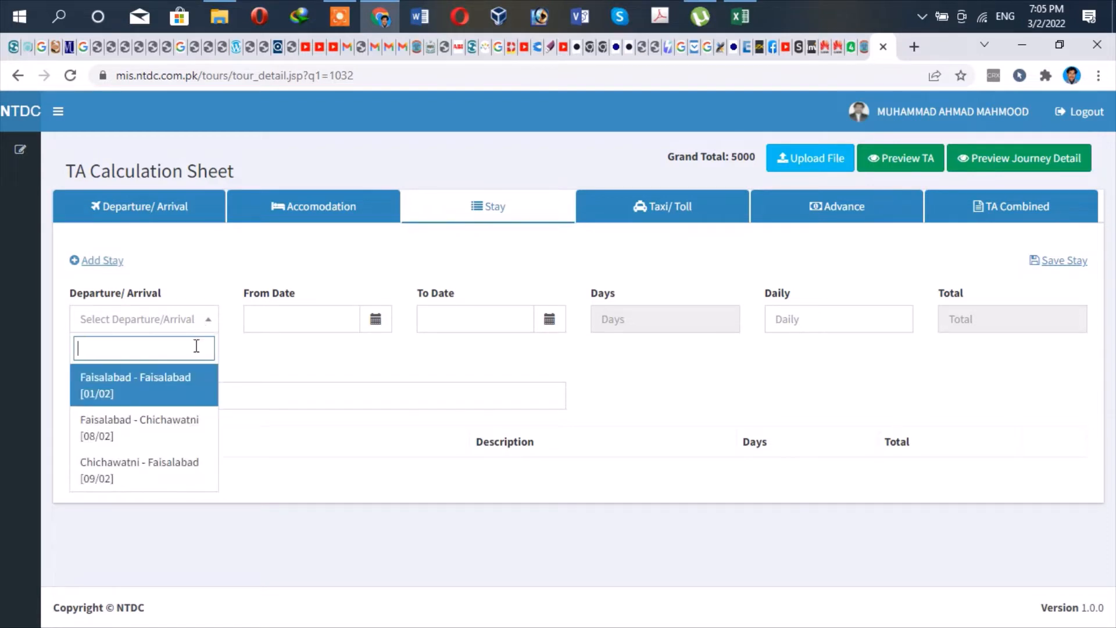
click(167, 431)
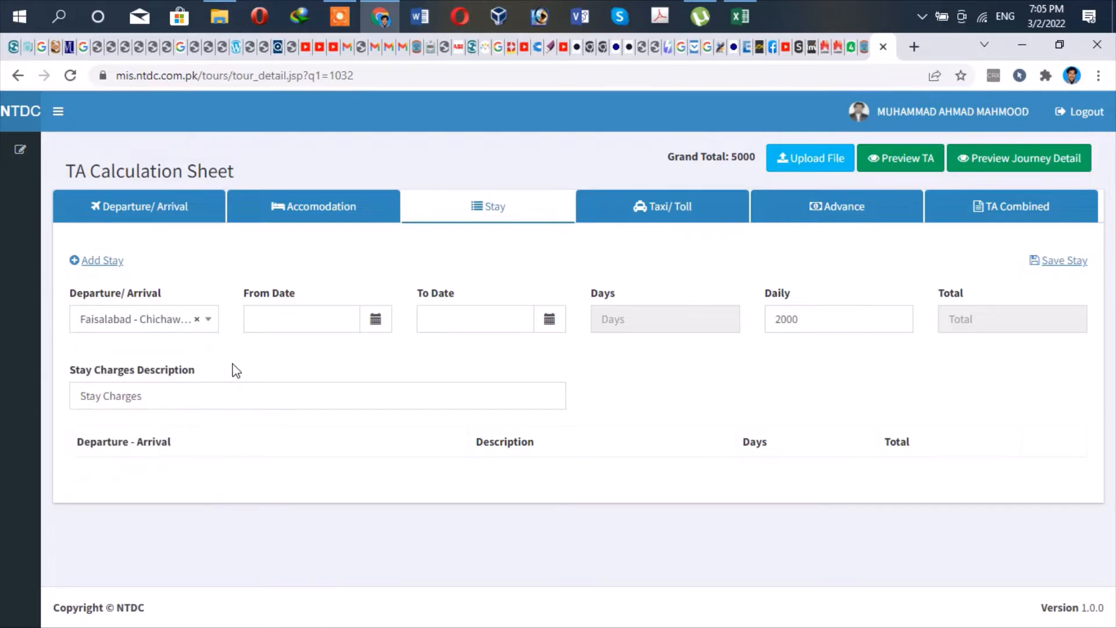
click(376, 321)
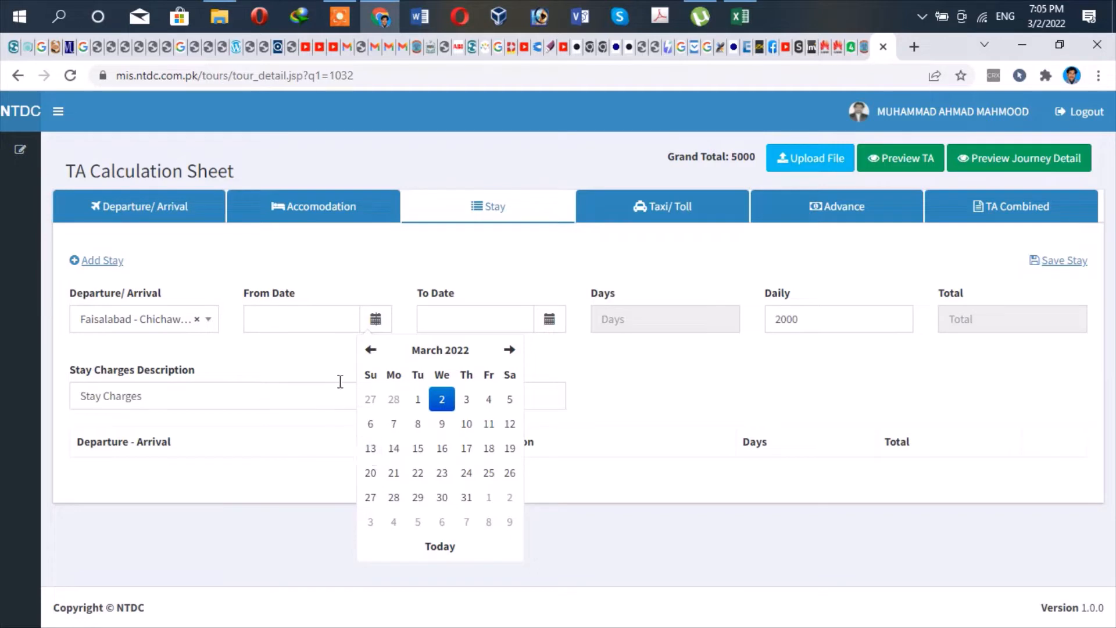
click(314, 356)
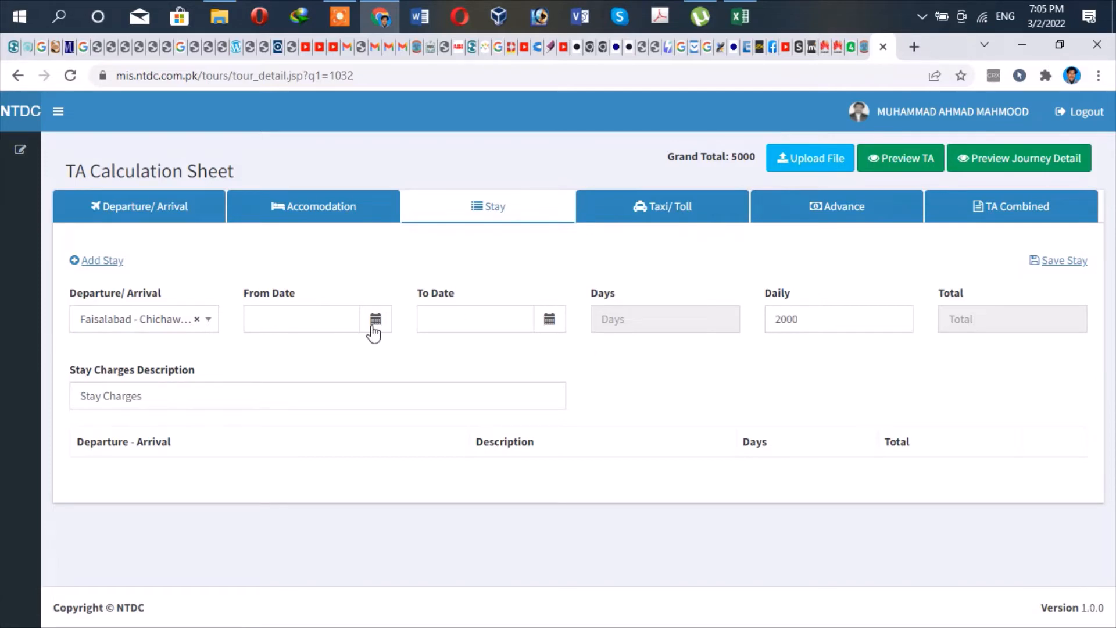
click(302, 318)
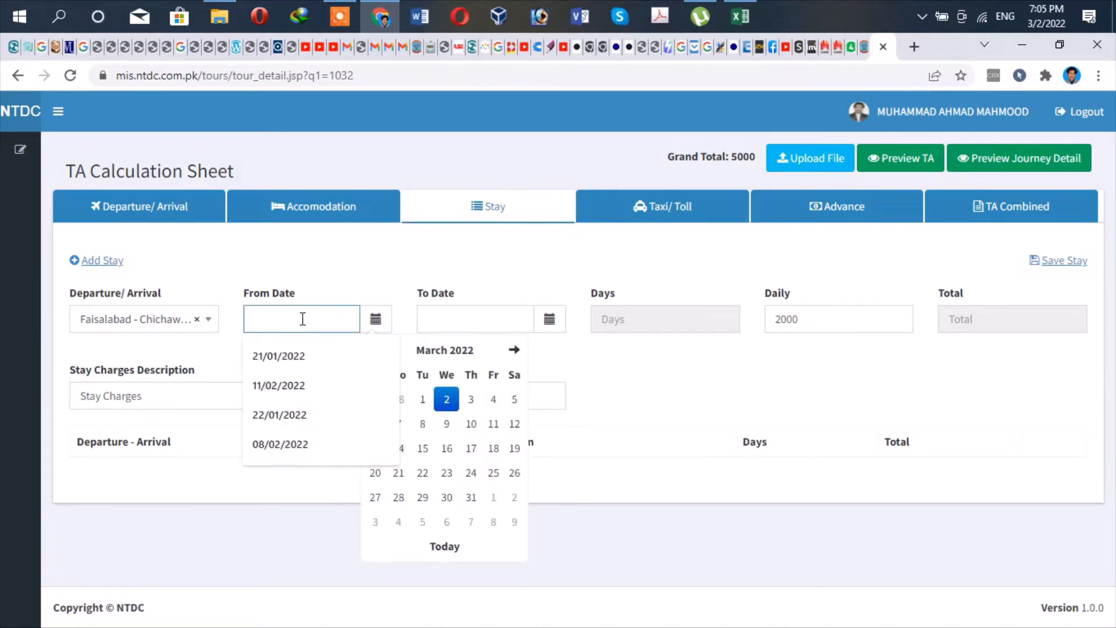
click(351, 267)
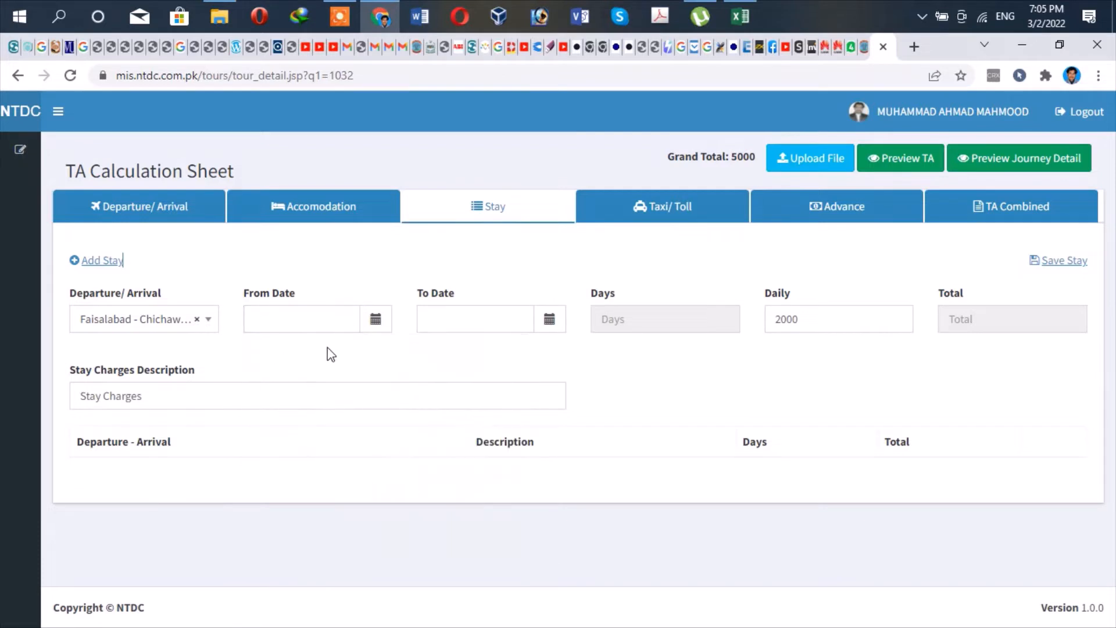
click(311, 322)
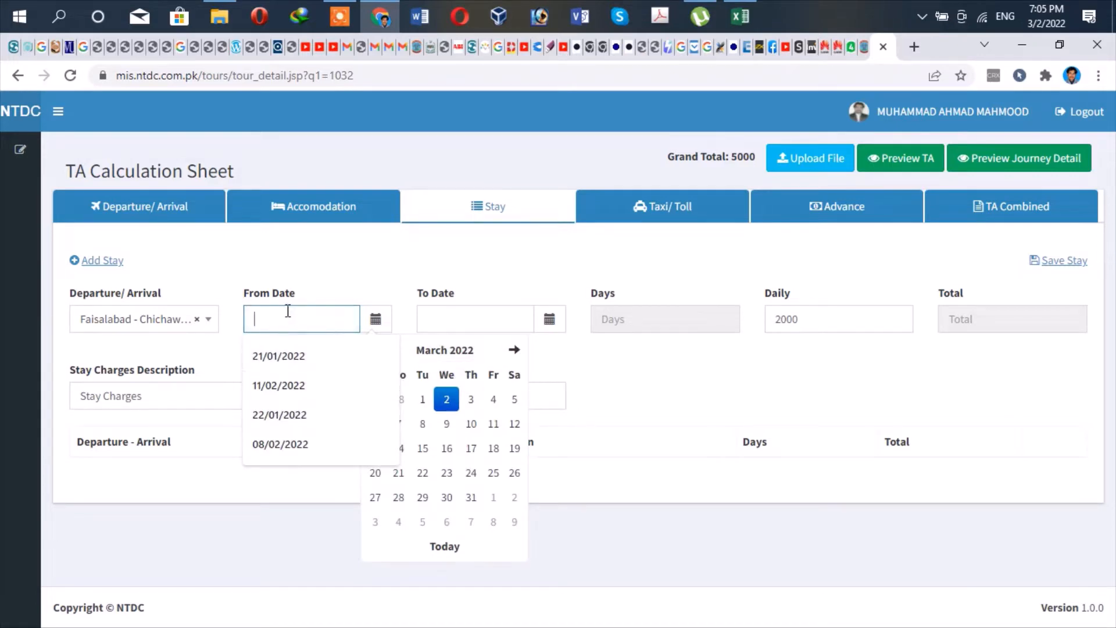
click(325, 258)
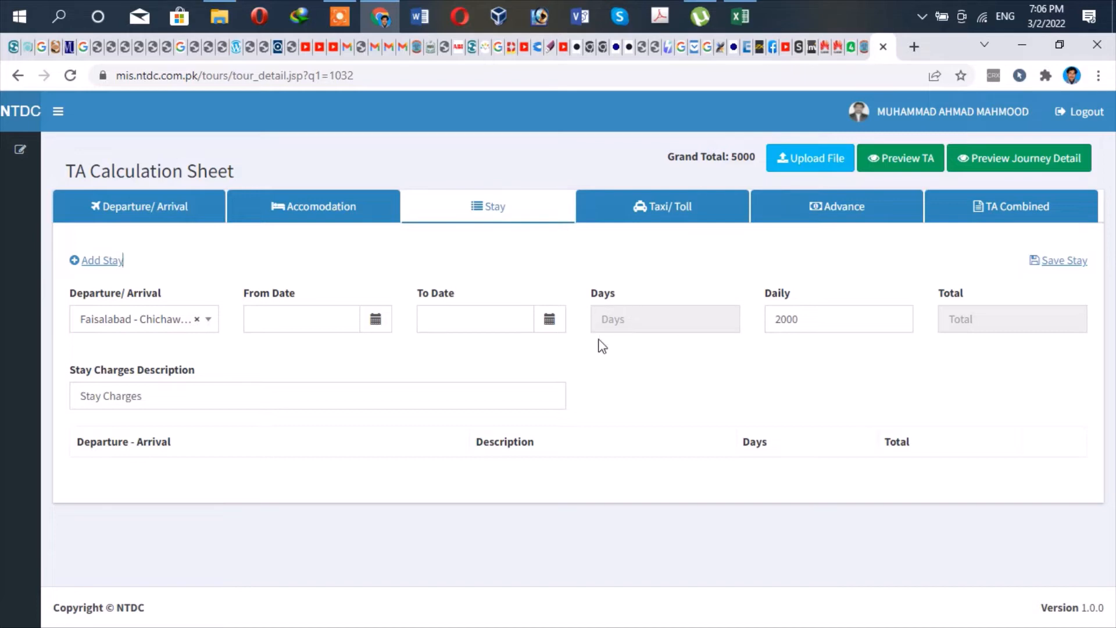
Set the stay's From Date to 08/02/2022 and its To Date to 08/03/2022.
click(376, 321)
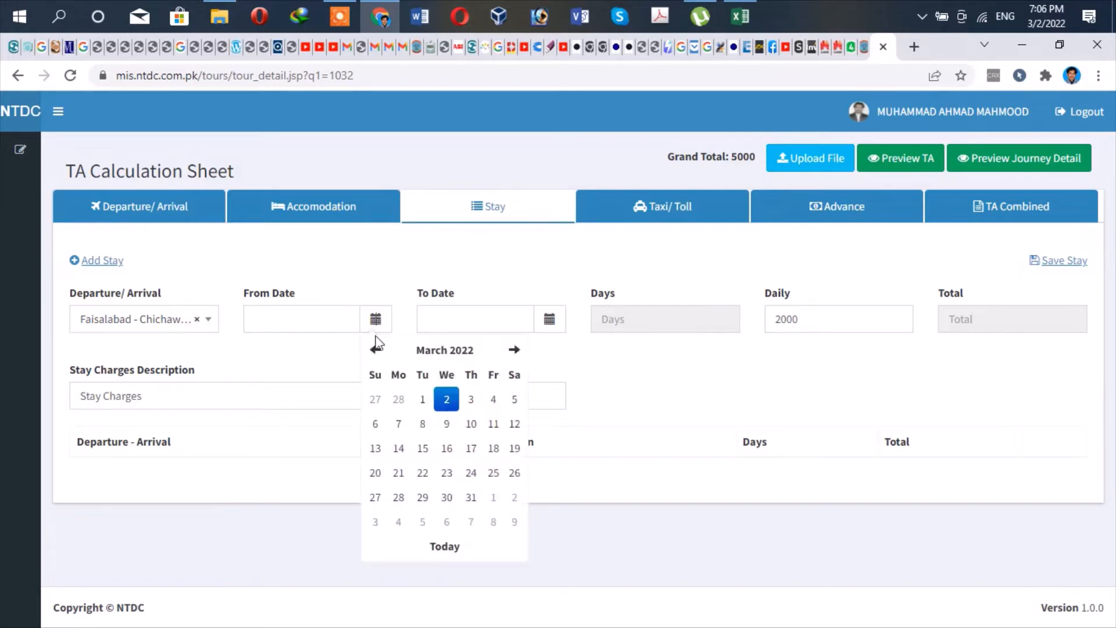
click(376, 350)
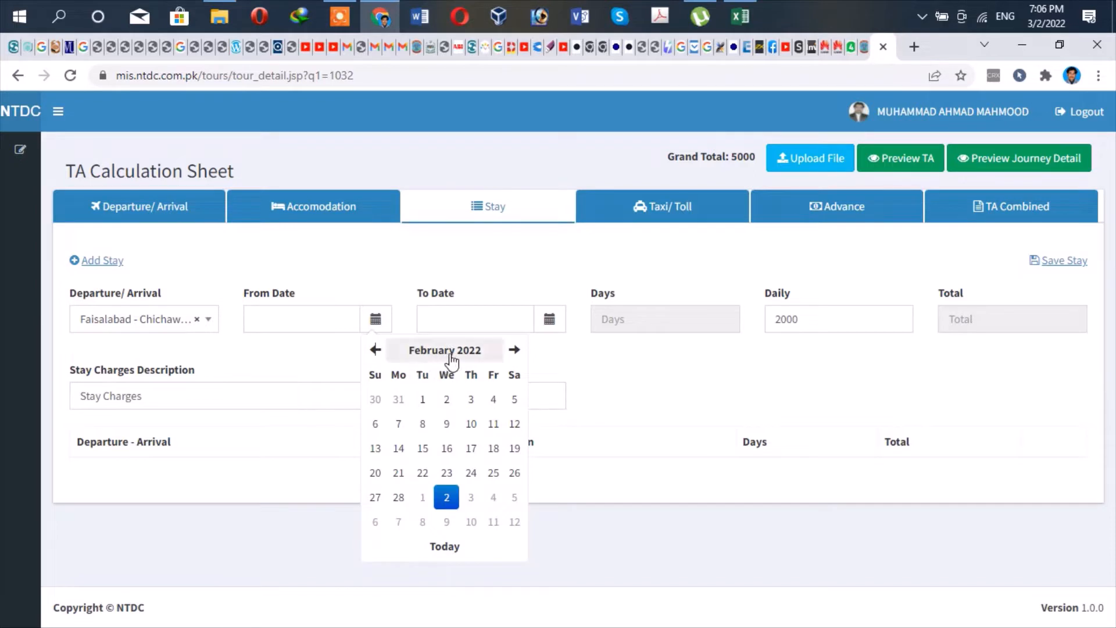
click(423, 424)
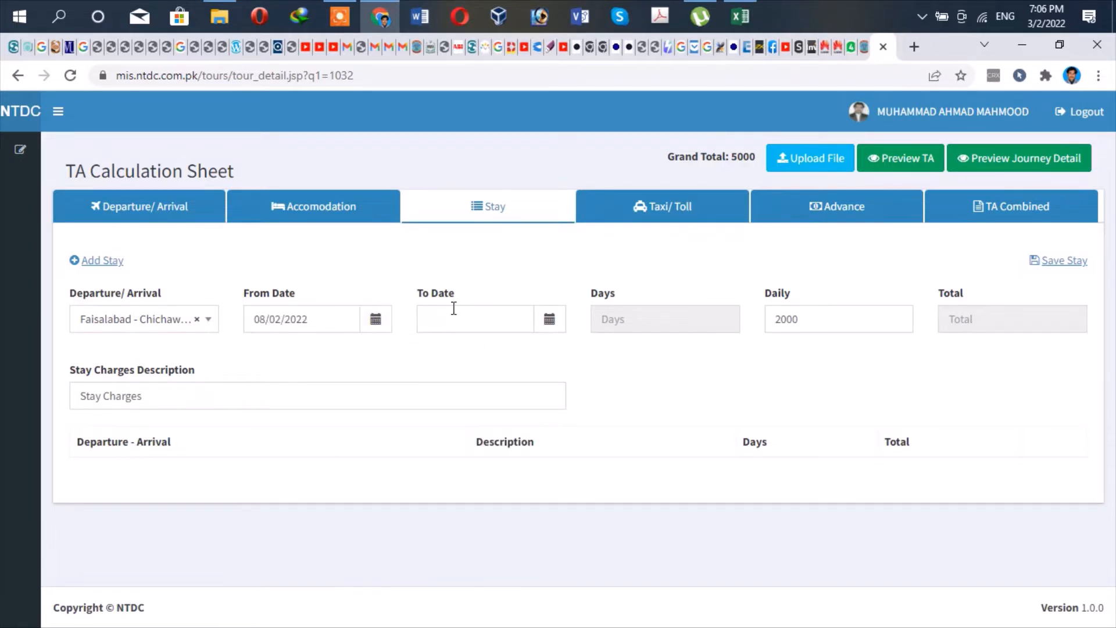
click(550, 321)
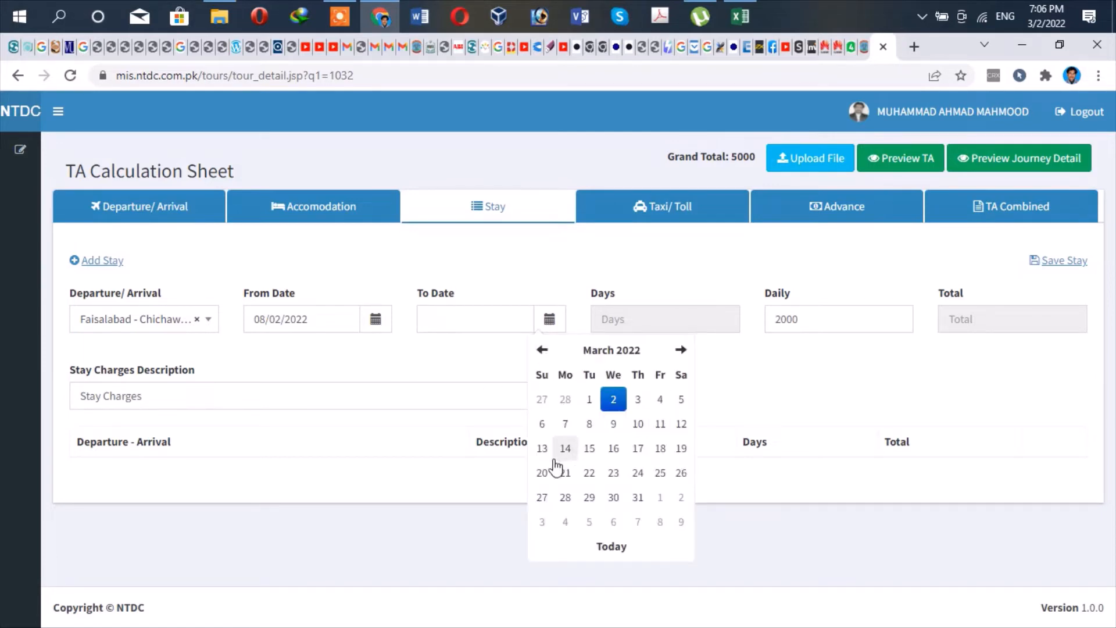
click(589, 427)
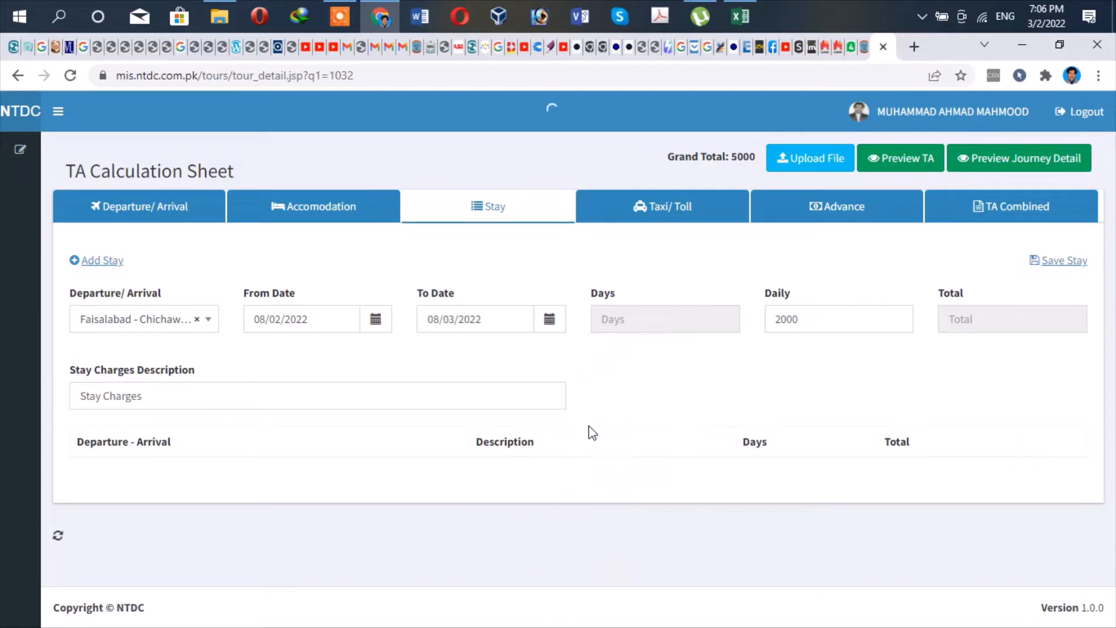
Correct the stay's To Date to 08/02/2022.
click(548, 322)
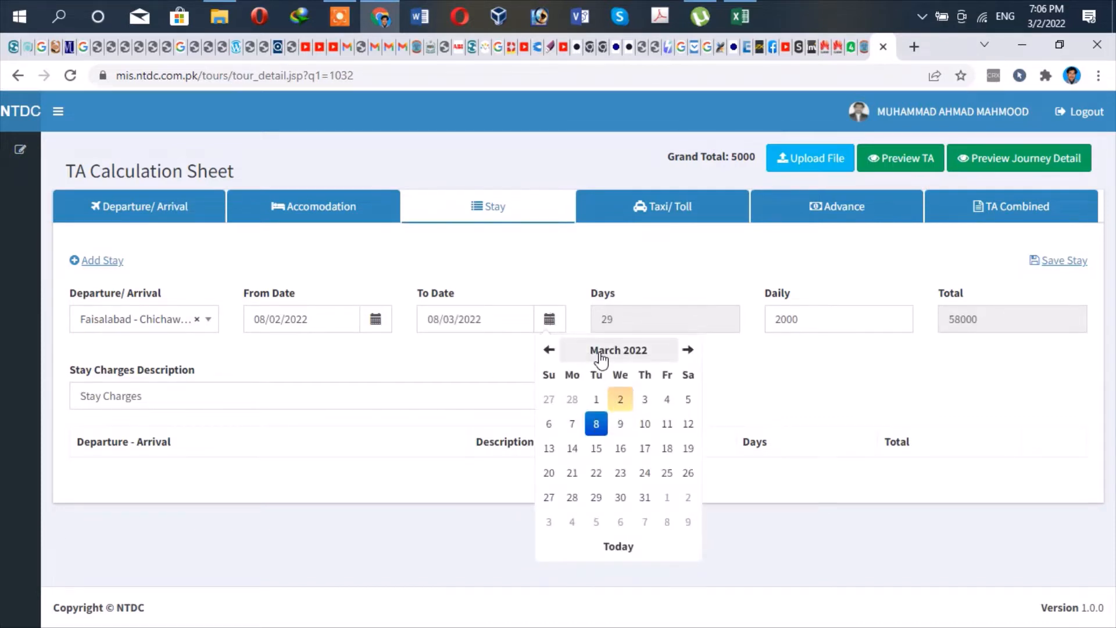
click(601, 356)
click(598, 390)
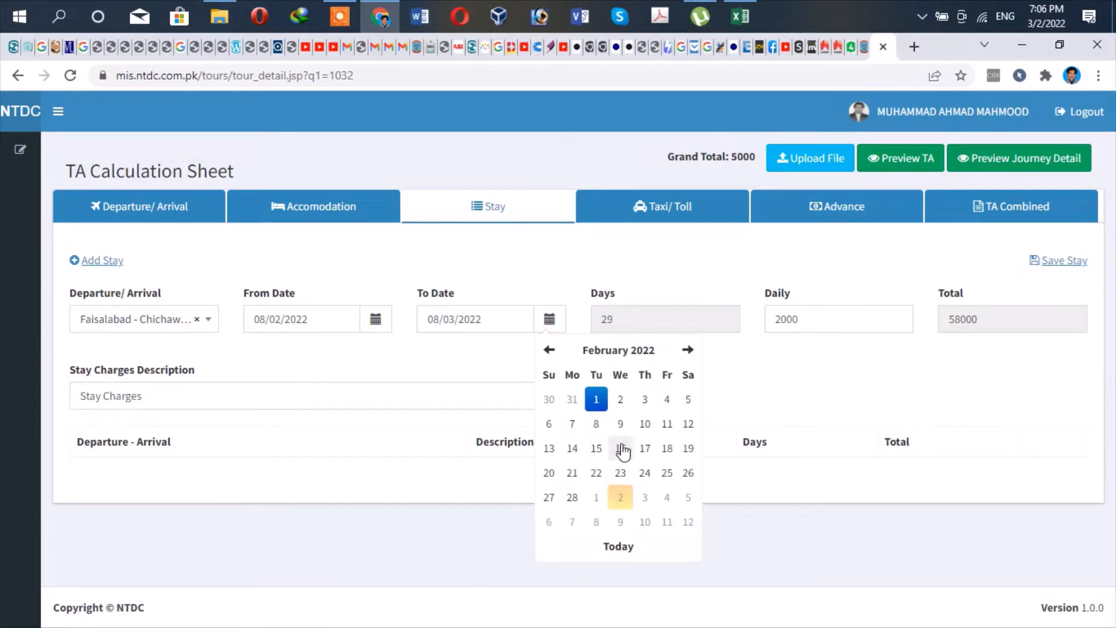
click(594, 424)
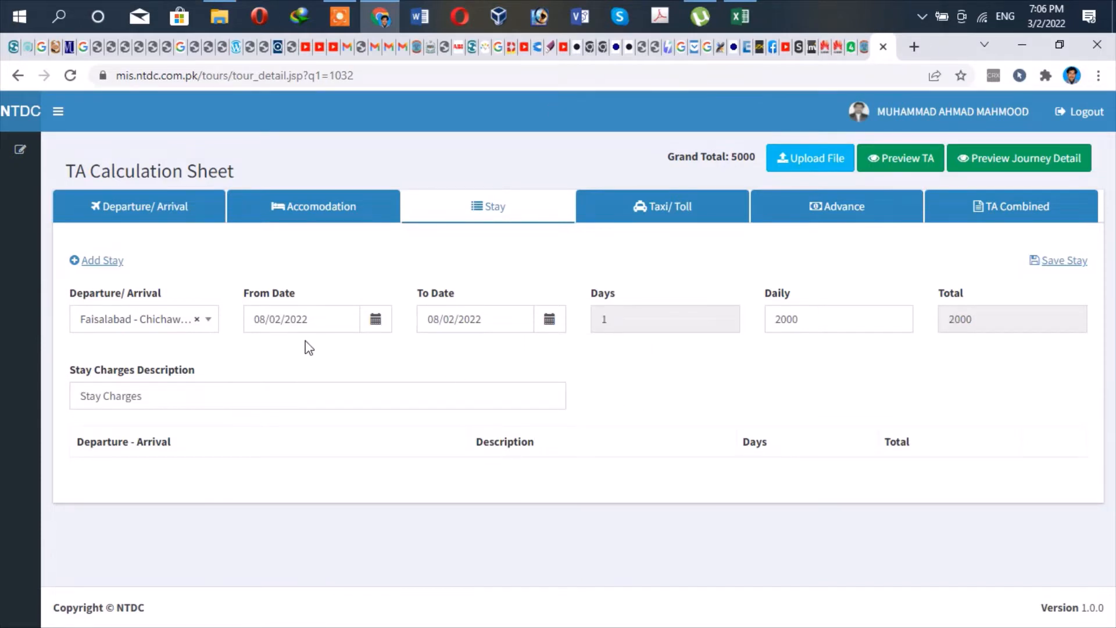
Try 09/02/2022 as the stay's To Date and restore it to 08/02/2022.
click(549, 329)
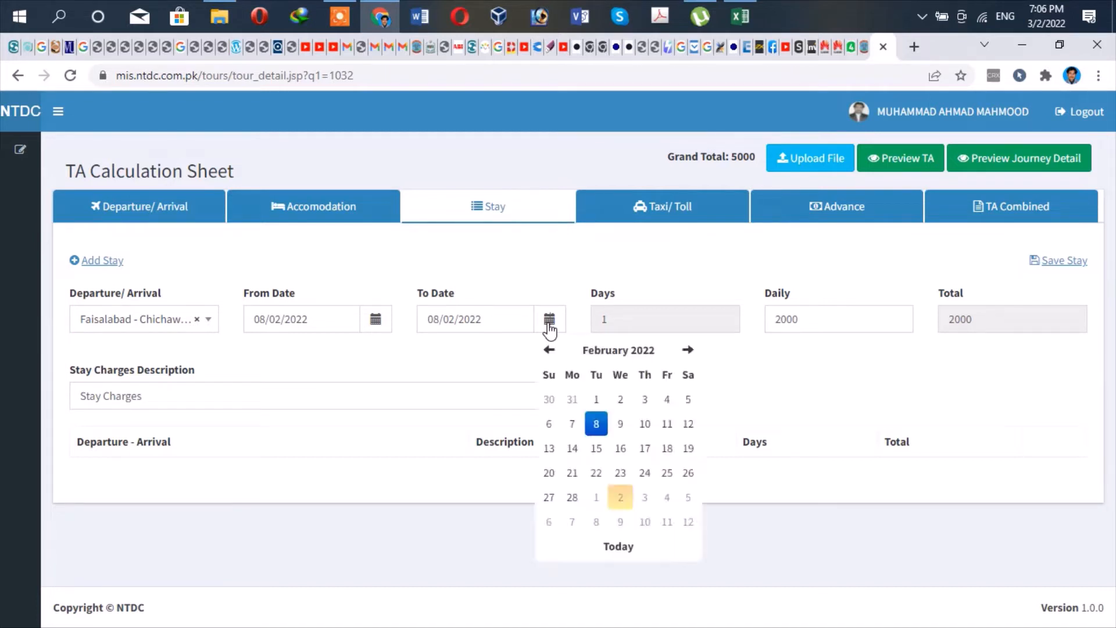
click(618, 425)
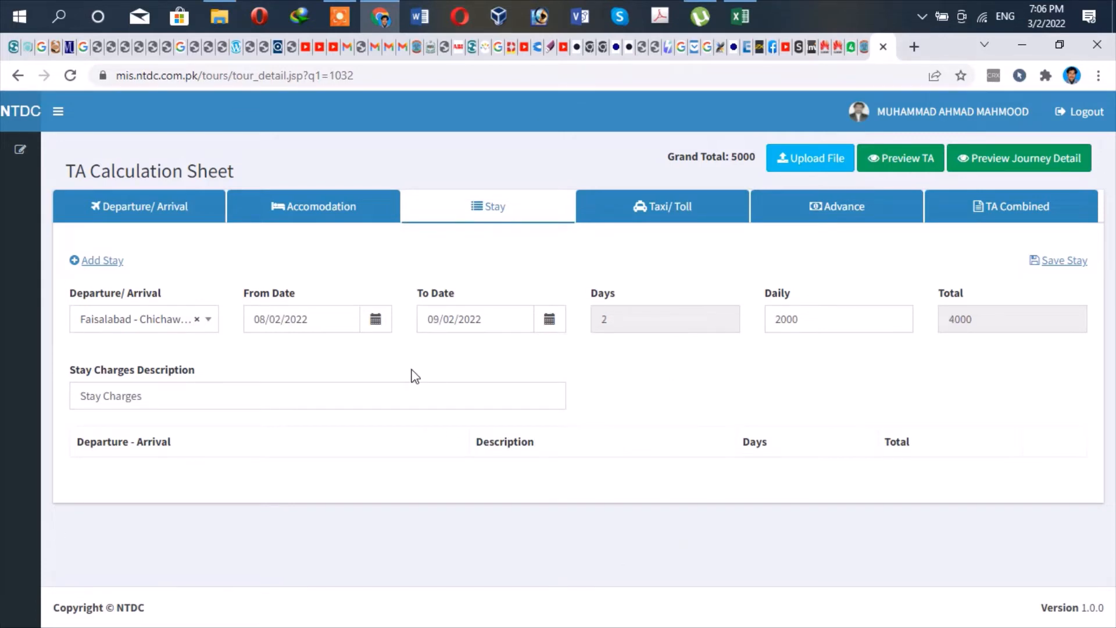
click(607, 318)
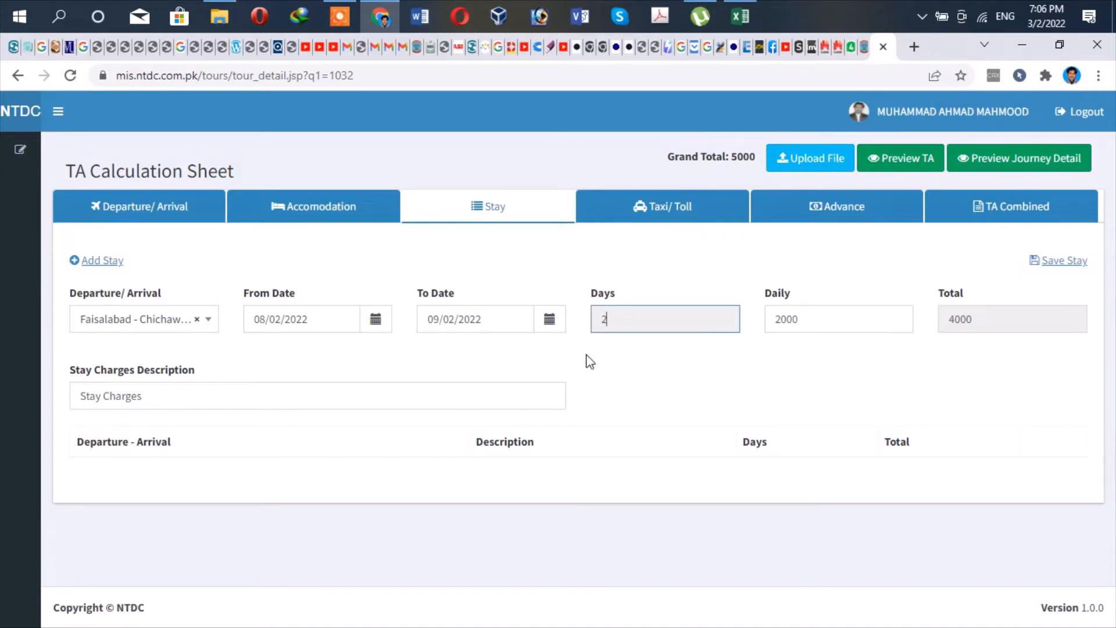
click(548, 319)
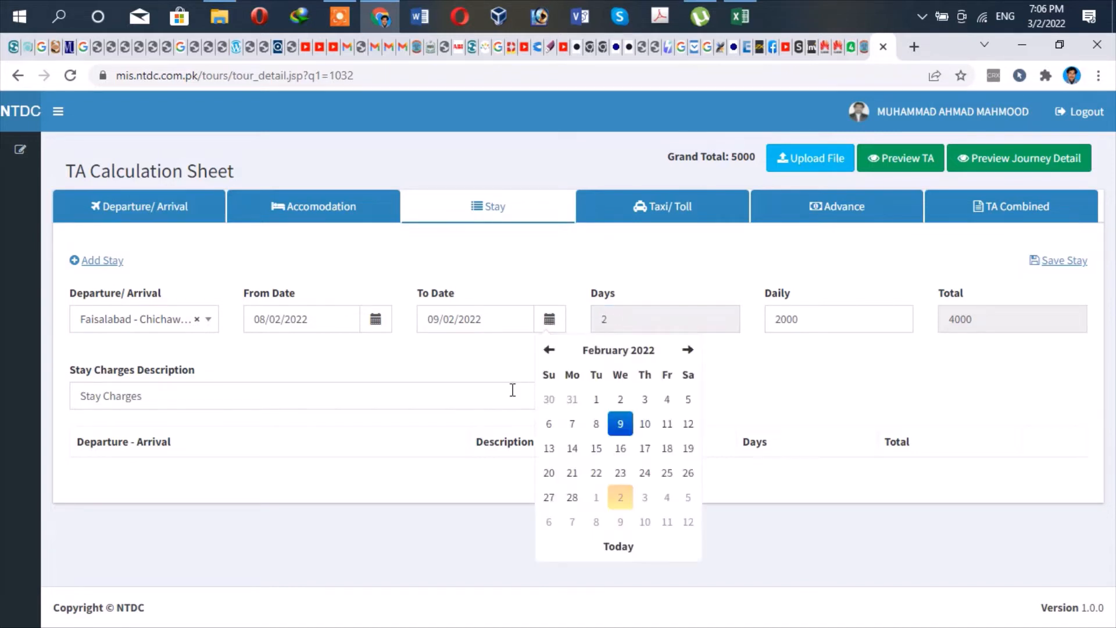
click(596, 424)
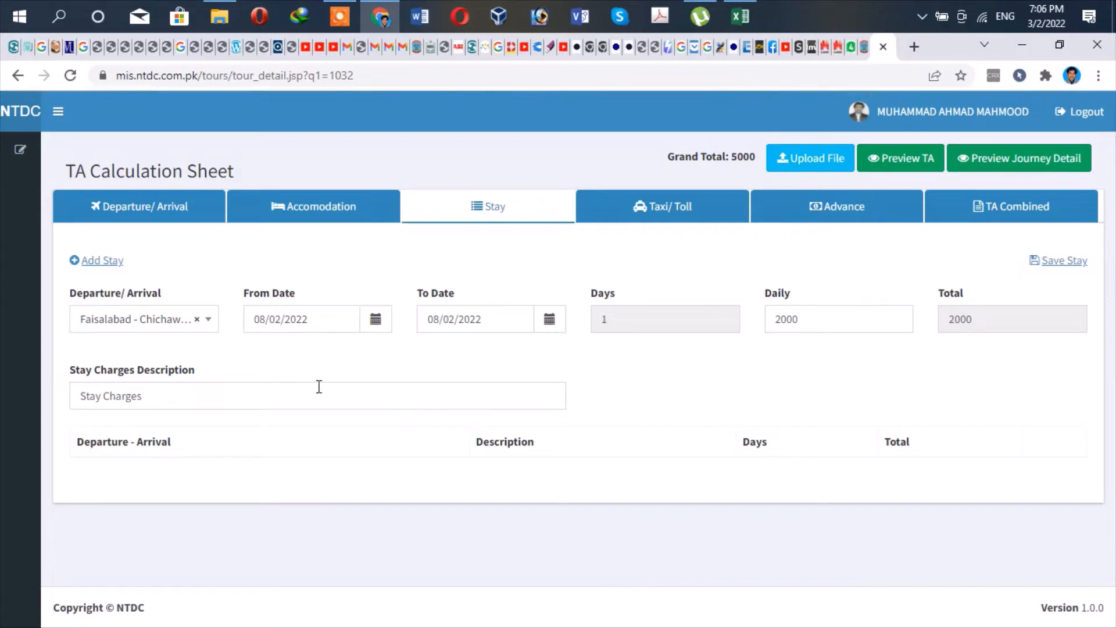
Describe the stay with the suggested text "Stay Charges for stay at Kassowal Grid for SAT of Teleprotection and PABX System dated 08-02-2022" and save it.
click(210, 400)
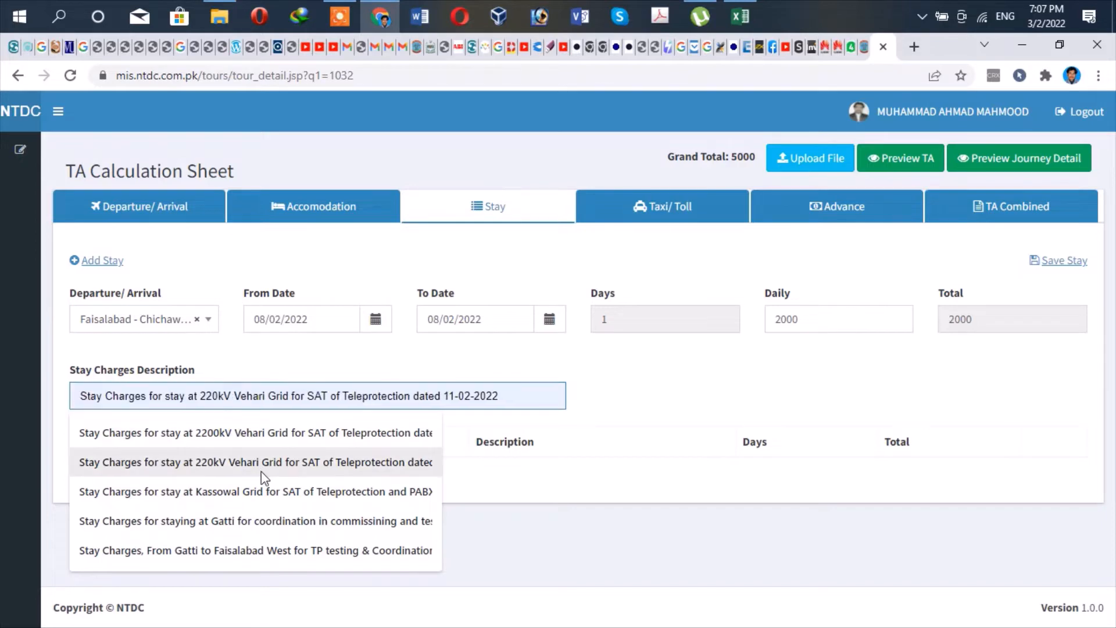
click(246, 500)
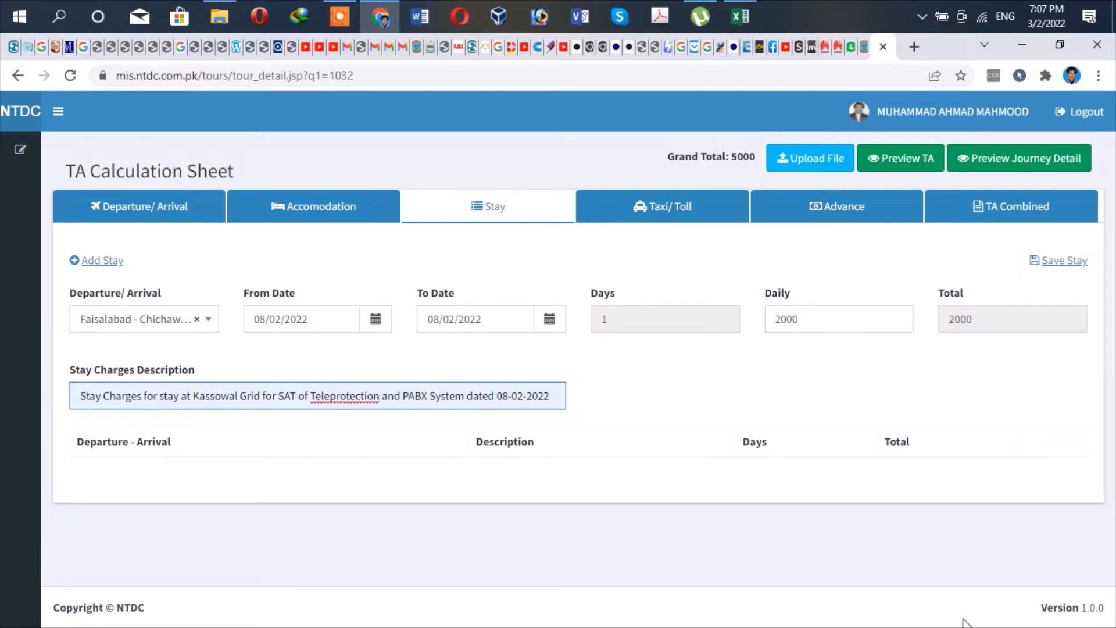
click(1062, 263)
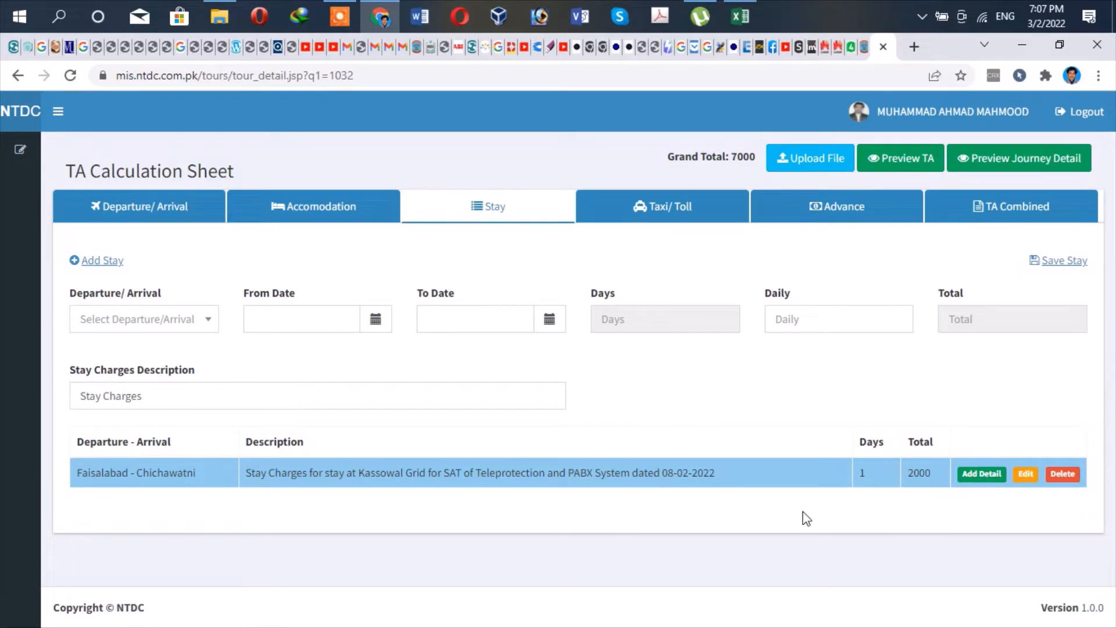
Return to the departure/arrival entries and briefly consult the February log book in Excel before going back to the calculation sheet.
click(118, 216)
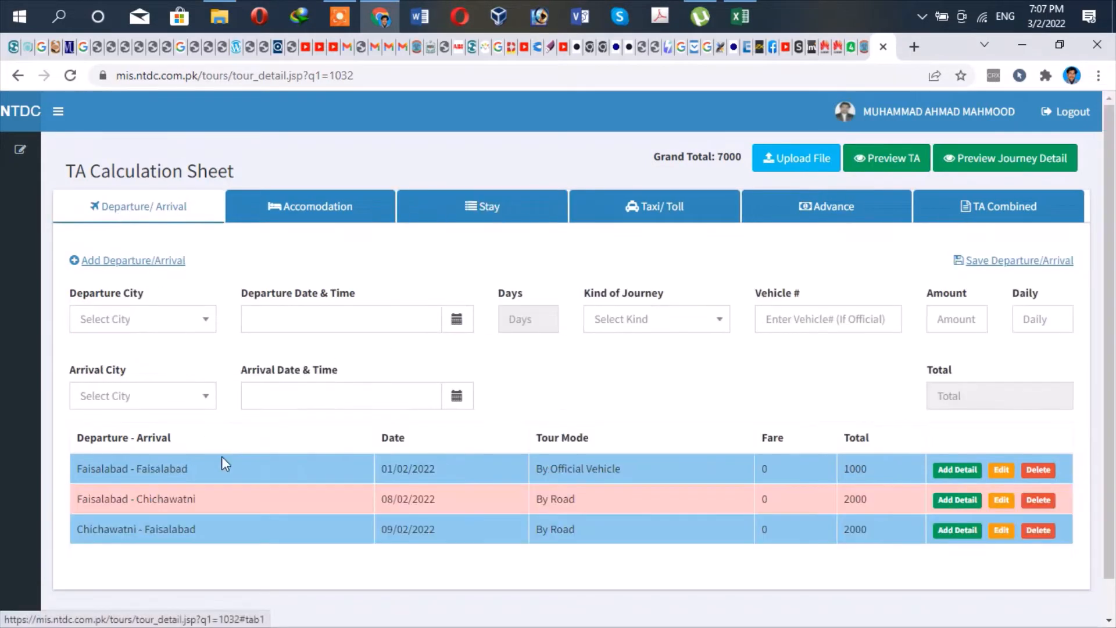
scroll(233, 445, down, 1)
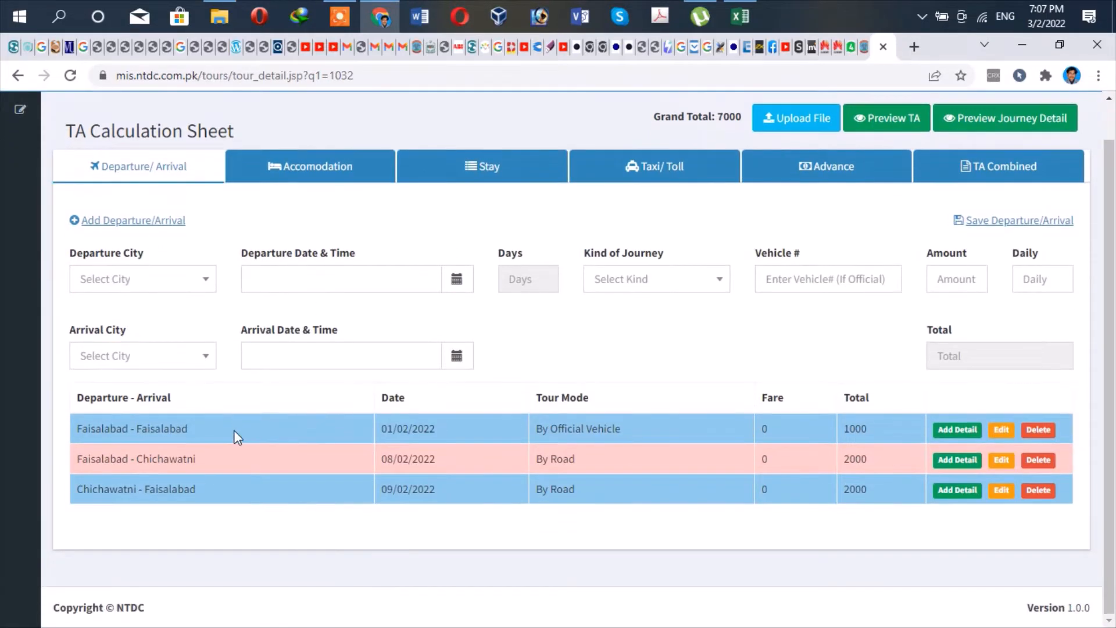
click(741, 18)
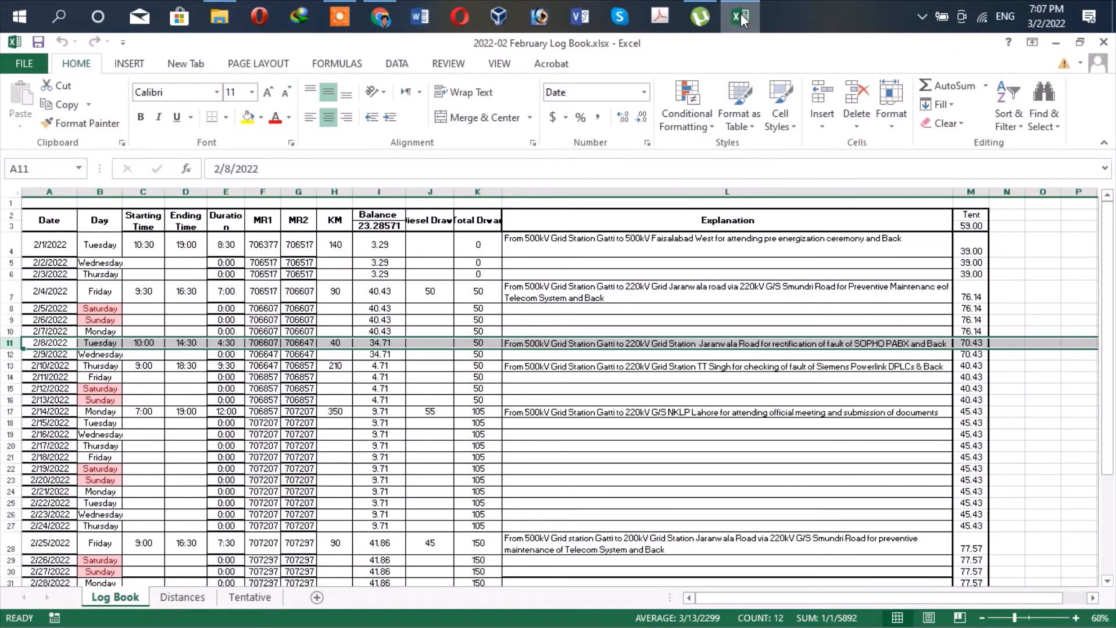
click(740, 13)
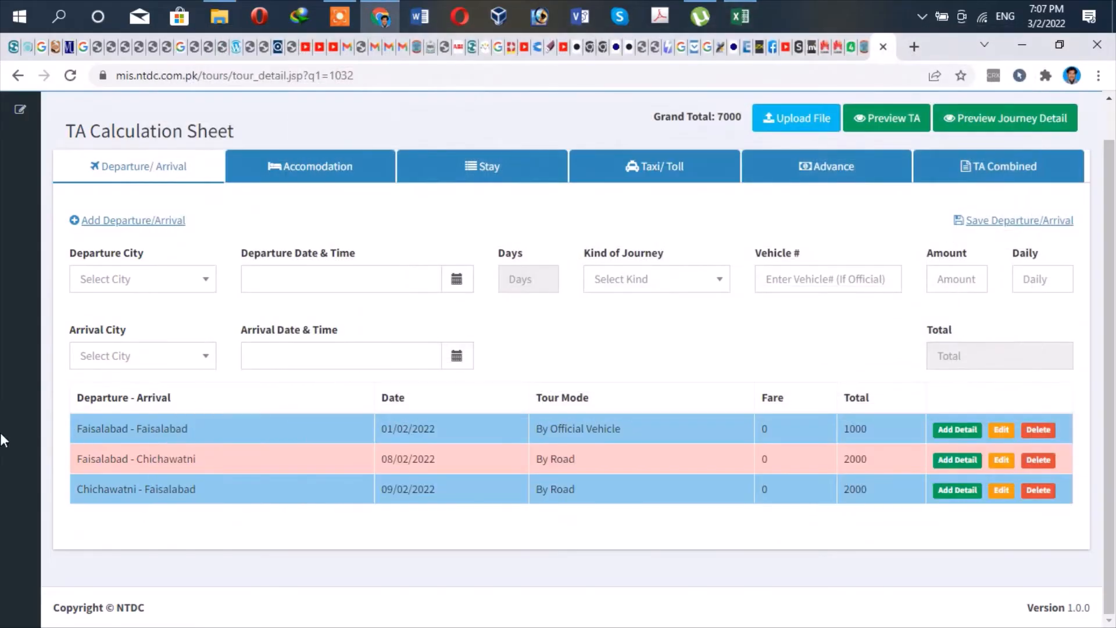
Set the new trip's departure city to Faisalabad and its arrival city to Vihari.
click(204, 282)
text(faisa)
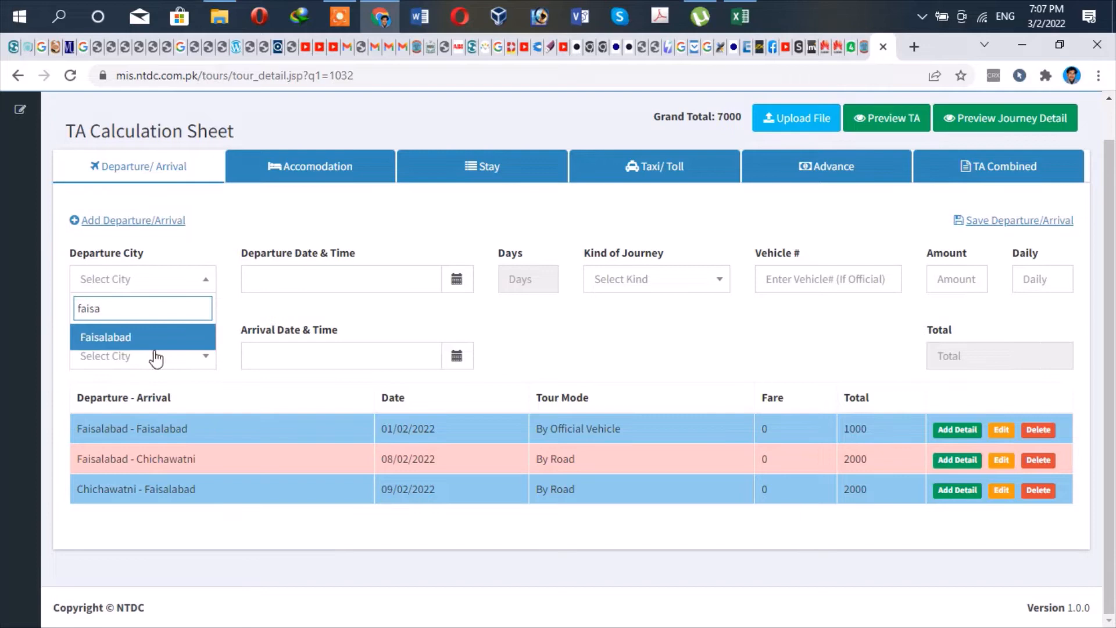
click(145, 338)
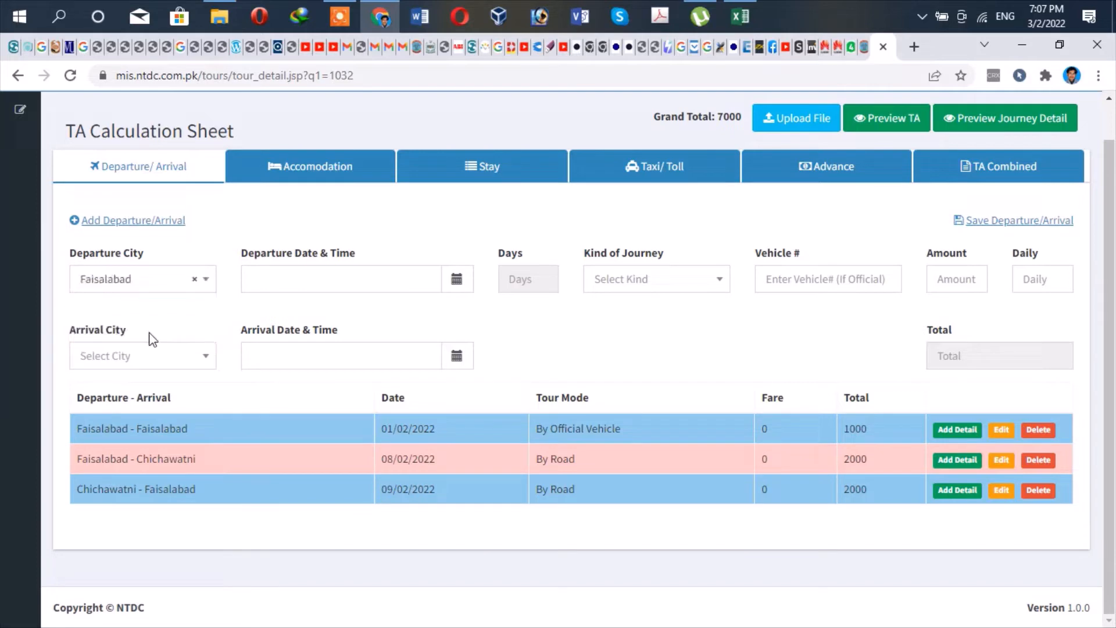
click(142, 358)
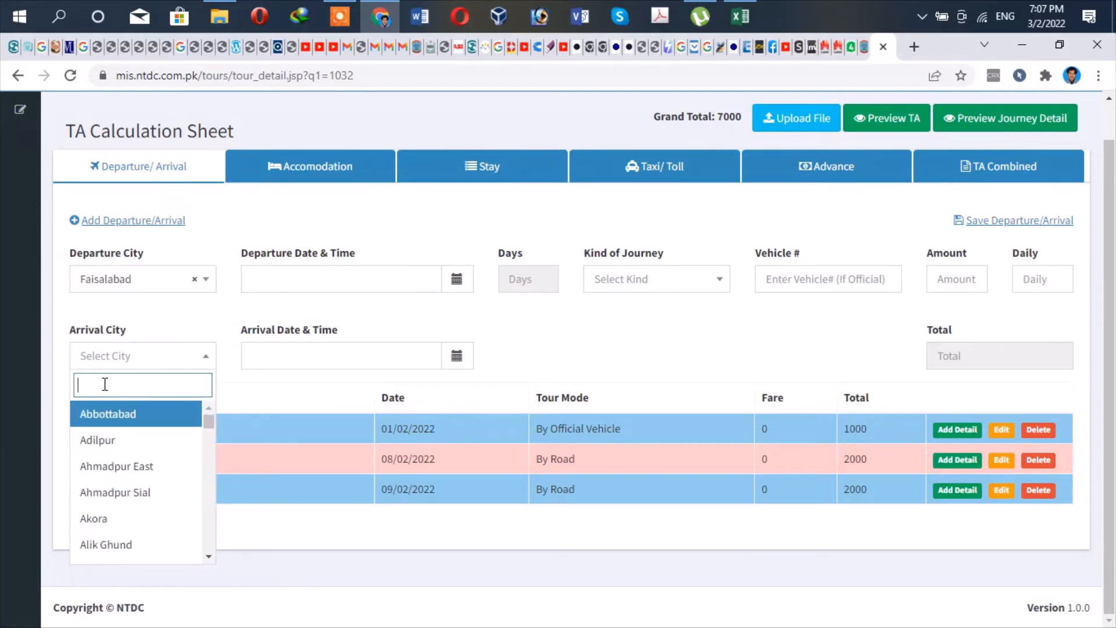
text(vihar)
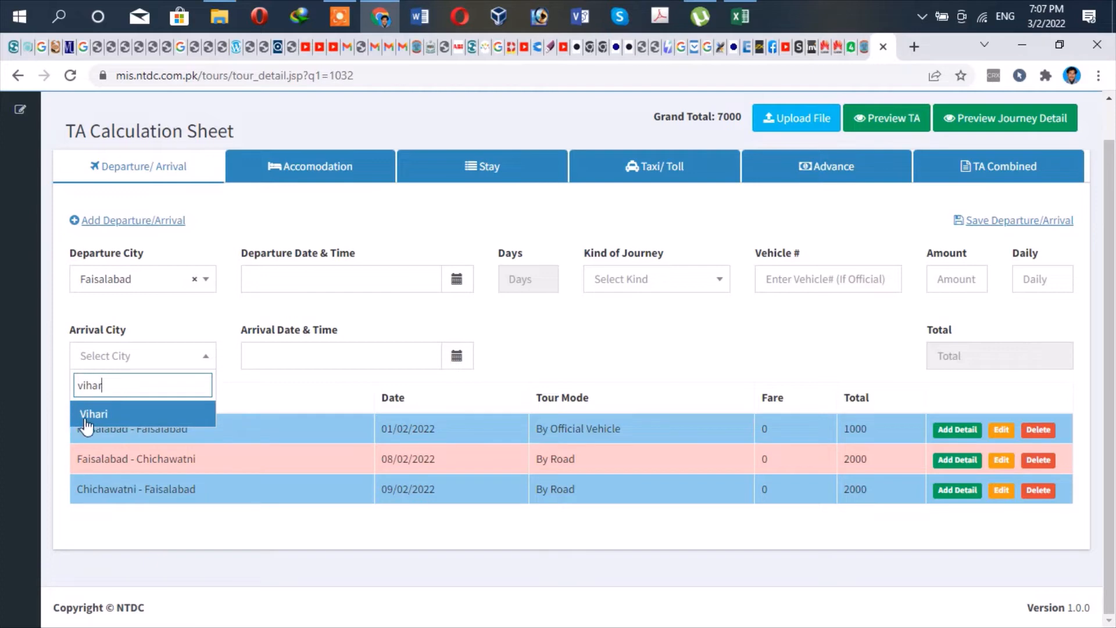
click(87, 415)
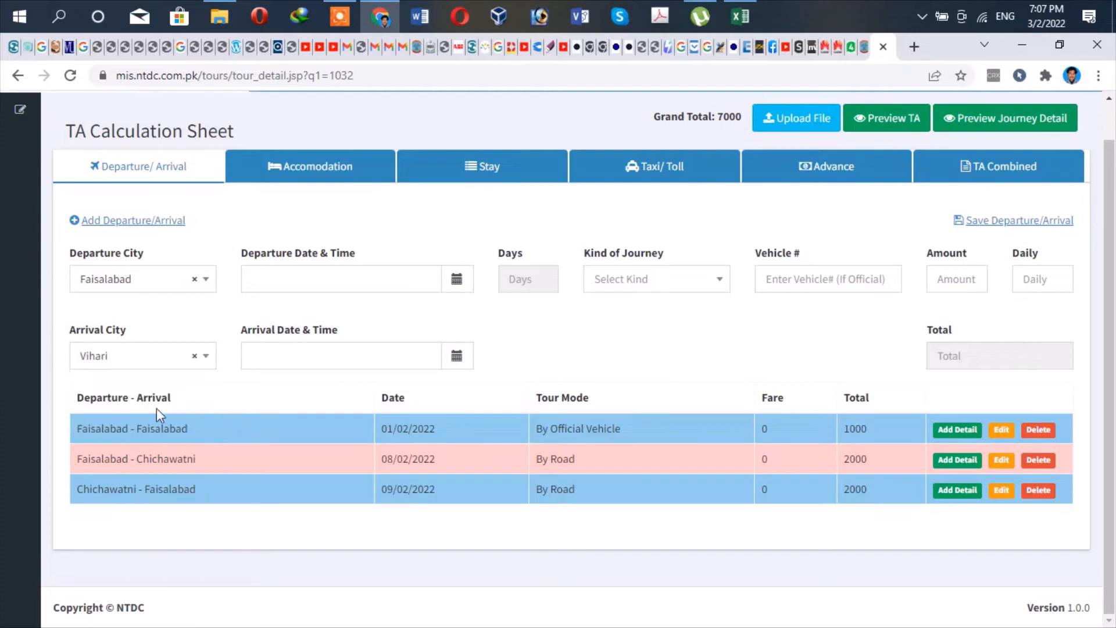
Set the Faisalabad to Vihari trip's departure date and time to 11/02/2022 09:00.
click(305, 277)
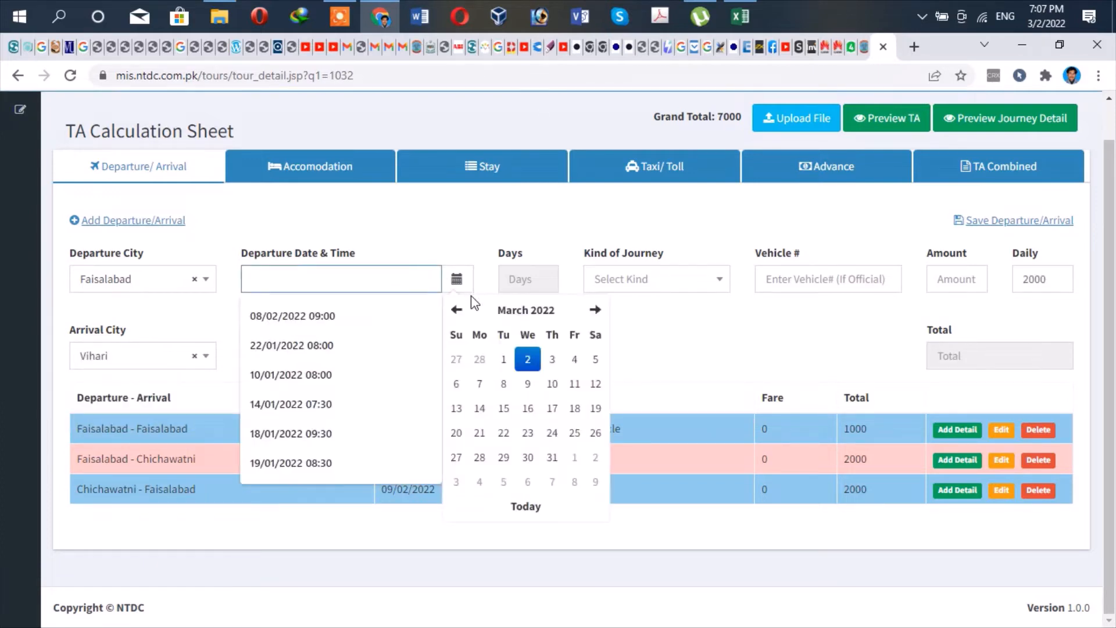
click(574, 385)
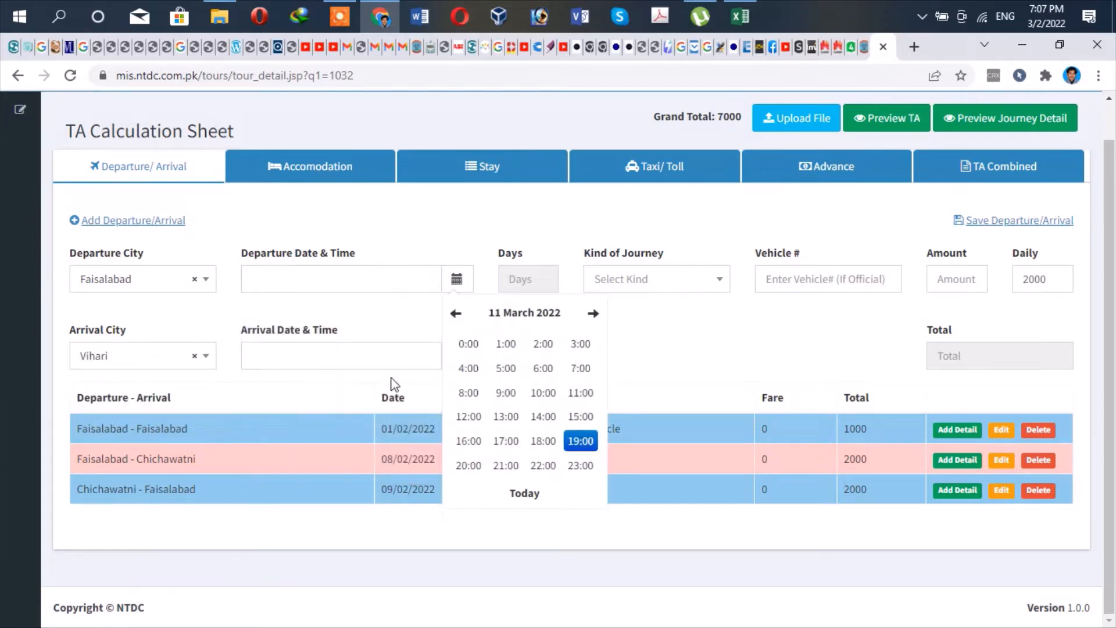
click(495, 318)
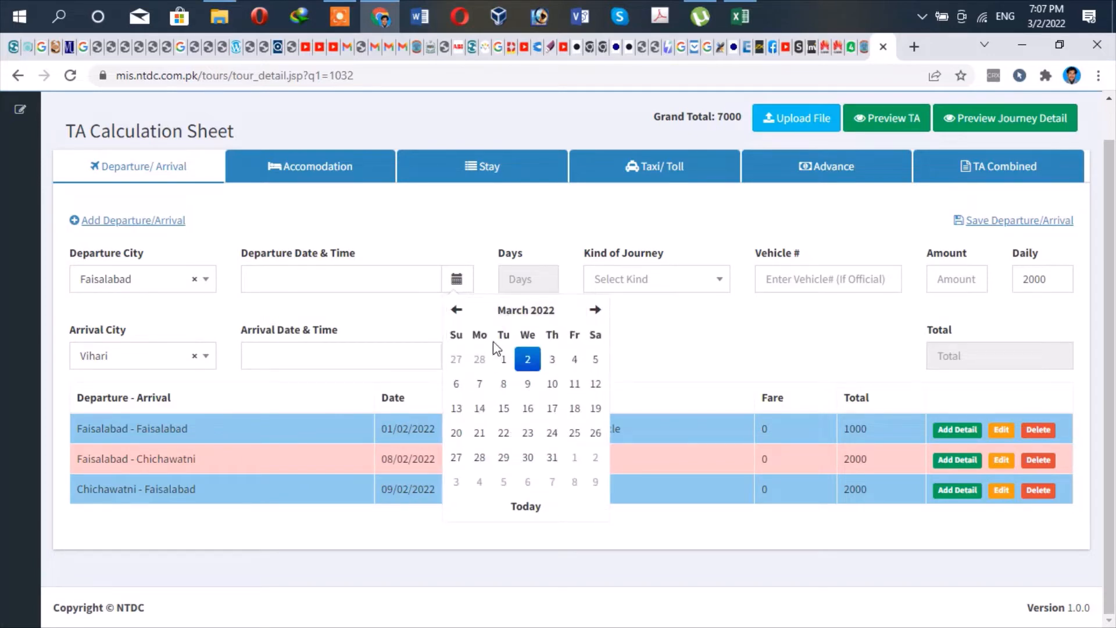
click(513, 319)
click(512, 362)
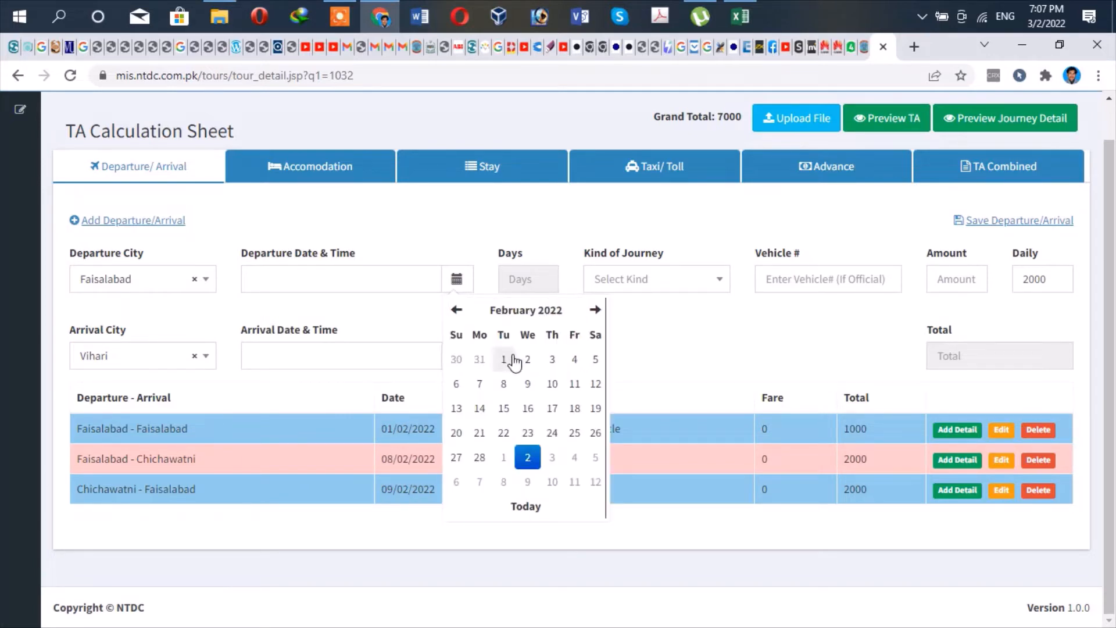
click(575, 383)
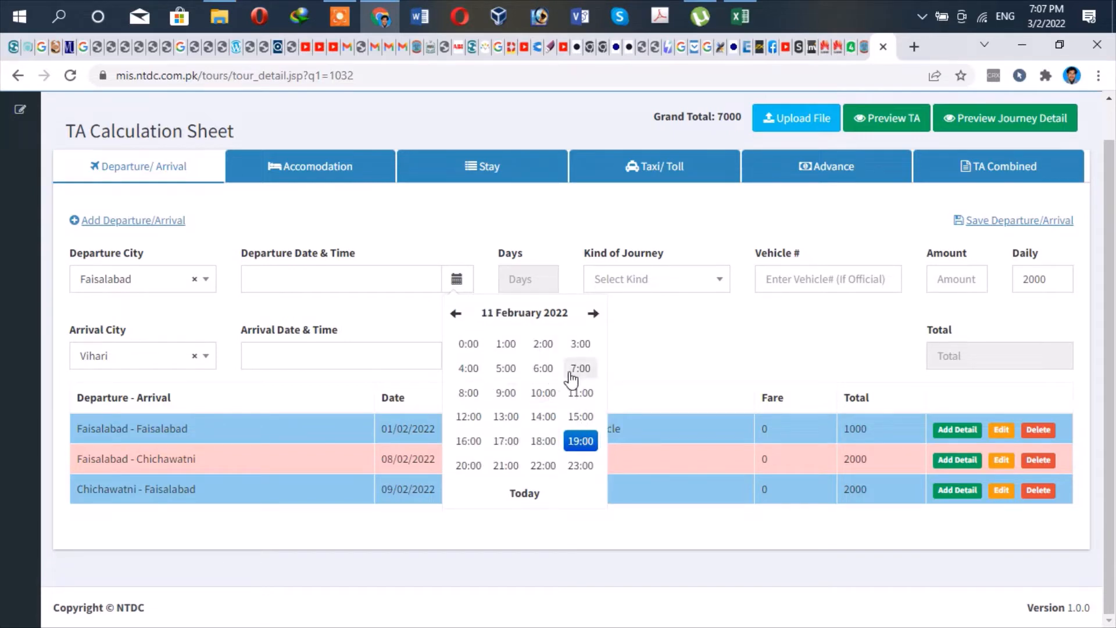
click(502, 394)
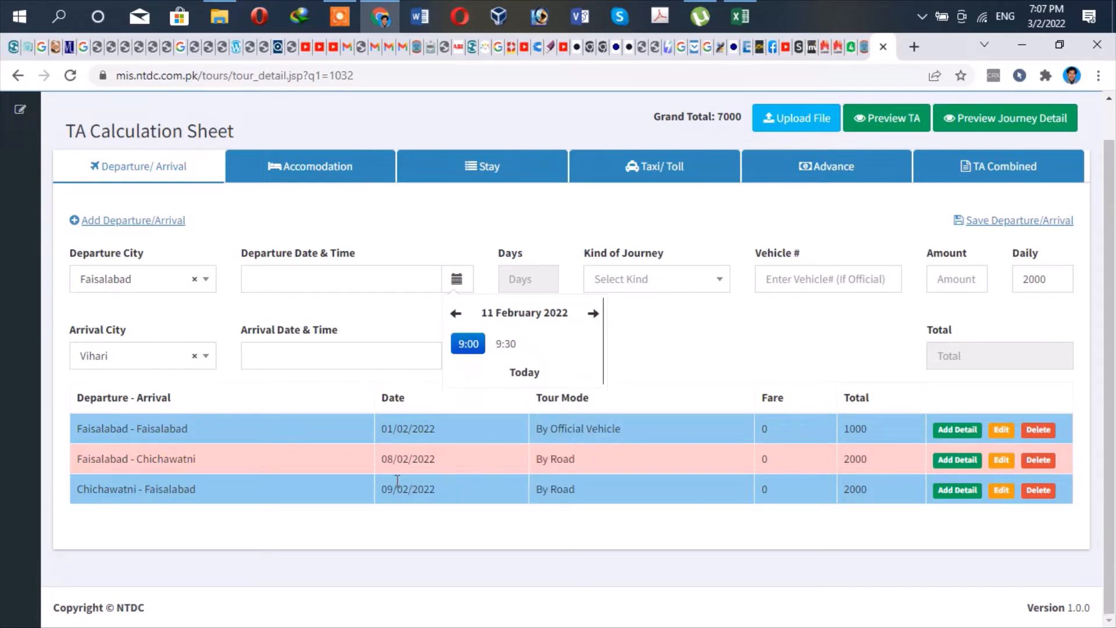
click(462, 348)
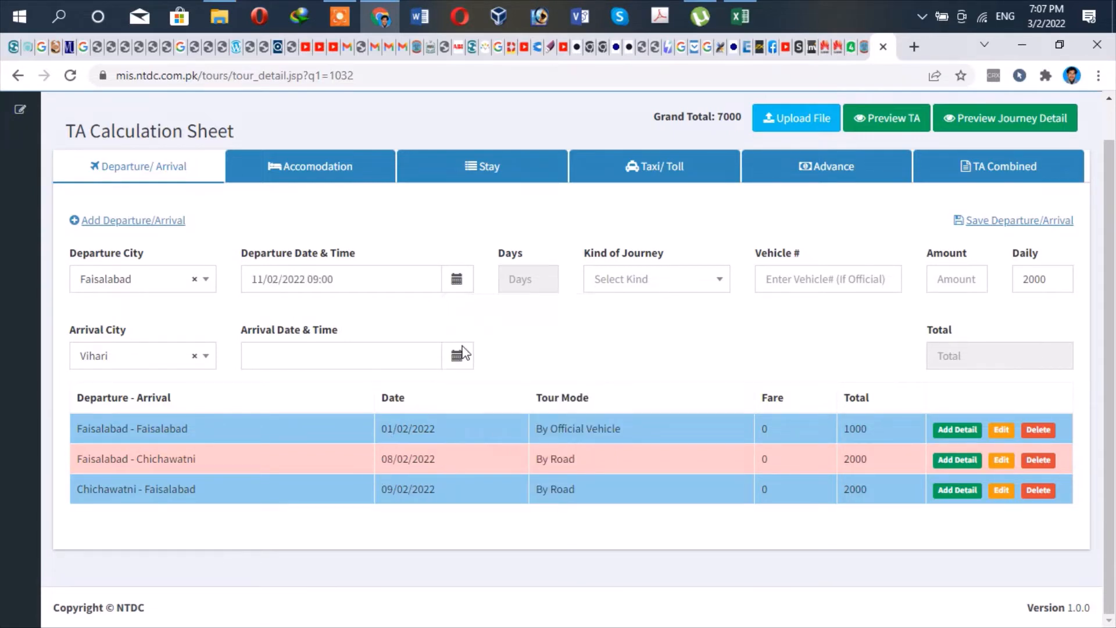
Set the Vihari trip's arrival date and time to 11/02/2022 12:00 and its kind of journey to By Road.
click(302, 357)
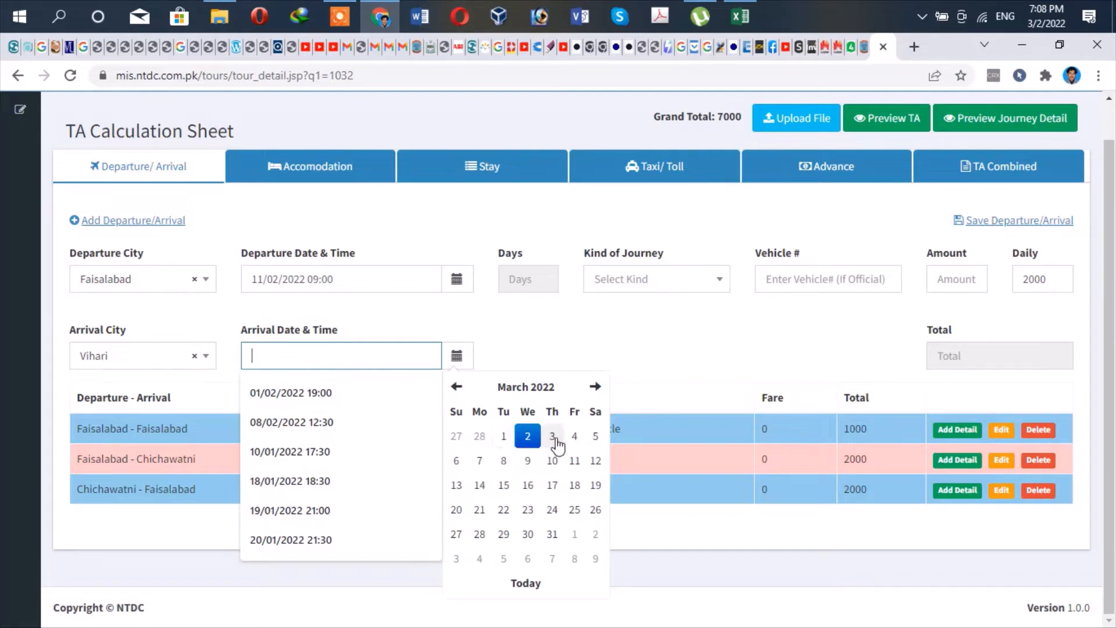
click(520, 386)
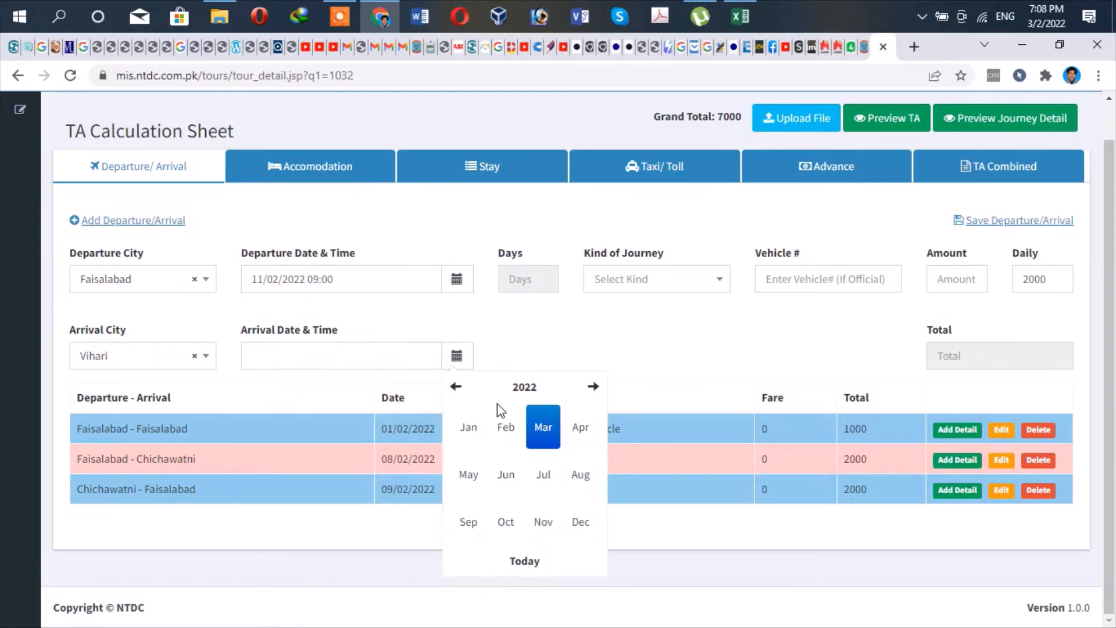
click(500, 428)
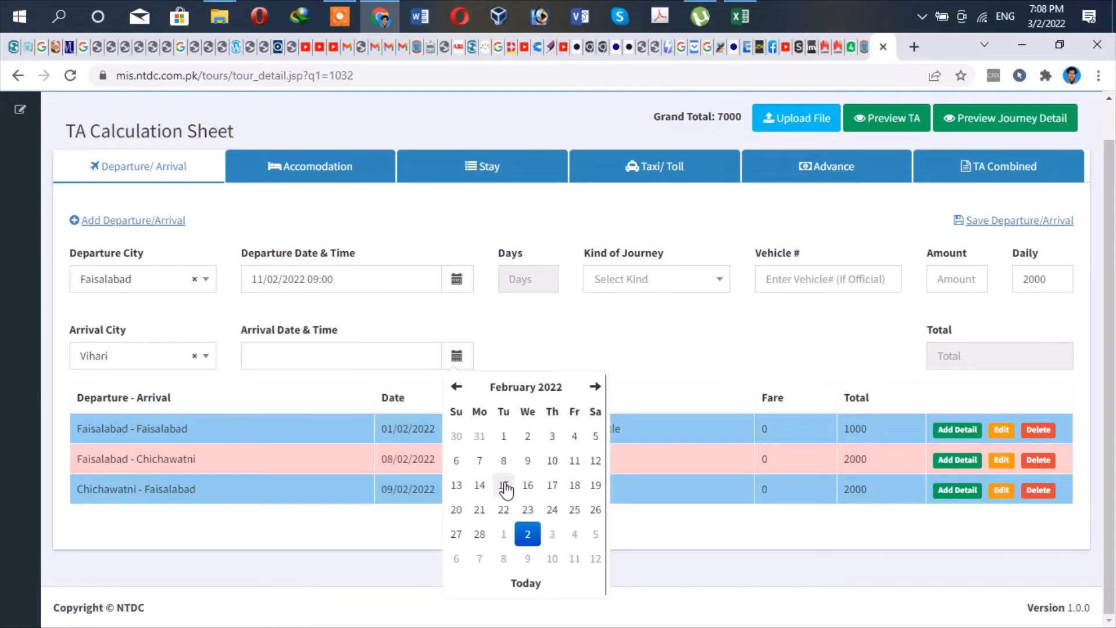
click(573, 461)
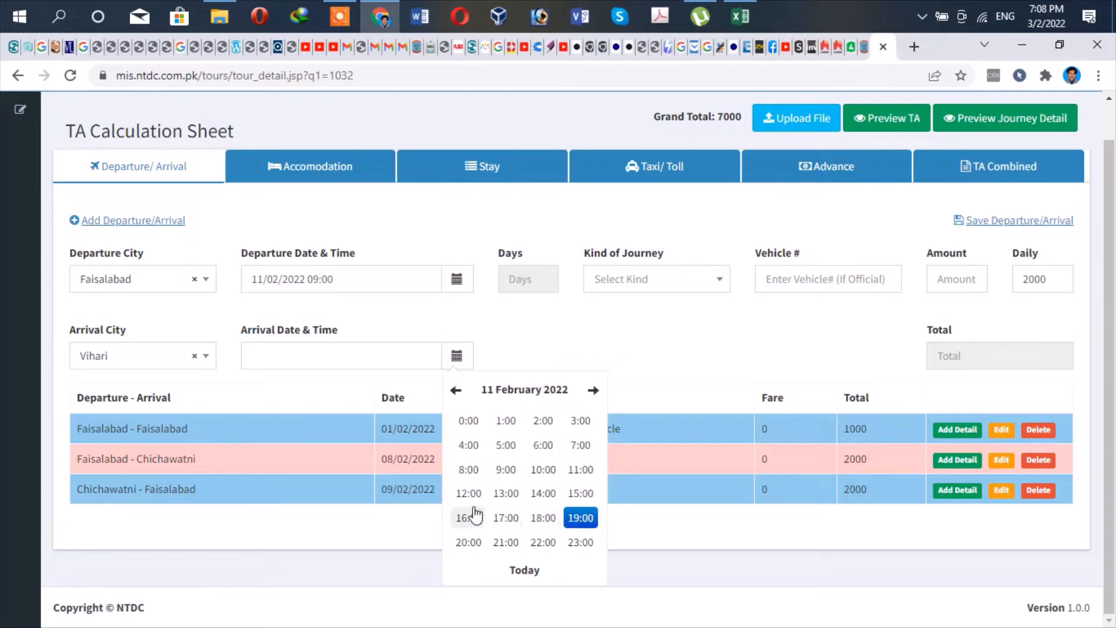
click(470, 495)
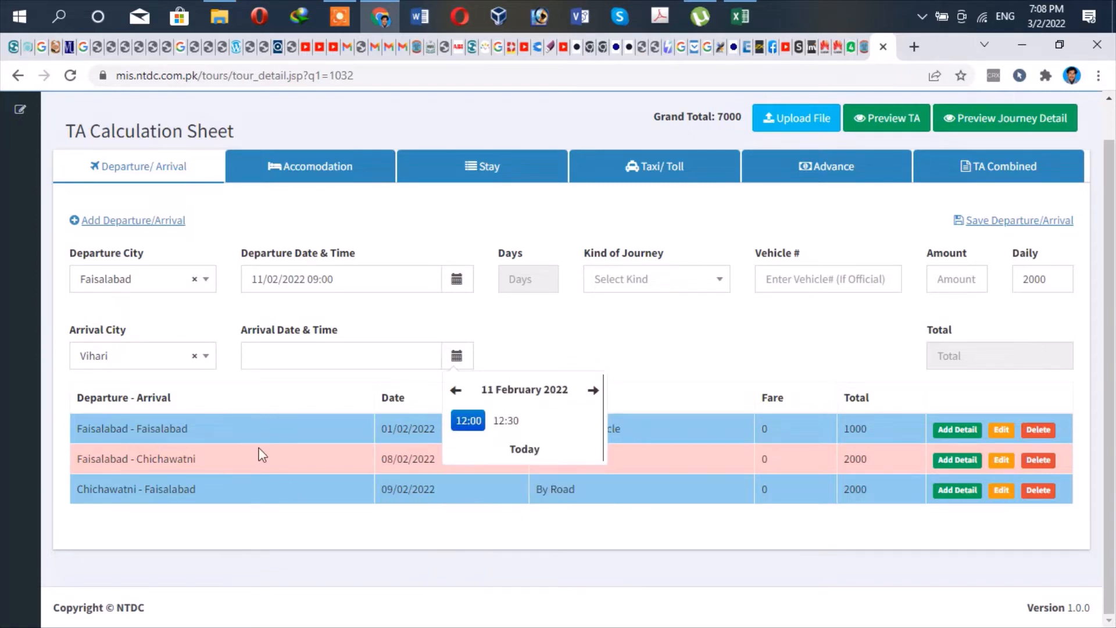
click(466, 423)
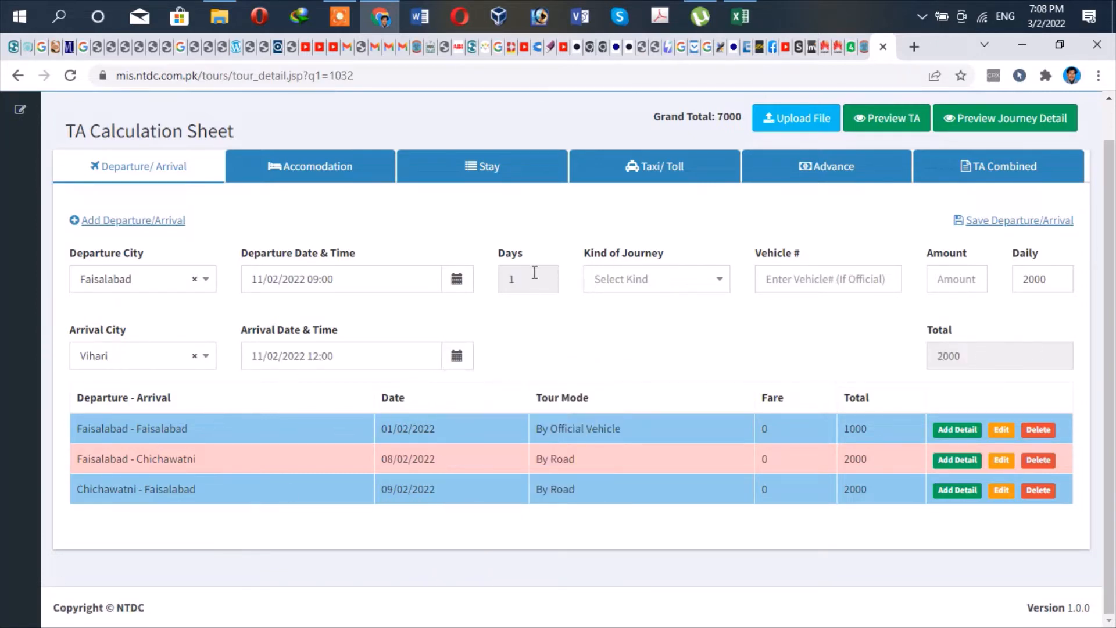
click(644, 282)
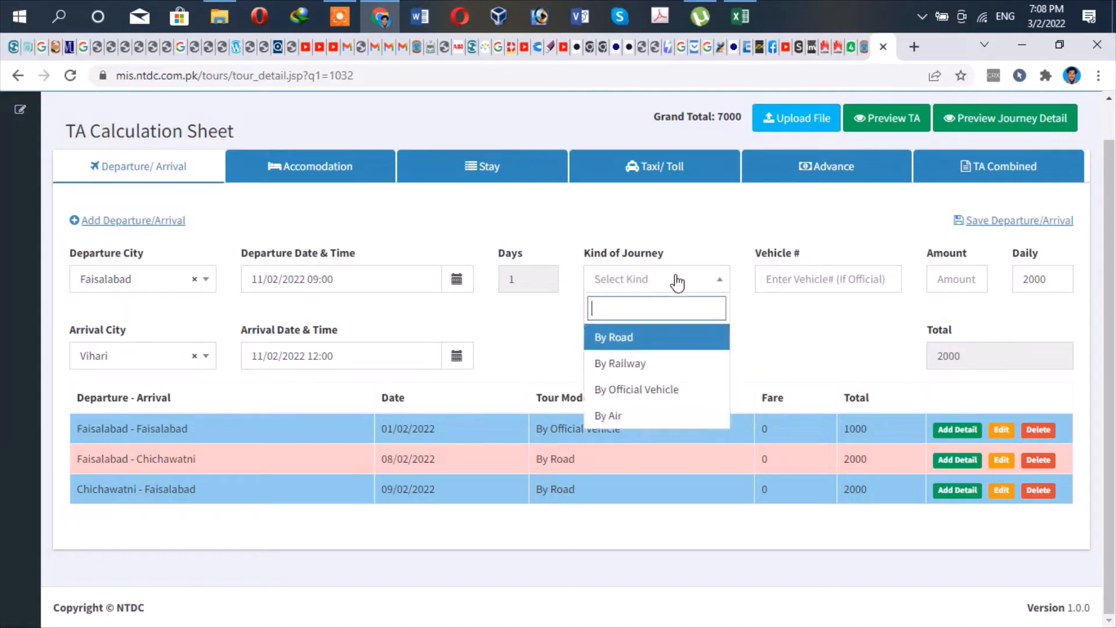
click(621, 339)
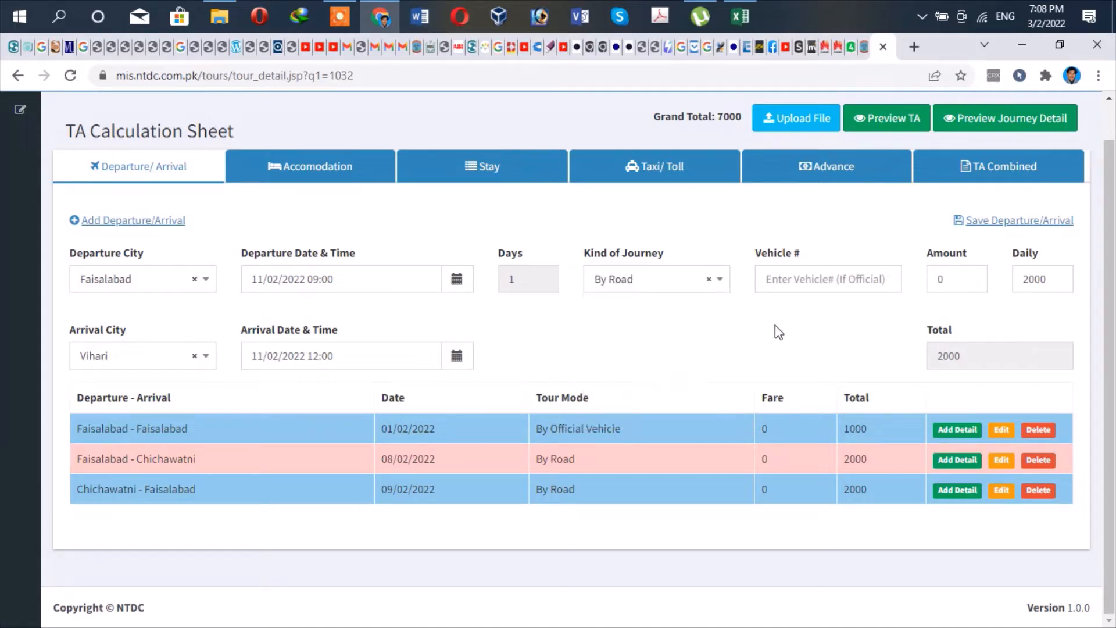
Leave the vehicle number blank and save the Faisalabad to Vihari departure/arrival entry.
click(820, 278)
click(716, 350)
click(787, 284)
click(710, 343)
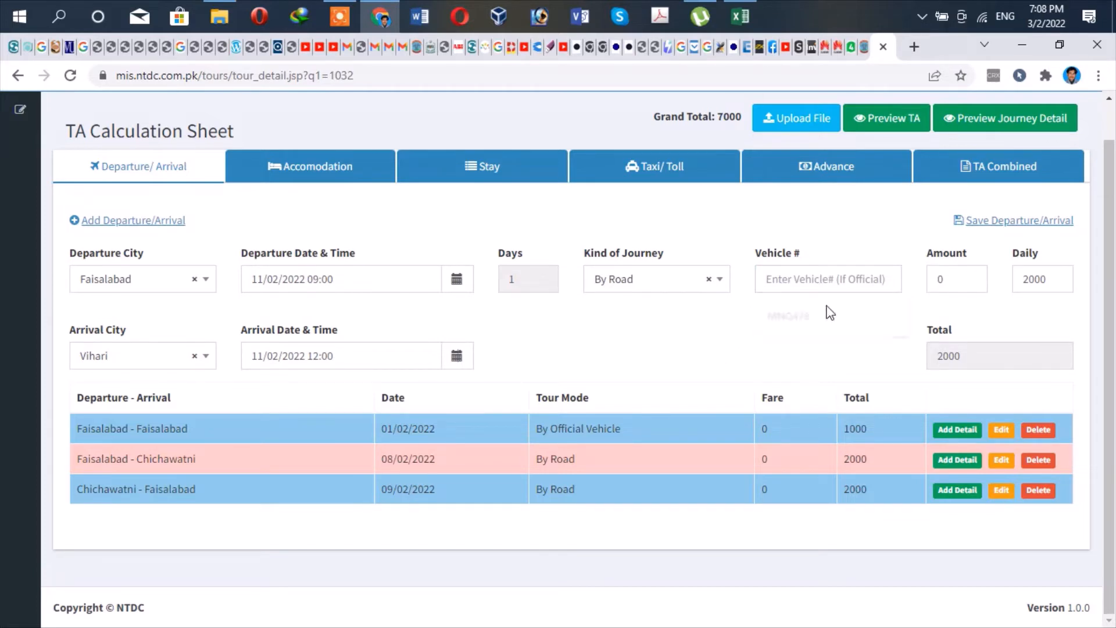
click(954, 278)
click(906, 318)
click(1012, 220)
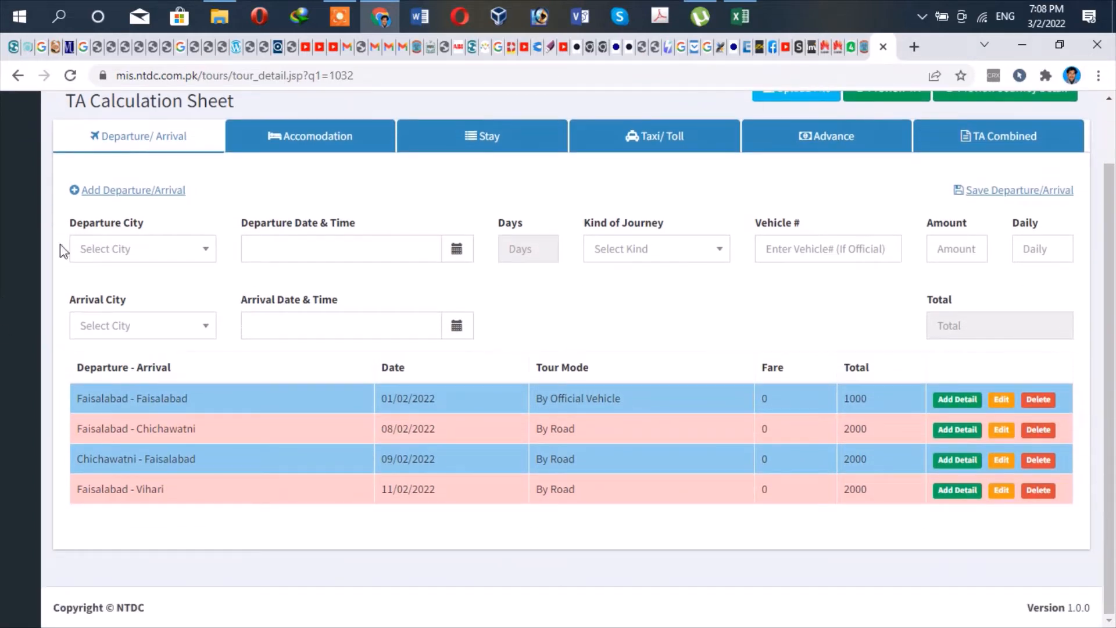
Set the return trip's departure city to Vihari and its arrival city to Faisalabad.
click(149, 252)
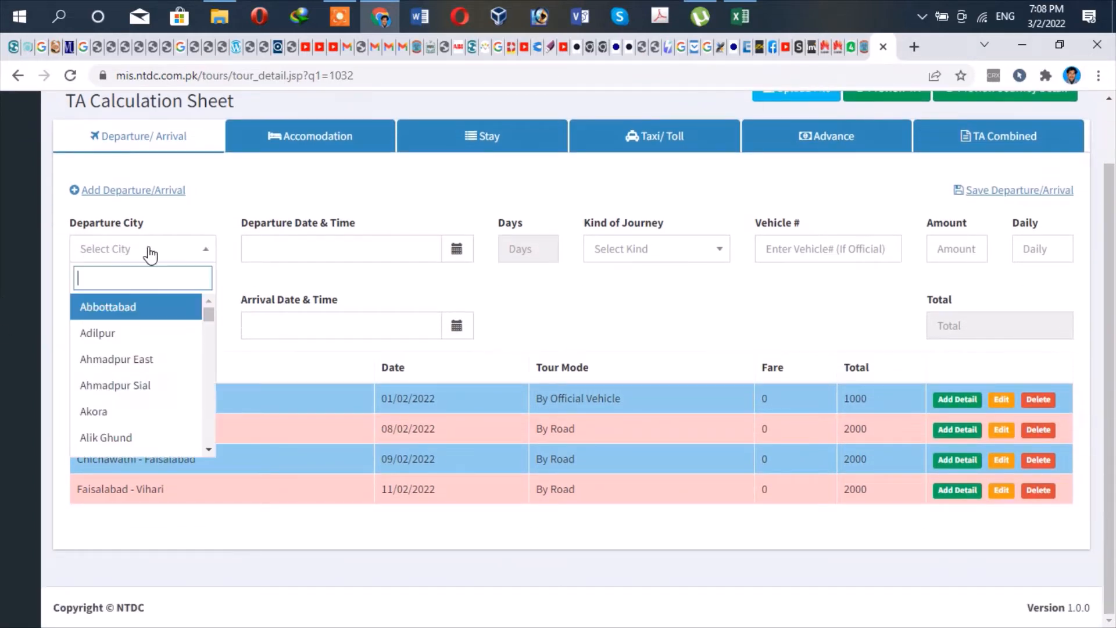
text(vi)
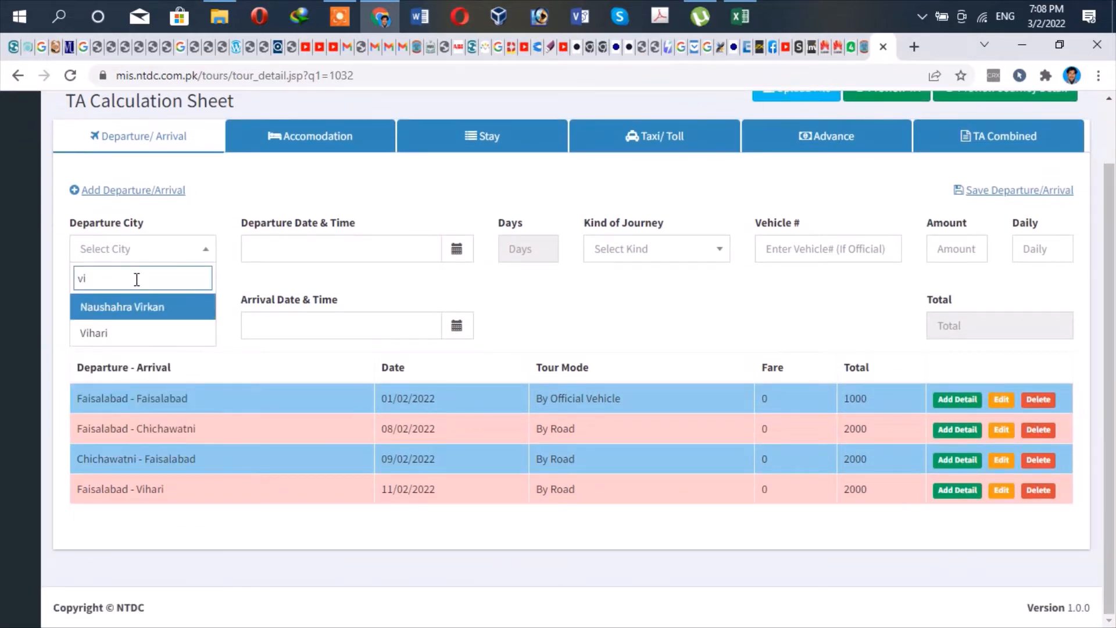
text(har)
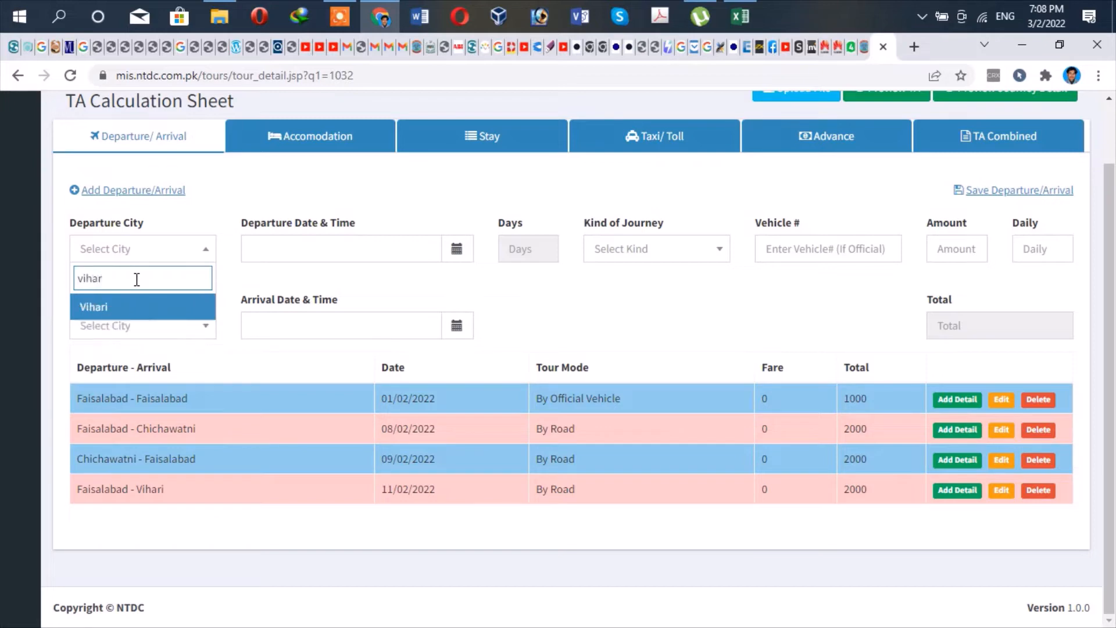
click(137, 306)
click(125, 328)
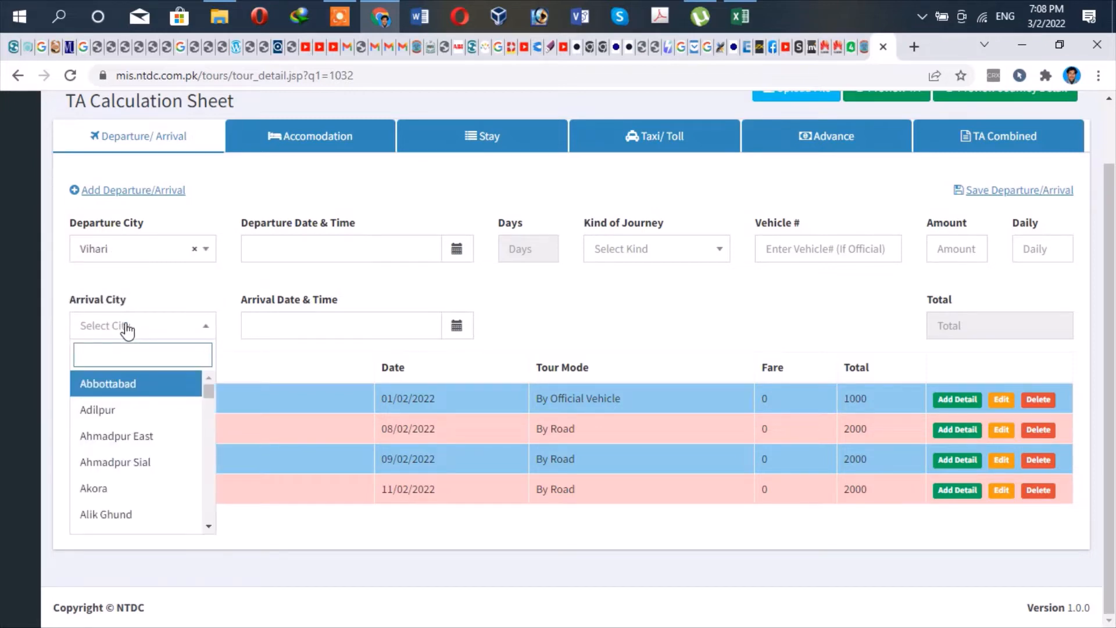
text(fa)
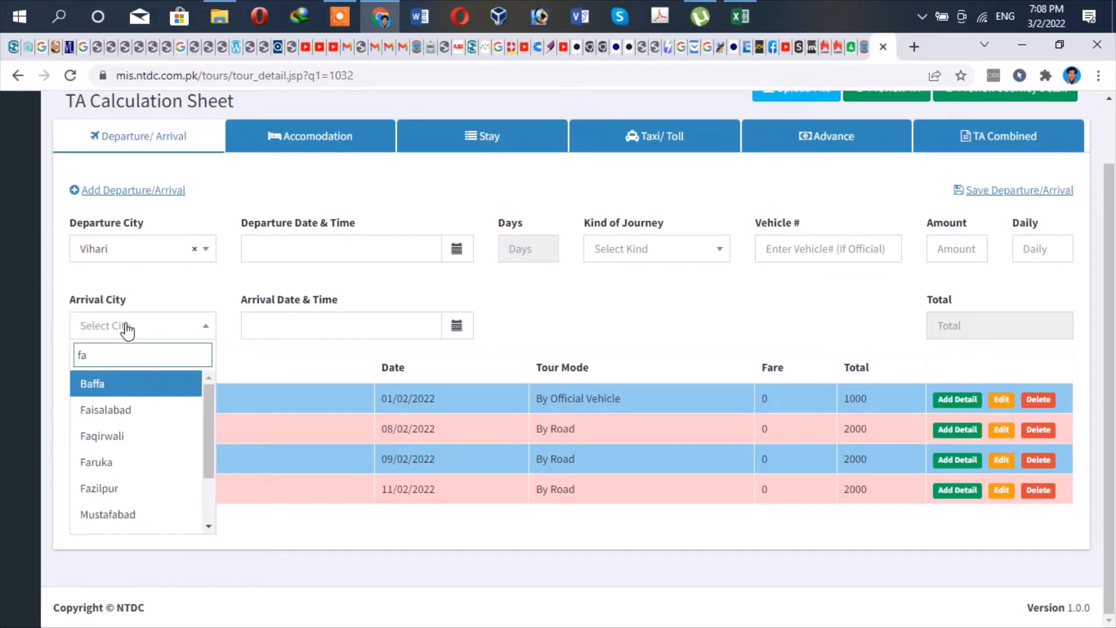
click(120, 410)
Open the departure date and time of the Vihari to Faisalabad trip for entry.
click(337, 254)
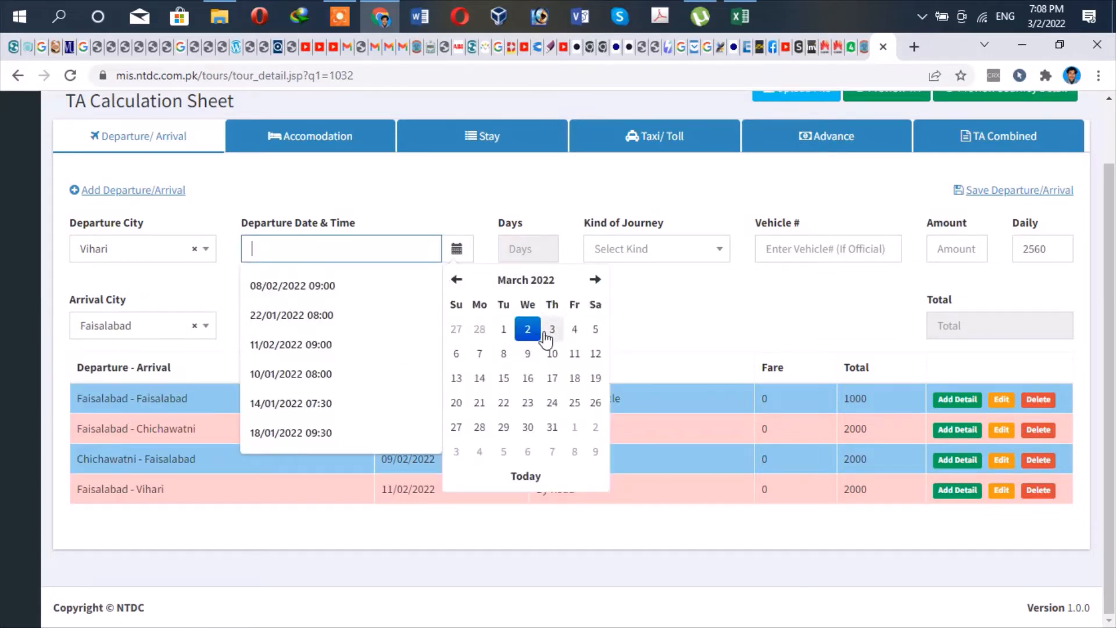
Set the departure date and time of the Vihari to Faisalabad journey to 12/02/2022 09:00.
click(526, 280)
click(514, 329)
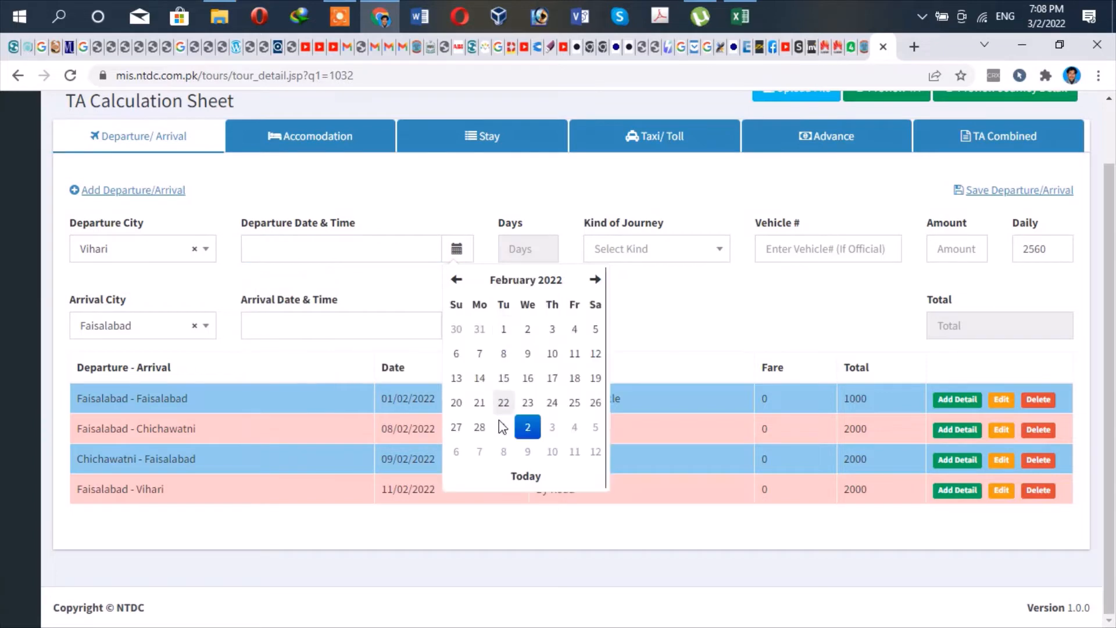
click(595, 351)
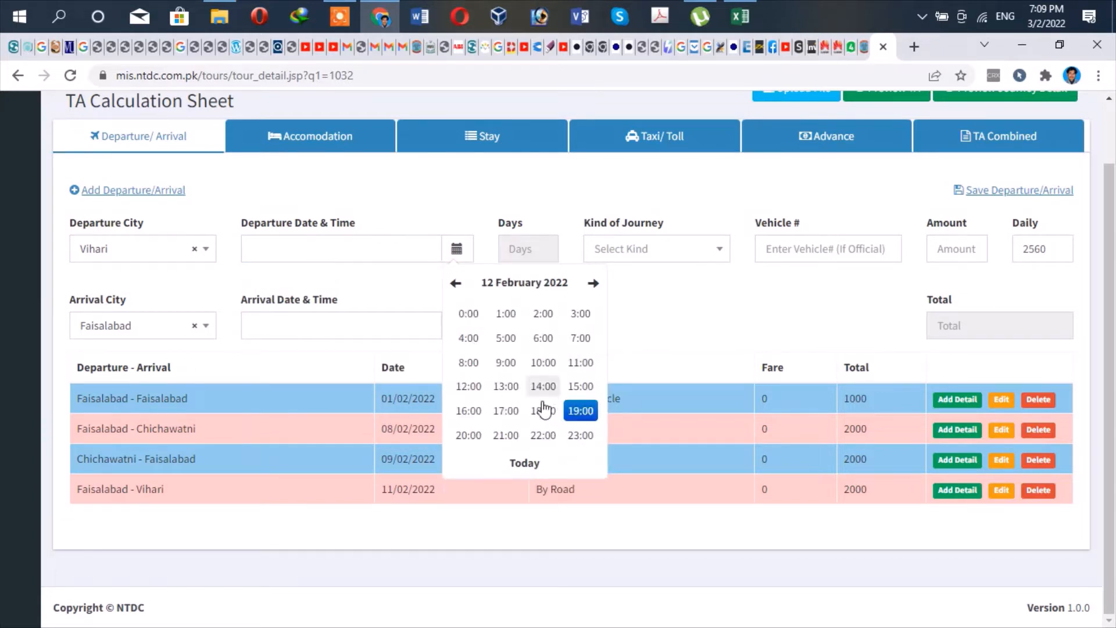
click(505, 362)
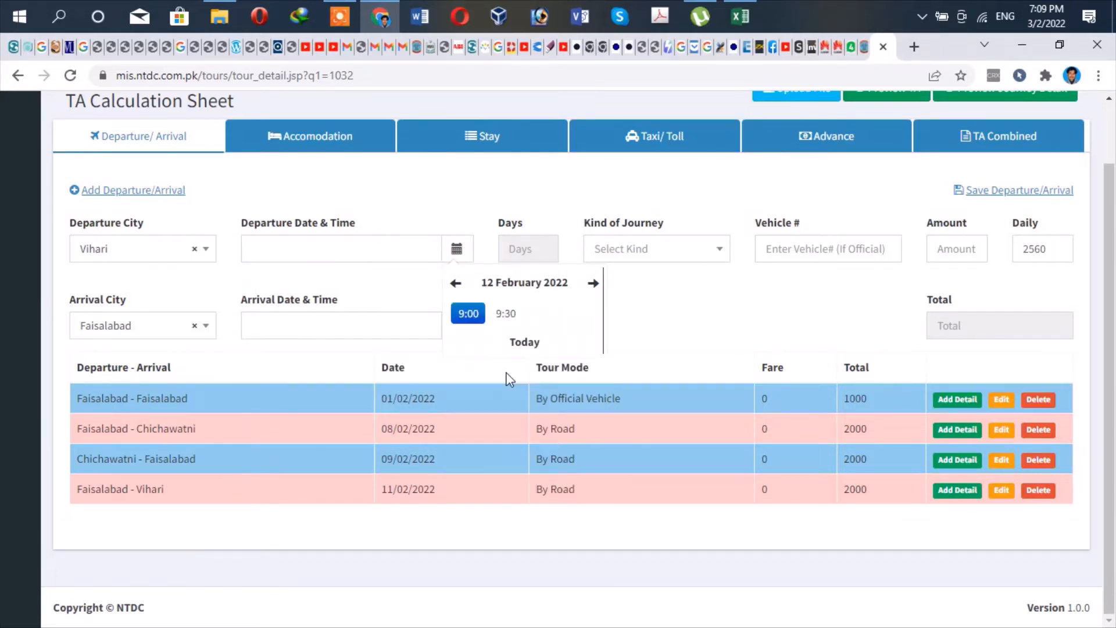
click(467, 313)
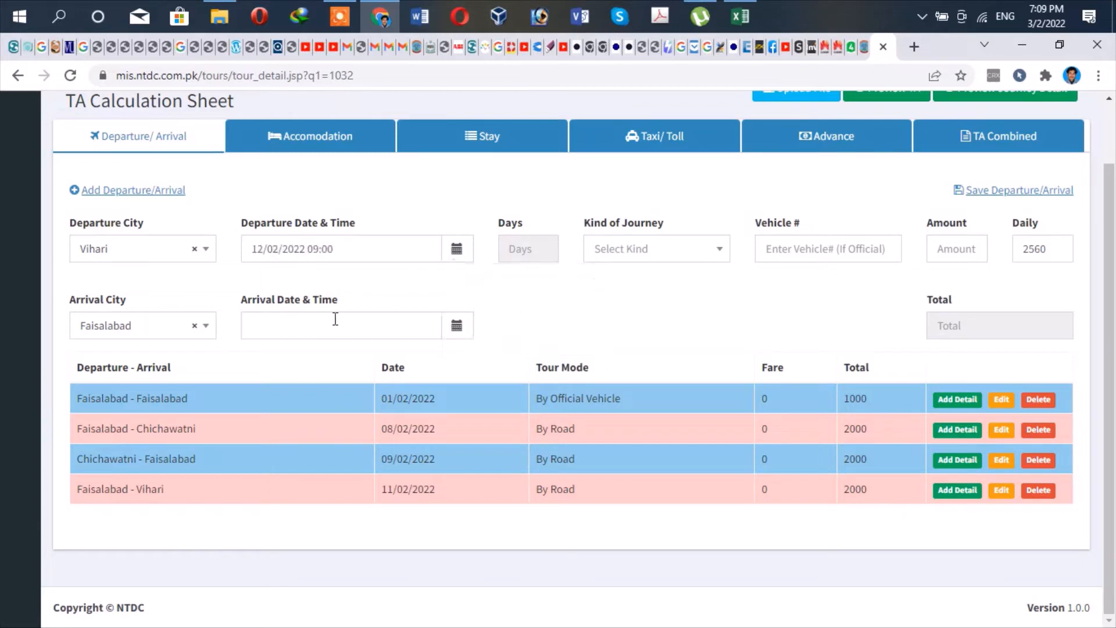
Set the arrival date and time of the Vihari to Faisalabad journey to 12/02/2022 12:00.
click(456, 329)
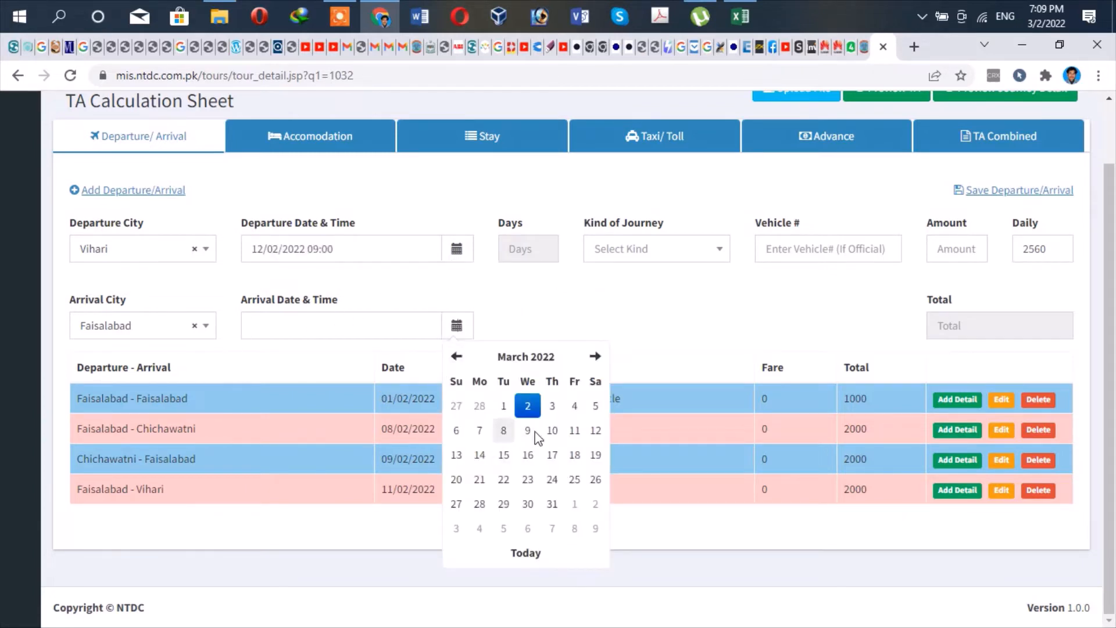
click(519, 357)
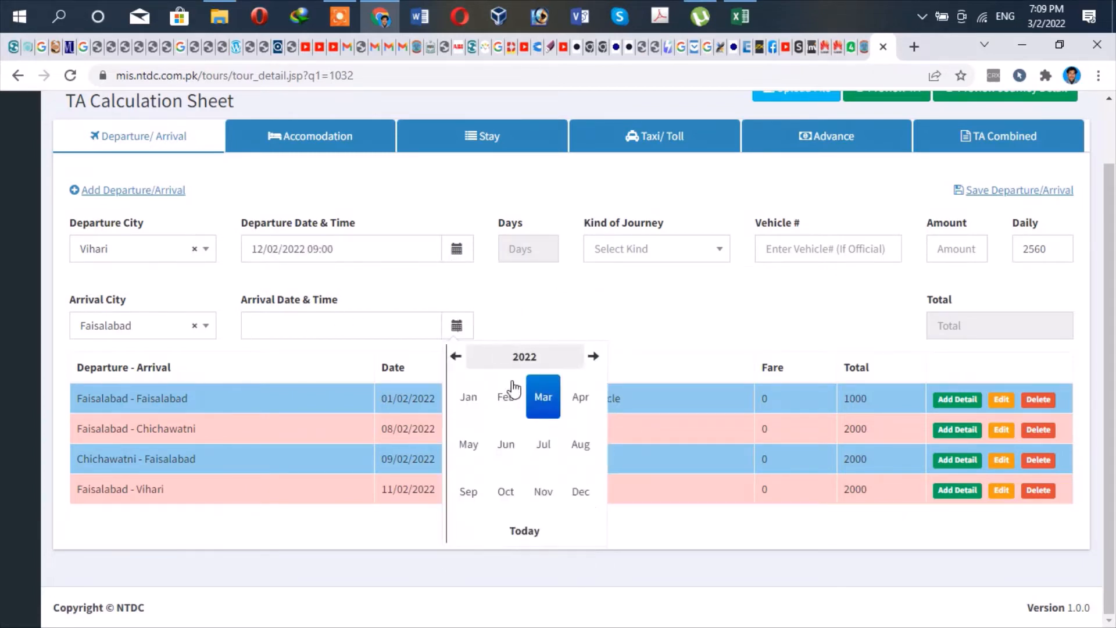
click(507, 398)
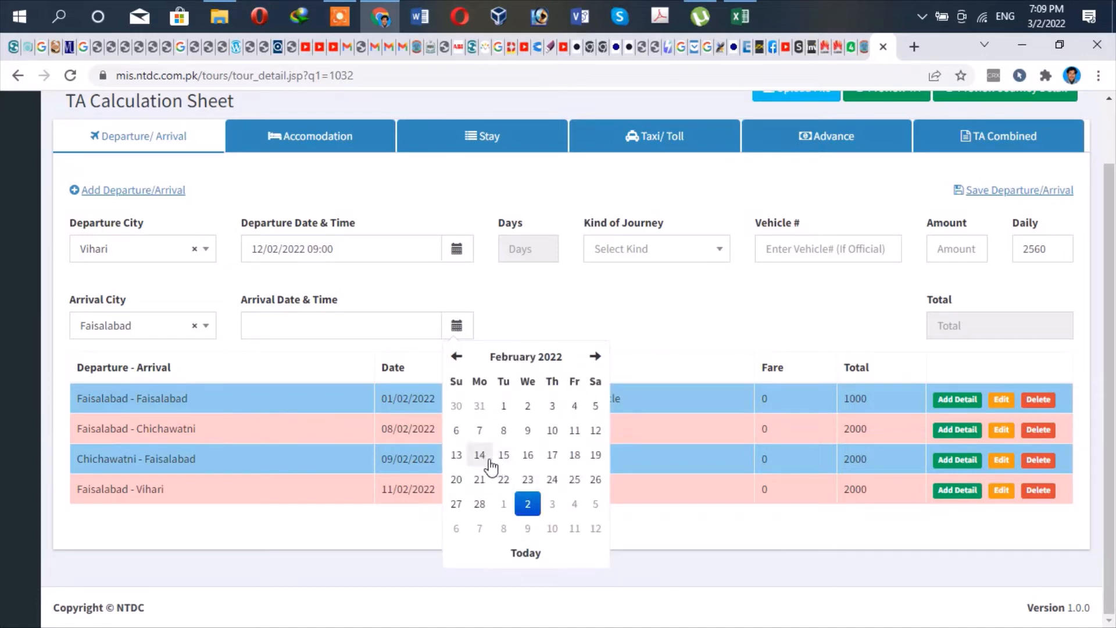
click(596, 433)
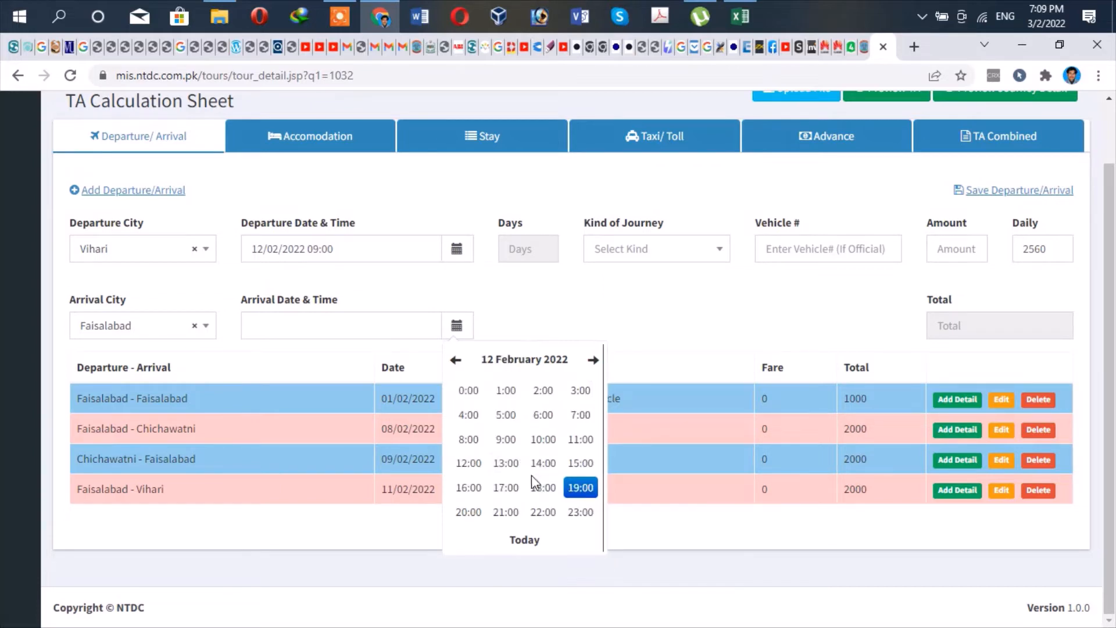
click(469, 462)
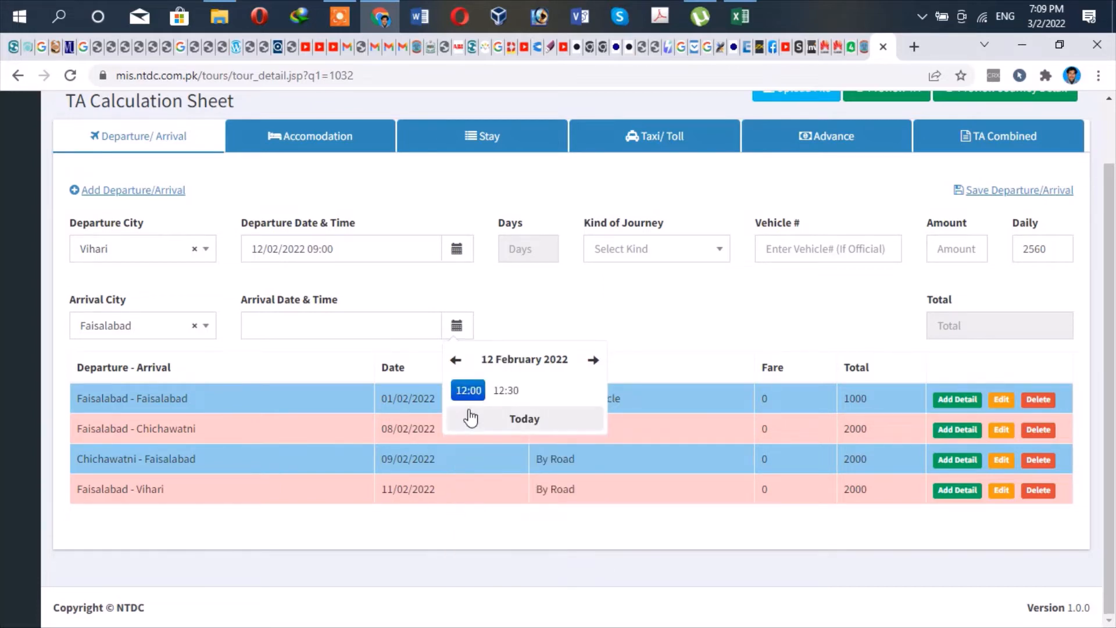
click(469, 390)
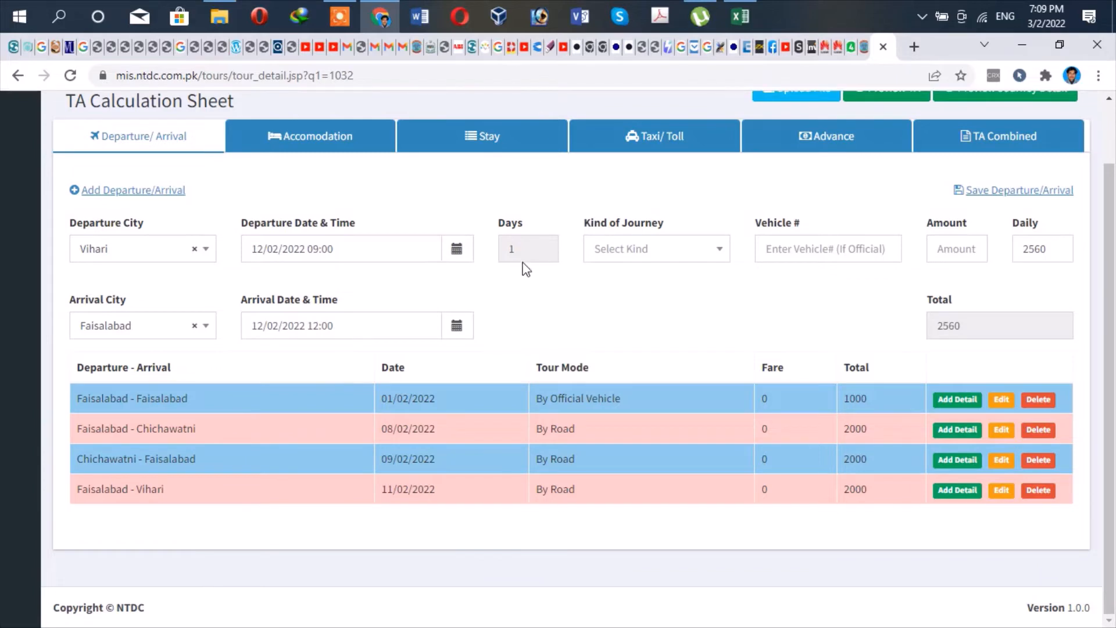
Choose By Road as the kind of journey, set the daily allowance to 2000, and save the Vihari to Faisalabad entry.
click(714, 251)
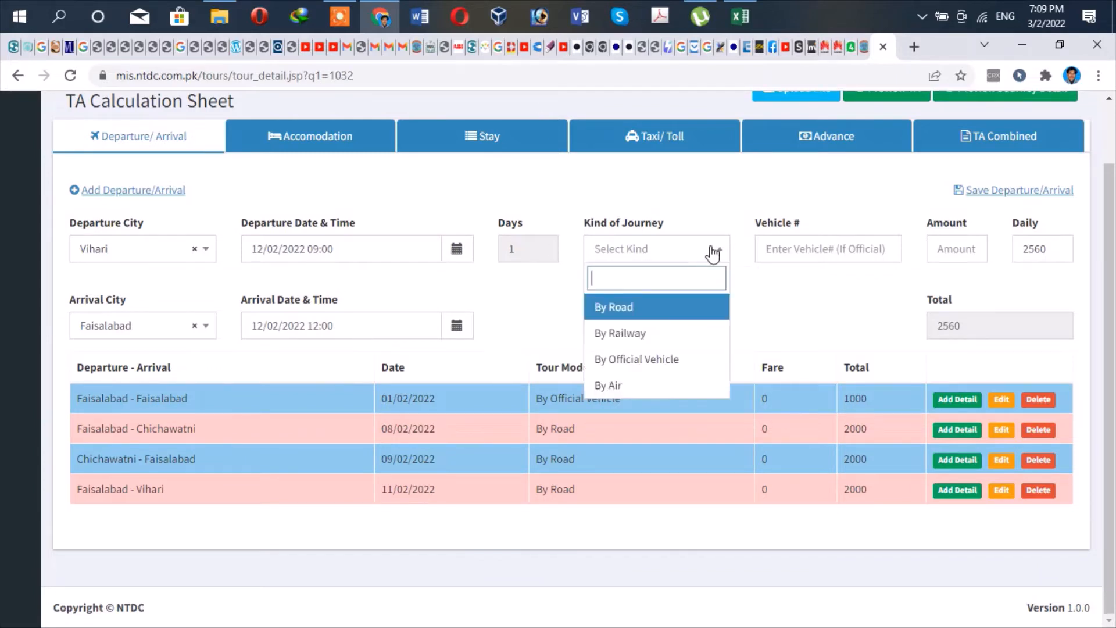
click(643, 308)
click(824, 249)
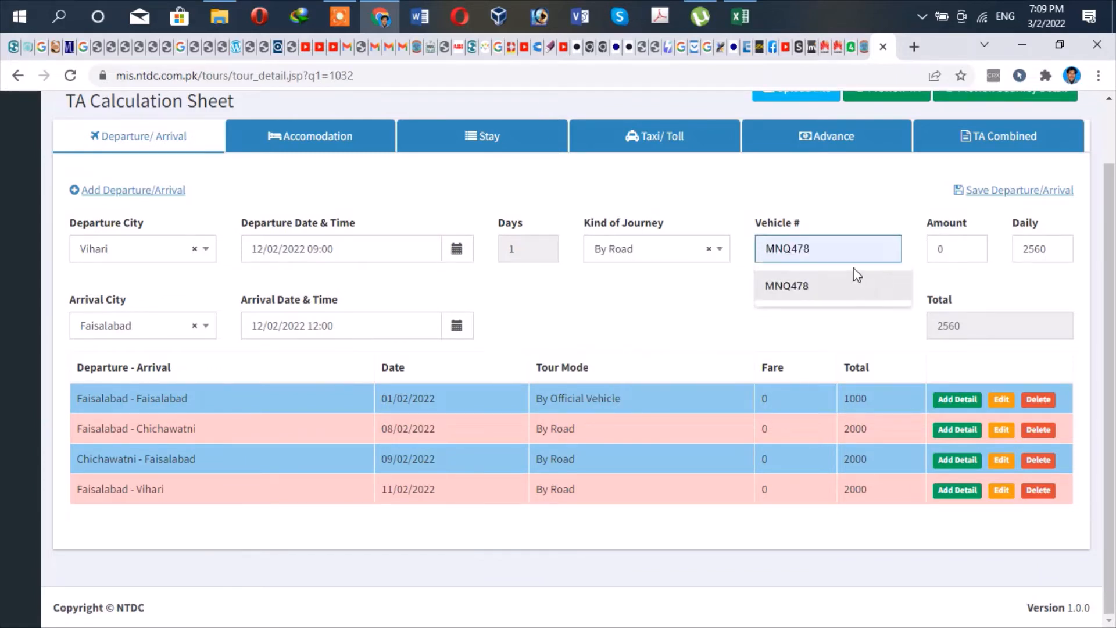
click(892, 274)
click(958, 250)
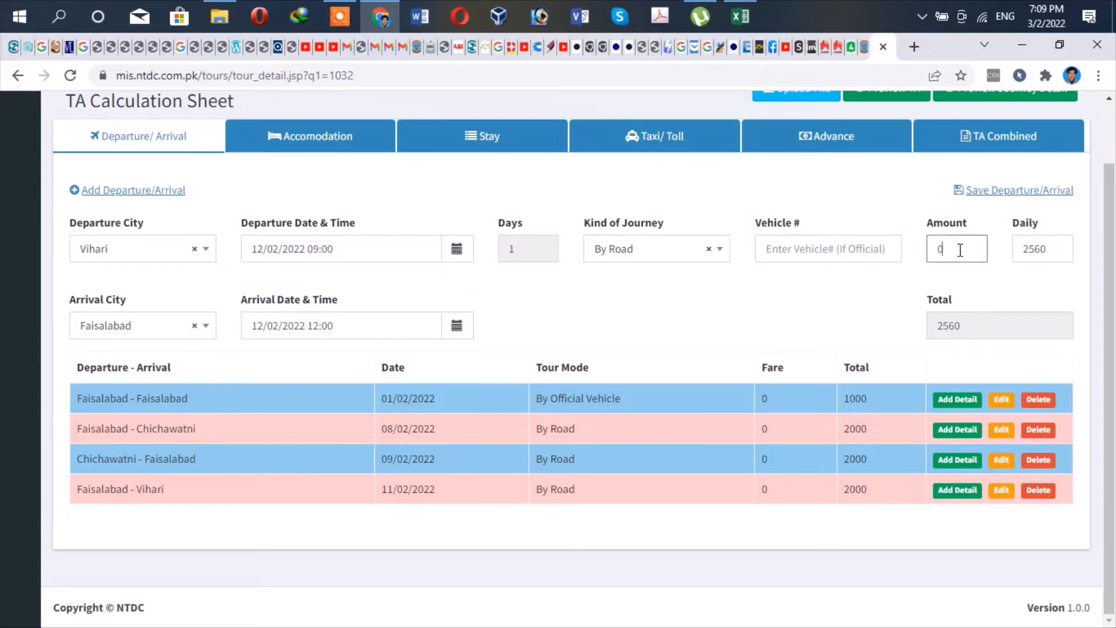
double_click(1046, 250)
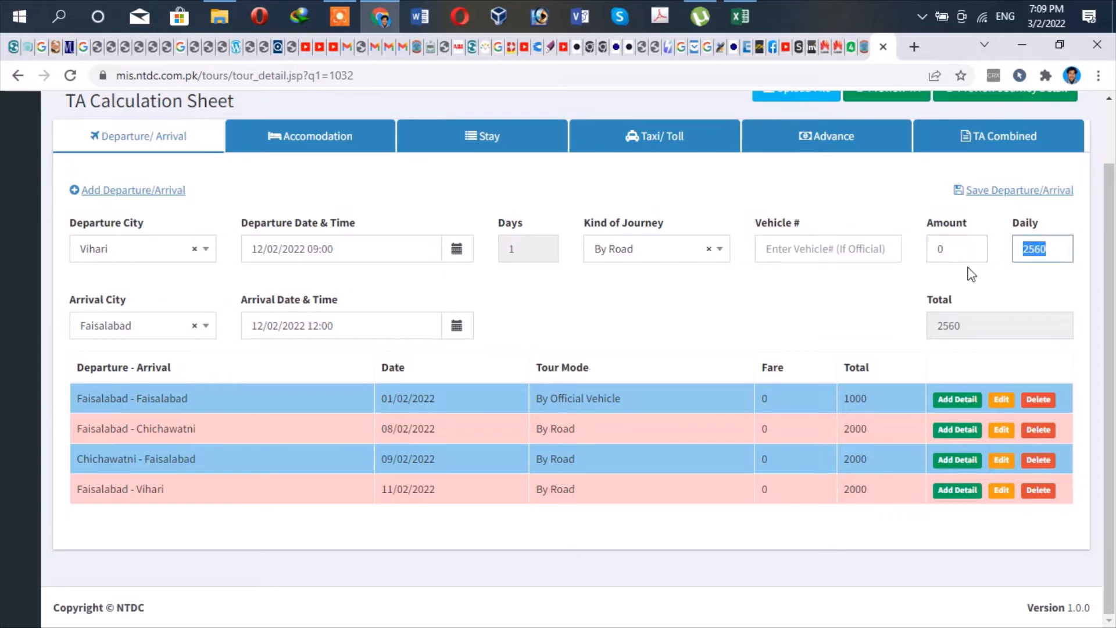
text(2000)
click(1003, 191)
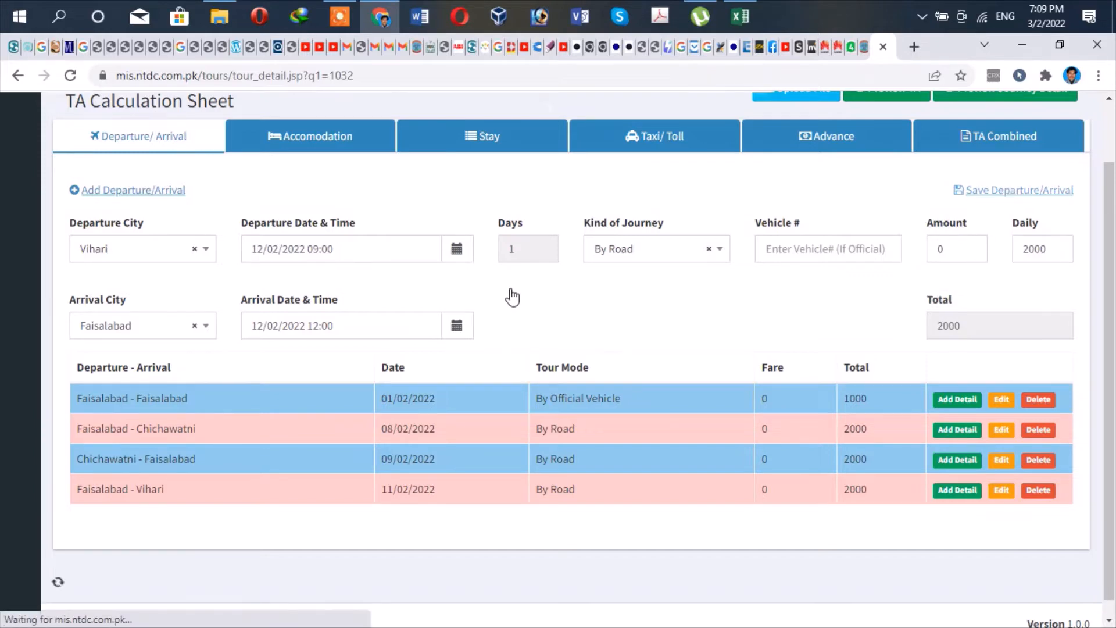
scroll(793, 334, down, 3)
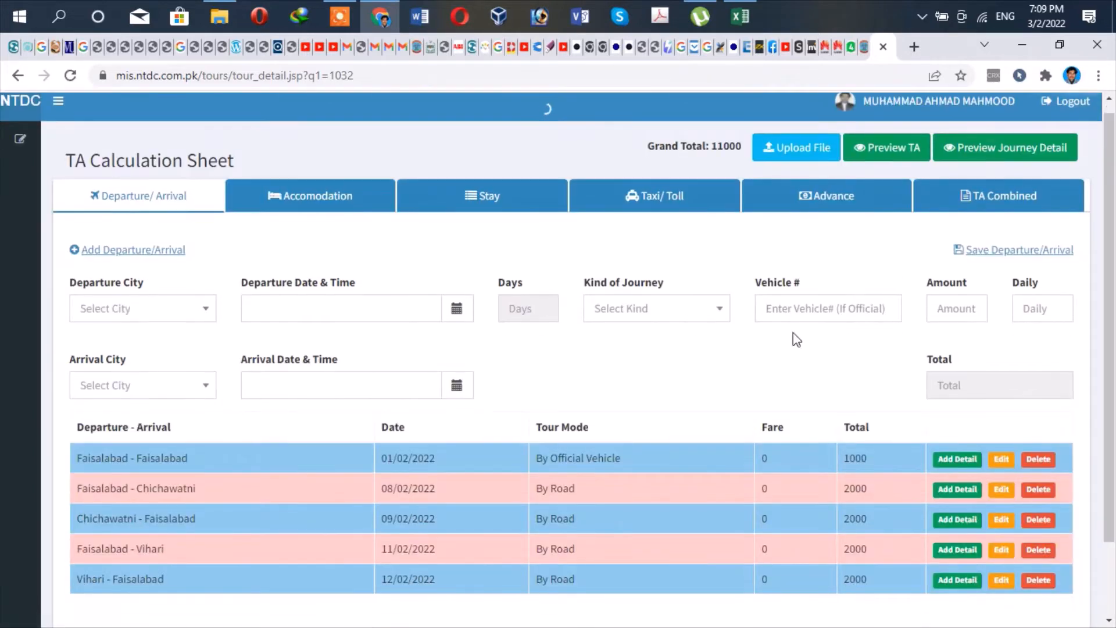
scroll(324, 415, up, 3)
scroll(327, 415, down, 2)
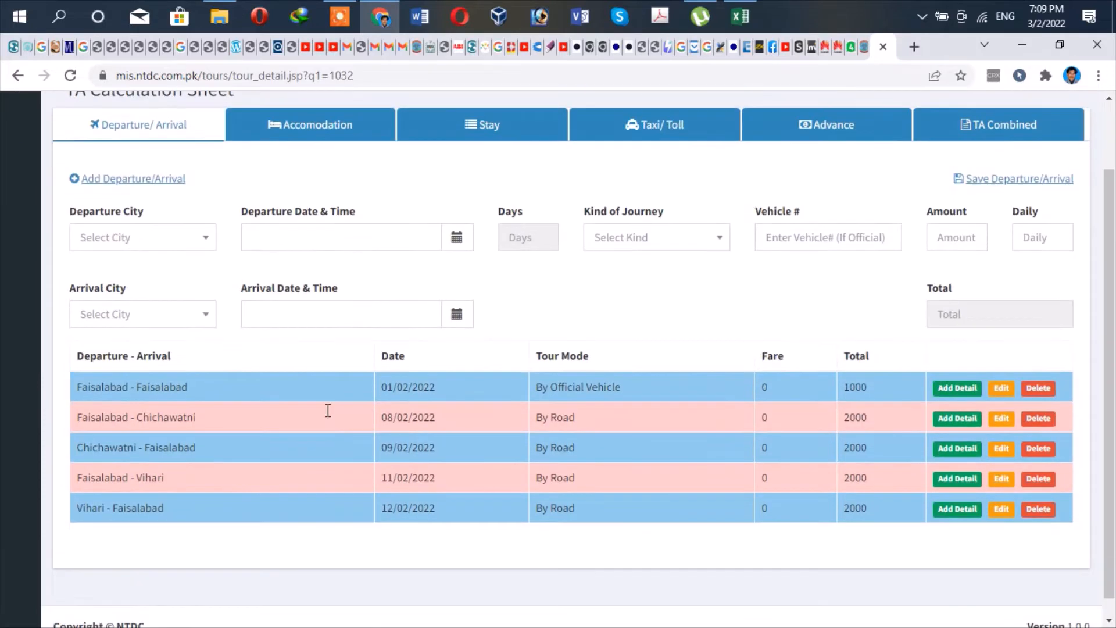
Begin a stay entry for the Faisalabad - Vihari journey of 11/02.
click(486, 124)
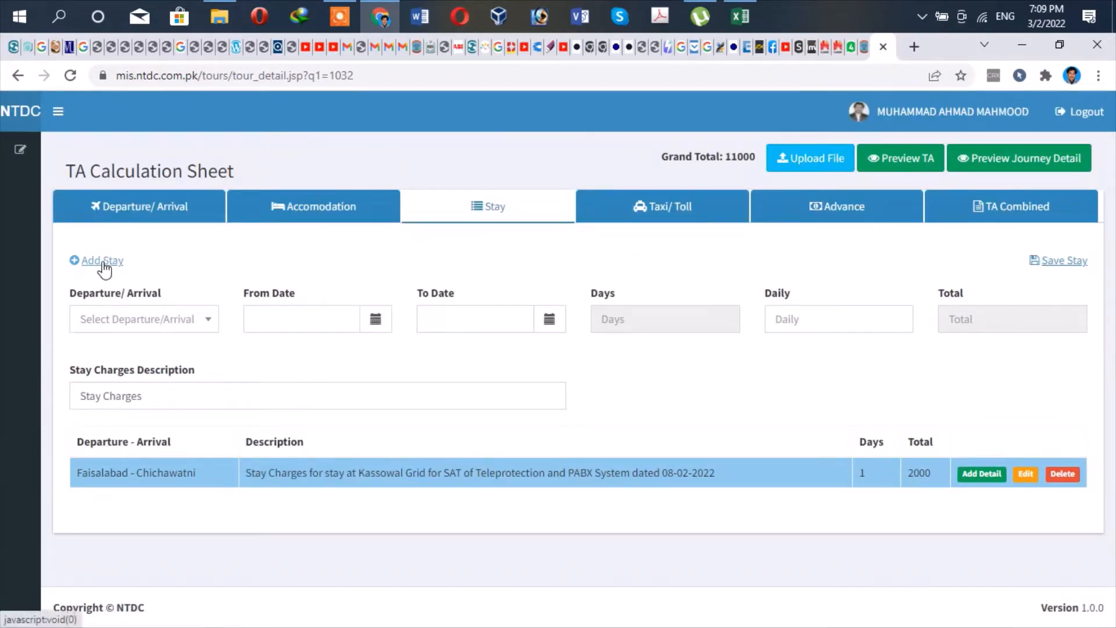
click(198, 318)
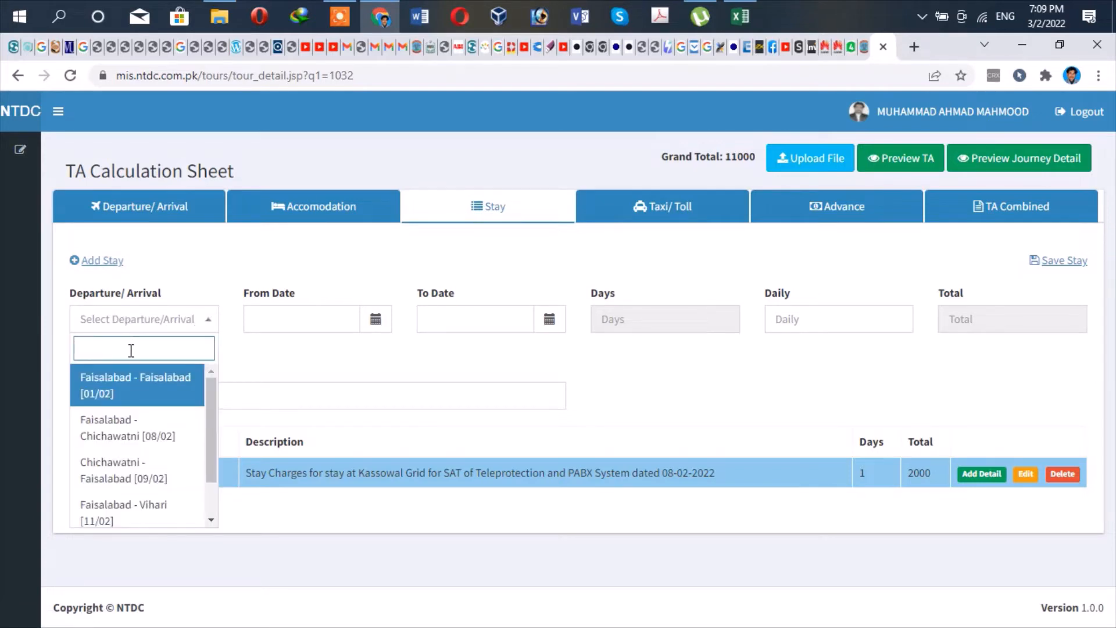
scroll(214, 453, down, 1)
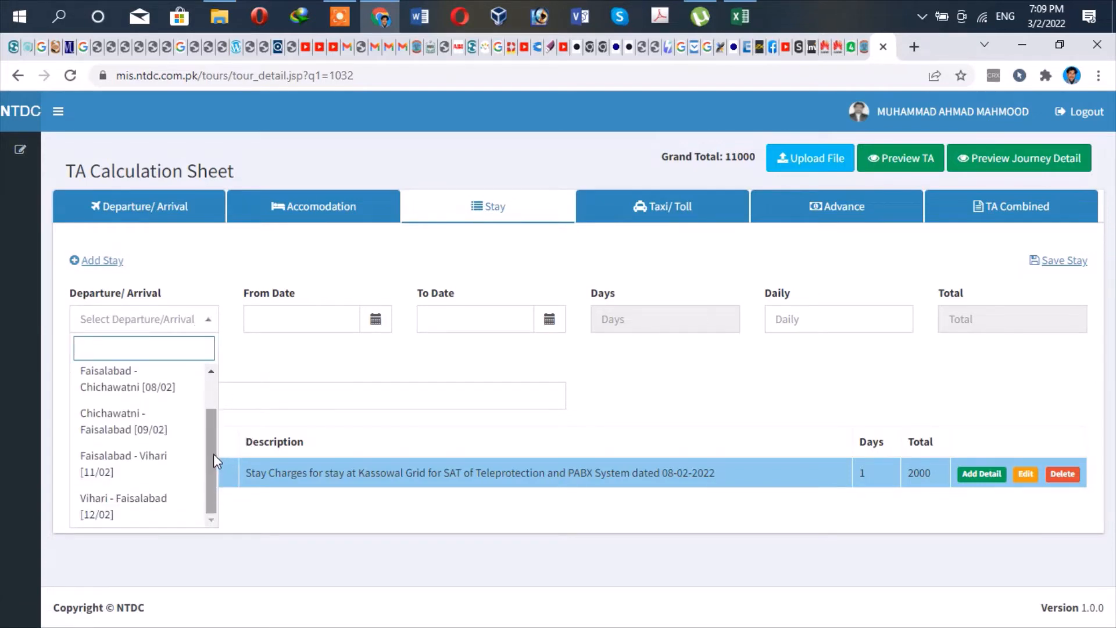
click(160, 458)
Set the From Date of the Faisalabad - Vihari stay to 11/02/2022.
click(375, 325)
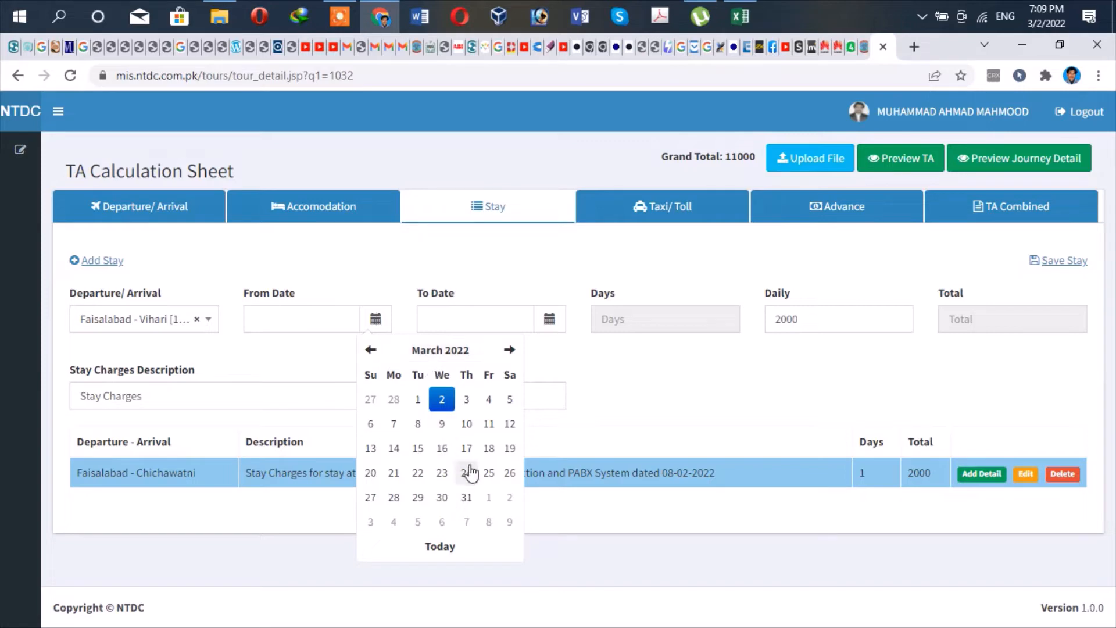
click(489, 424)
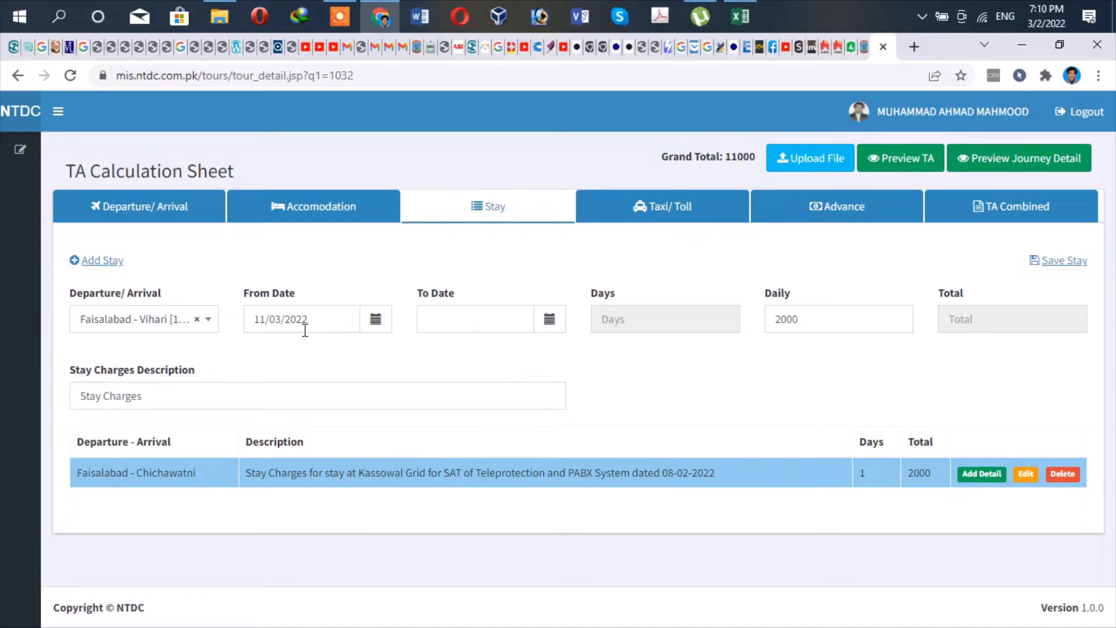
click(376, 322)
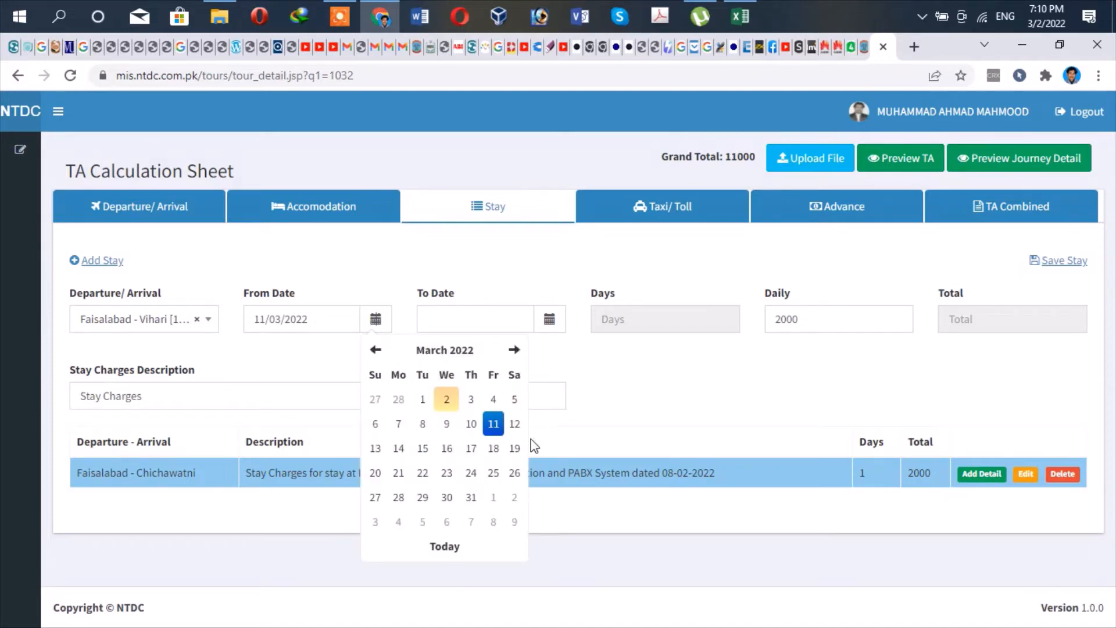
click(439, 351)
click(425, 391)
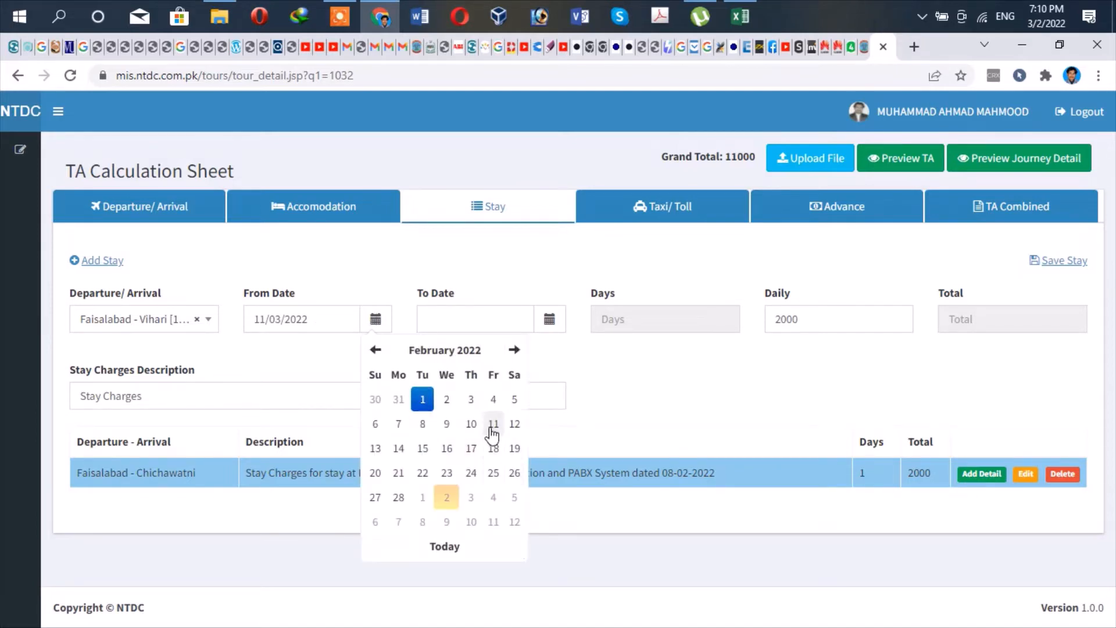
click(492, 424)
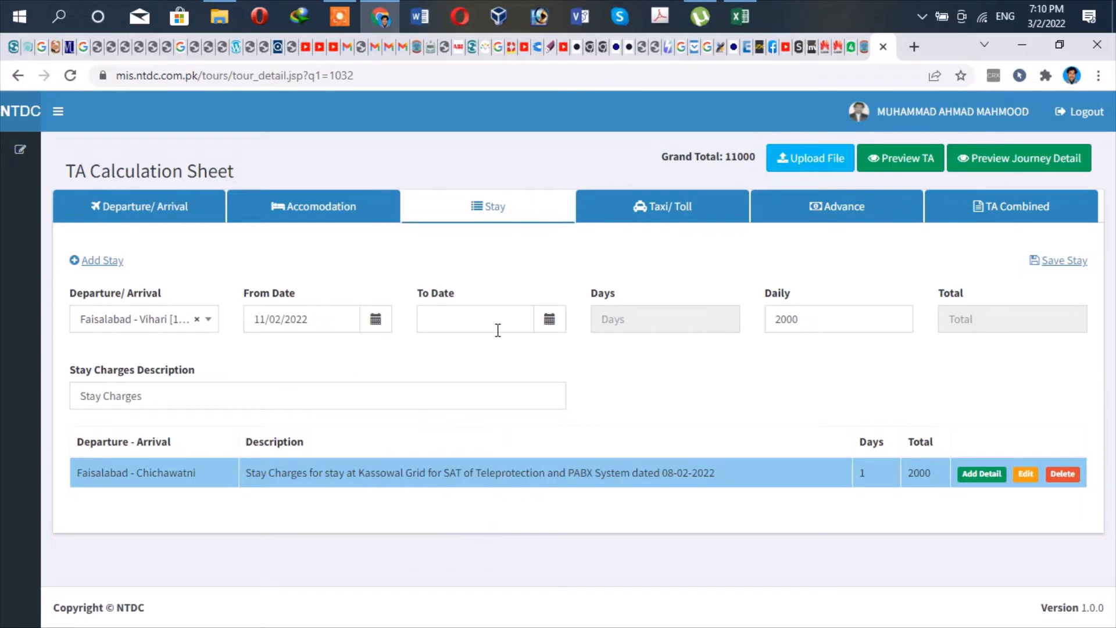
Set the To Date of the Faisalabad - Vihari stay to 11/02/2022 and save the stay.
click(552, 321)
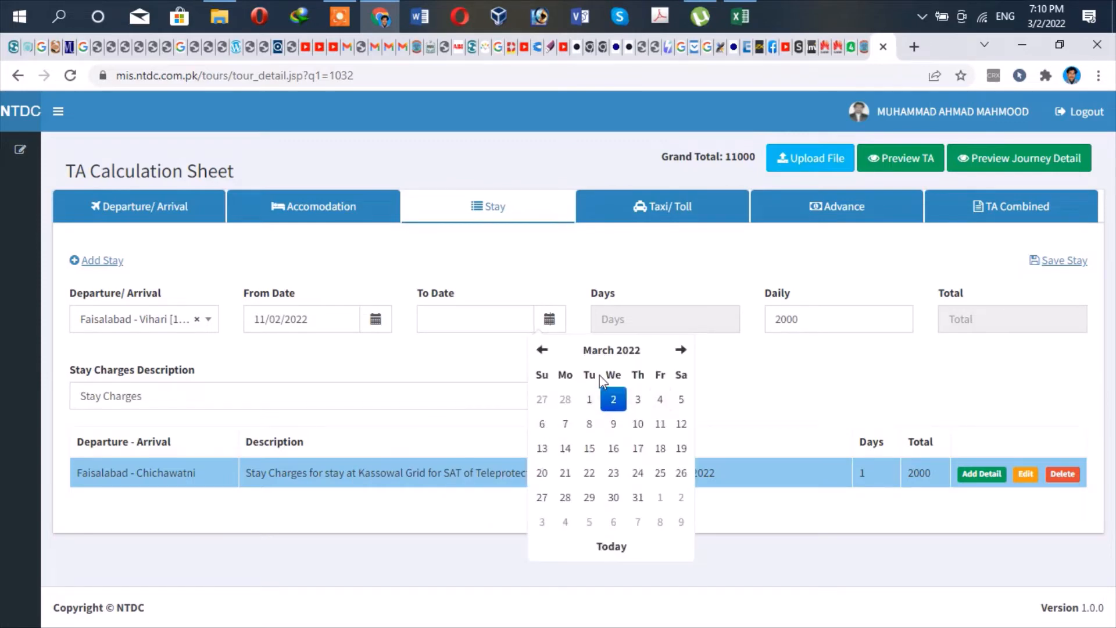
click(602, 356)
click(590, 391)
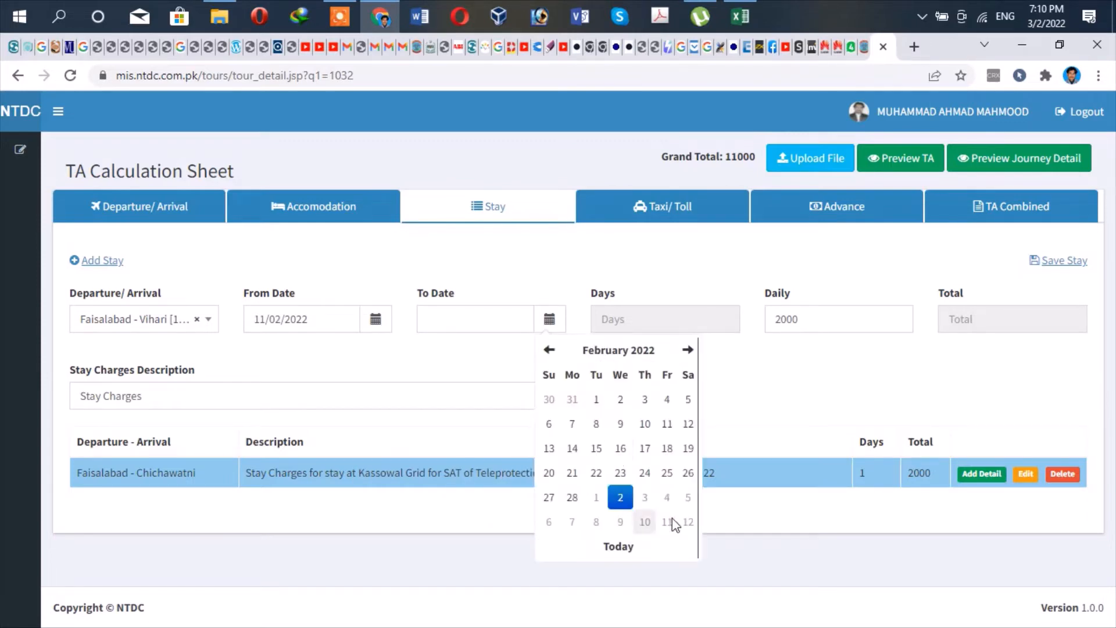
click(669, 423)
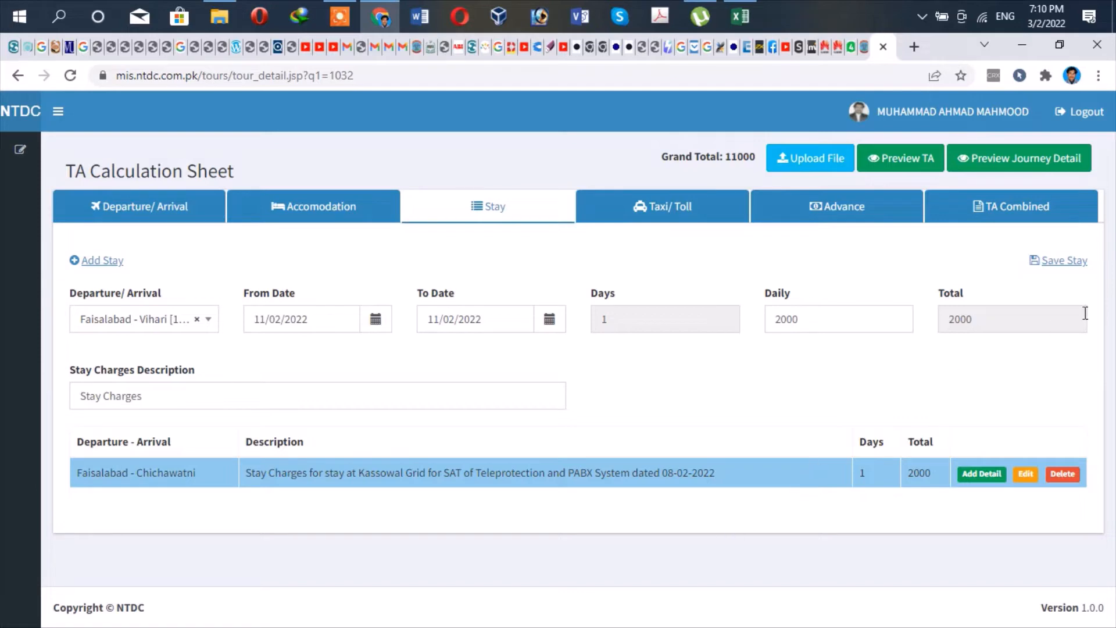
click(1064, 270)
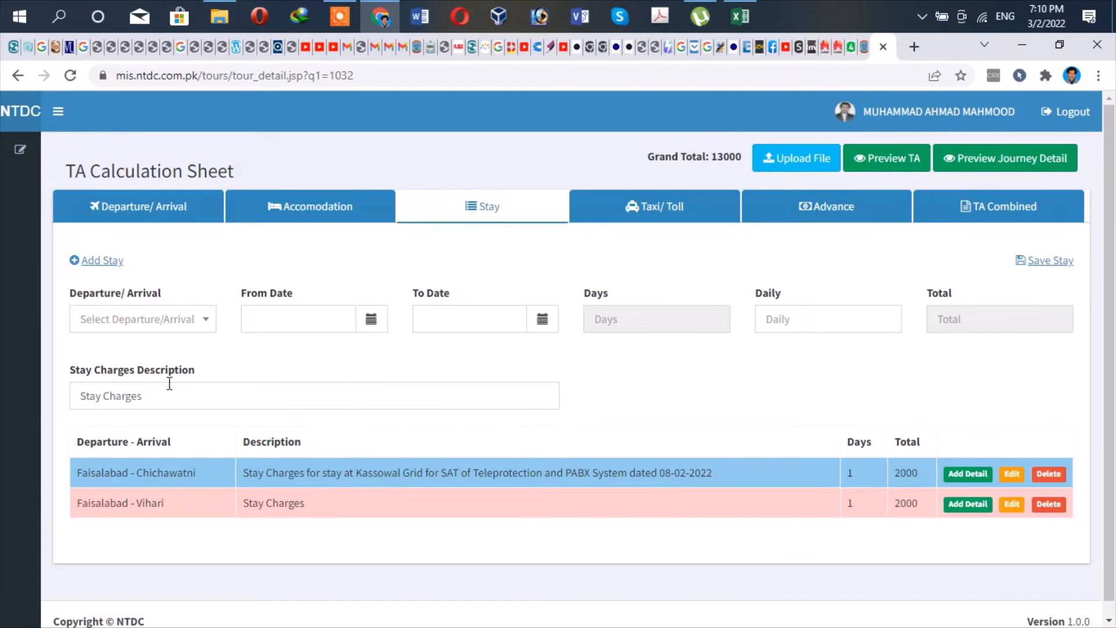
Edit the Faisalabad - Vihari stay's description to "Stay Charges for stay at 2200kV Vehari Grid for SAT of Teleprotection dated 11-02-2022" and save it.
click(1011, 506)
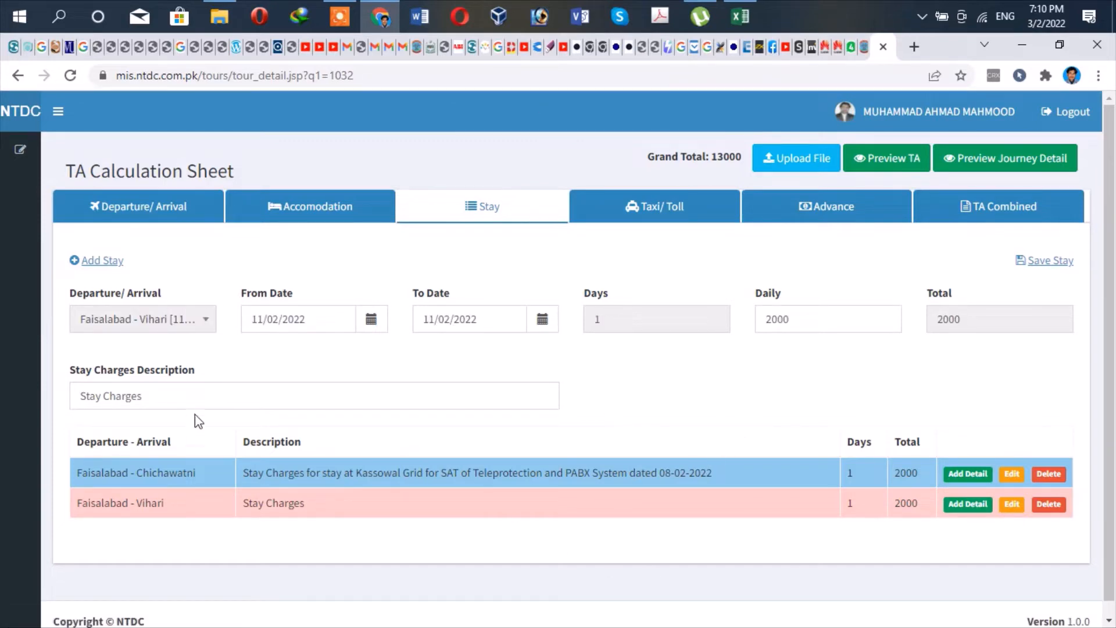
click(228, 391)
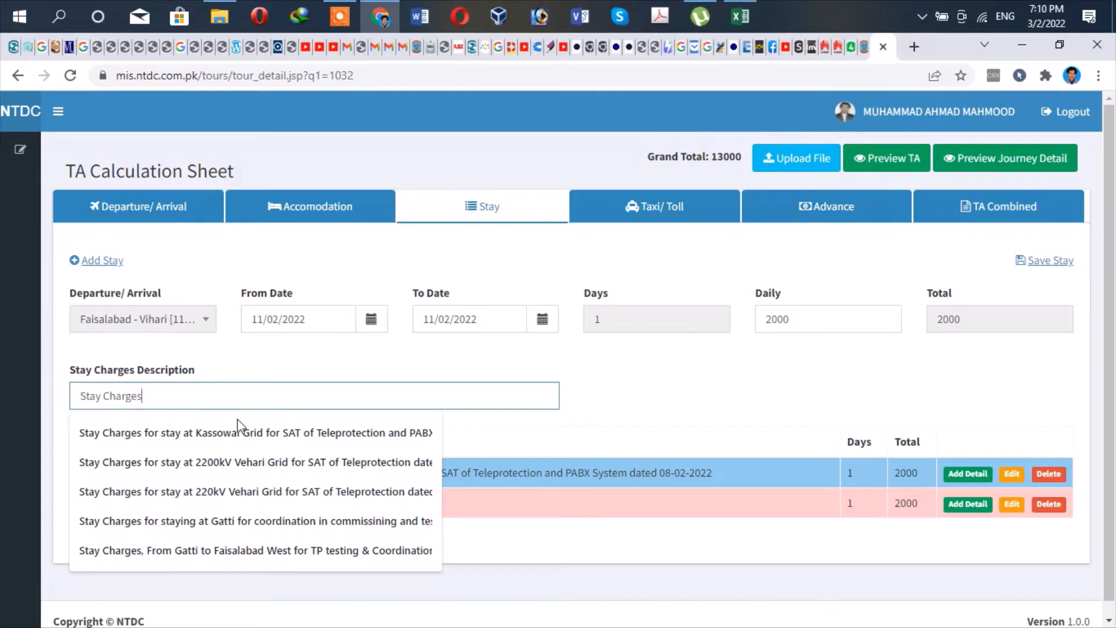
click(276, 464)
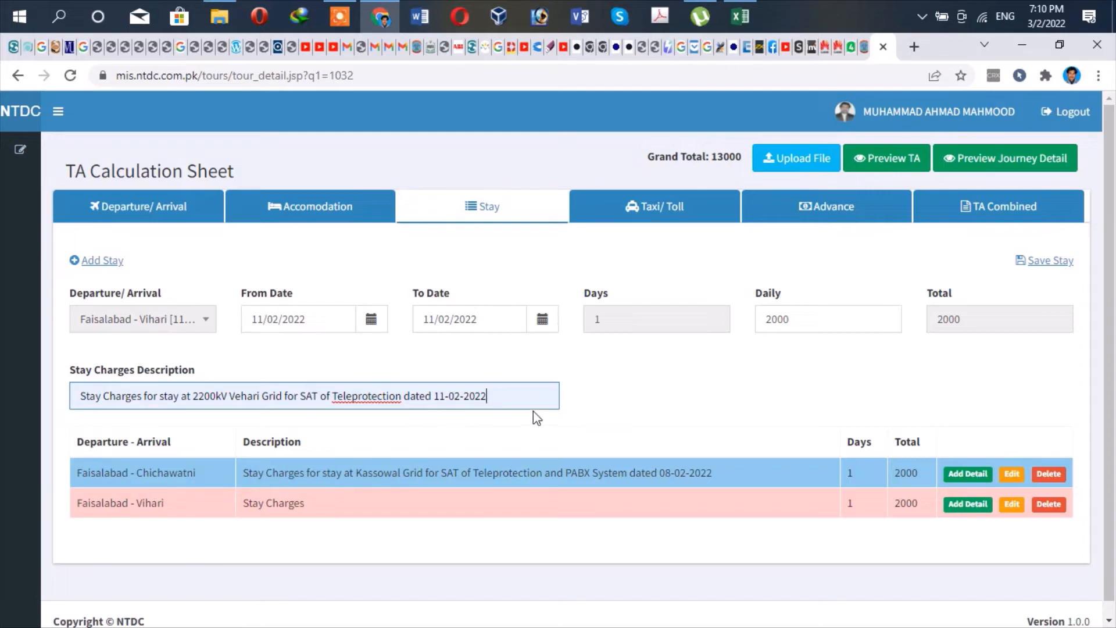
click(1051, 260)
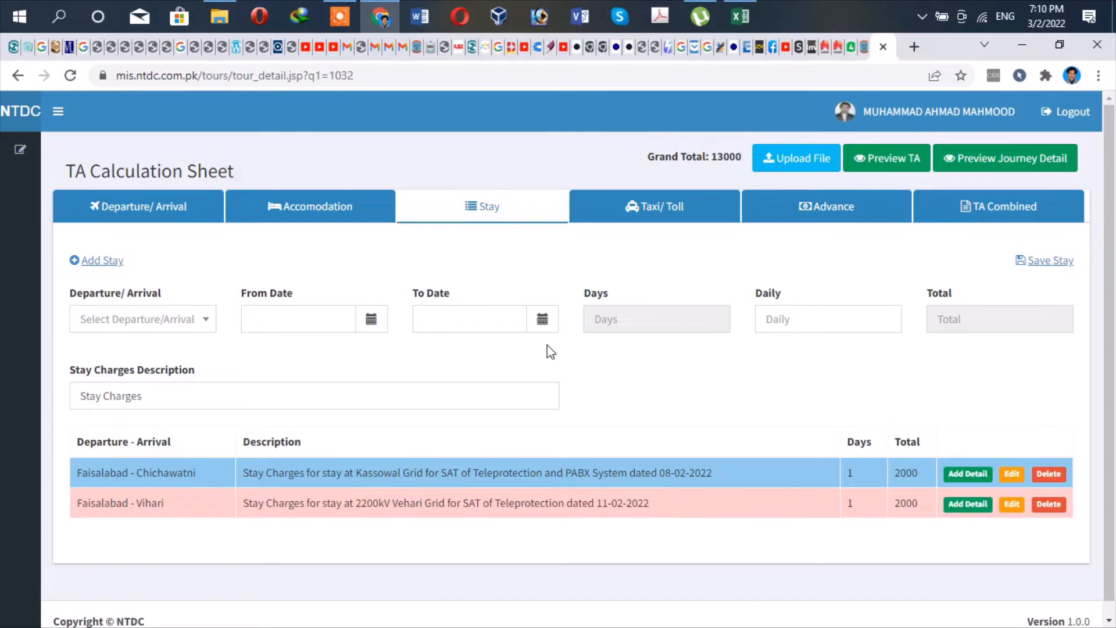
Review the saved departure/arrival journeys, then switch to the February log book in Excel and examine its remaining trips.
click(117, 208)
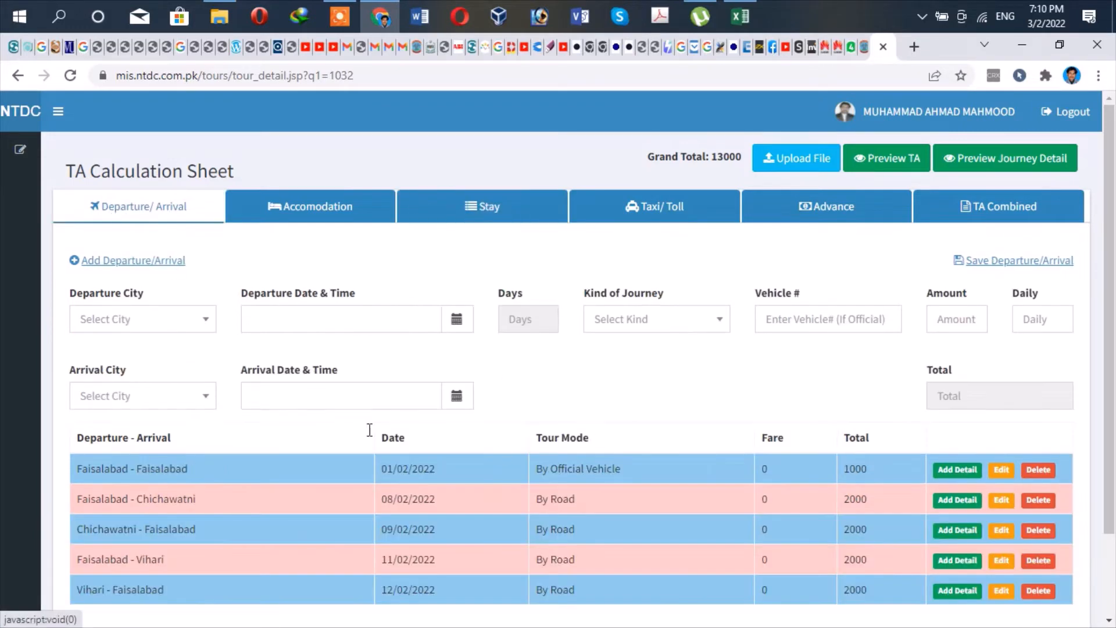
click(739, 16)
scroll(628, 406, down, 3)
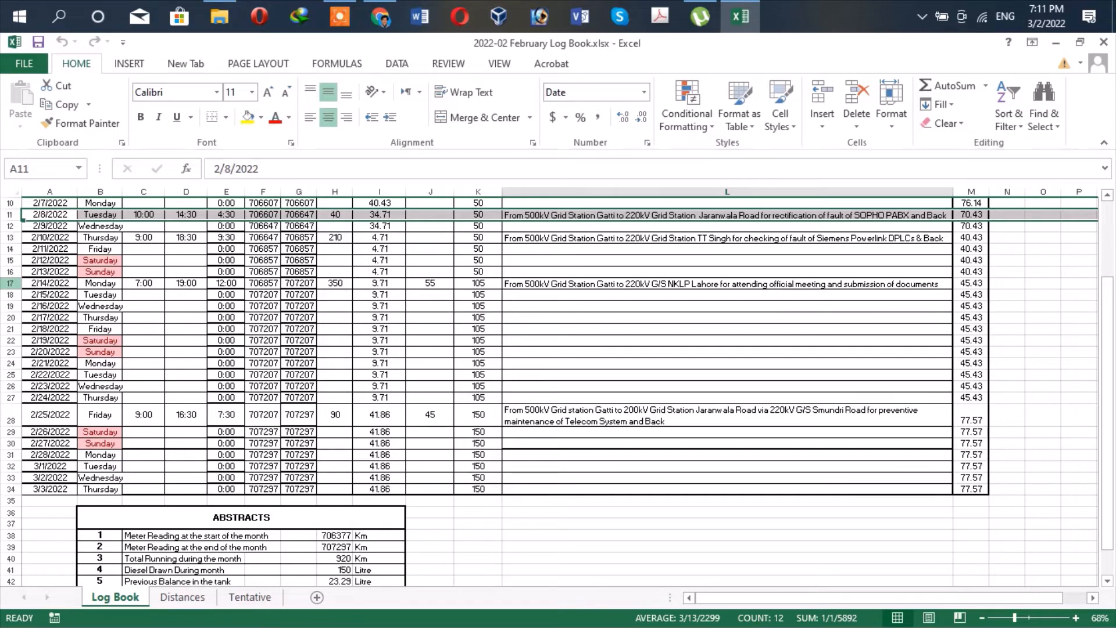
Check the 14 February trip in the log book, then return to the TA sheet and add a departure/arrival from Faisalabad to Lahore.
click(10, 283)
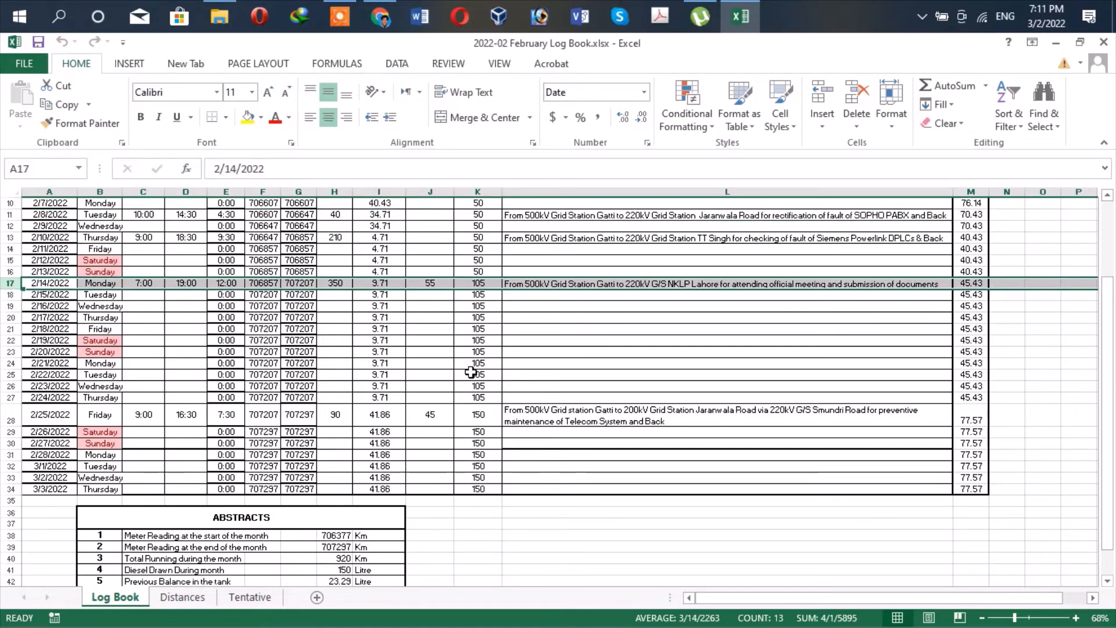
click(1056, 41)
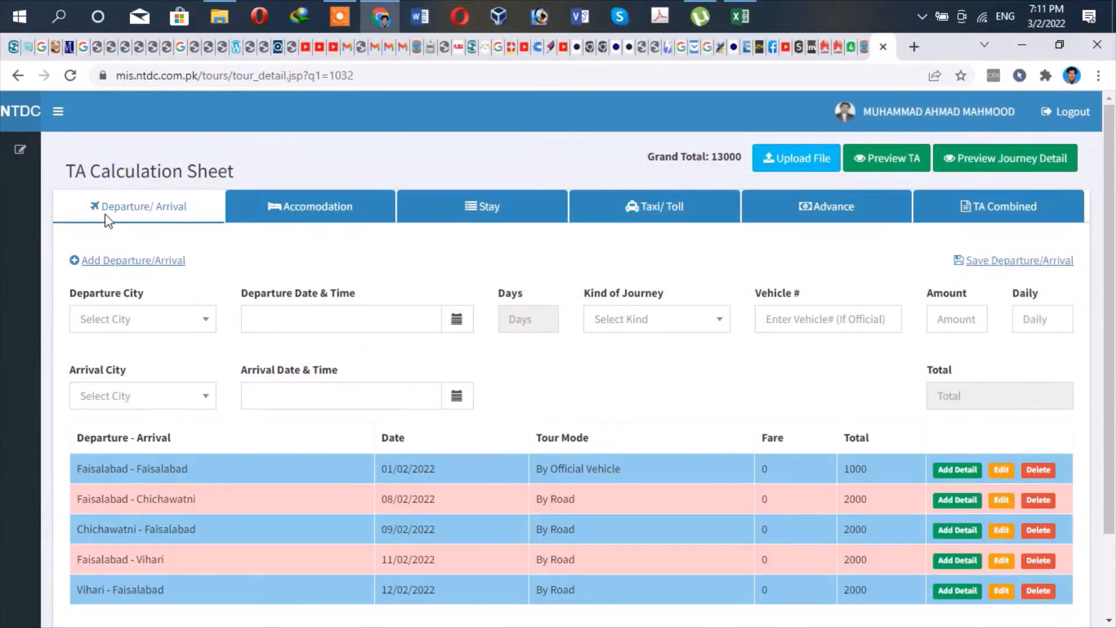
scroll(139, 268, down, 2)
click(146, 180)
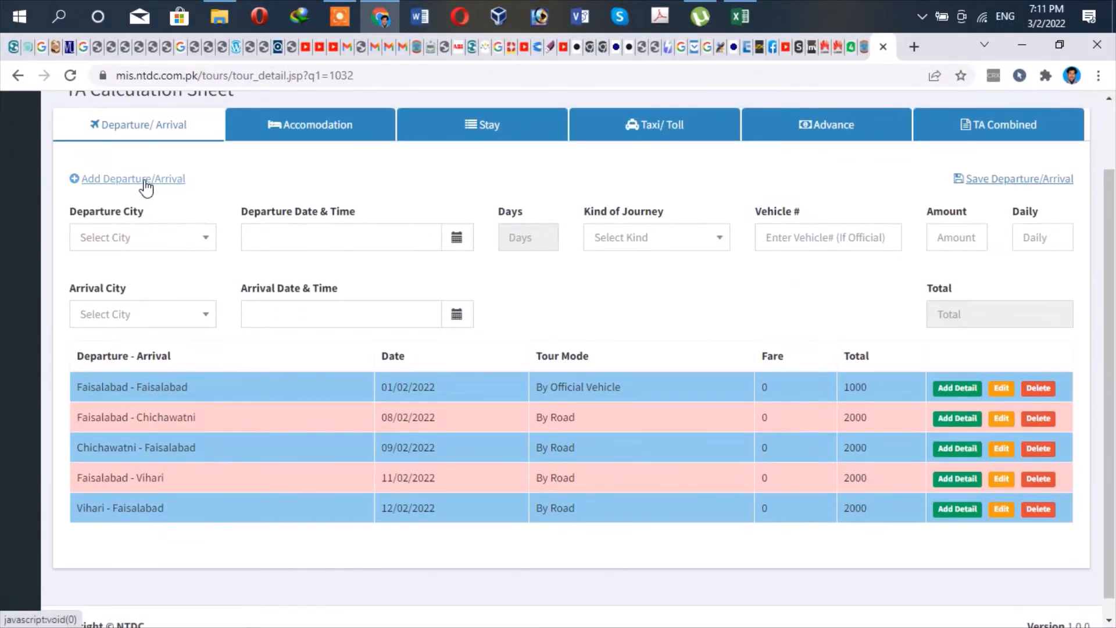
click(131, 239)
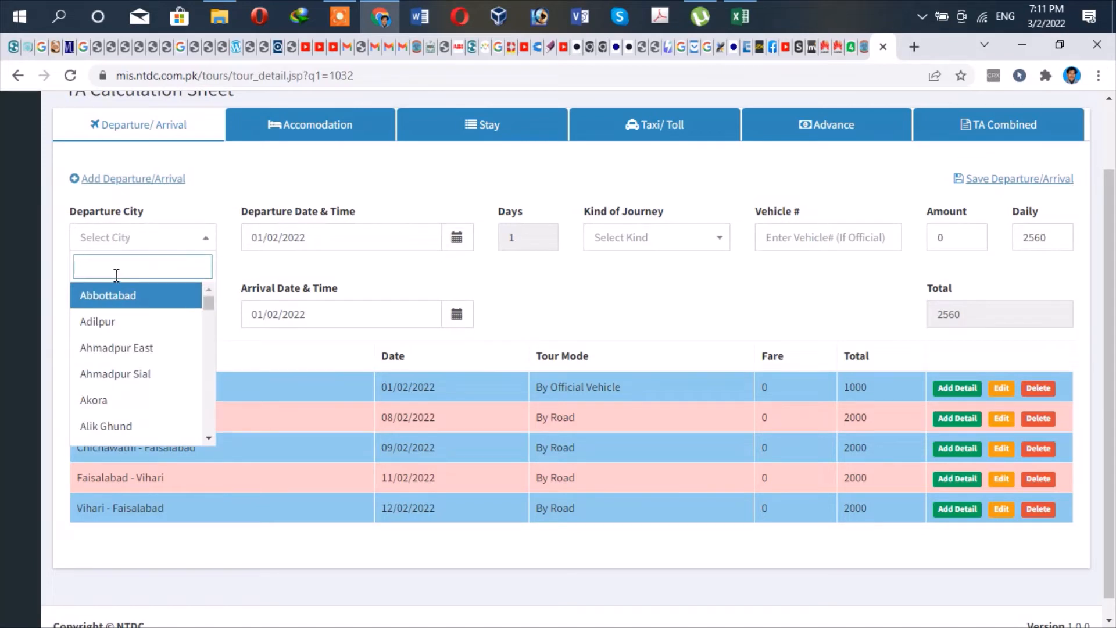
text(fa)
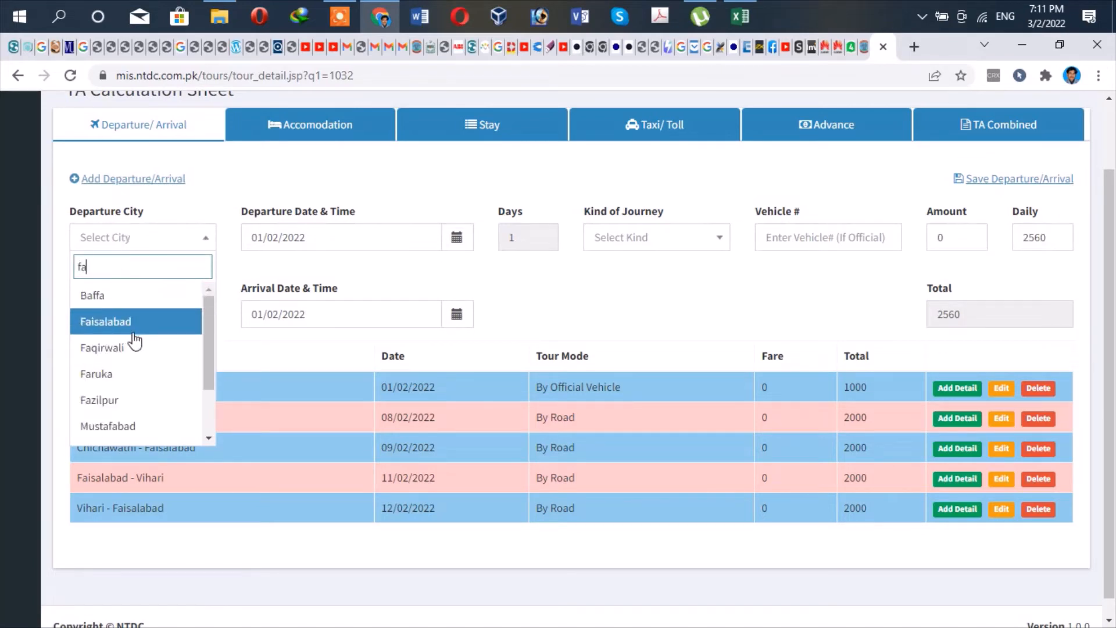
click(134, 336)
click(114, 317)
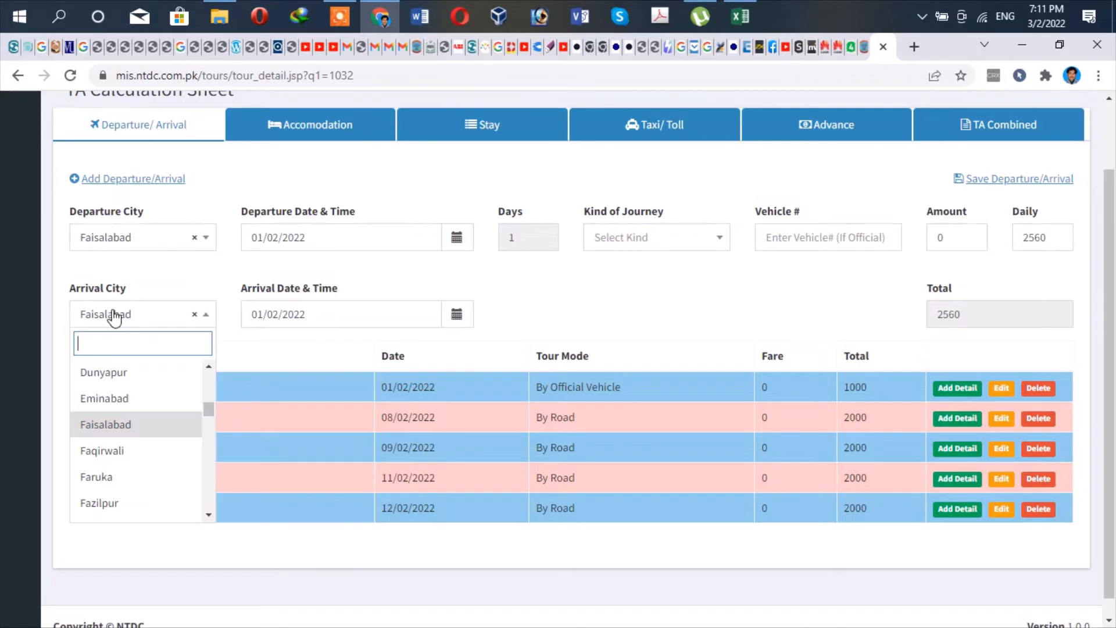
text(laho)
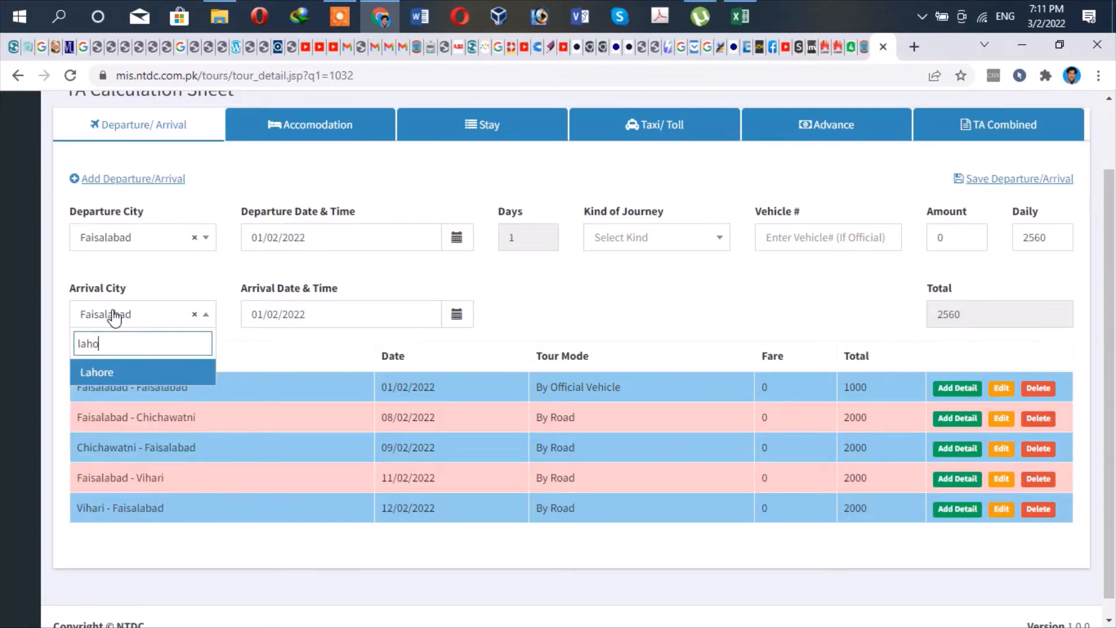
click(104, 373)
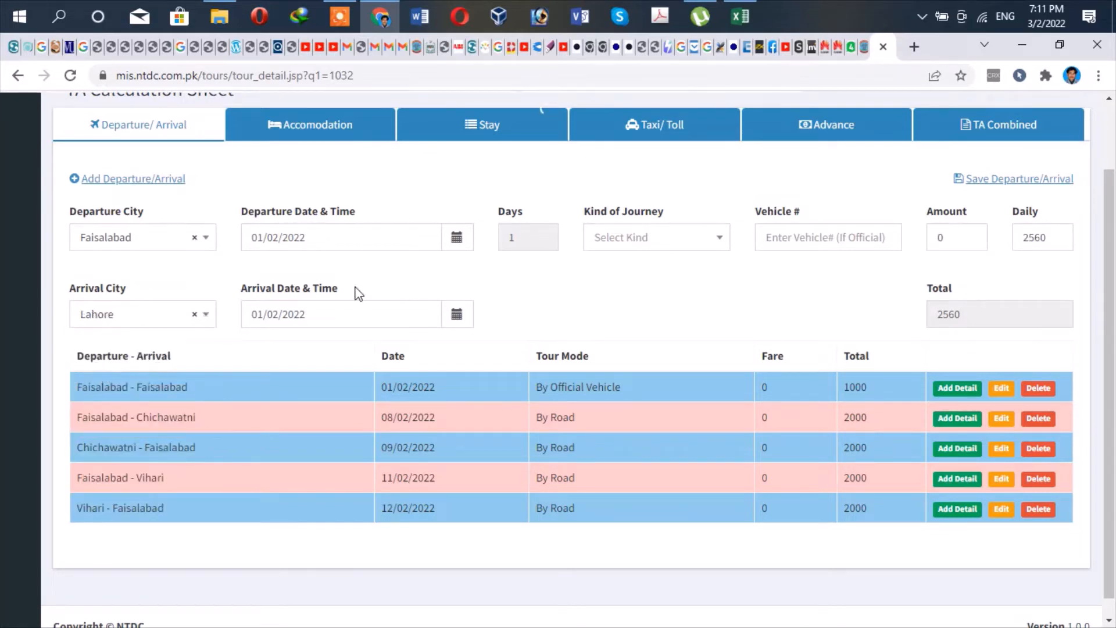
Set the Departure Date & Time of the Faisalabad - Lahore journey to 14/02/2022 07:15.
click(340, 312)
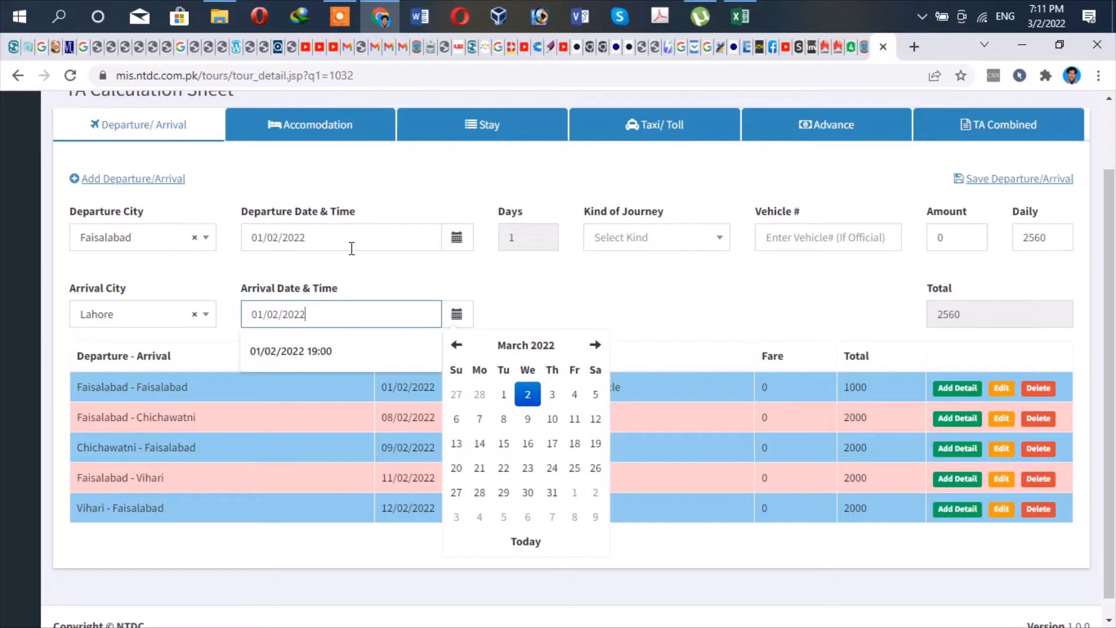
click(372, 240)
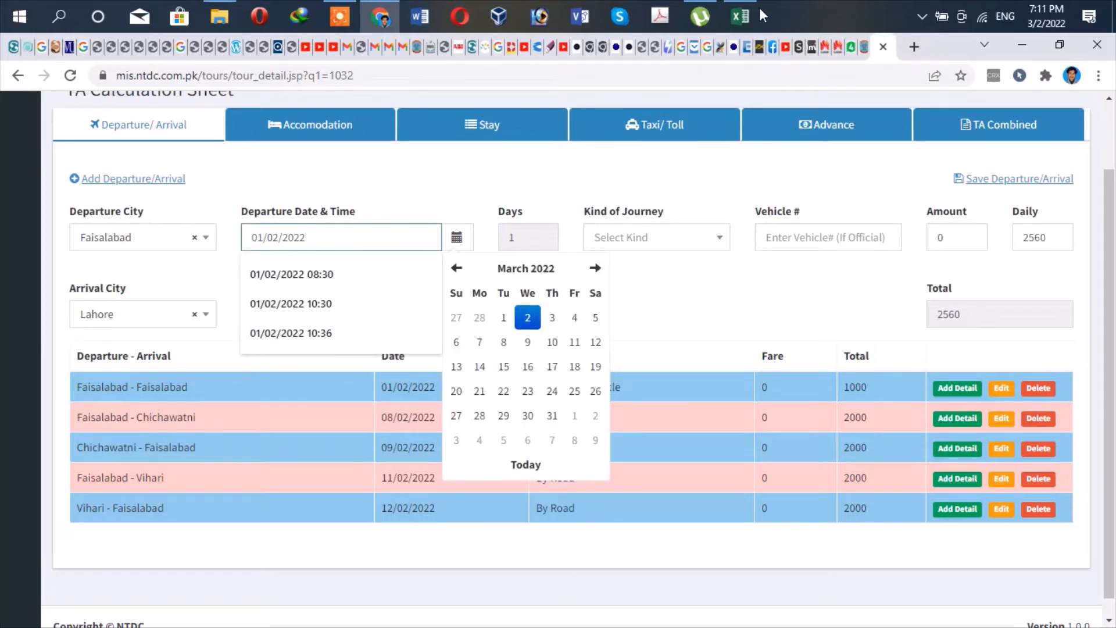
click(318, 239)
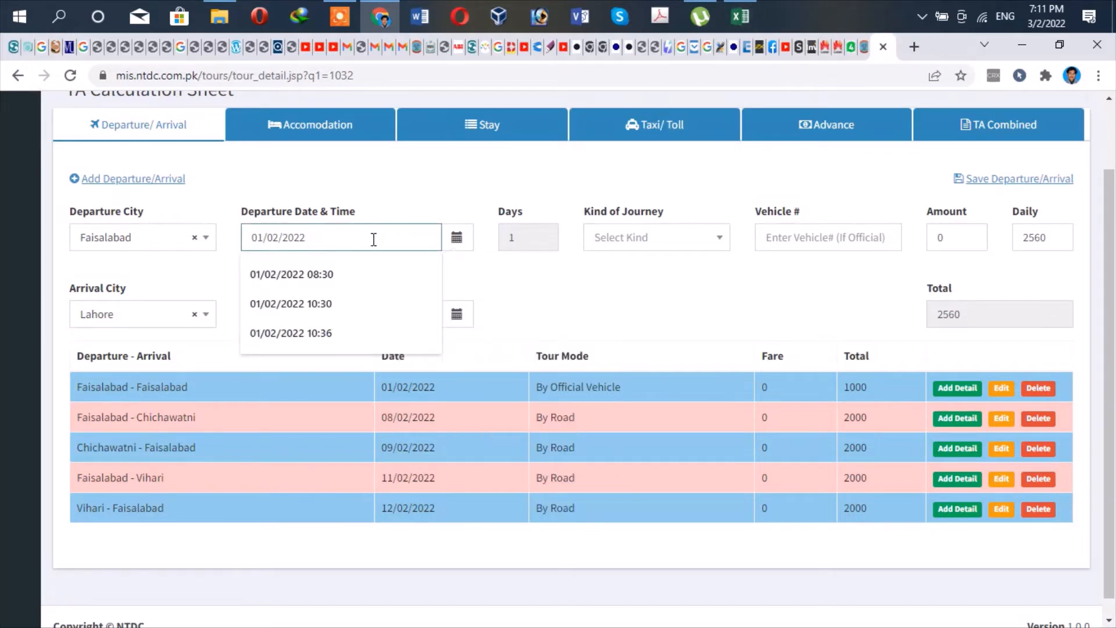
click(456, 237)
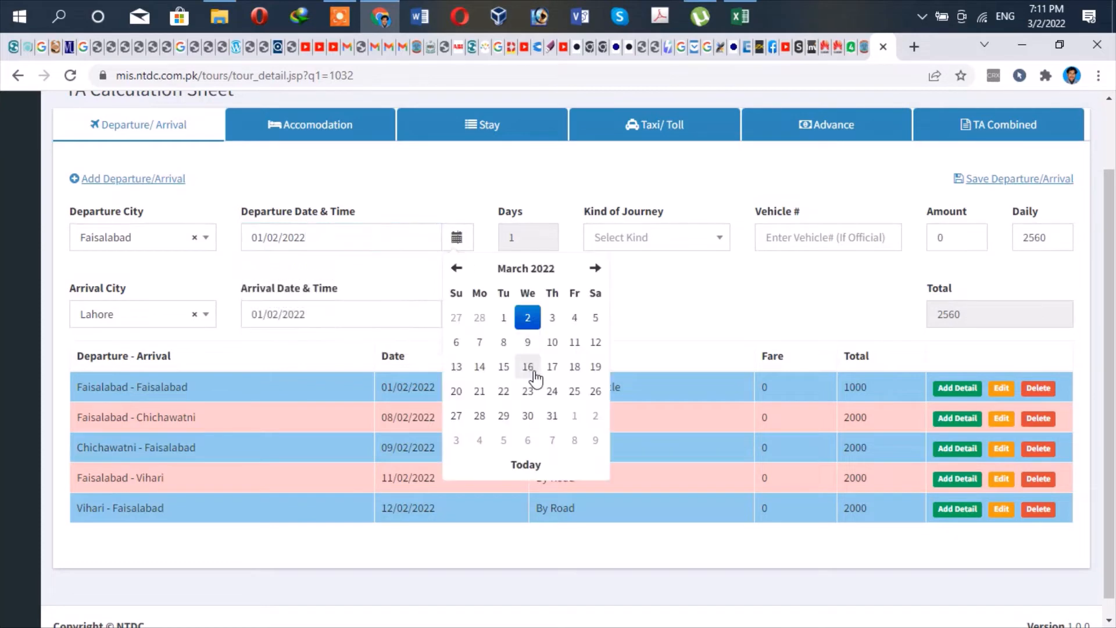
click(524, 271)
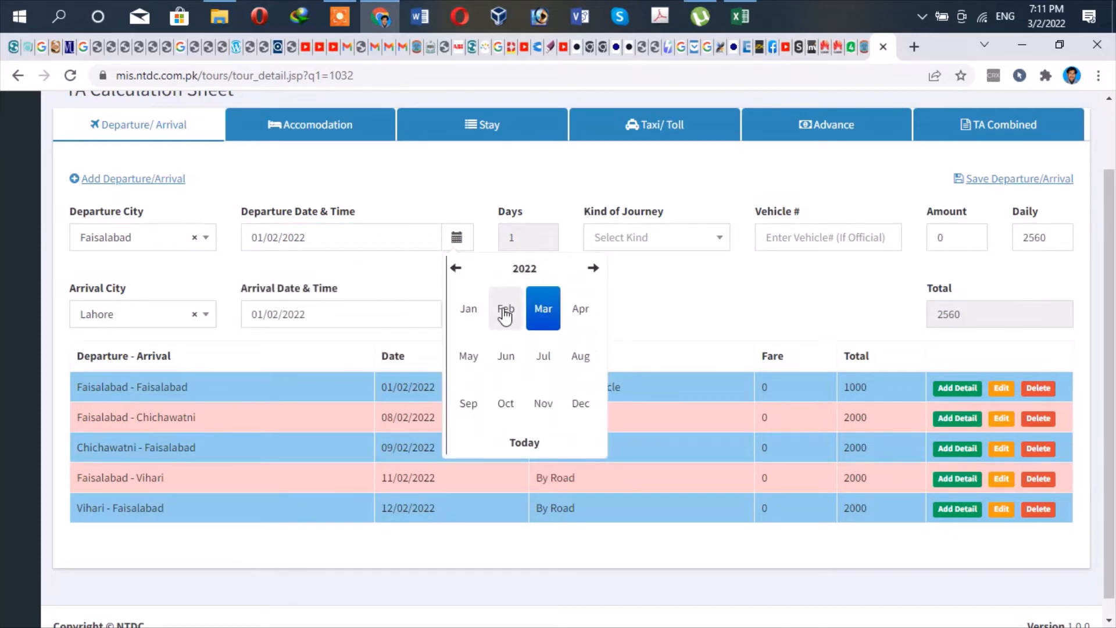
click(504, 310)
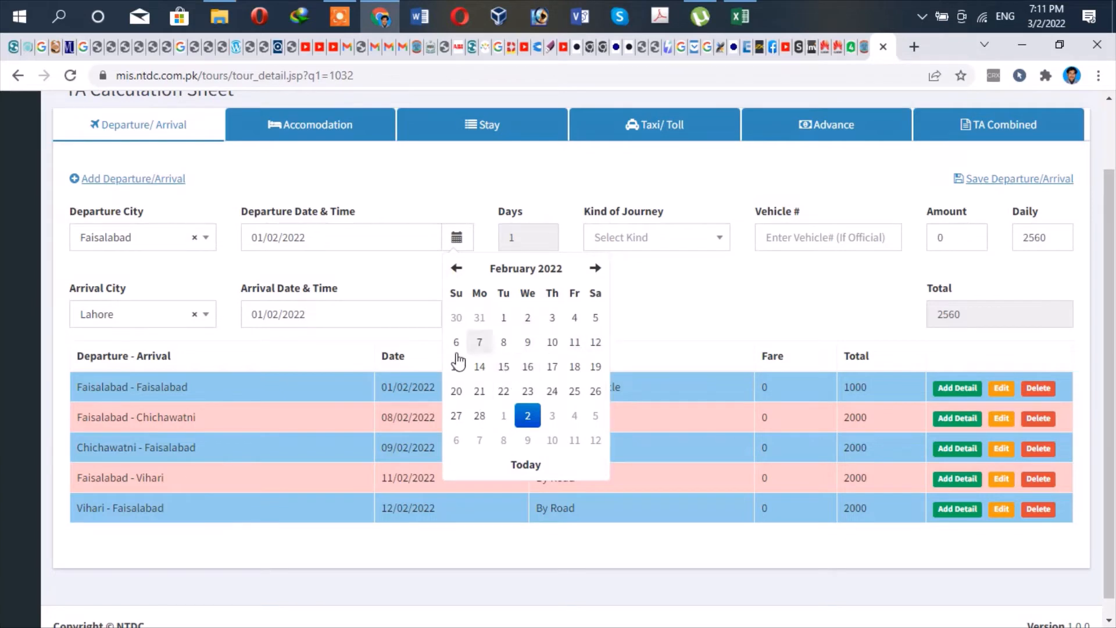
click(479, 367)
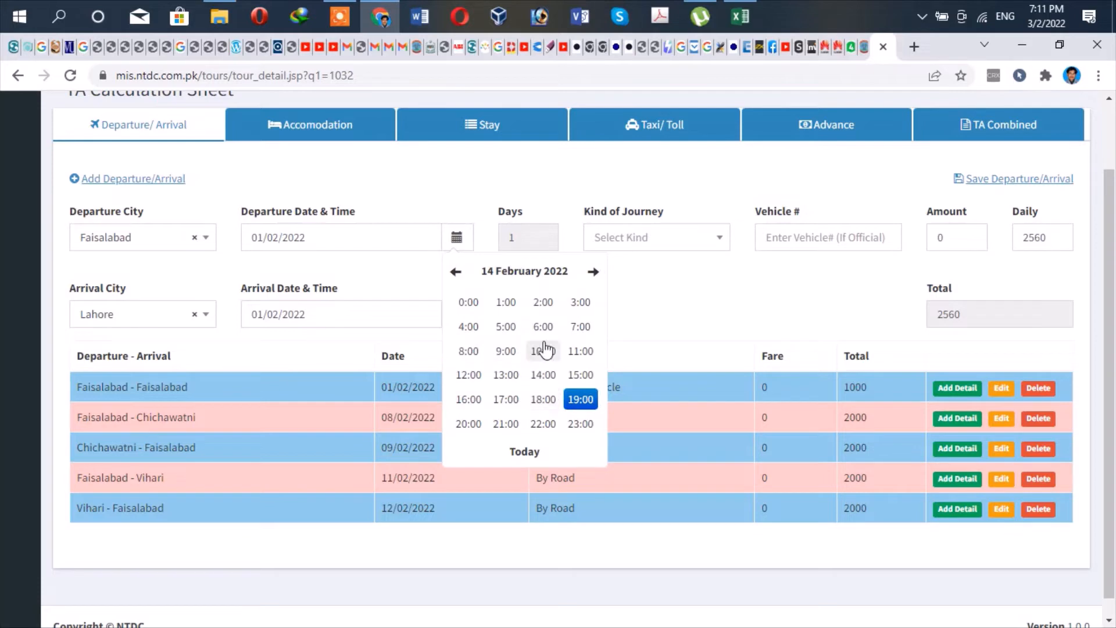
click(575, 334)
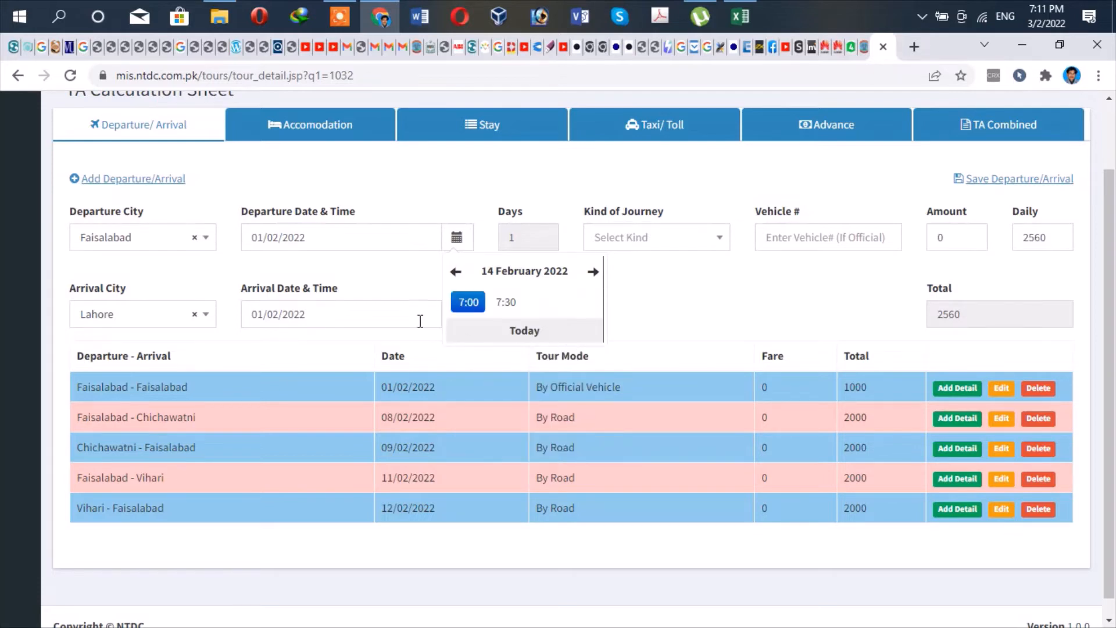
click(468, 313)
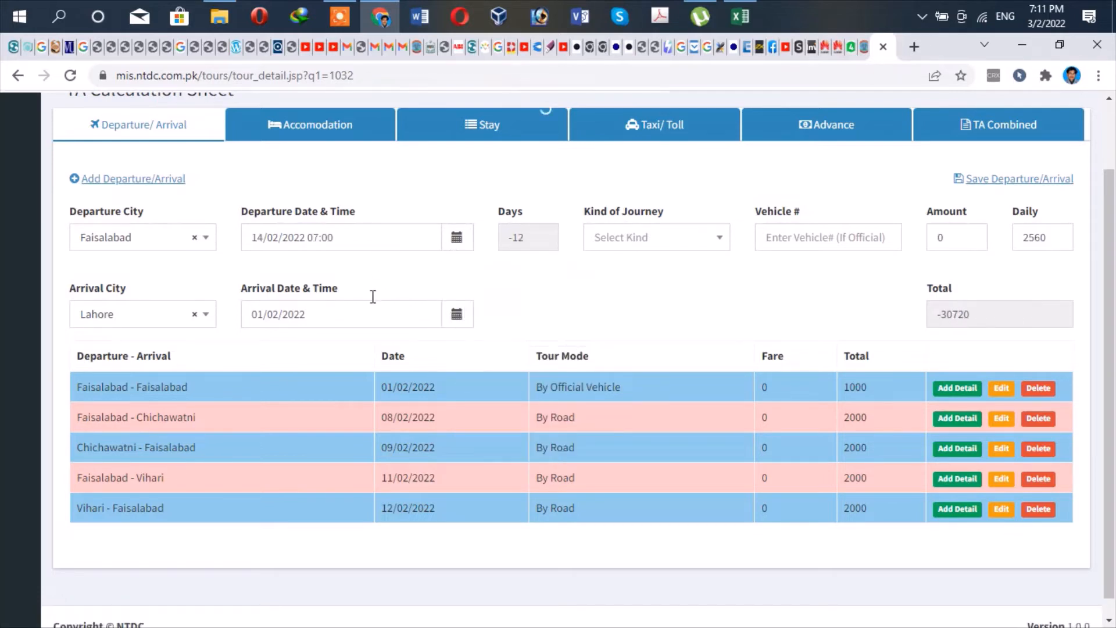
click(345, 236)
key(BackSpace)
key(BackSpace)
text(15)
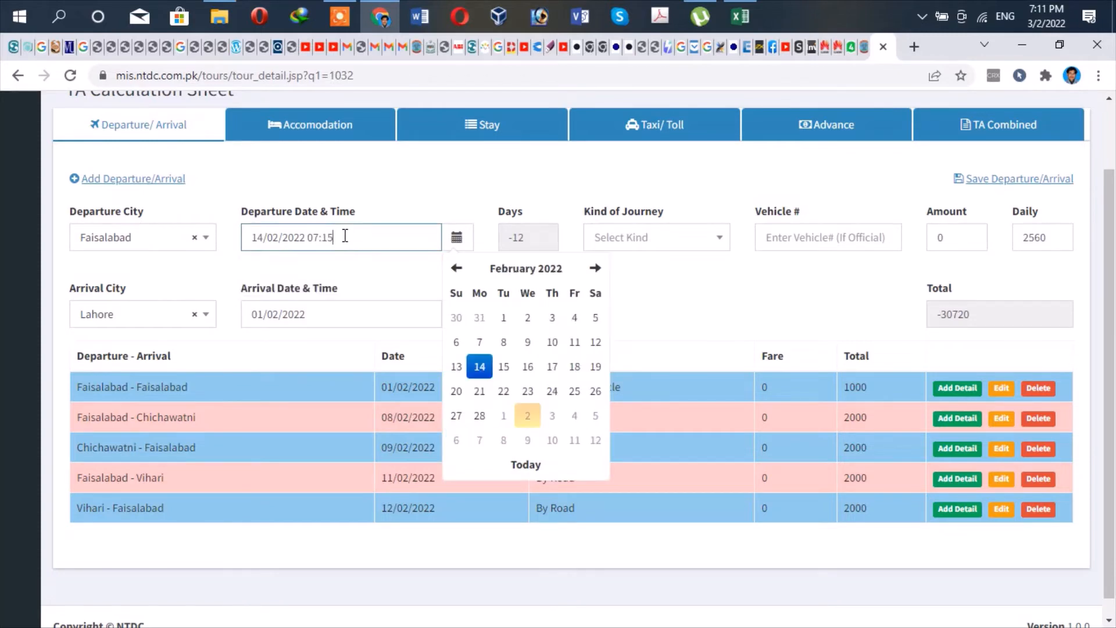
Set the Arrival Date & Time of the Faisalabad - Lahore journey to 14/02/2022 19:00.
click(334, 315)
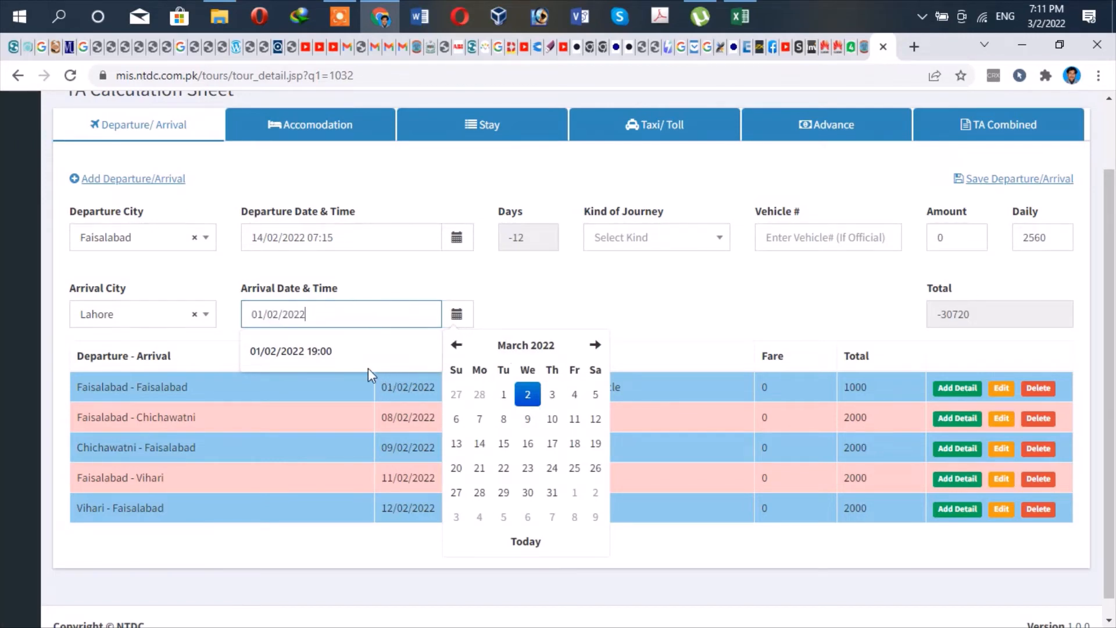
click(507, 347)
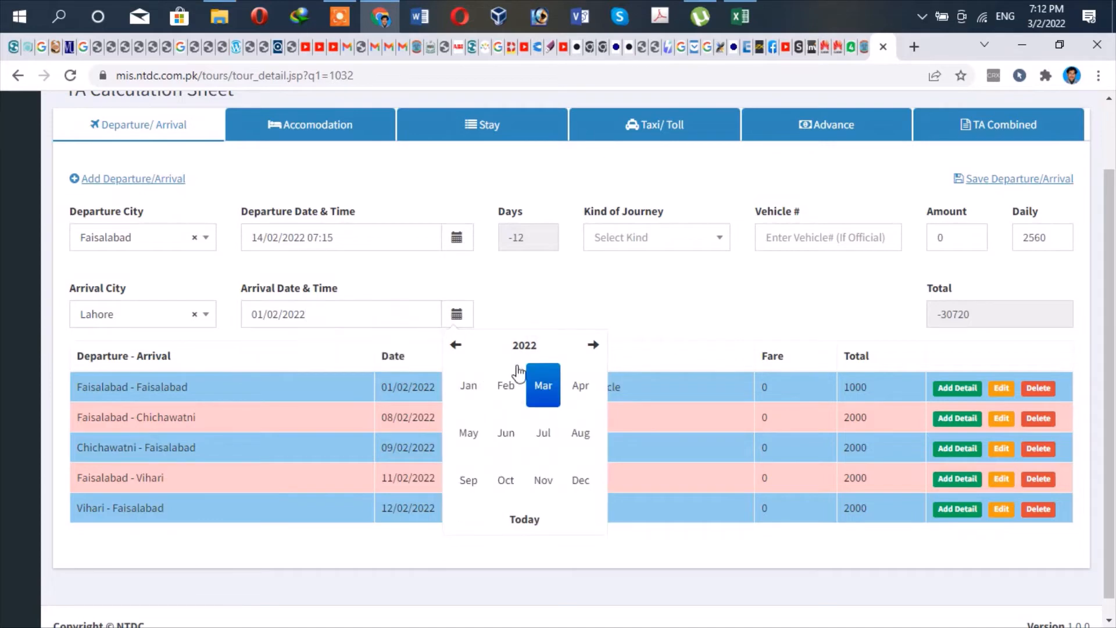
click(504, 383)
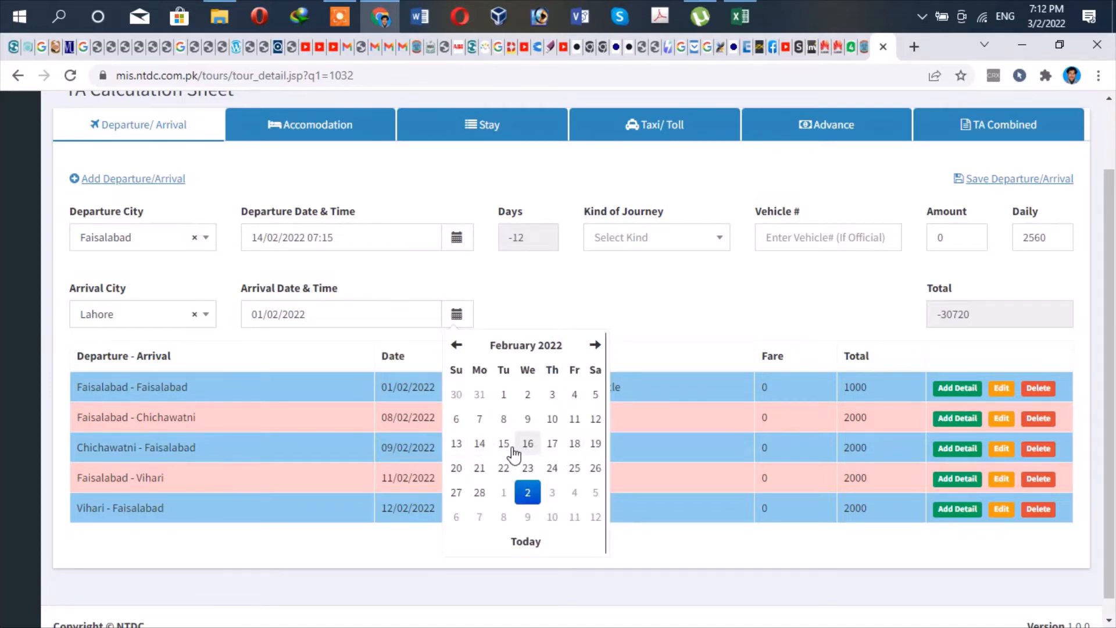
click(478, 446)
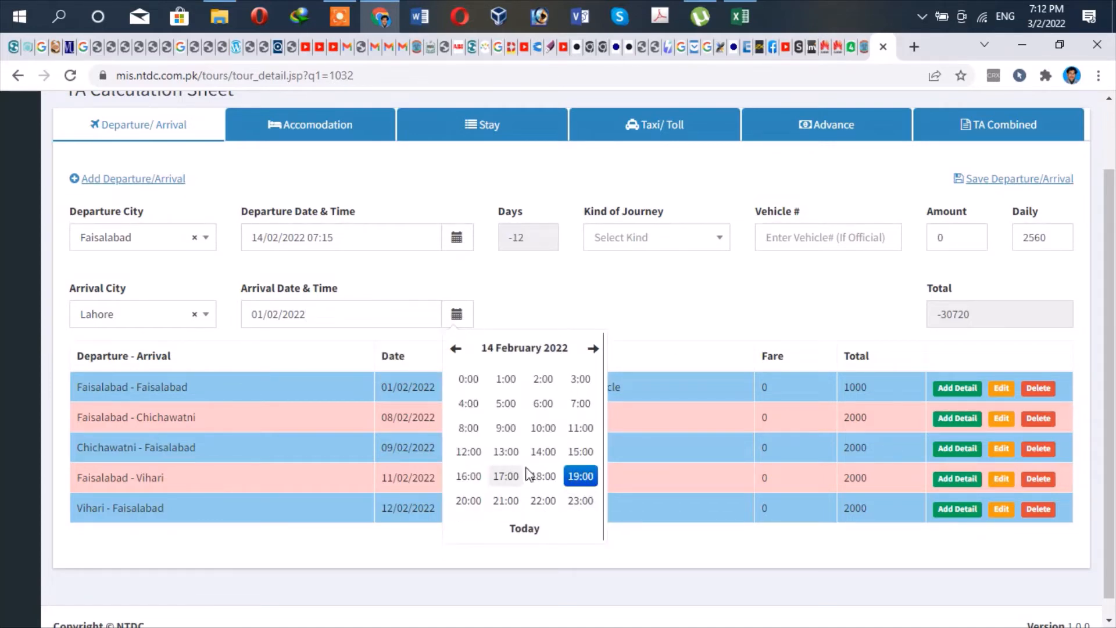
click(580, 477)
click(465, 380)
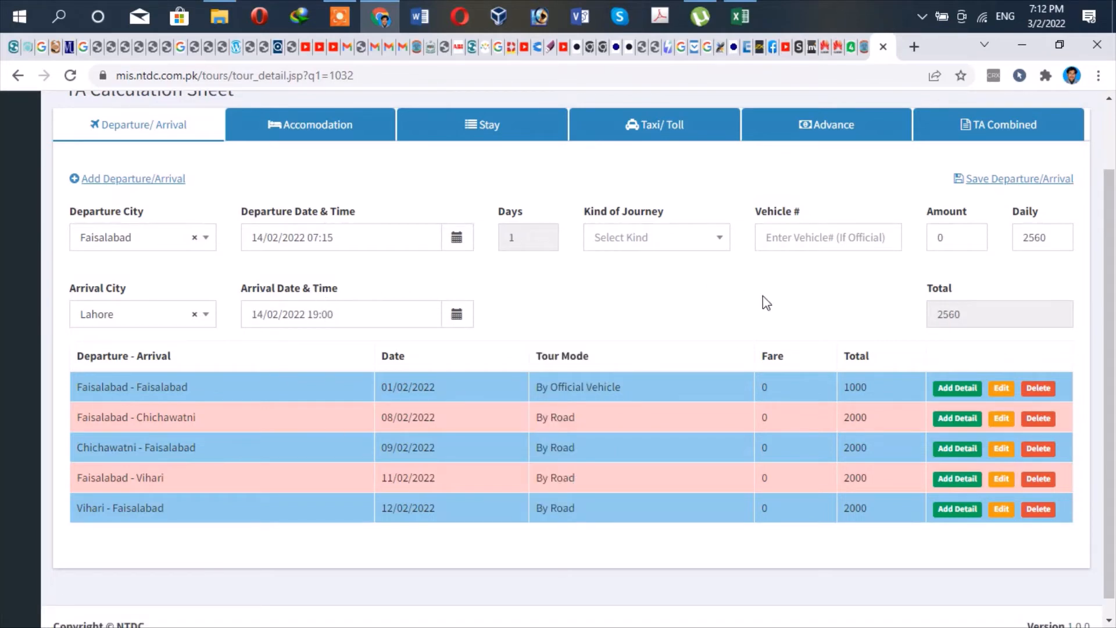
click(722, 242)
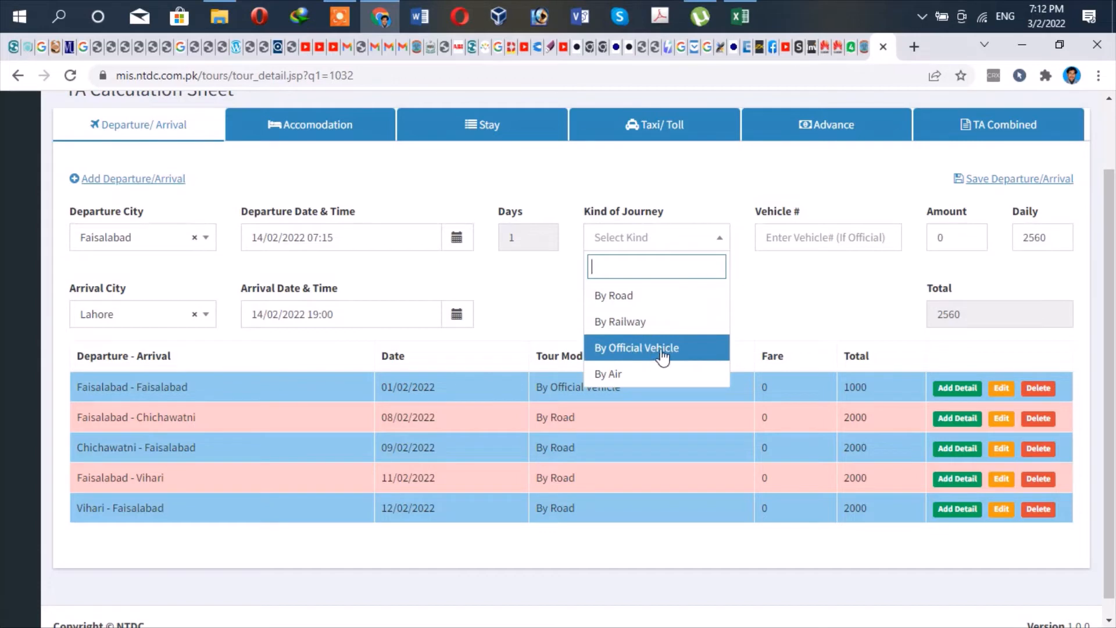
click(662, 353)
click(820, 236)
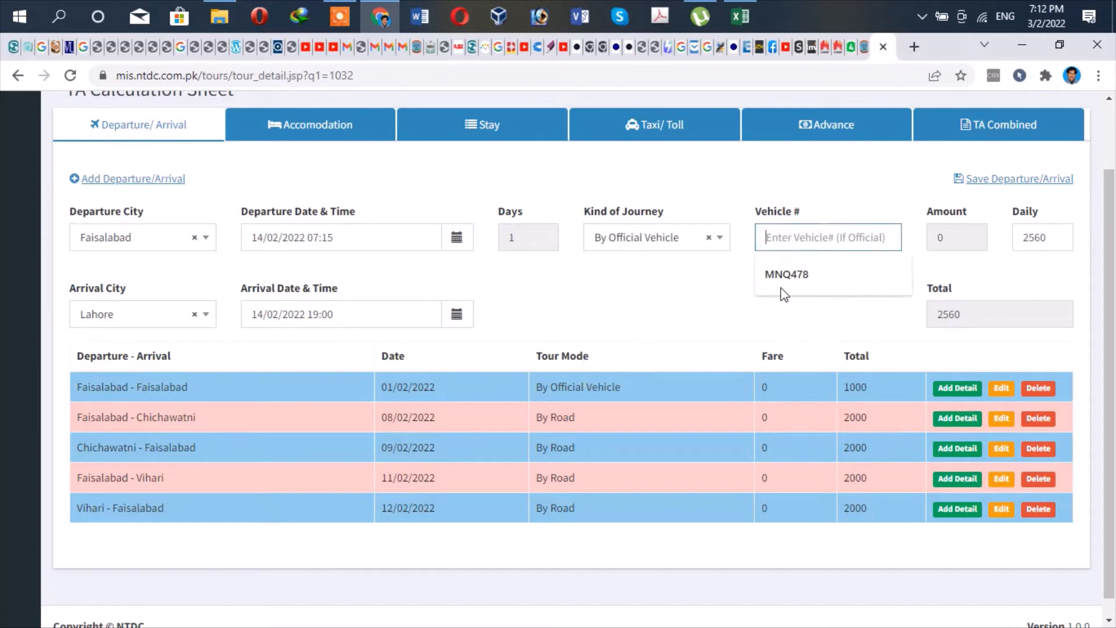
click(782, 288)
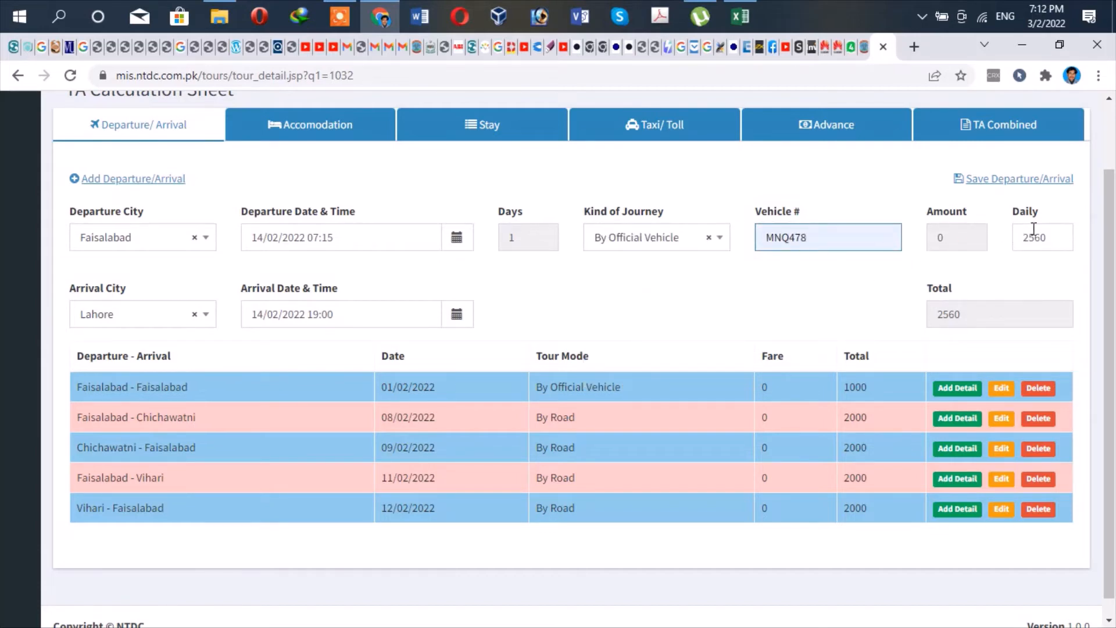
Set the Daily amount of the Faisalabad - Lahore journey to 2000.
double_click(1055, 239)
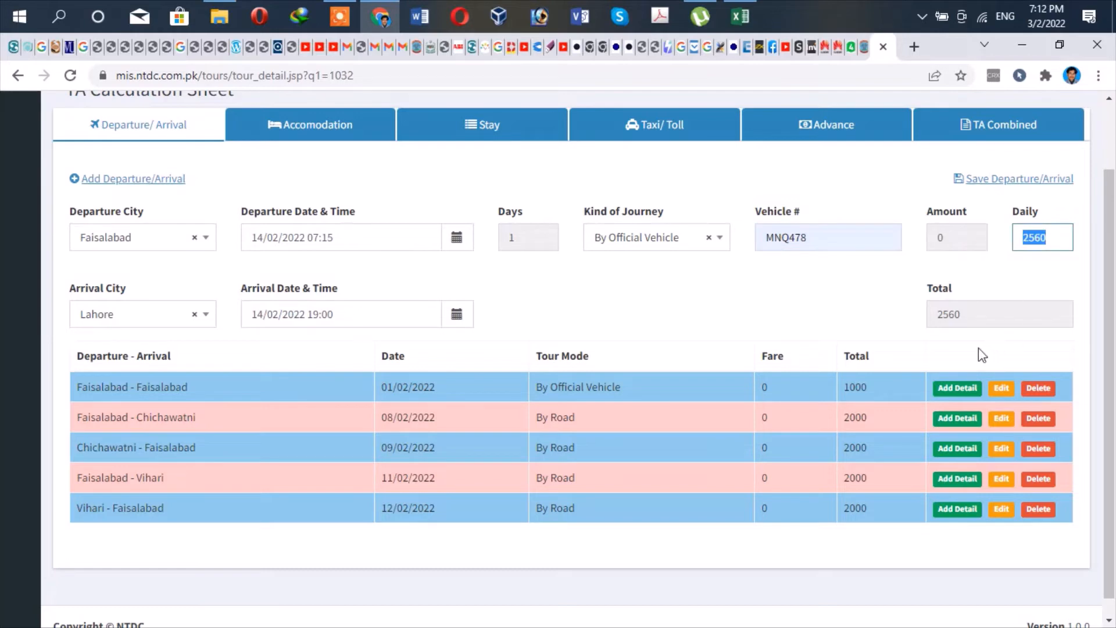
text(2000)
click(854, 291)
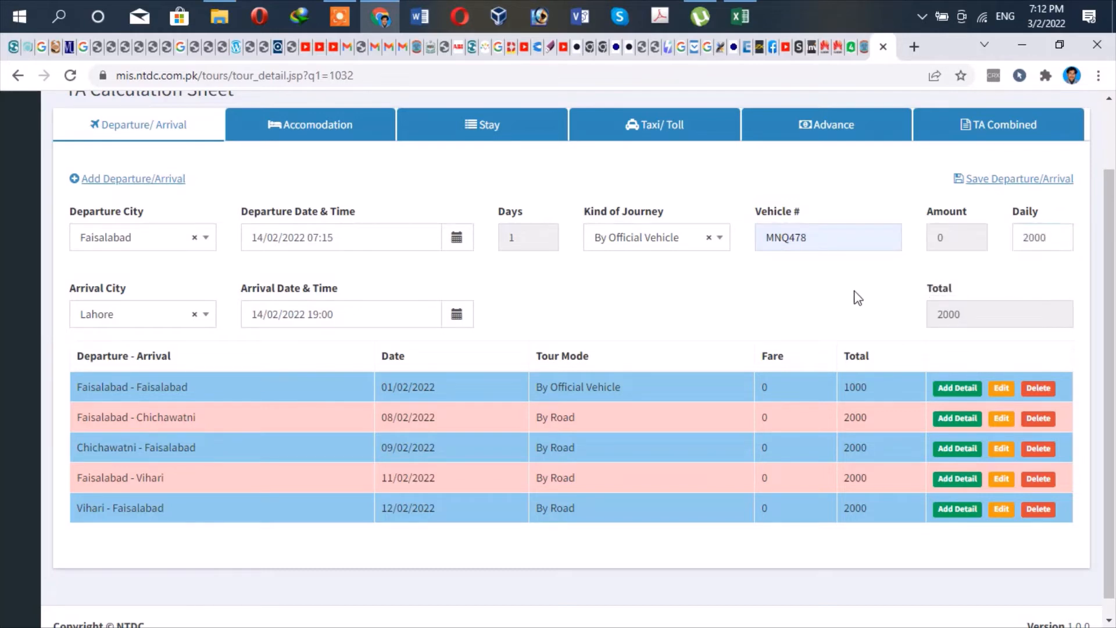
Change the Daily amount to 1000, save the Faisalabad - Lahore journey and check the list of saved journeys.
double_click(1041, 238)
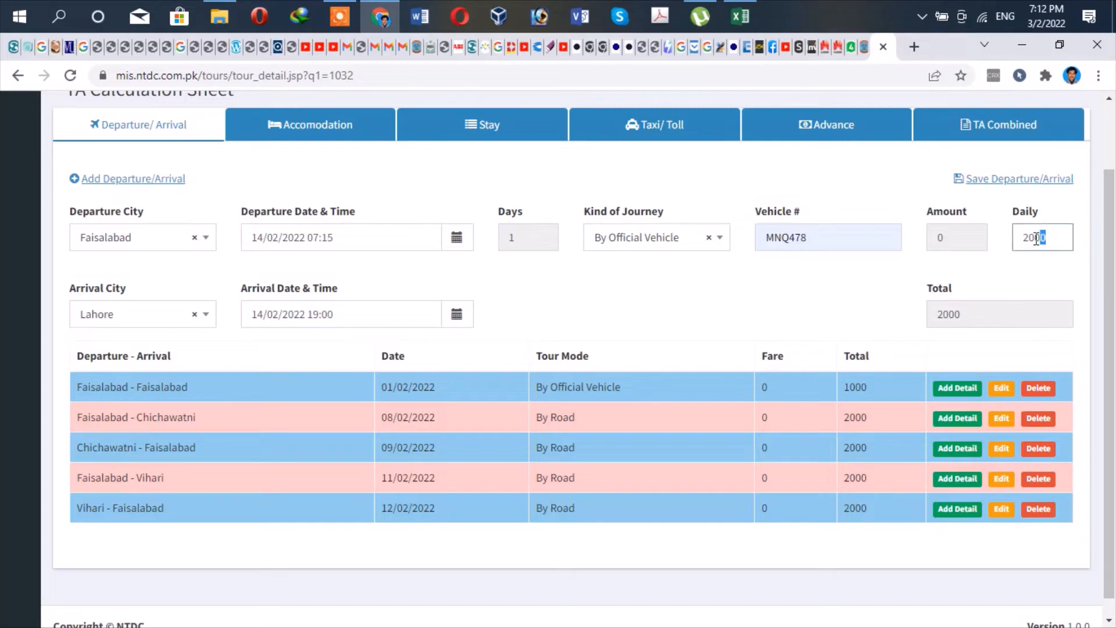
text(100)
click(994, 273)
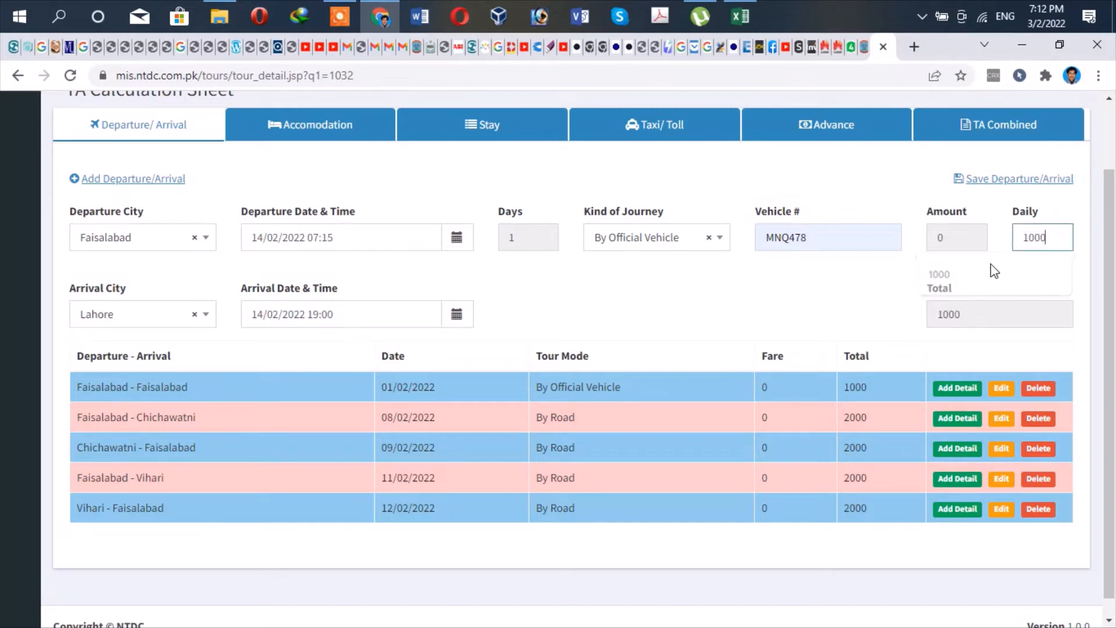
click(988, 180)
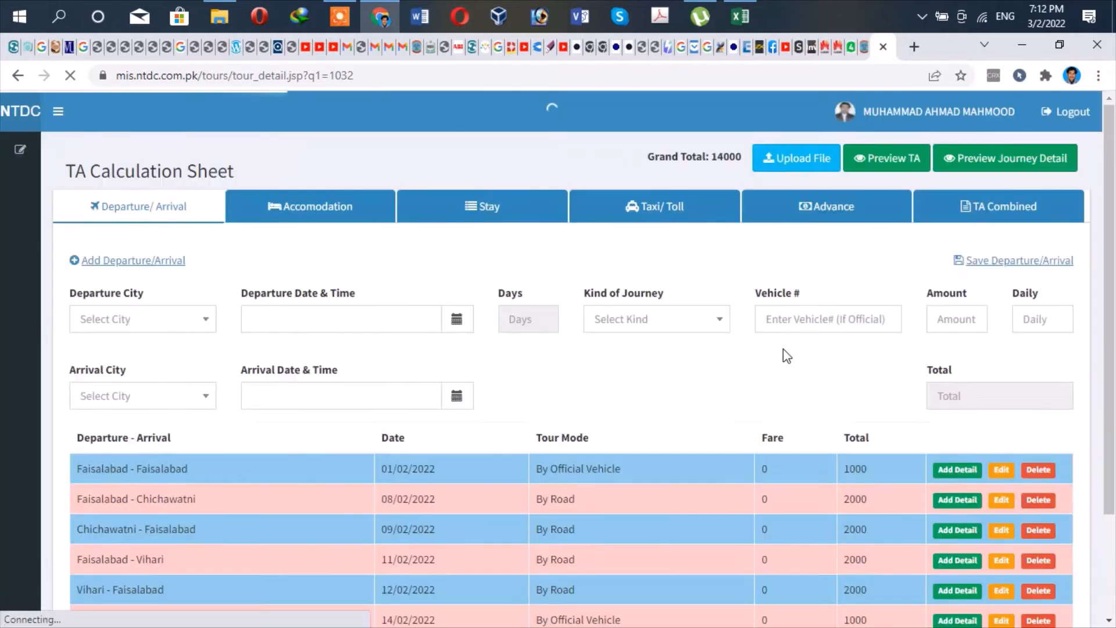
scroll(738, 434, down, 3)
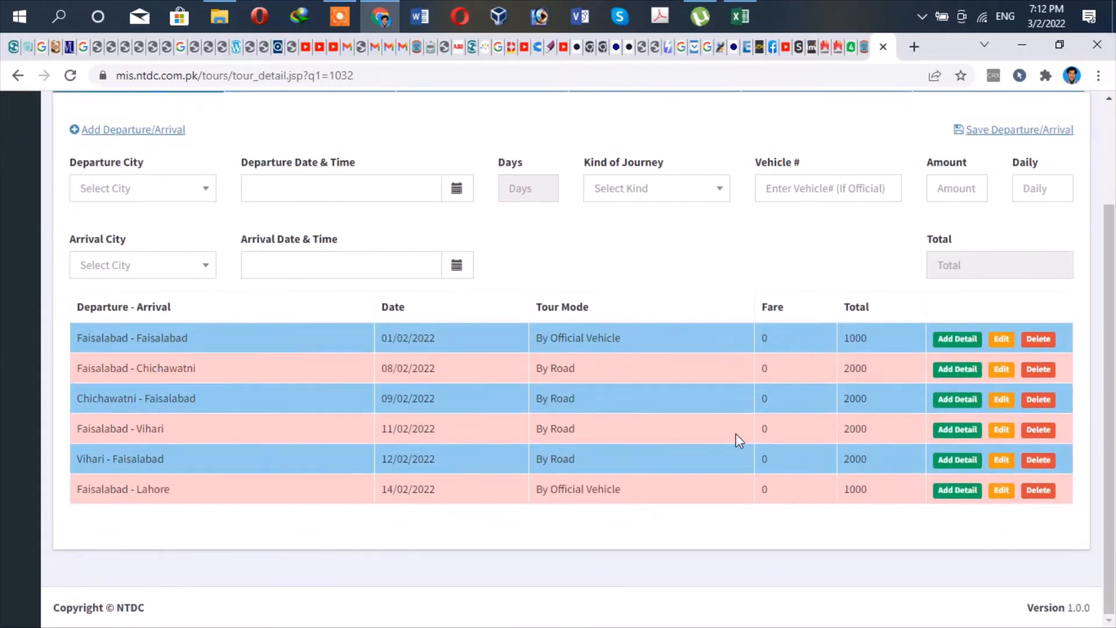
scroll(734, 434, up, 3)
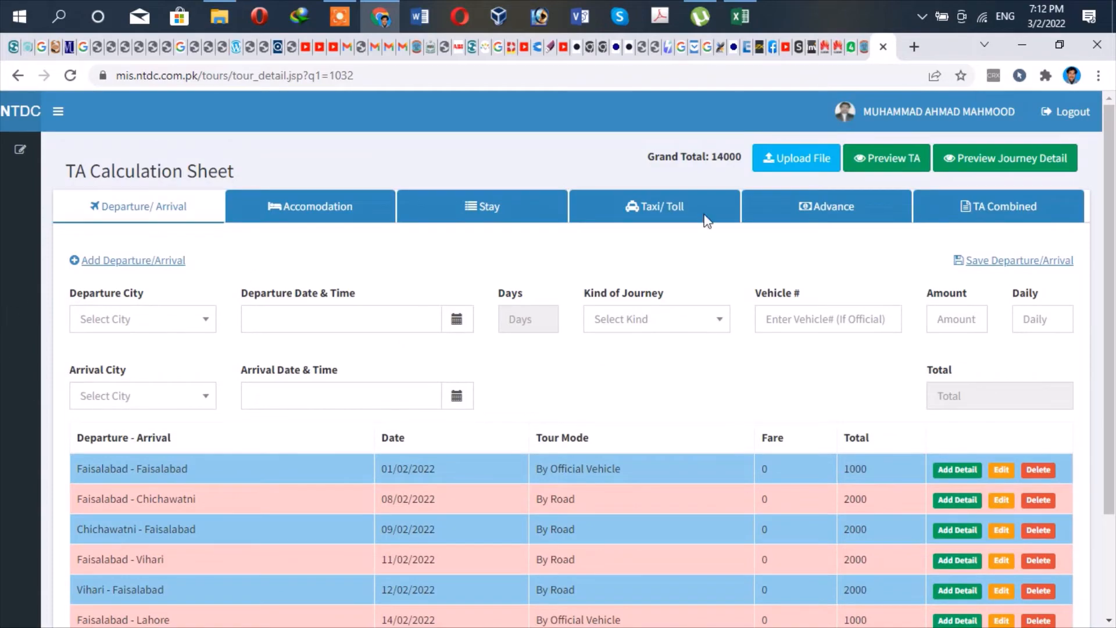
Look up the 2/25/2022 trip in the Excel log book, then return to the TA sheet and review the saved journeys.
click(743, 18)
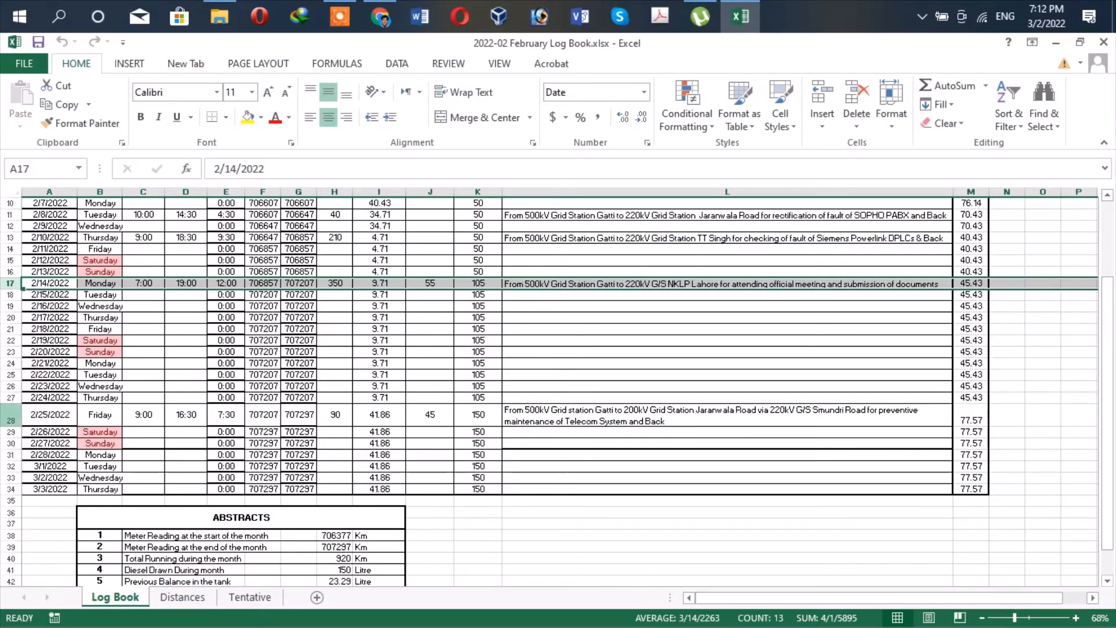
click(11, 414)
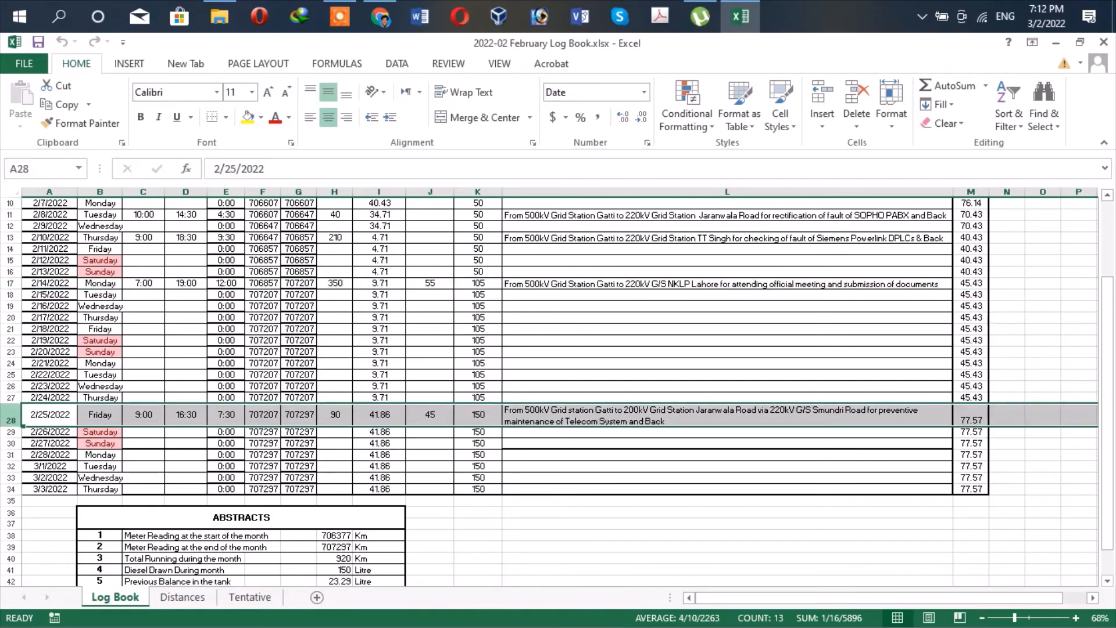
click(1056, 42)
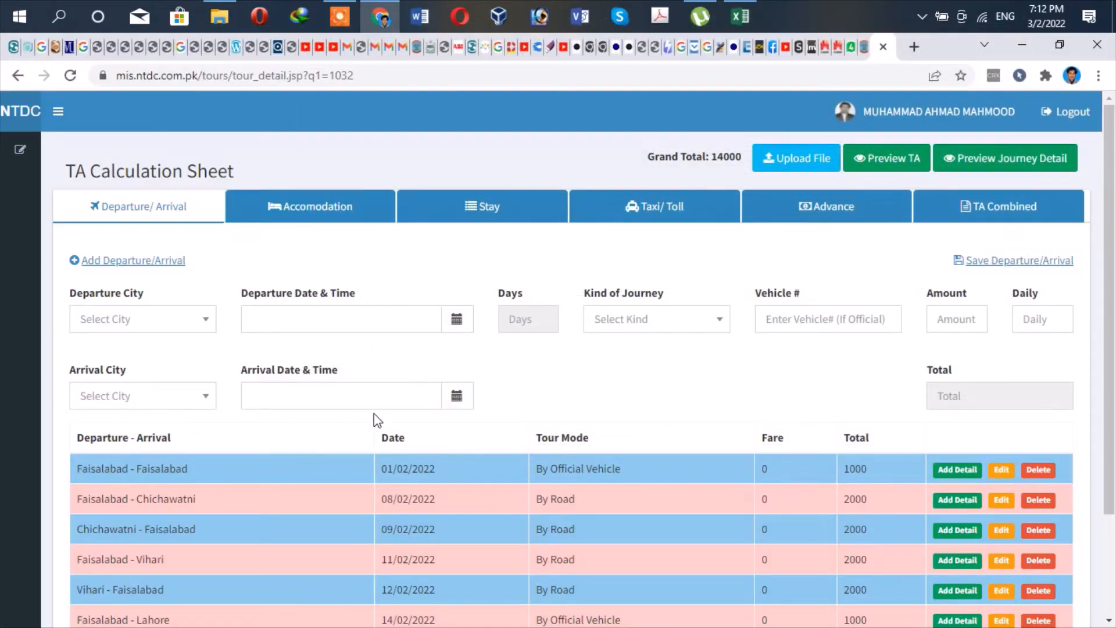
scroll(375, 413, down, 3)
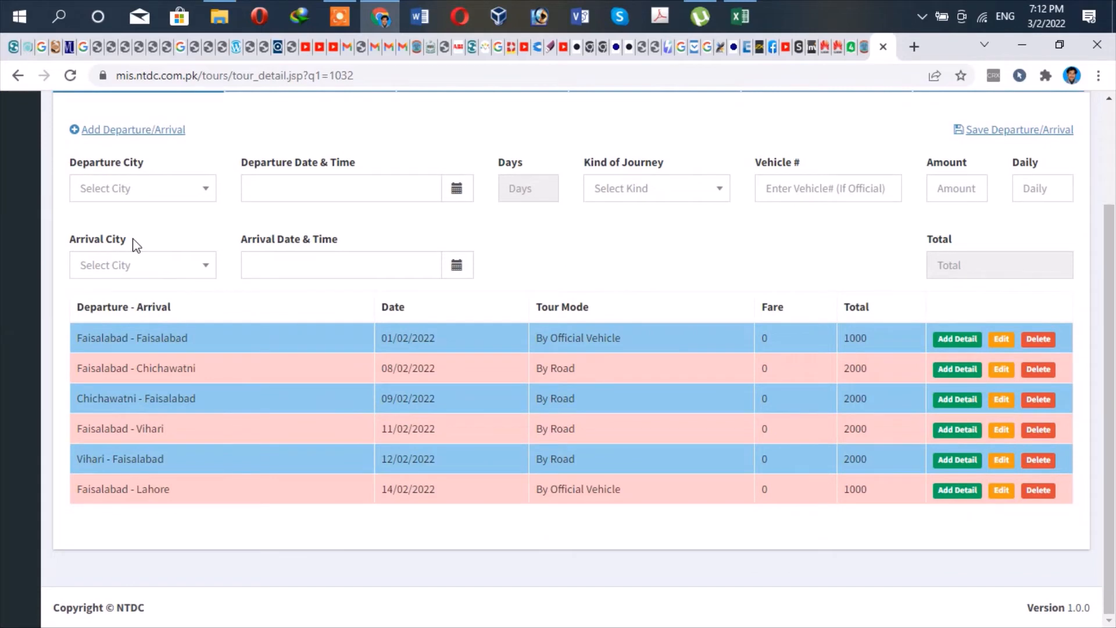
scroll(222, 345, up, 2)
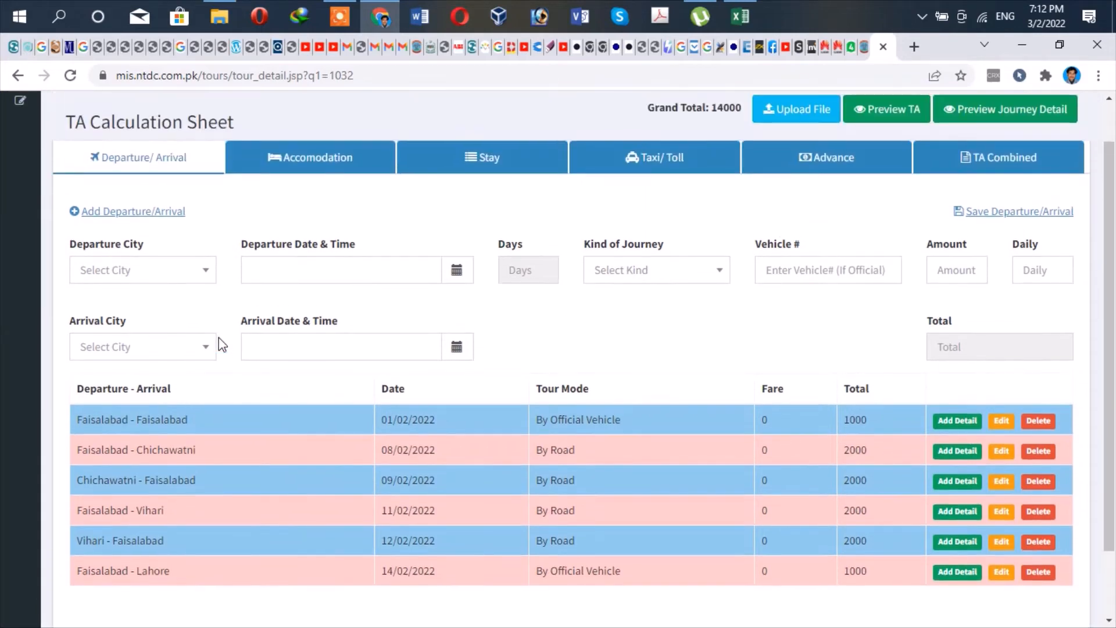
scroll(221, 344, down, 2)
scroll(221, 344, up, 2)
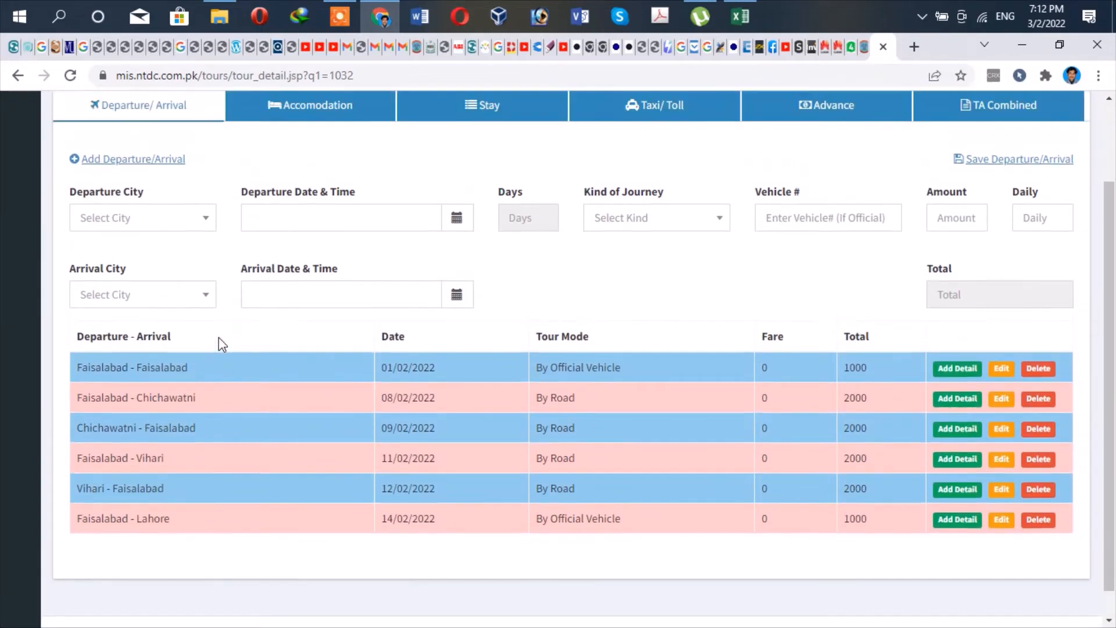
scroll(231, 333, down, 2)
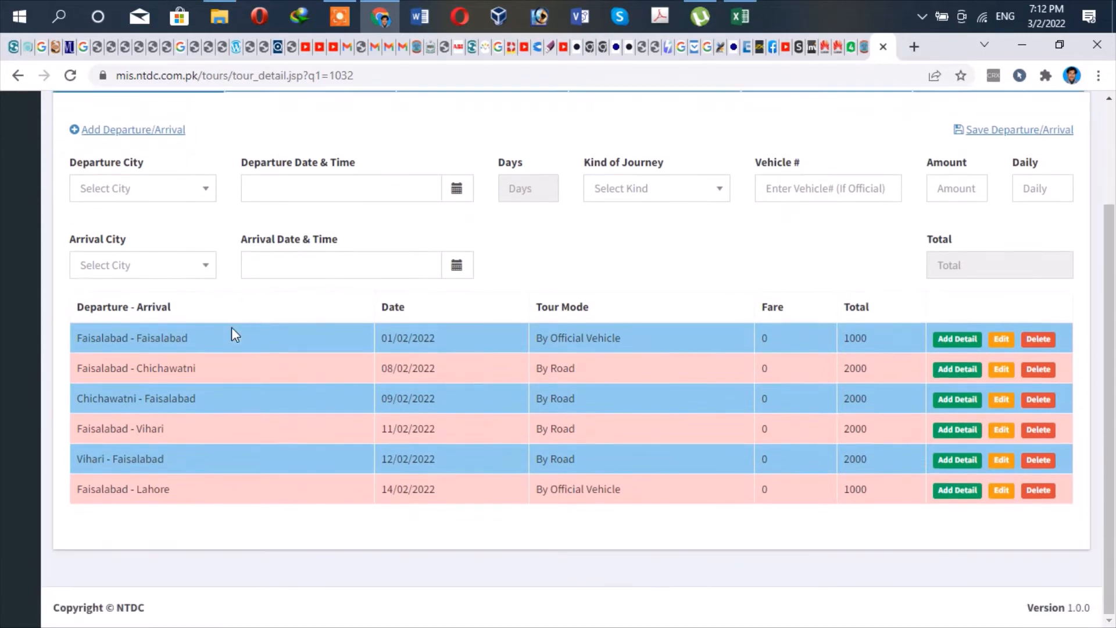
scroll(231, 331, up, 3)
Set both the Departure City and the Arrival City of the new journey to Faisalabad.
click(133, 324)
click(133, 325)
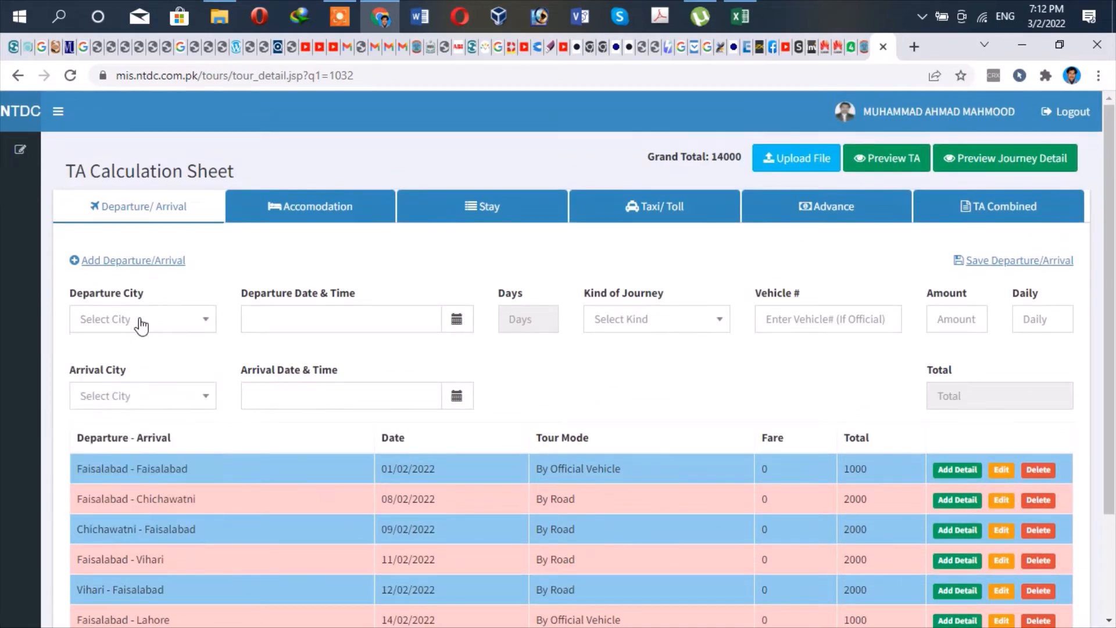
scroll(227, 331, down, 2)
scroll(220, 327, up, 1)
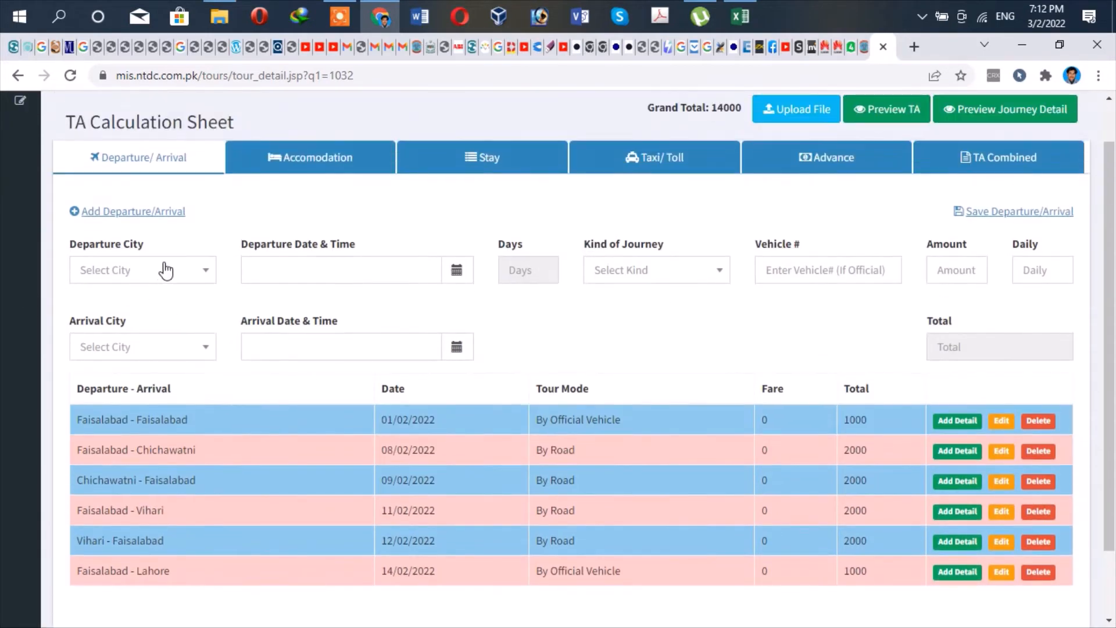
click(204, 278)
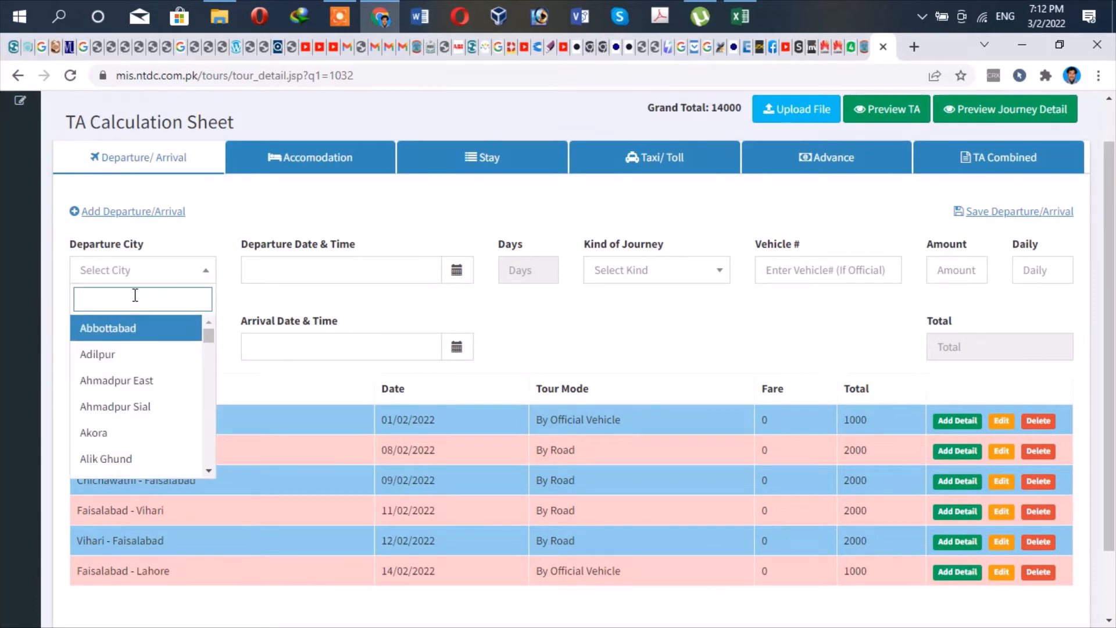
text(fa)
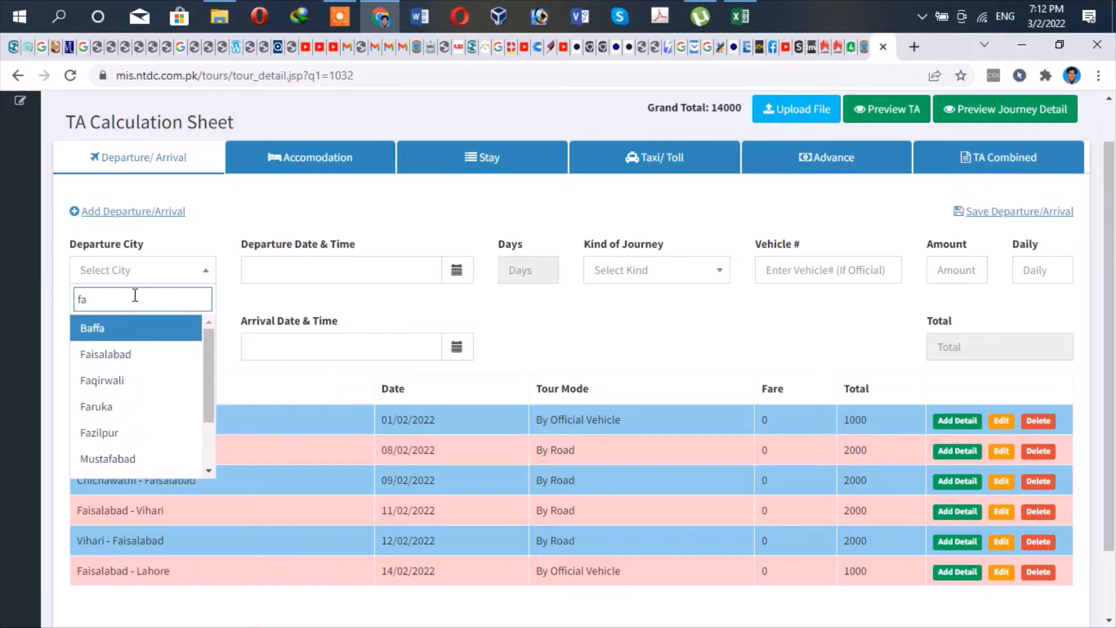
click(115, 354)
click(155, 351)
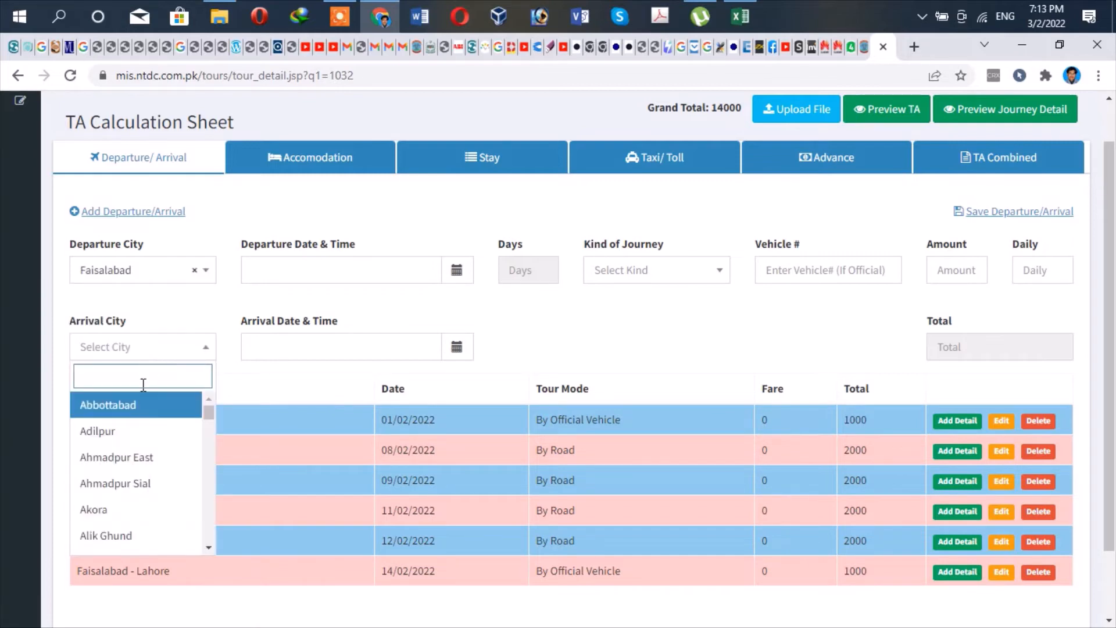
text(faisa)
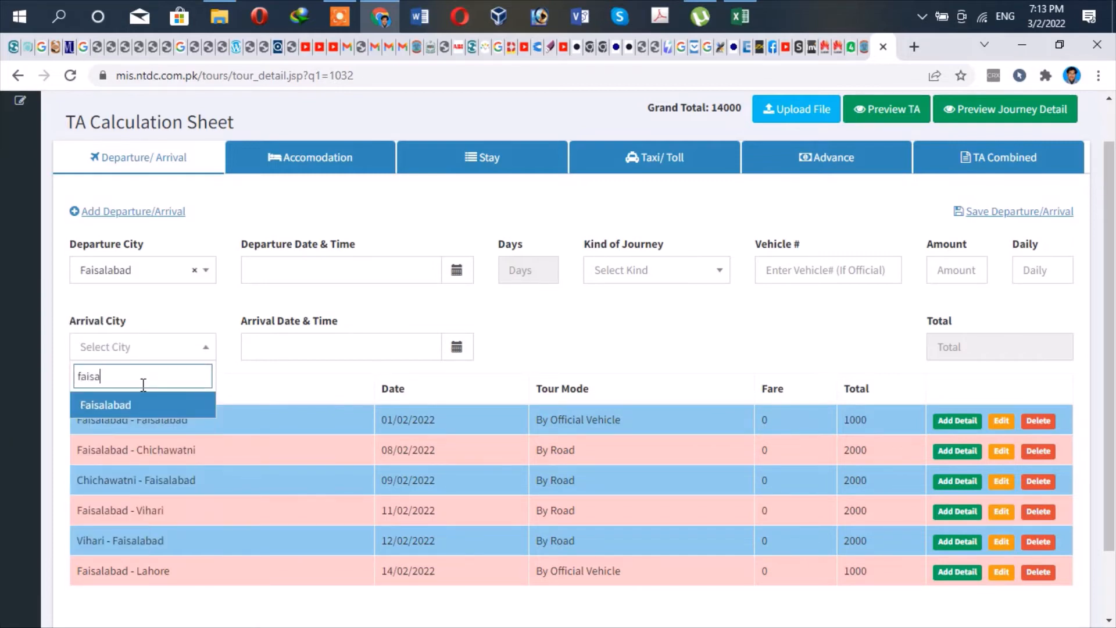
click(105, 407)
Set the Departure Date & Time to 25/02/2022 09:00, checking the trip's start time in the Excel log book.
click(293, 259)
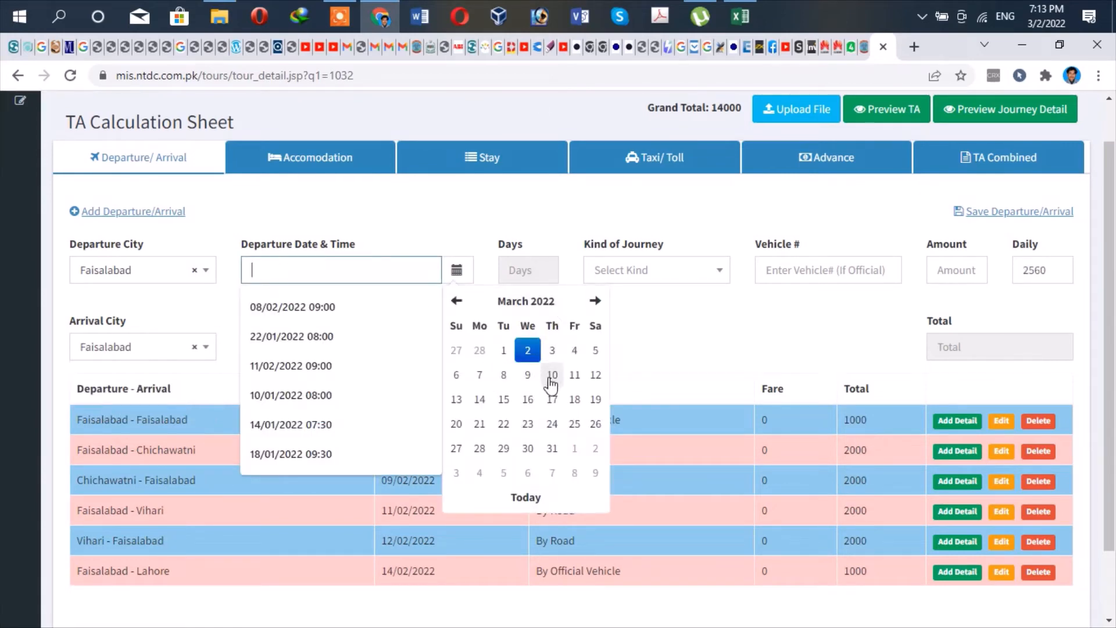
click(506, 308)
click(505, 341)
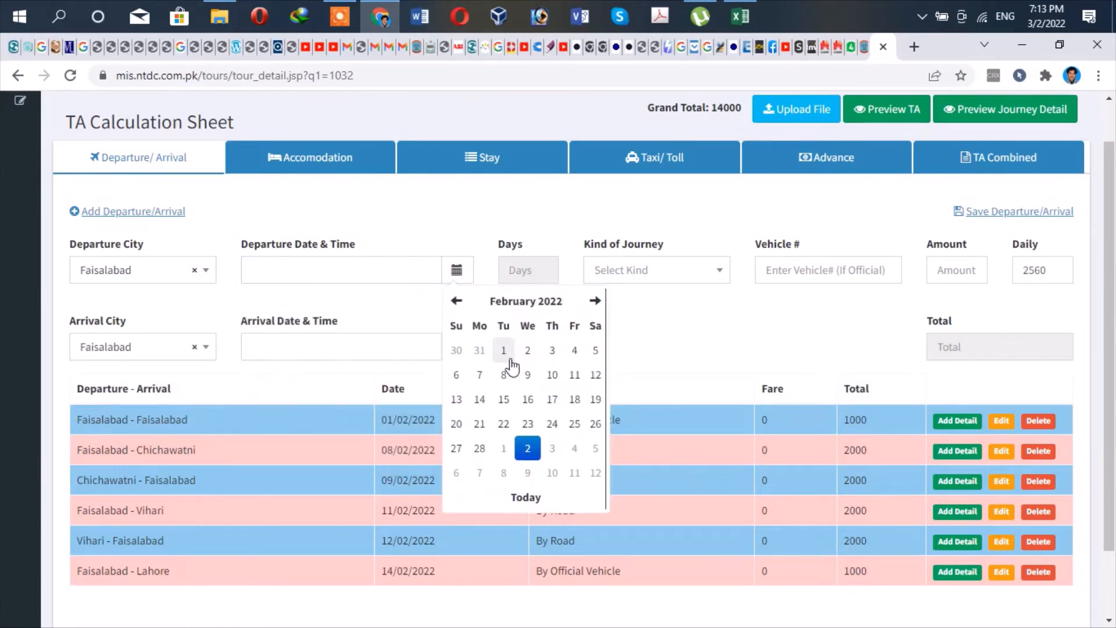
click(575, 424)
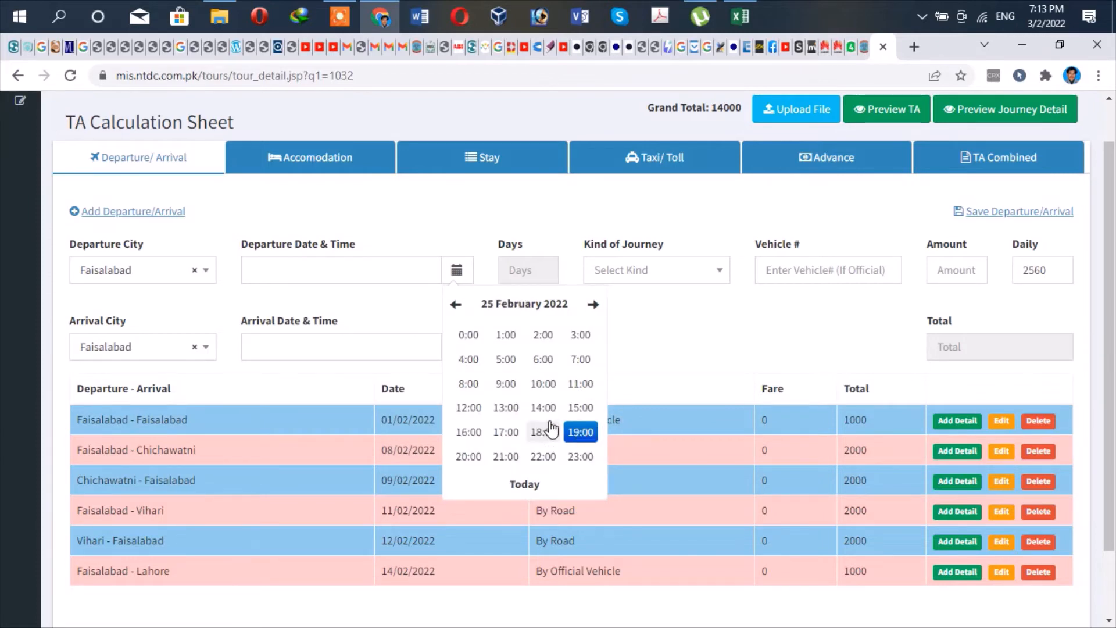
click(739, 16)
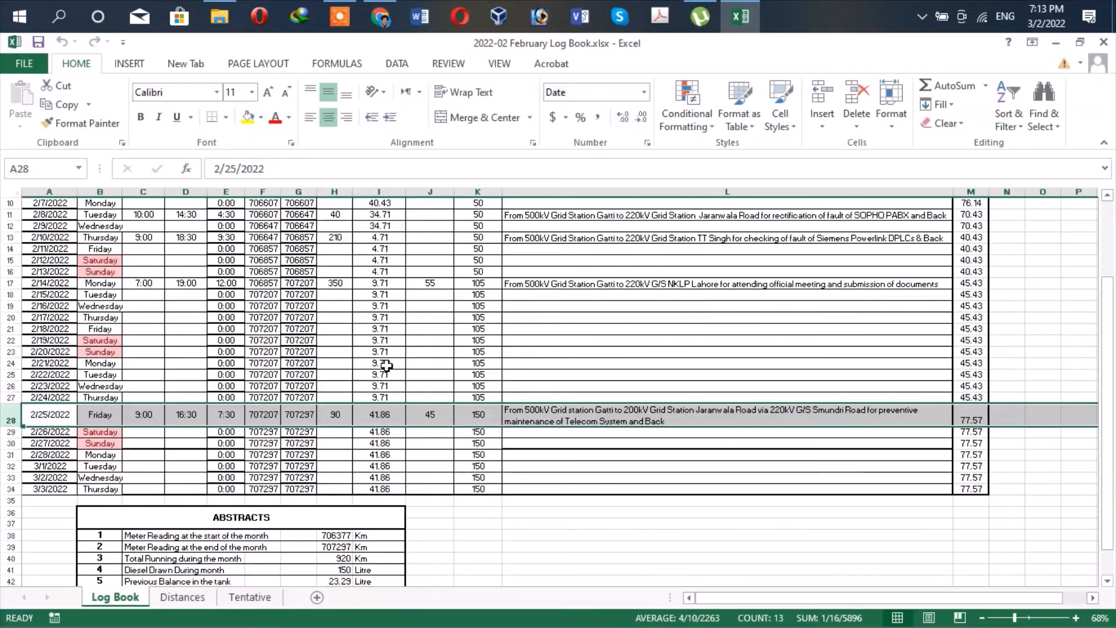
click(1054, 42)
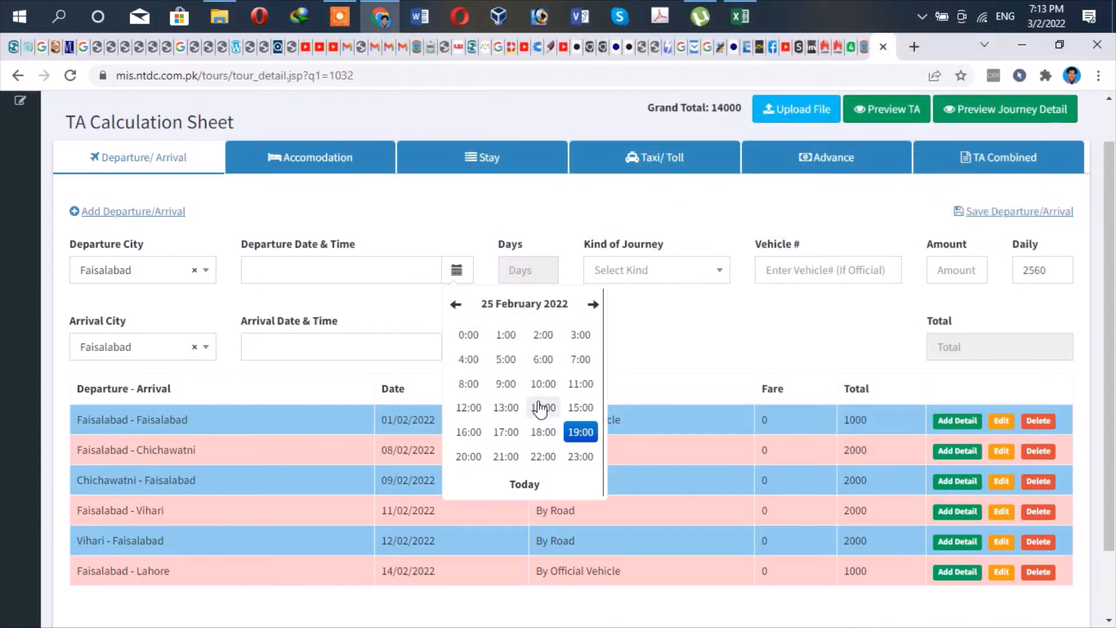
click(504, 384)
click(466, 336)
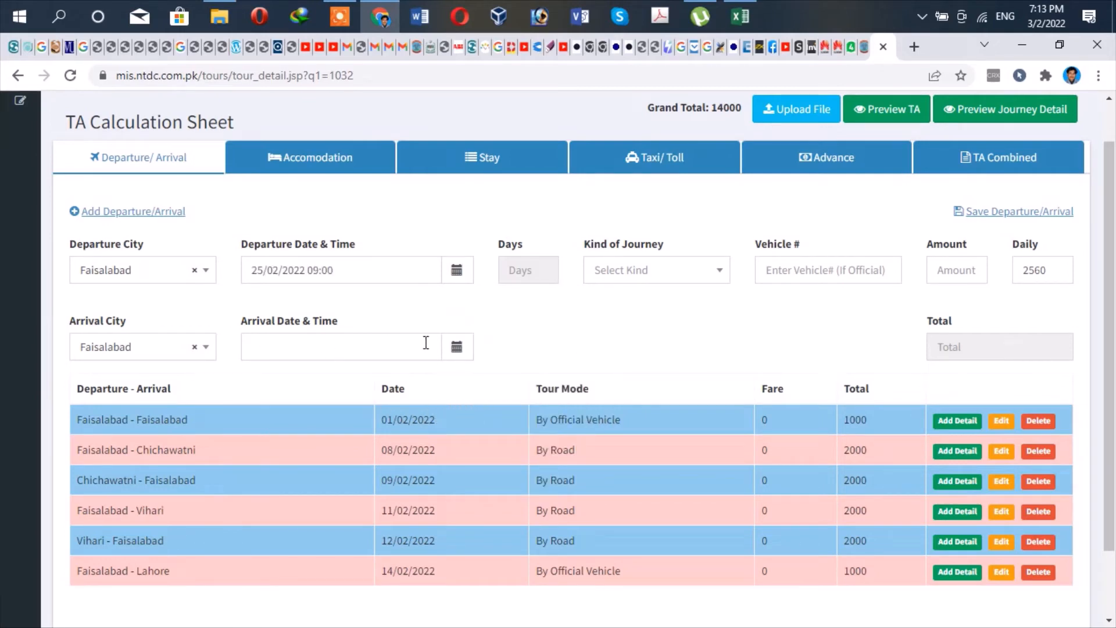
Set the Arrival Date & Time of the Faisalabad - Faisalabad journey to 25/02/2022 16:30.
click(457, 351)
click(511, 376)
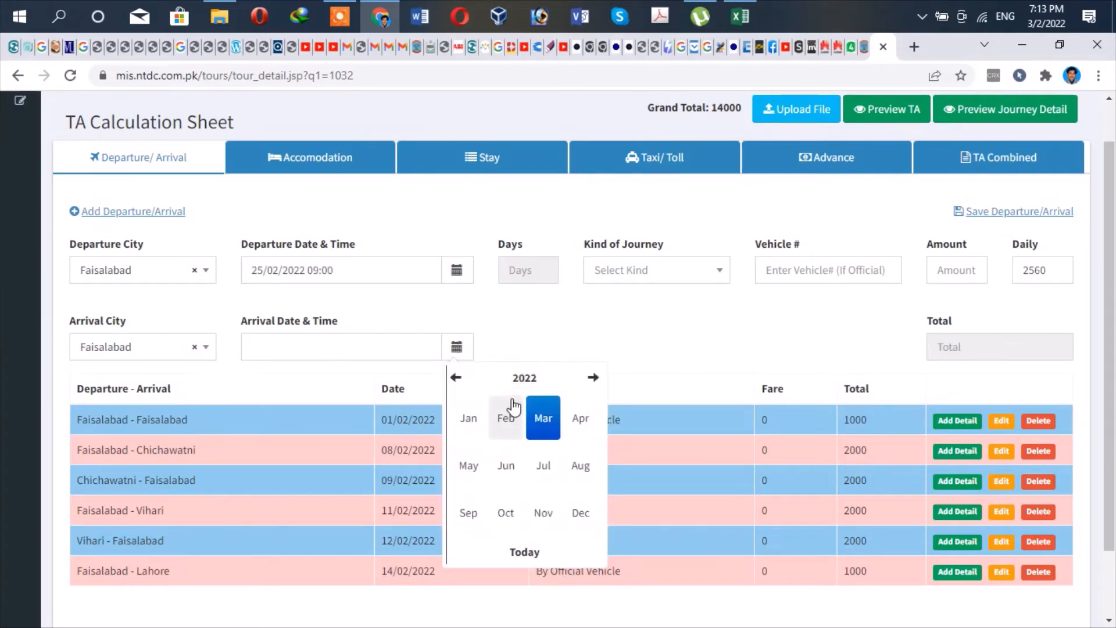
click(506, 416)
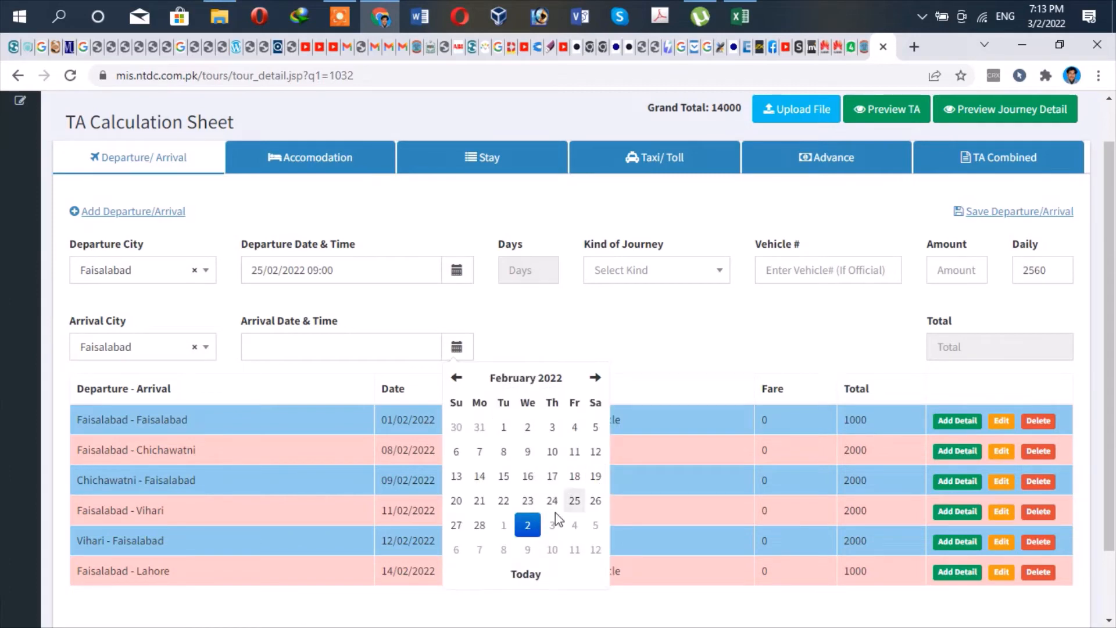
click(574, 501)
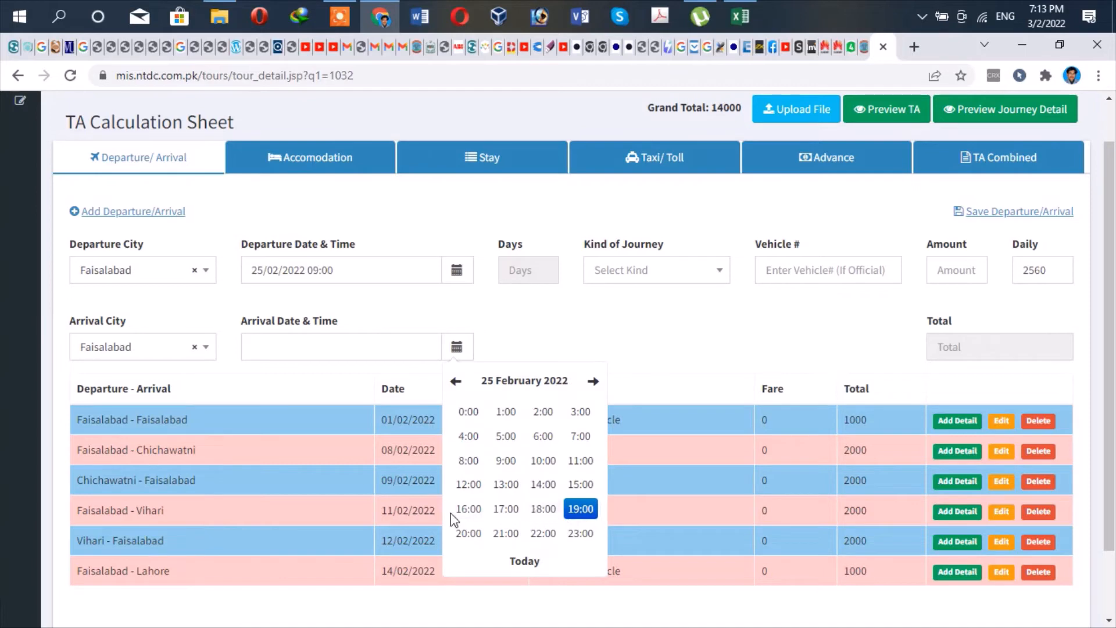
click(471, 510)
click(507, 412)
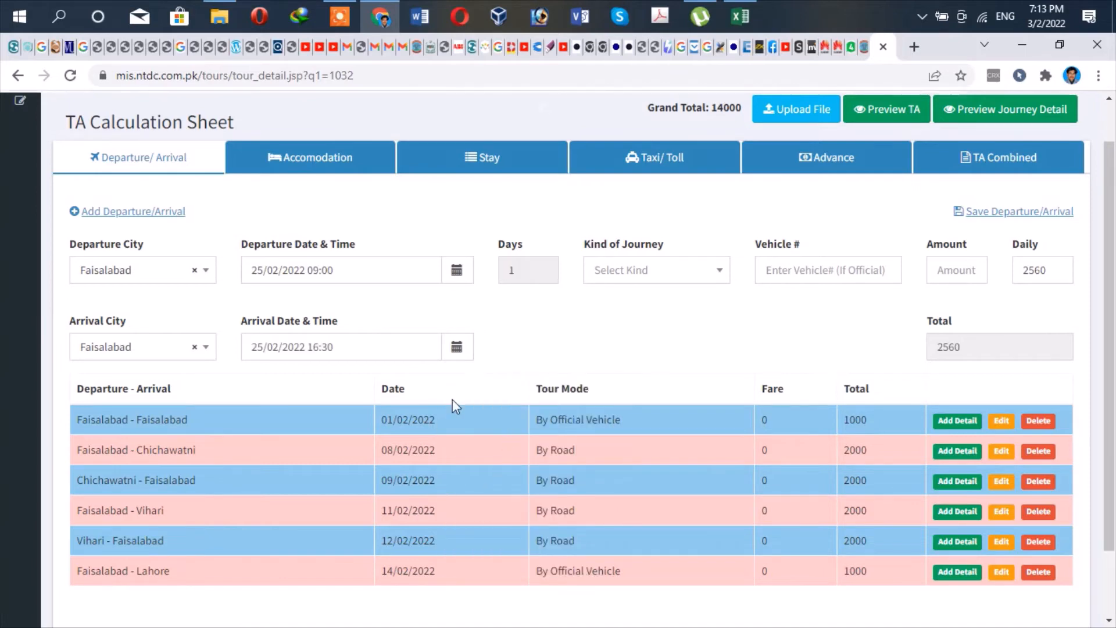
click(672, 274)
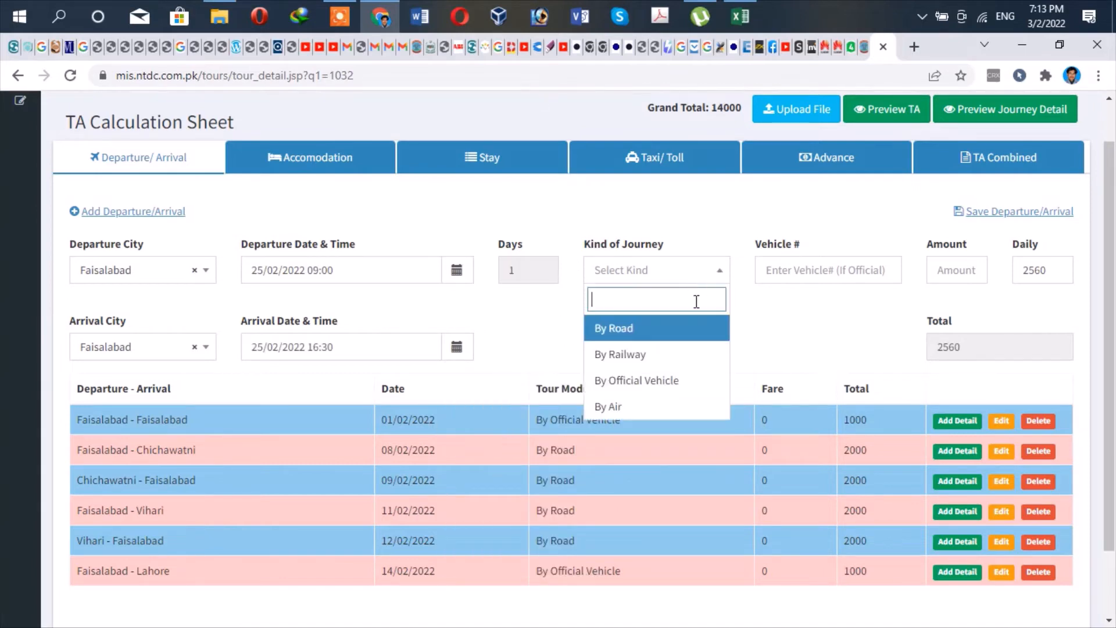
click(674, 378)
click(804, 272)
click(799, 317)
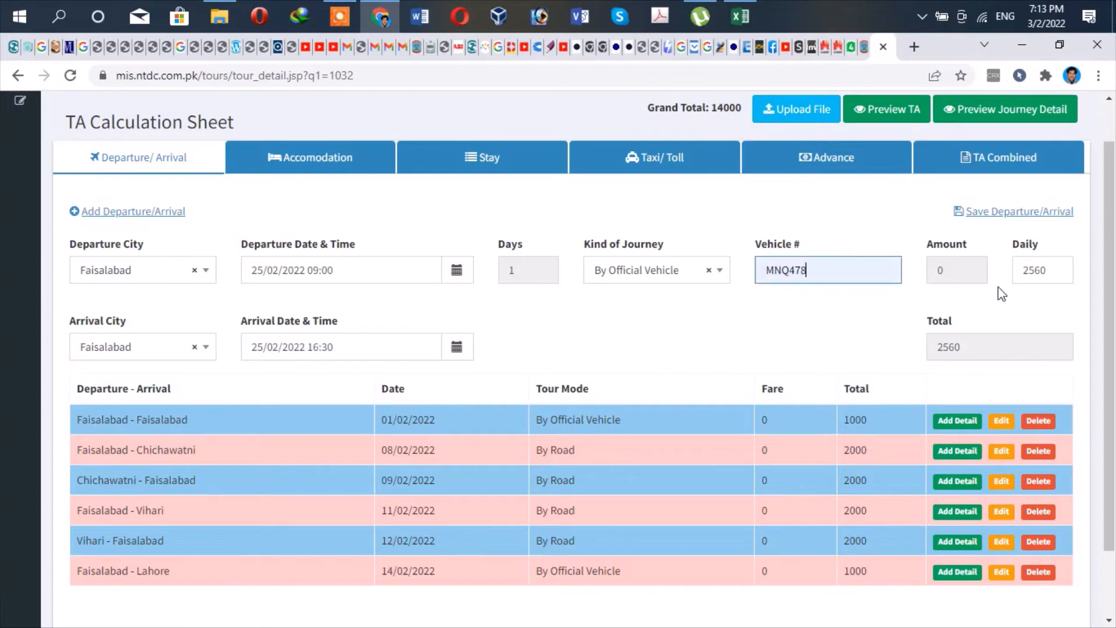
Set the Daily amount to 1000 and save the 25/02/2022 Faisalabad - Faisalabad journey.
double_click(1047, 271)
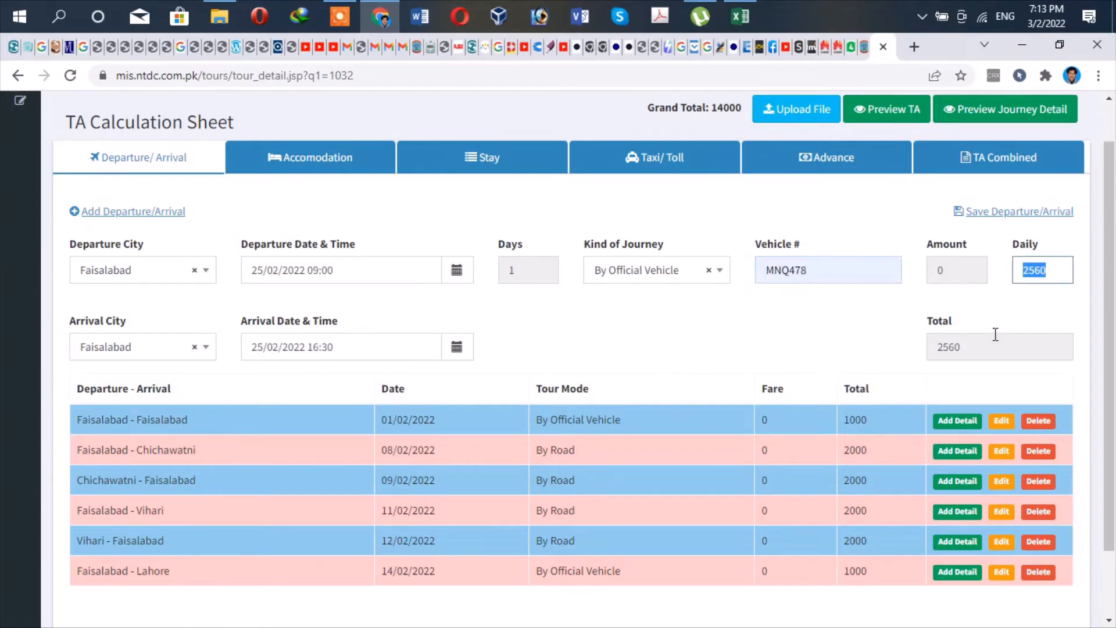
text(1000)
click(842, 338)
scroll(1010, 341, down, 2)
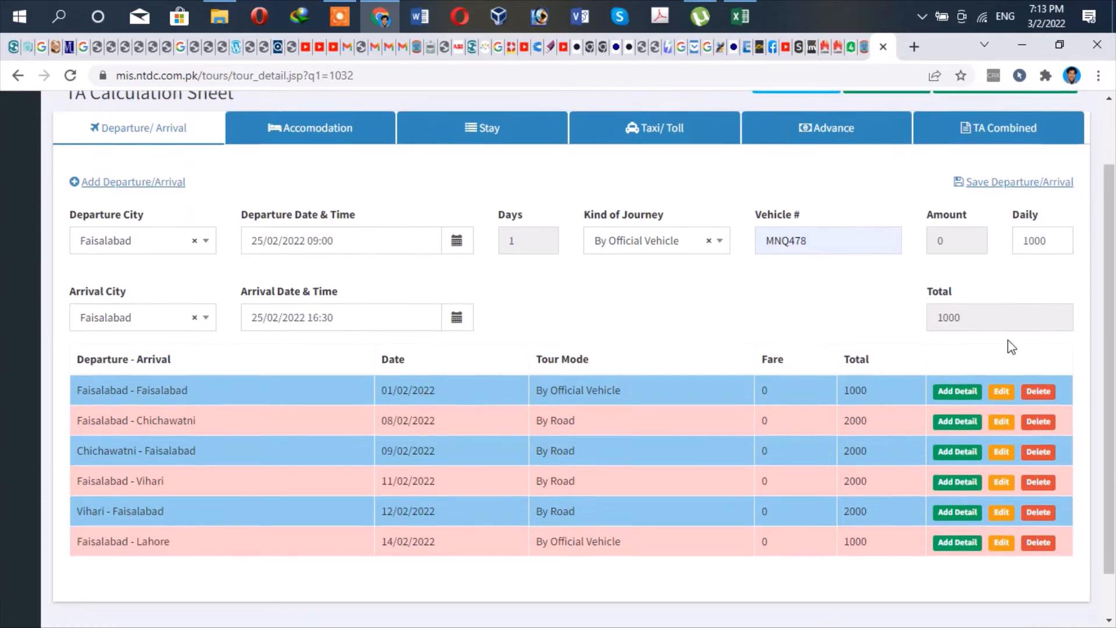
scroll(896, 287, up, 1)
scroll(905, 297, up, 2)
click(1023, 261)
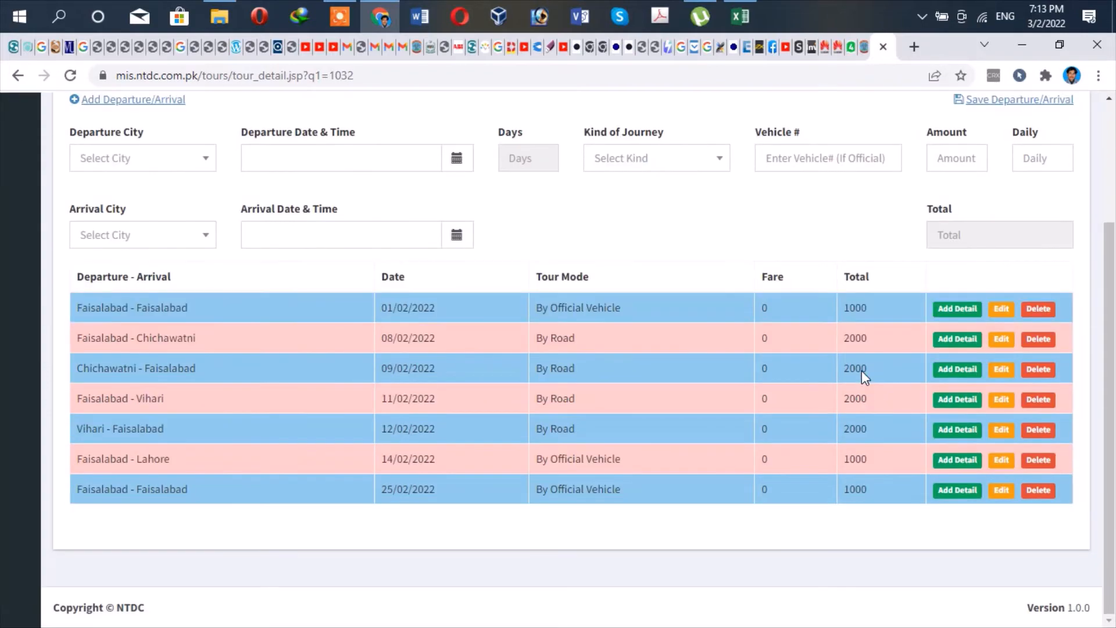
Preview the TA and review the draft Travelling Allowance Bill, including its journeys, stay charges, total and certification.
scroll(777, 509, up, 3)
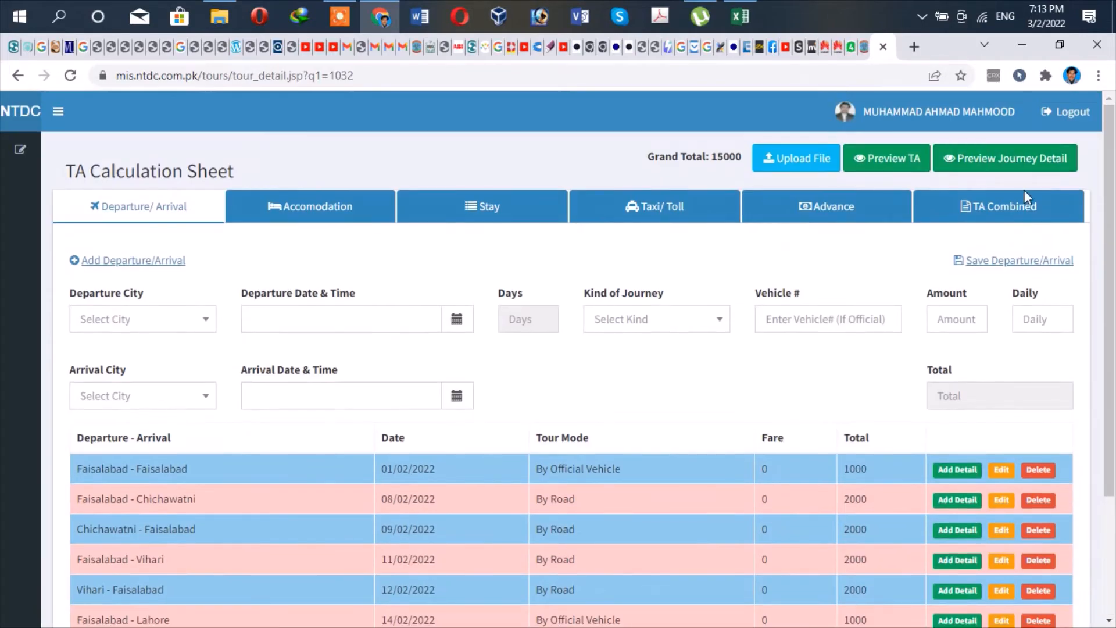
click(890, 167)
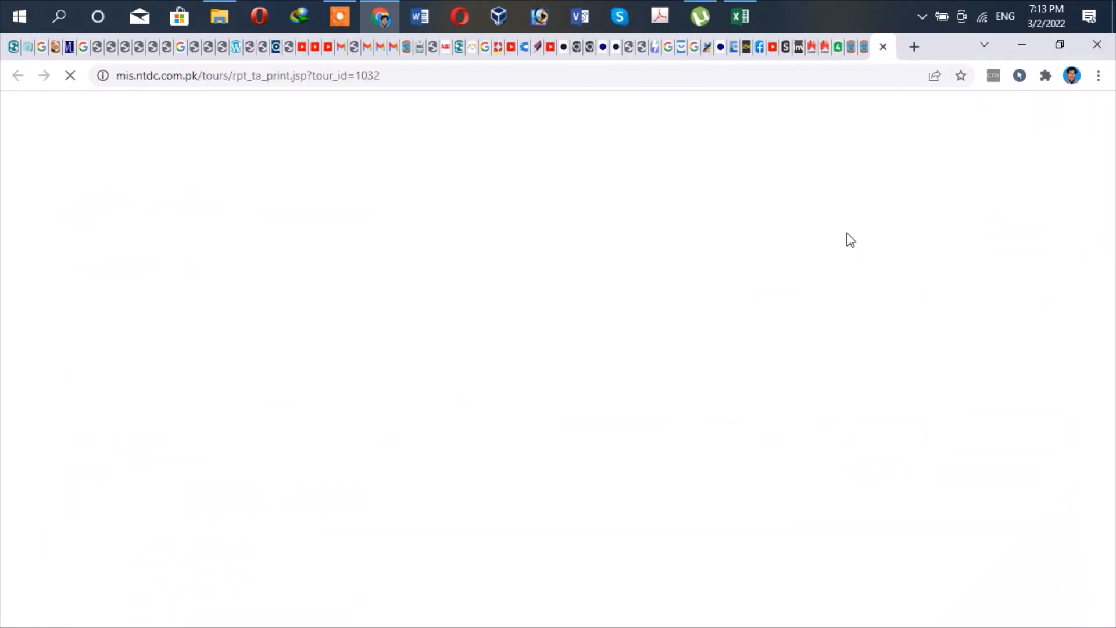
scroll(766, 298, down, 4)
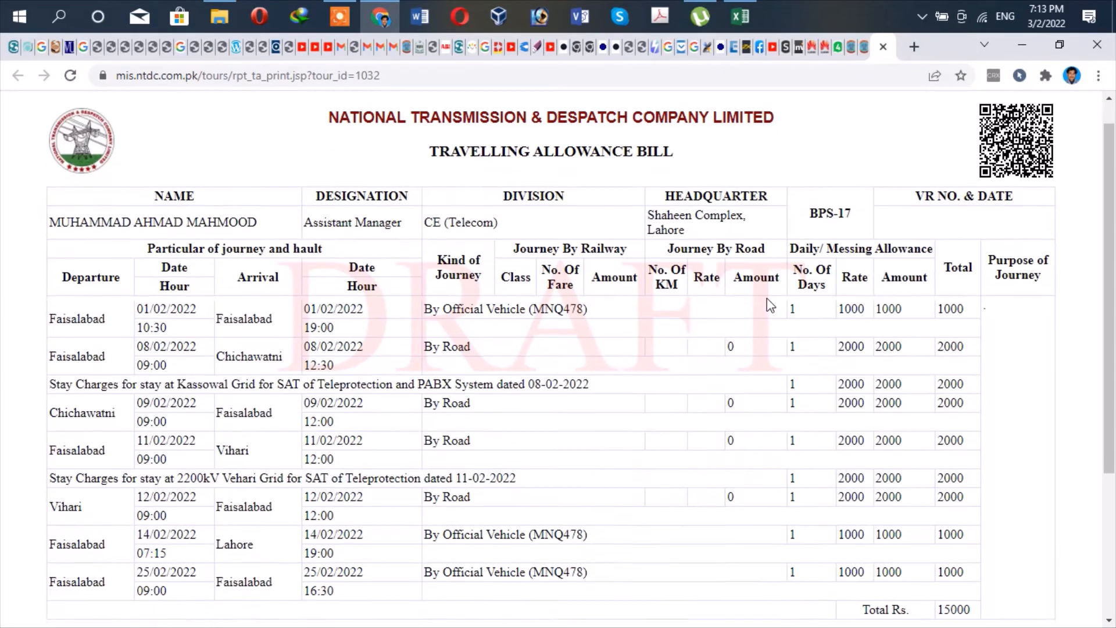
scroll(768, 302, up, 4)
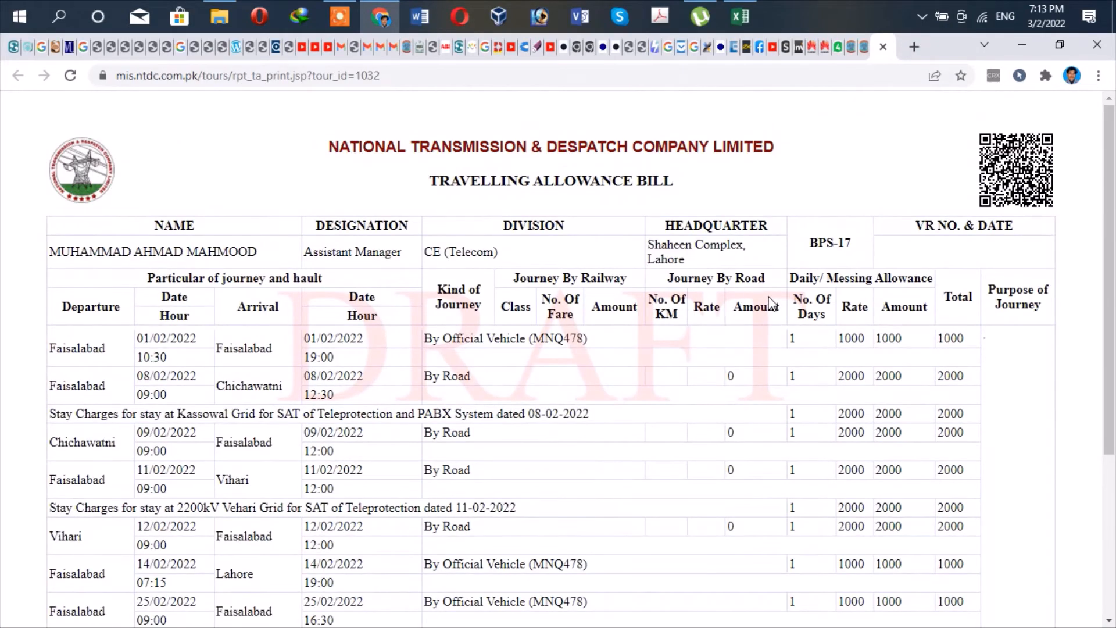
scroll(771, 303, down, 1)
scroll(771, 303, down, 1)
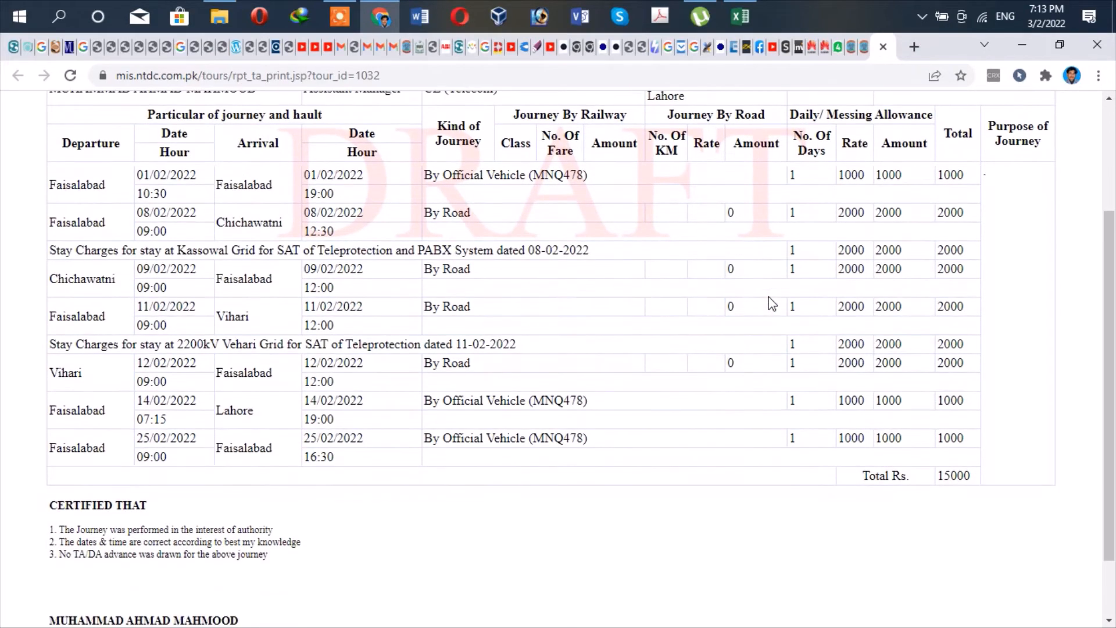
scroll(773, 301, up, 3)
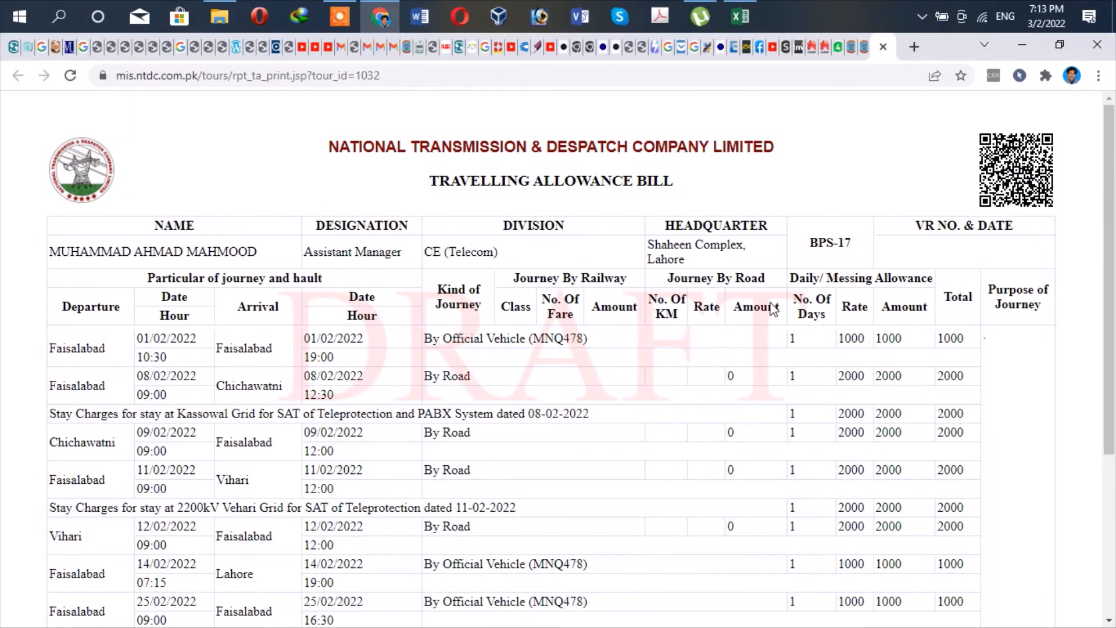
scroll(771, 308, down, 4)
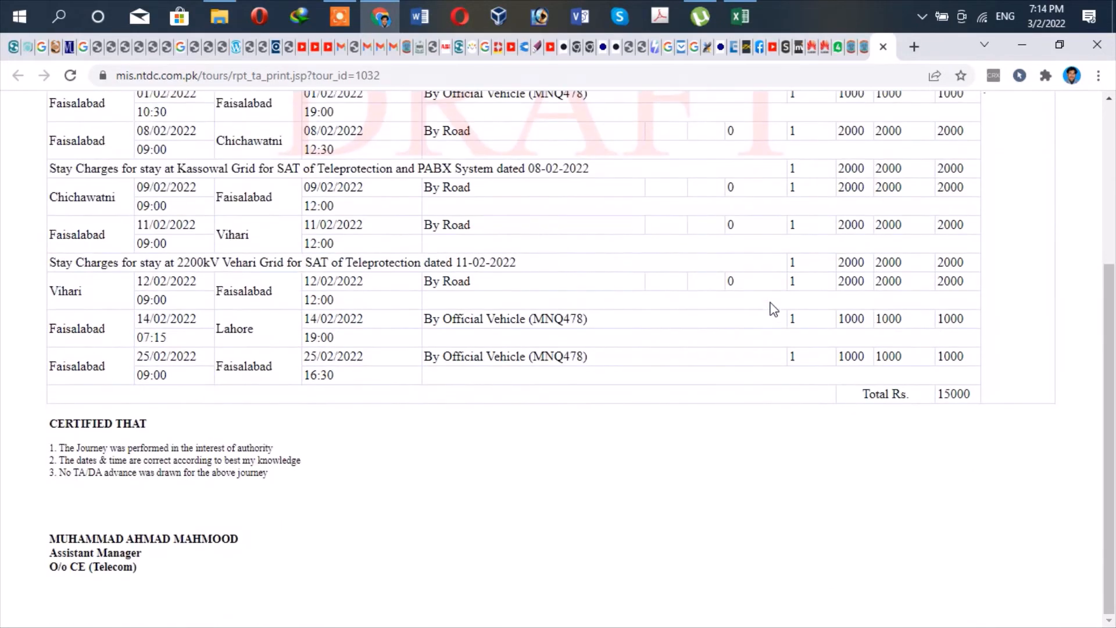
Examine the draft bill's header, journey rows, stay charges, daily allowance rates and total once more.
scroll(776, 307, up, 4)
scroll(772, 304, down, 4)
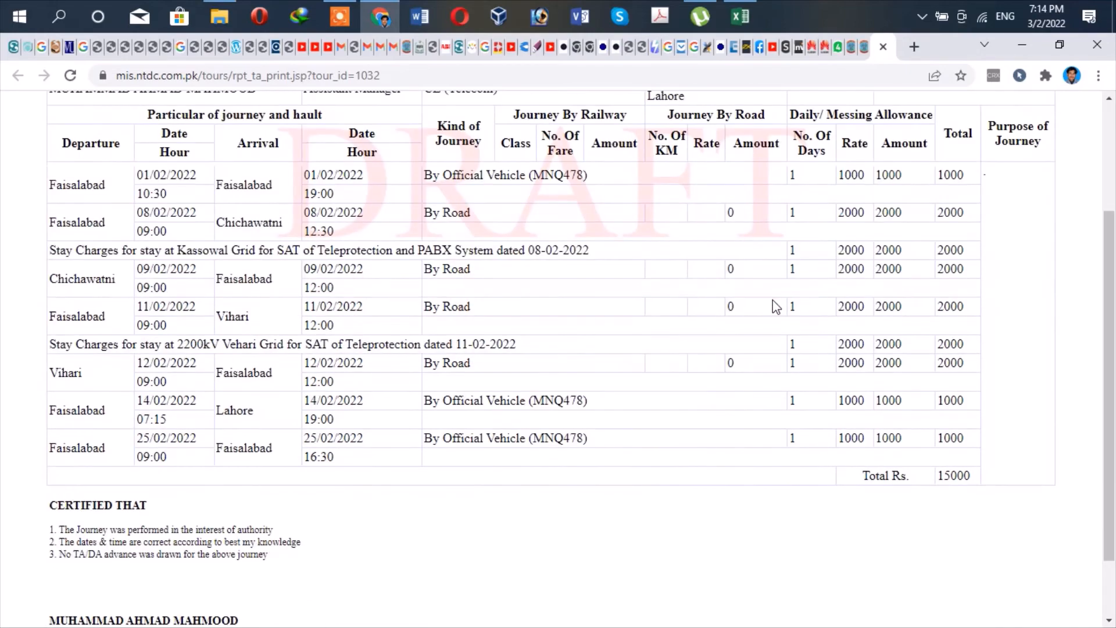
scroll(773, 307, up, 4)
scroll(773, 307, down, 3)
scroll(759, 301, up, 3)
scroll(758, 301, down, 4)
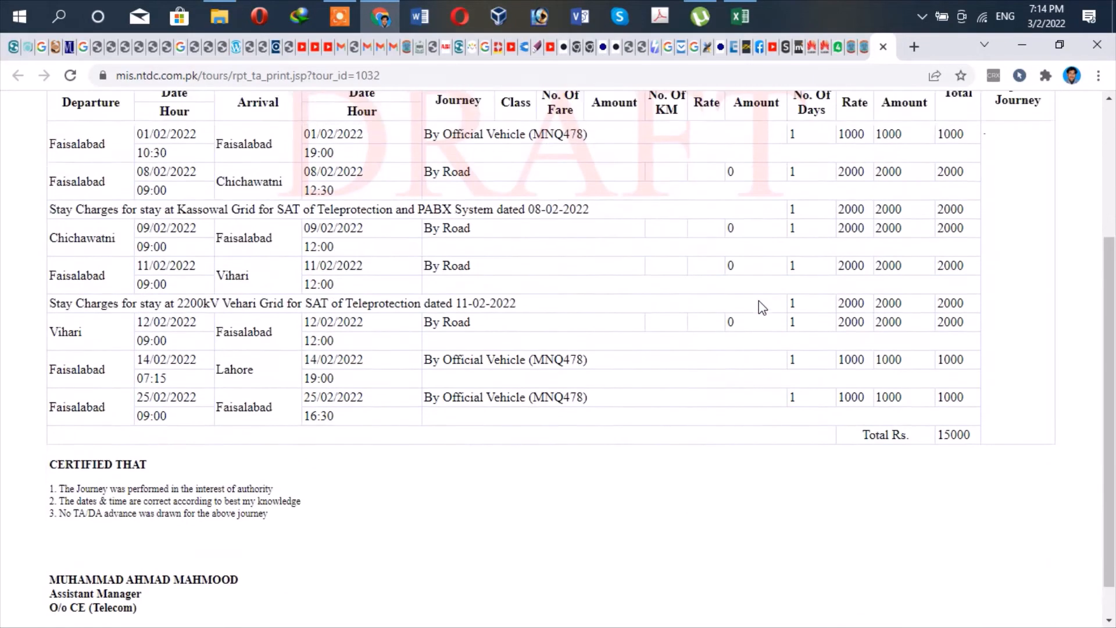
scroll(759, 301, up, 4)
scroll(885, 199, down, 4)
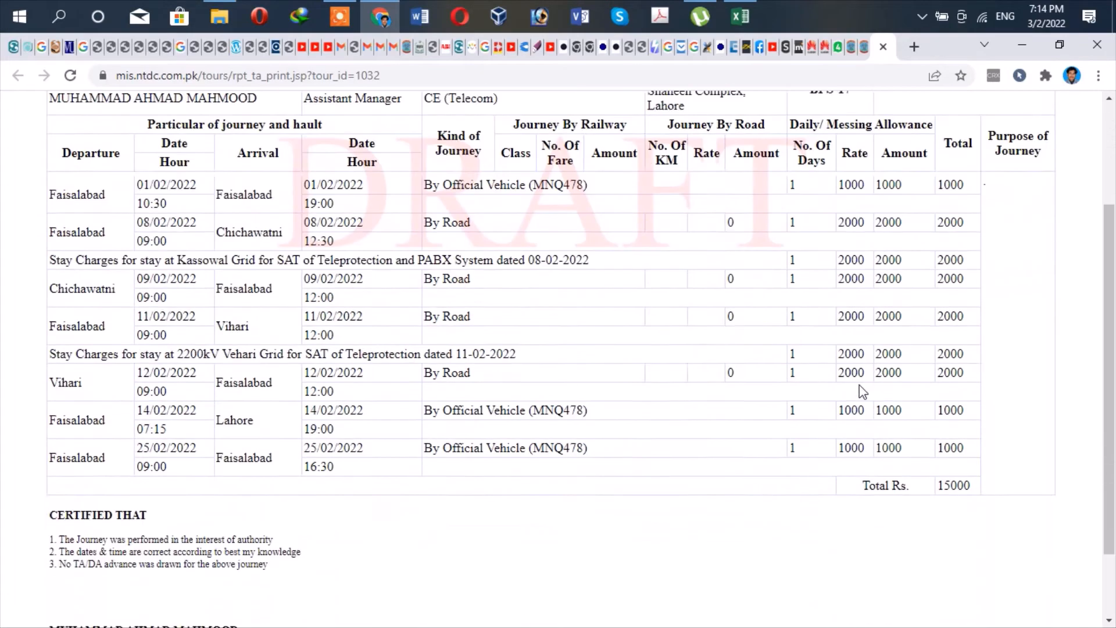
scroll(943, 443, up, 5)
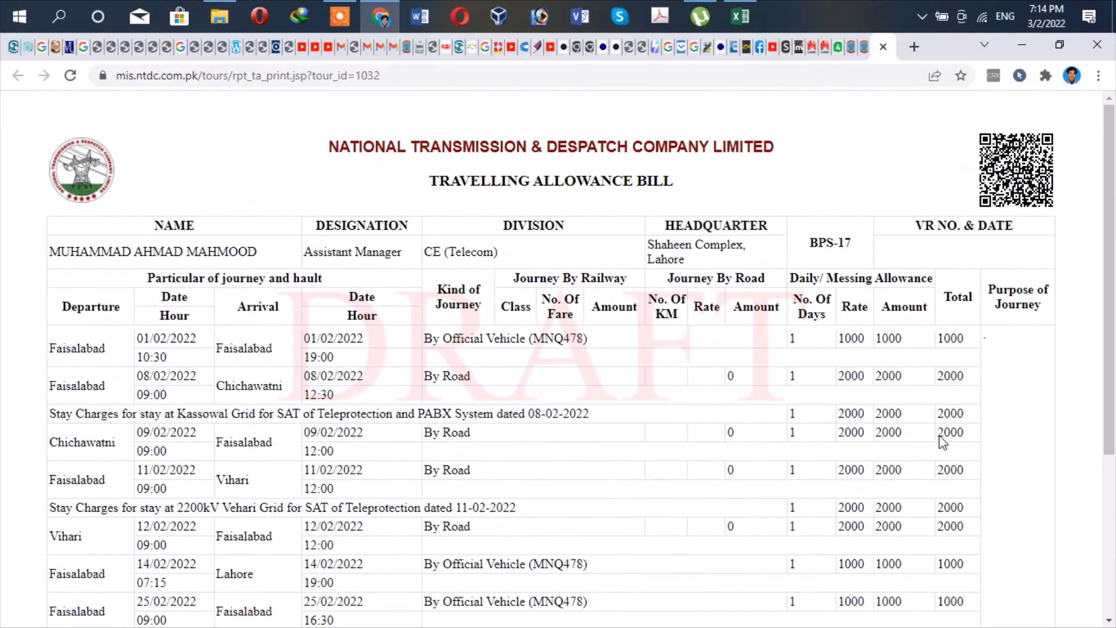
scroll(947, 436, down, 3)
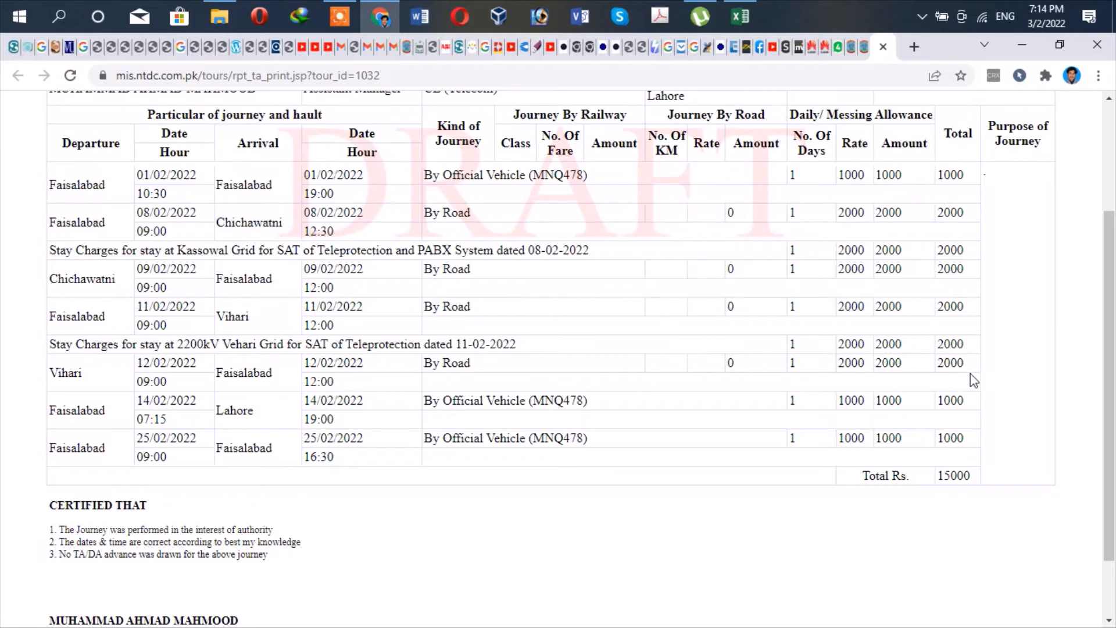
scroll(930, 393, up, 3)
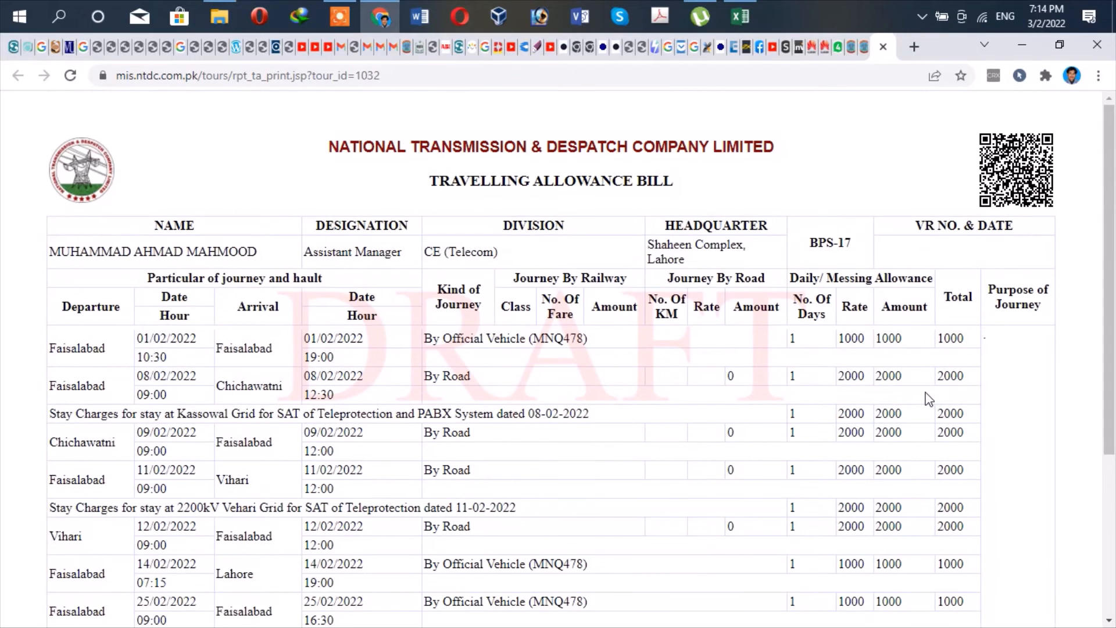
scroll(930, 393, down, 3)
scroll(930, 387, up, 3)
Close the draft bill preview and examine the saved journey entries on the TA Calculation Sheet.
click(883, 48)
scroll(904, 403, down, 3)
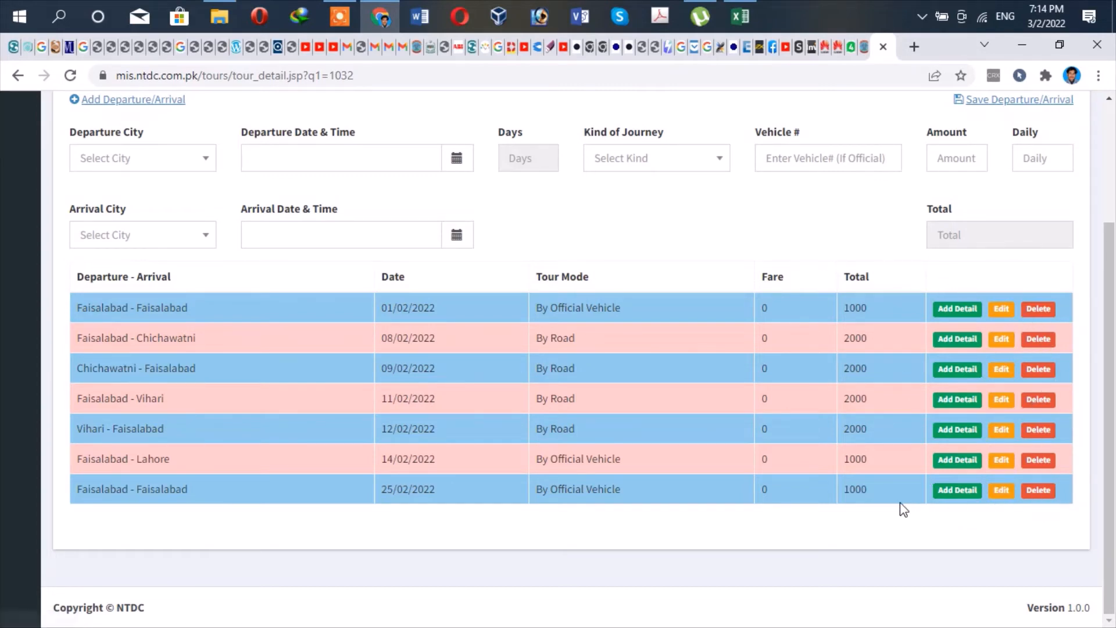
scroll(902, 500, up, 3)
scroll(910, 465, down, 3)
scroll(908, 462, up, 3)
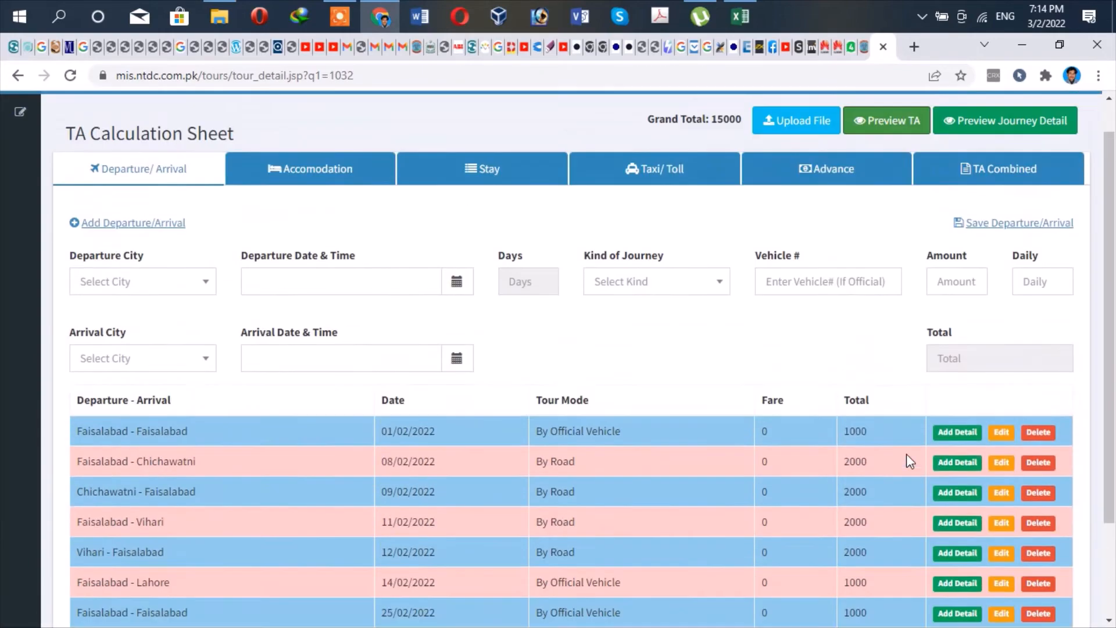
scroll(821, 319, down, 3)
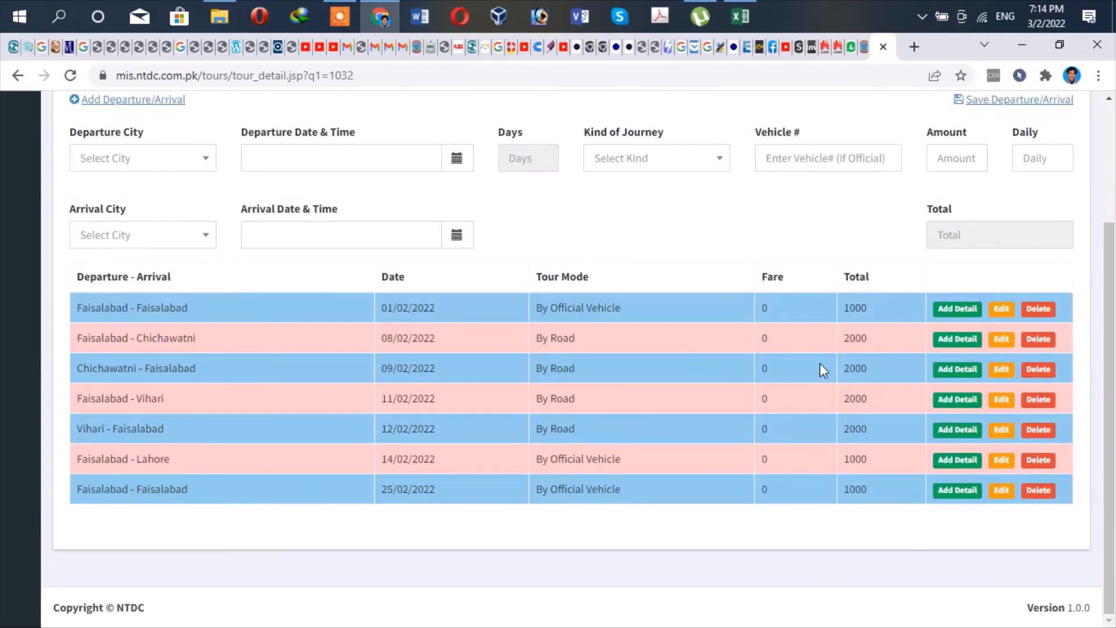
scroll(829, 395, up, 1)
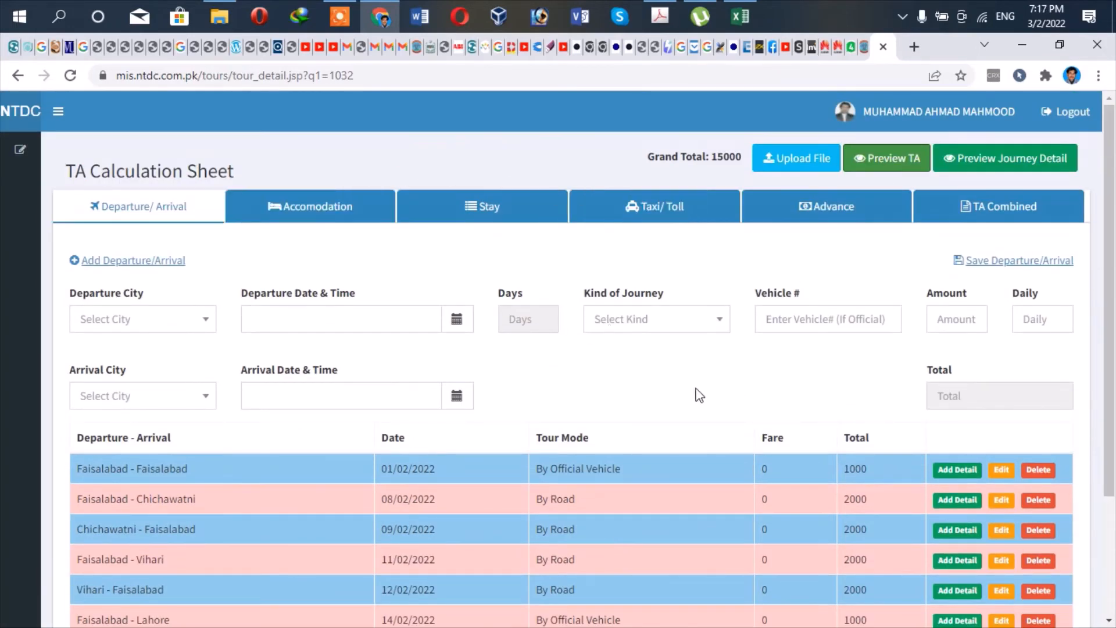
Go to the Tour Request list and finalize the Official Duty tour dated 01/02/2022 to 25/03/2022, accepting the confirmation.
click(59, 113)
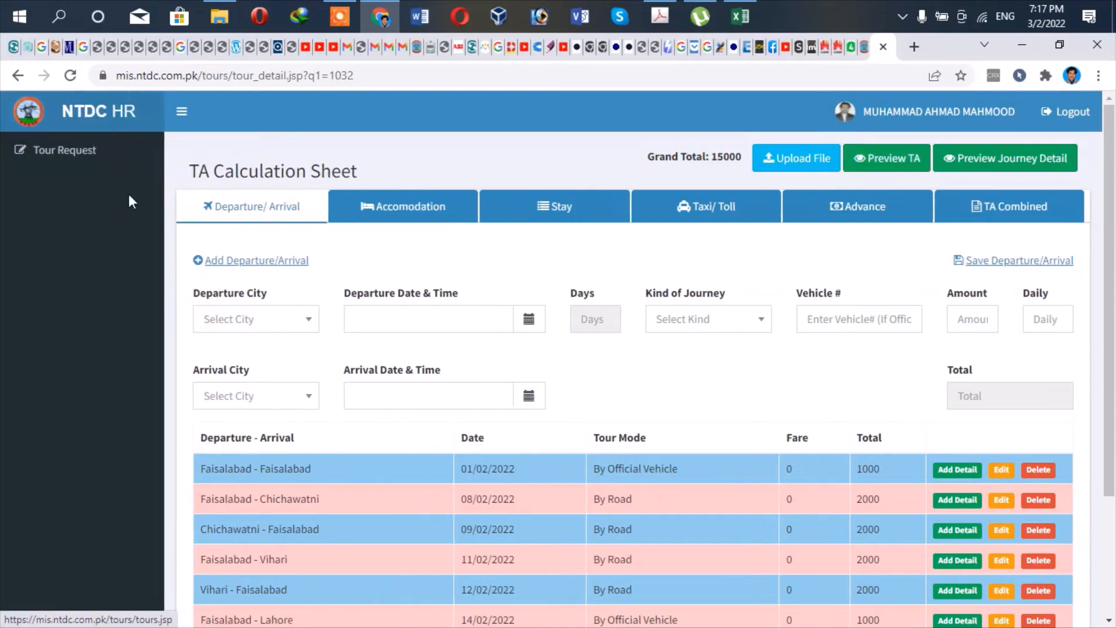
click(69, 155)
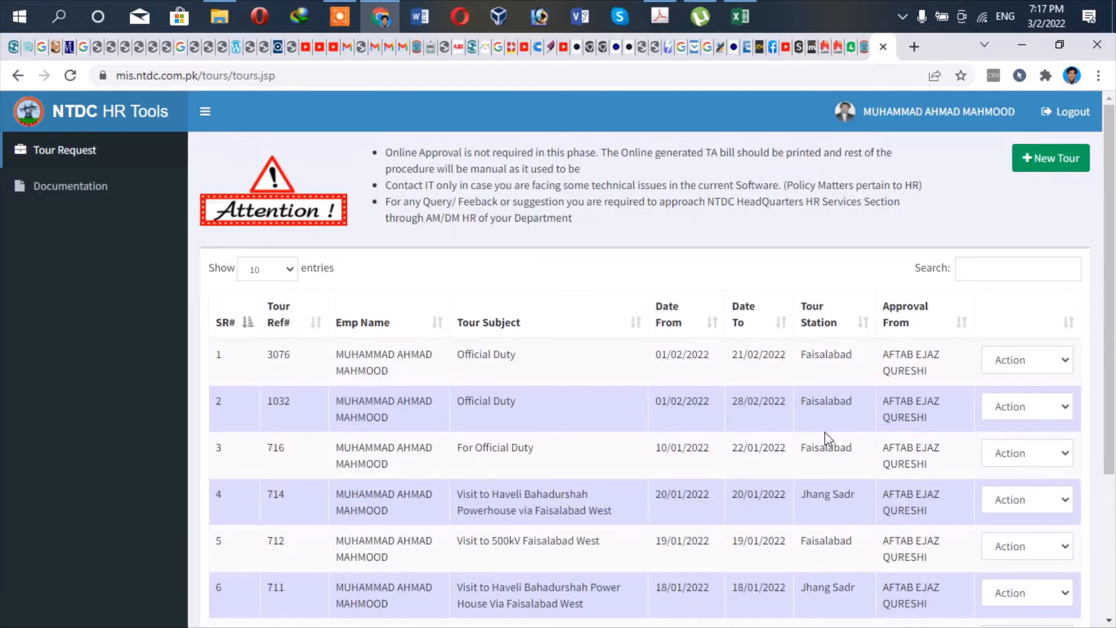
scroll(828, 439, down, 1)
scroll(828, 439, up, 1)
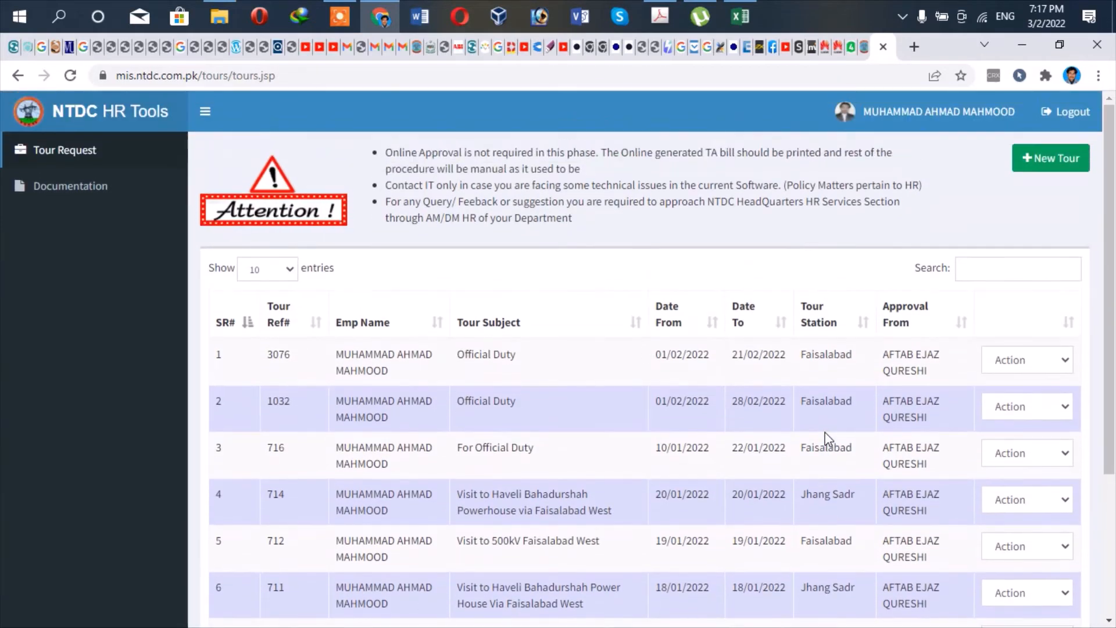
click(1067, 365)
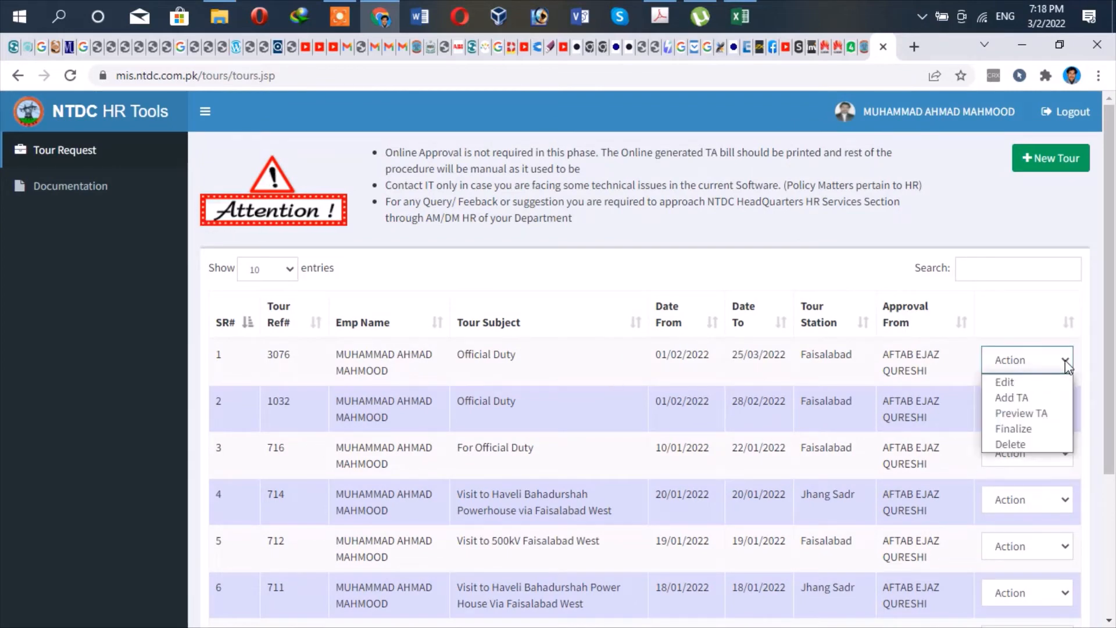
click(1028, 430)
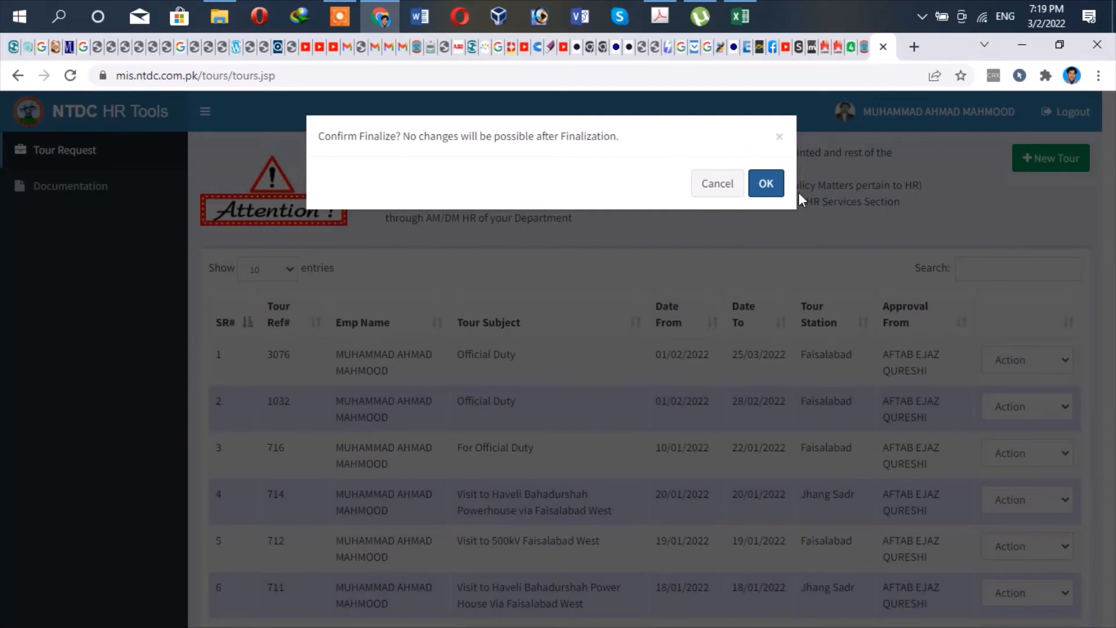
click(769, 186)
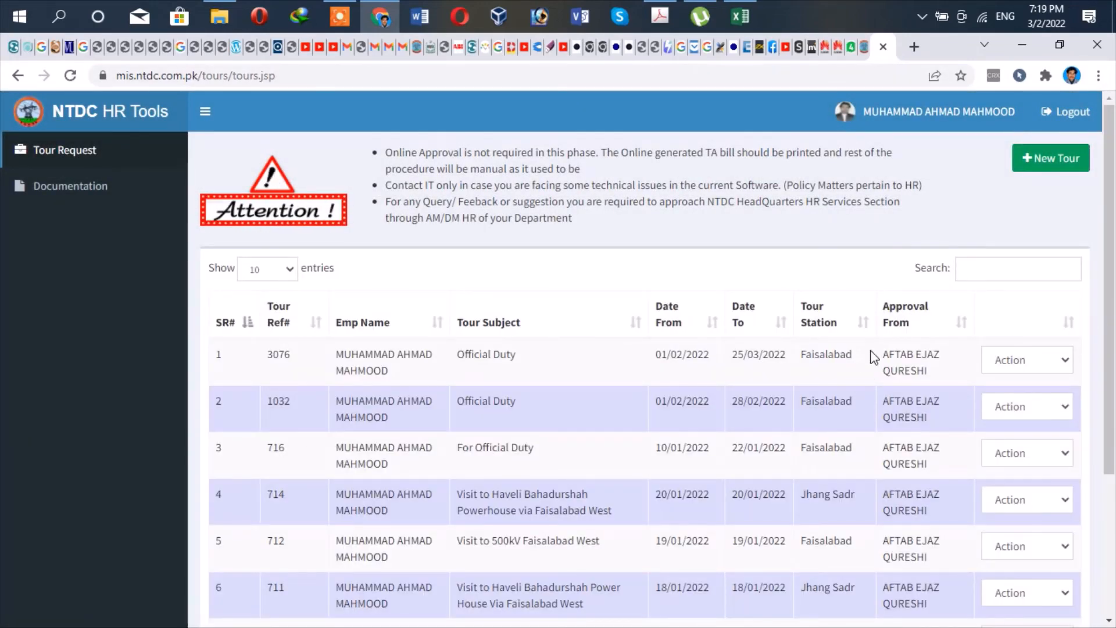
Preview the TA of the finalized Official Duty tour and review the bill's journeys, stay charges, total and certification.
click(1066, 362)
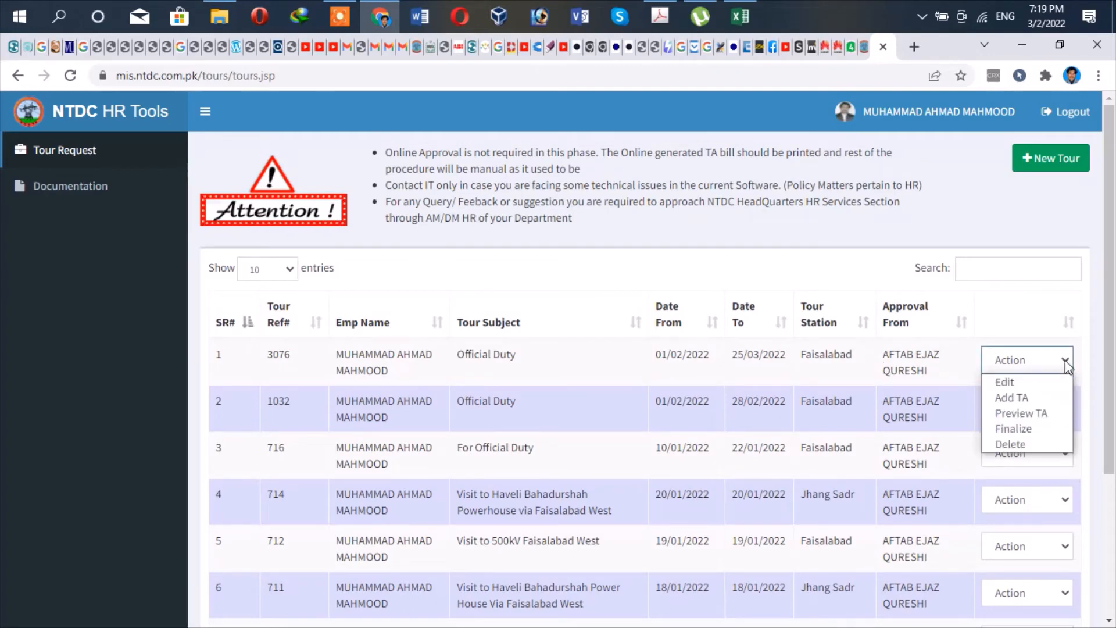
click(1020, 413)
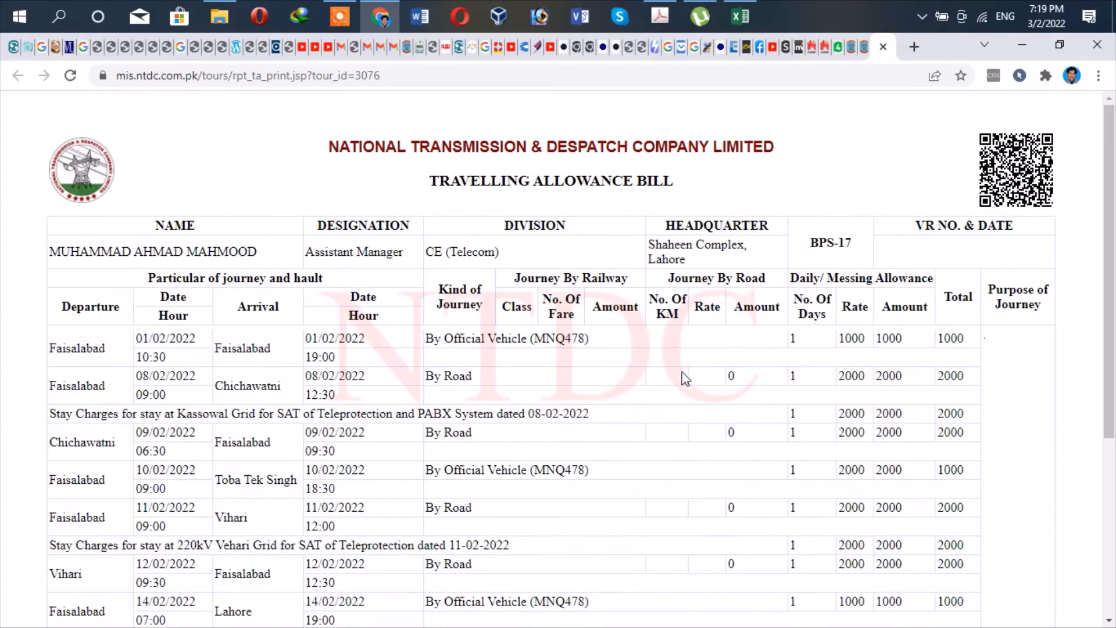
scroll(399, 242, down, 5)
scroll(356, 204, up, 3)
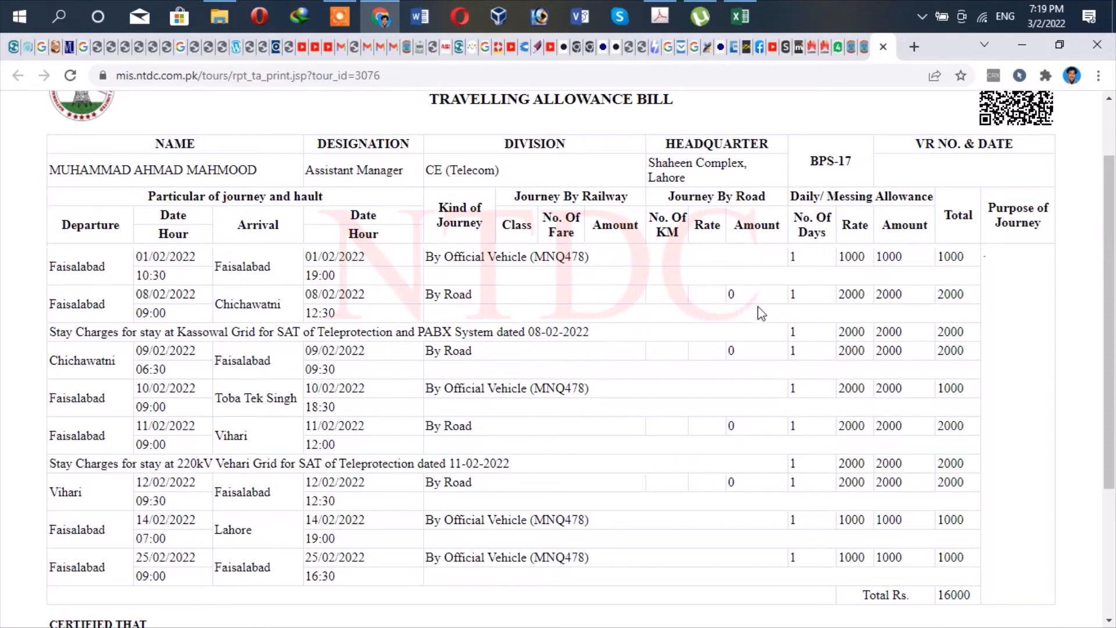
scroll(777, 334, down, 3)
scroll(779, 338, up, 5)
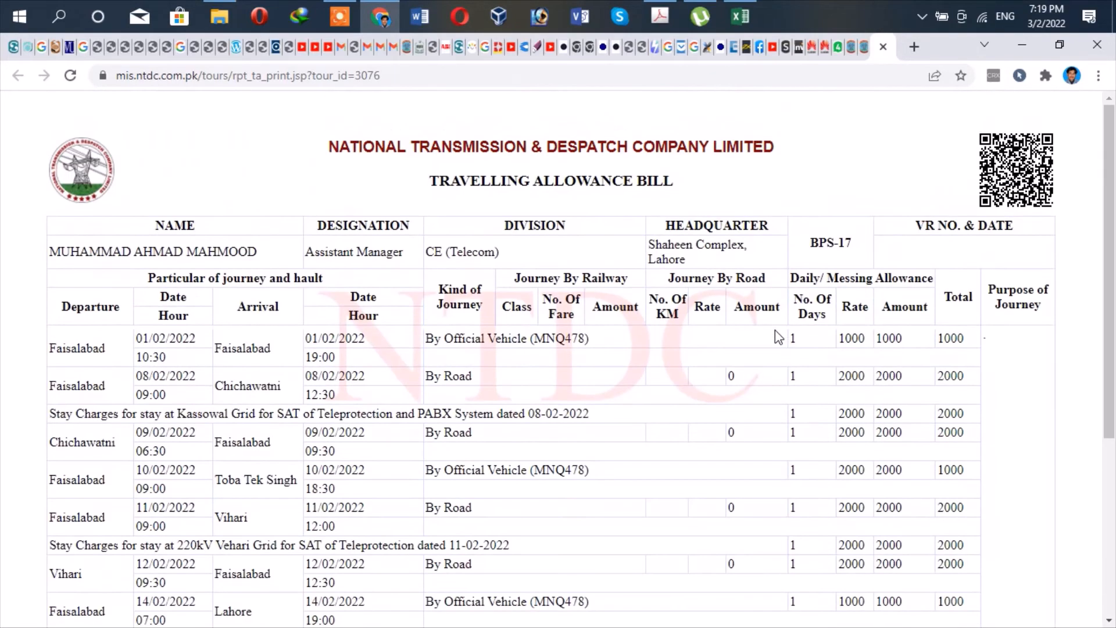
scroll(698, 386, down, 1)
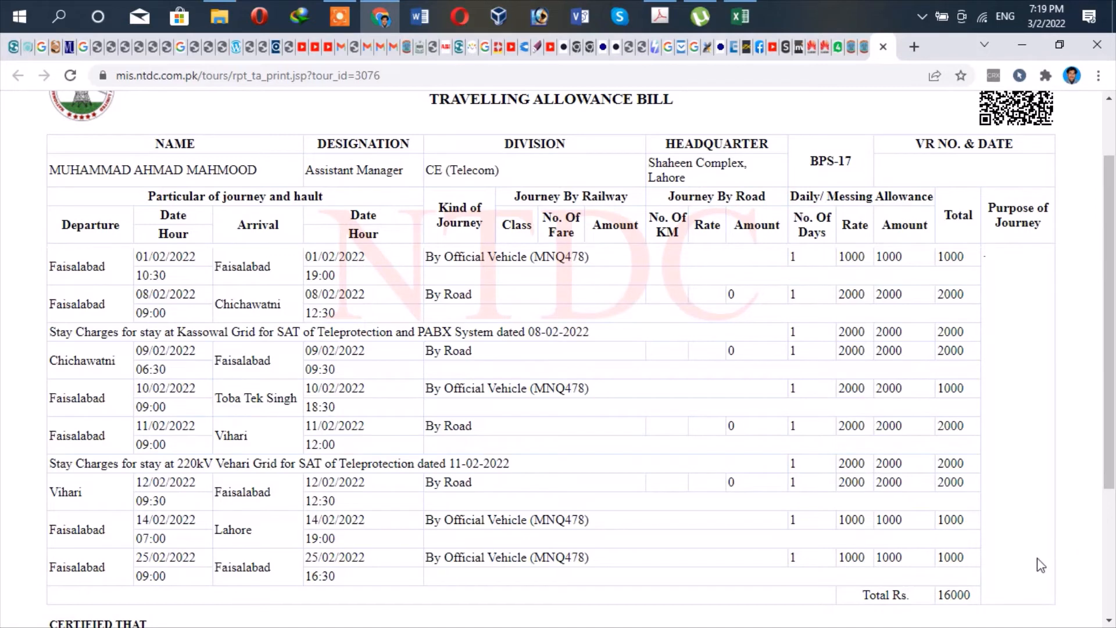
scroll(645, 308, down, 2)
scroll(662, 360, up, 2)
scroll(715, 491, up, 1)
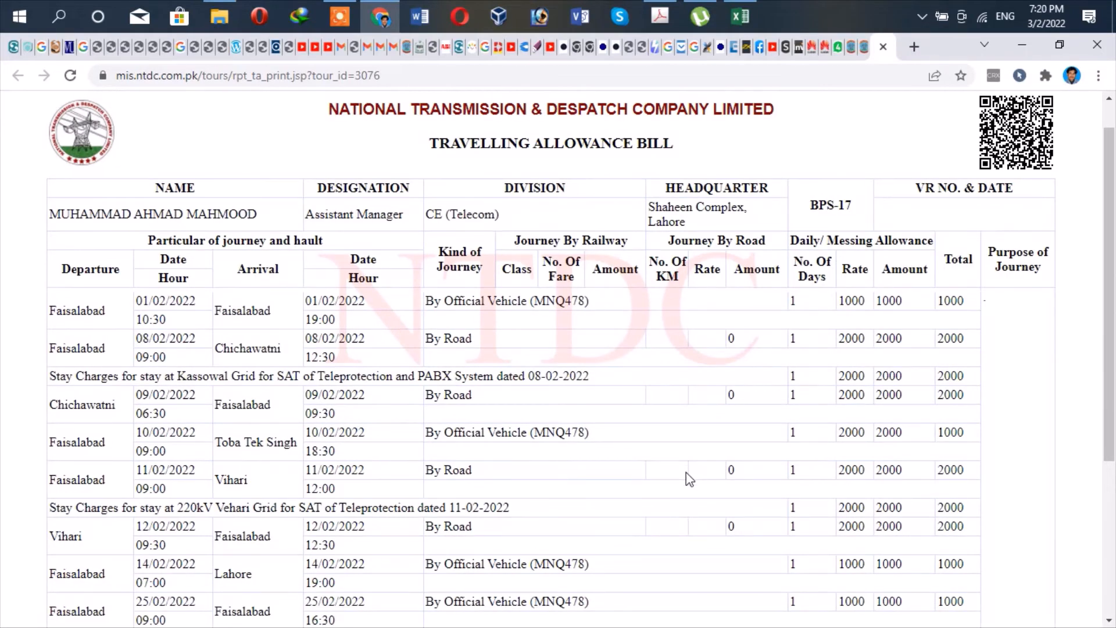
Start printing the finalized bill and look through the available printer destinations, keeping PDF995.
key(ctrl+p)
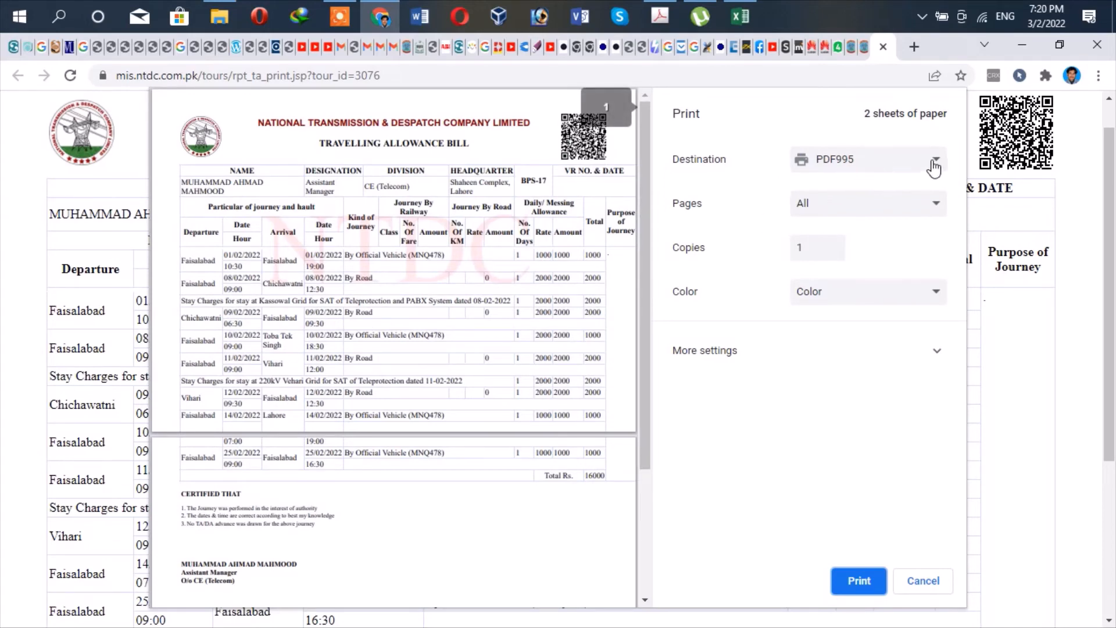
click(934, 167)
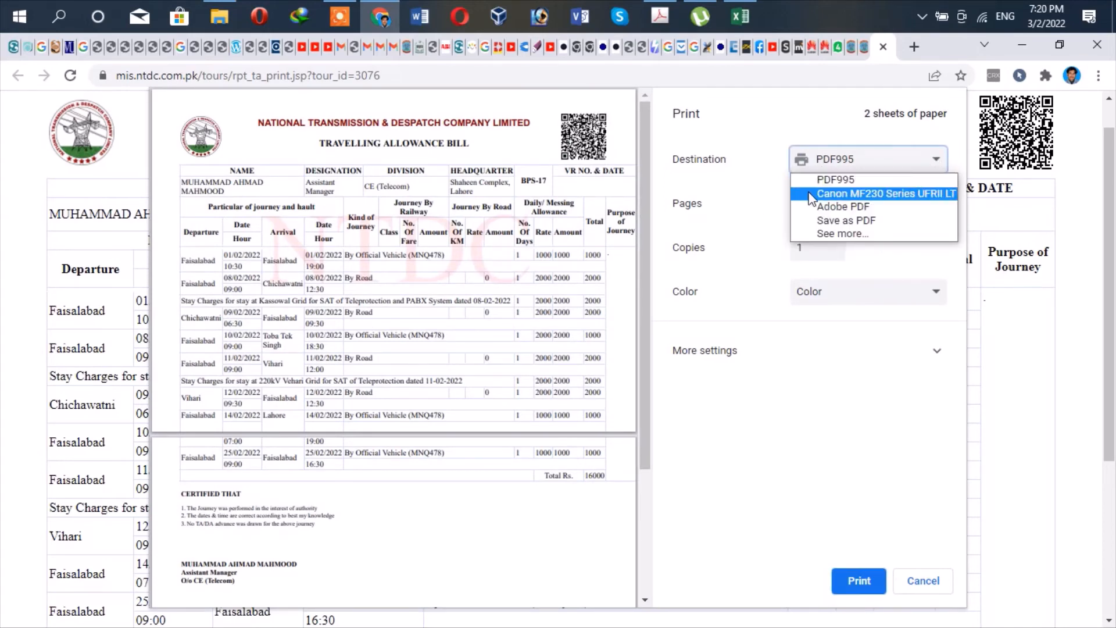
click(938, 167)
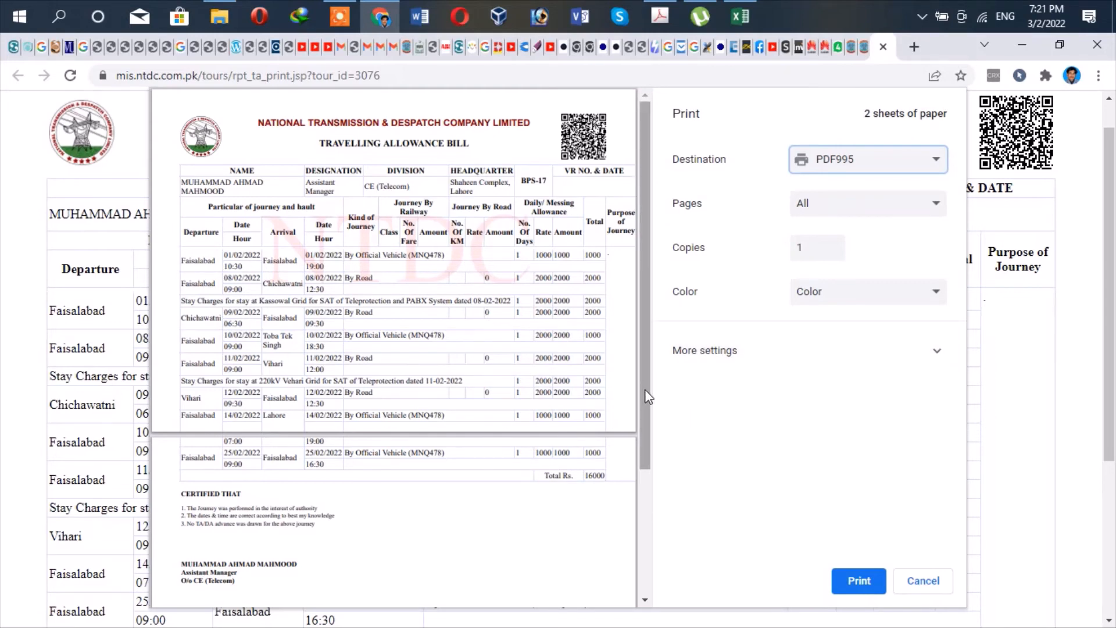
drag(645, 388, 646, 295)
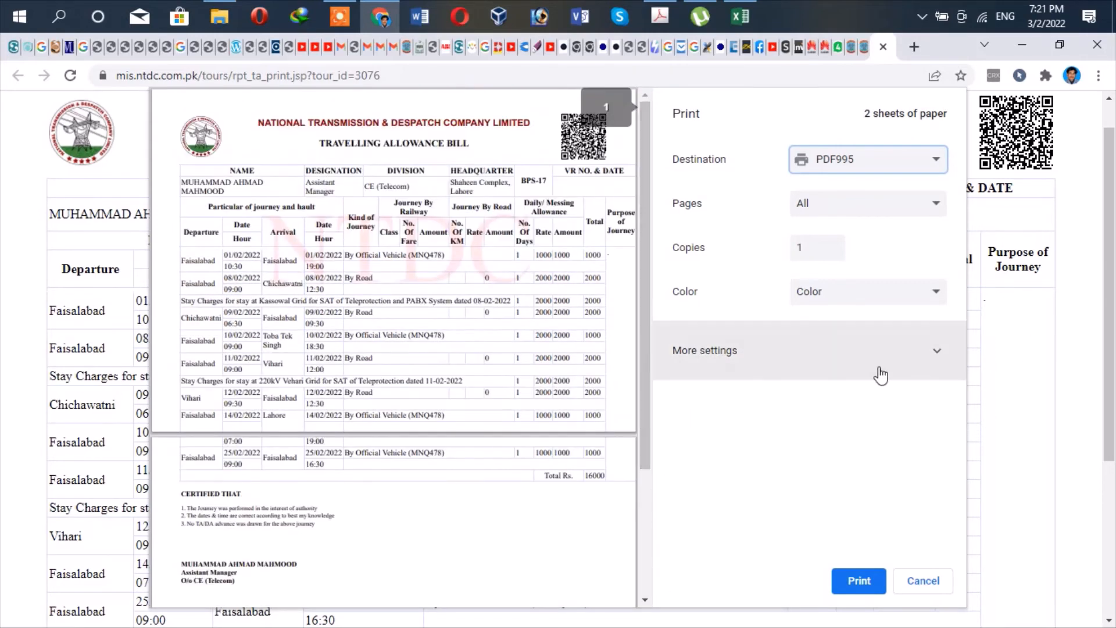
Expand the additional print settings and reduce the custom scale to 82 so the bill fits on one page.
click(692, 367)
scroll(923, 373, down, 3)
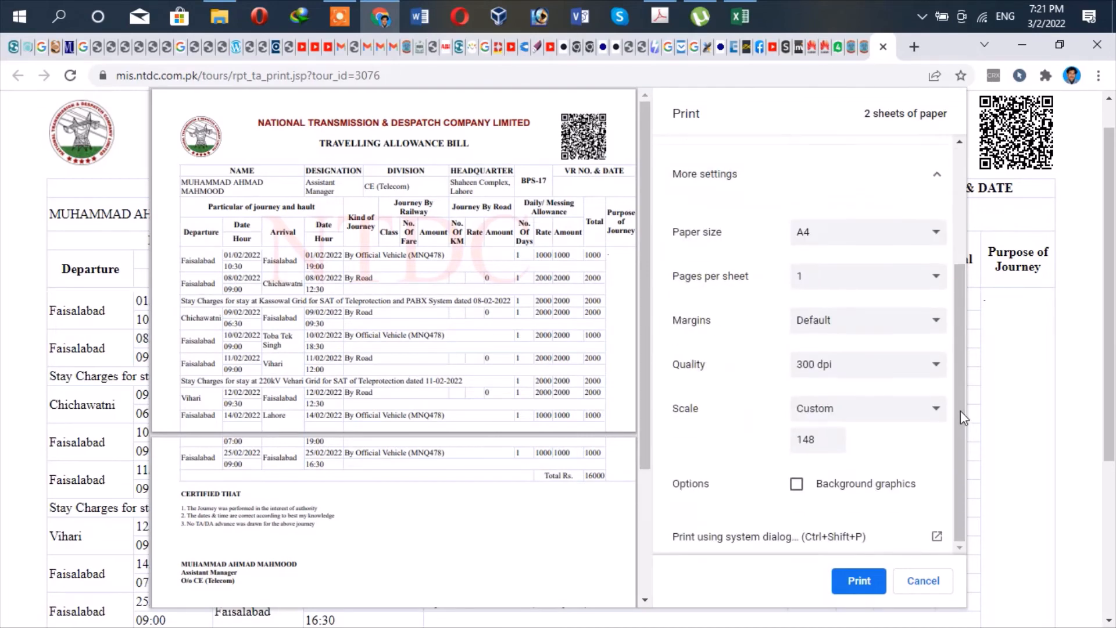
click(834, 444)
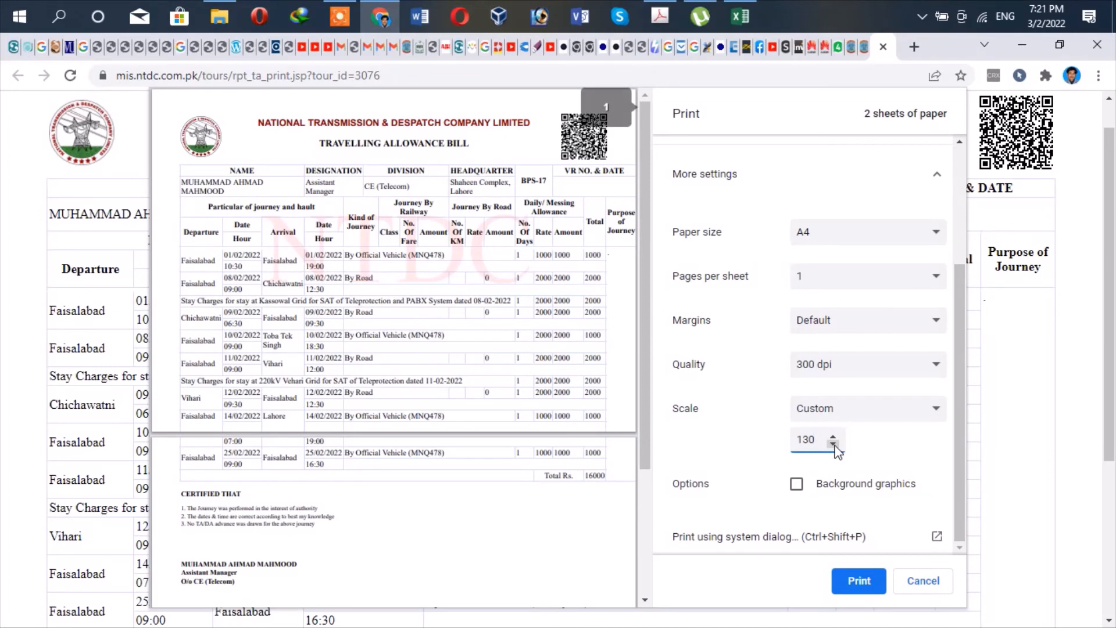
click(834, 444)
click(834, 444)
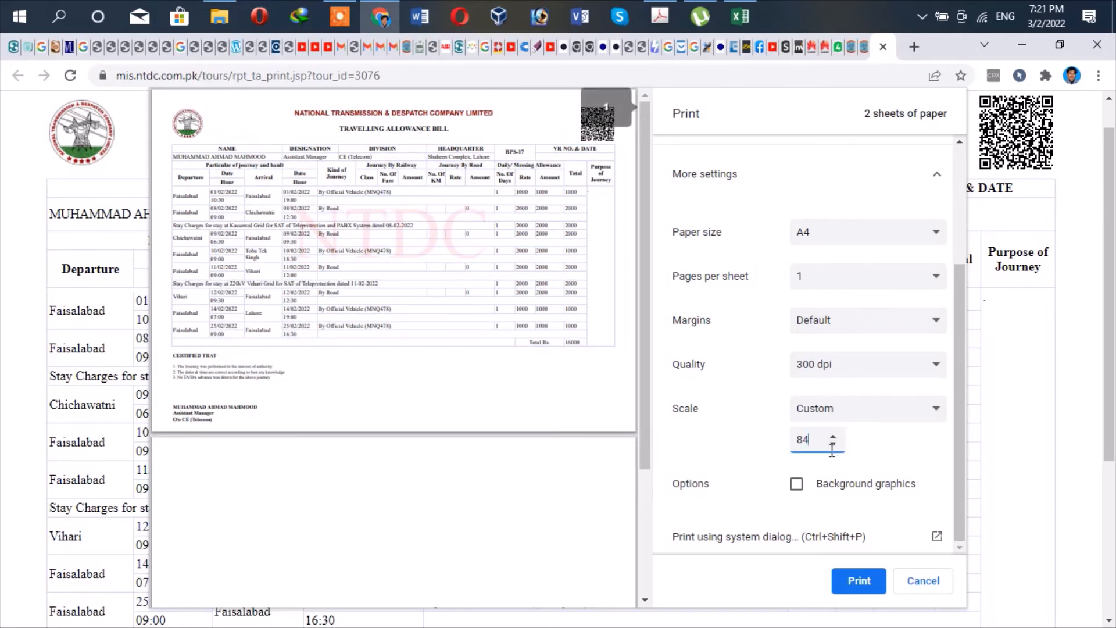
click(833, 445)
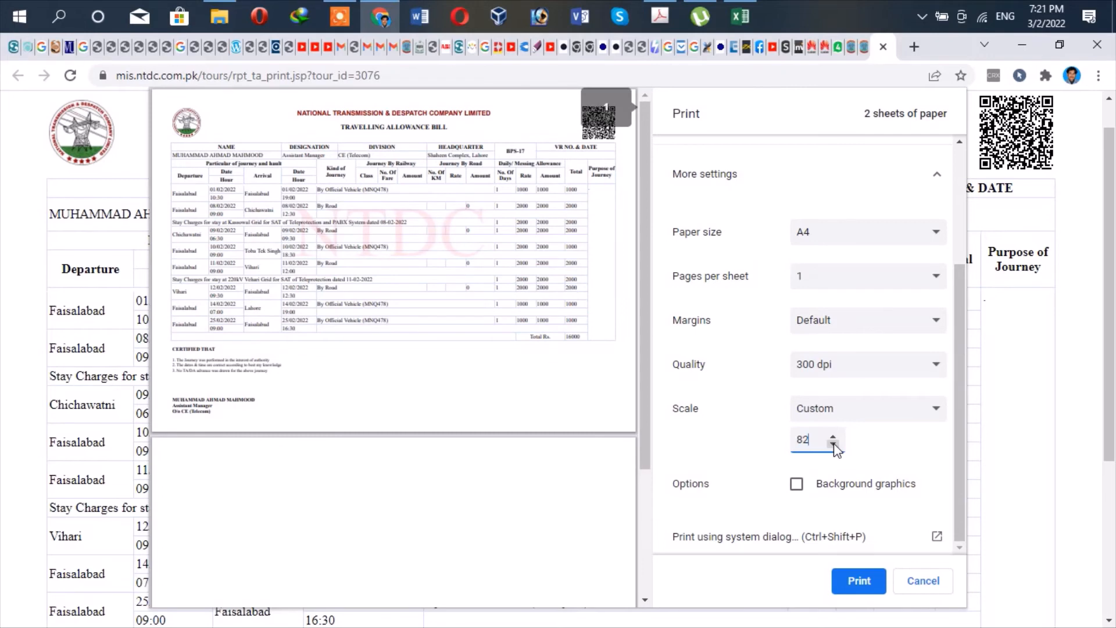
Print the bill to PDF and save it in the Desktop TA folder as 2022-02 February Final.pdf, continuing with the sponsored version.
click(857, 581)
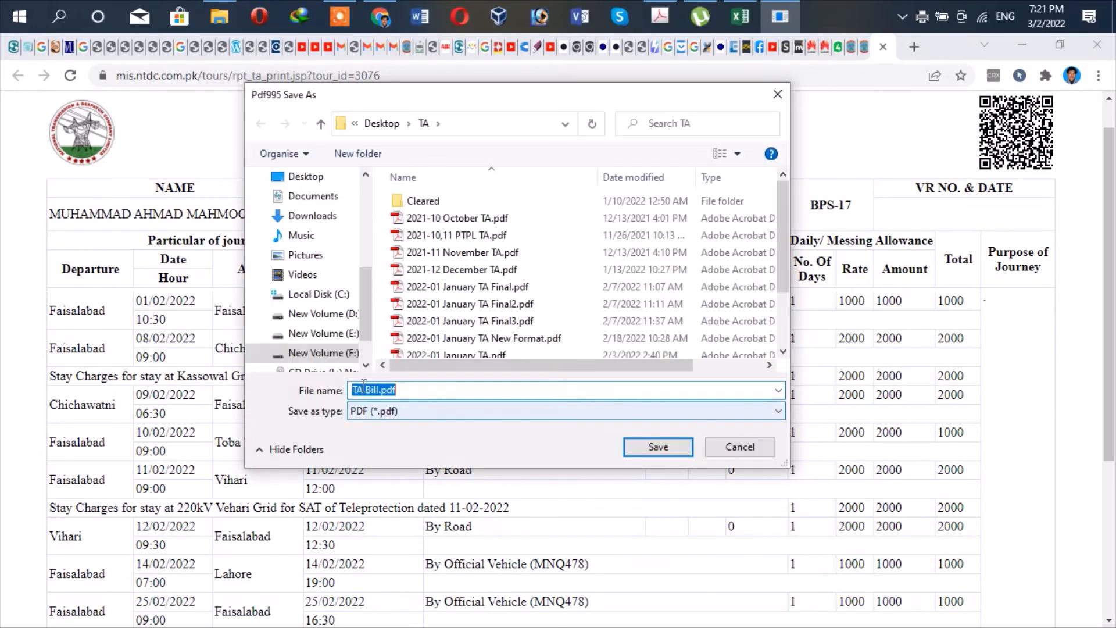
click(380, 389)
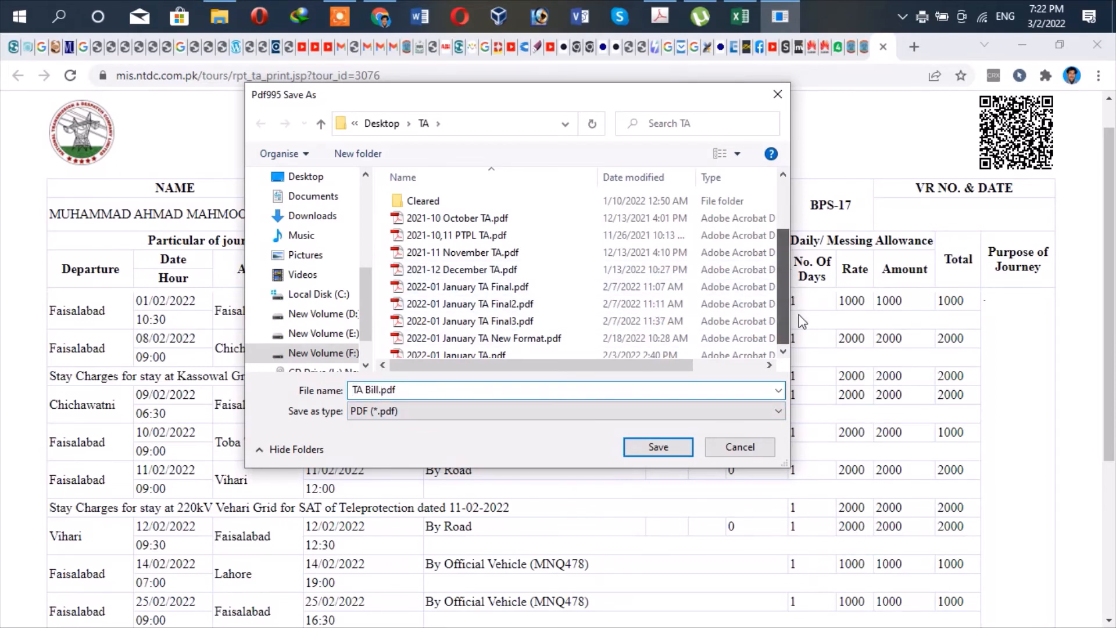
scroll(782, 325, down, 2)
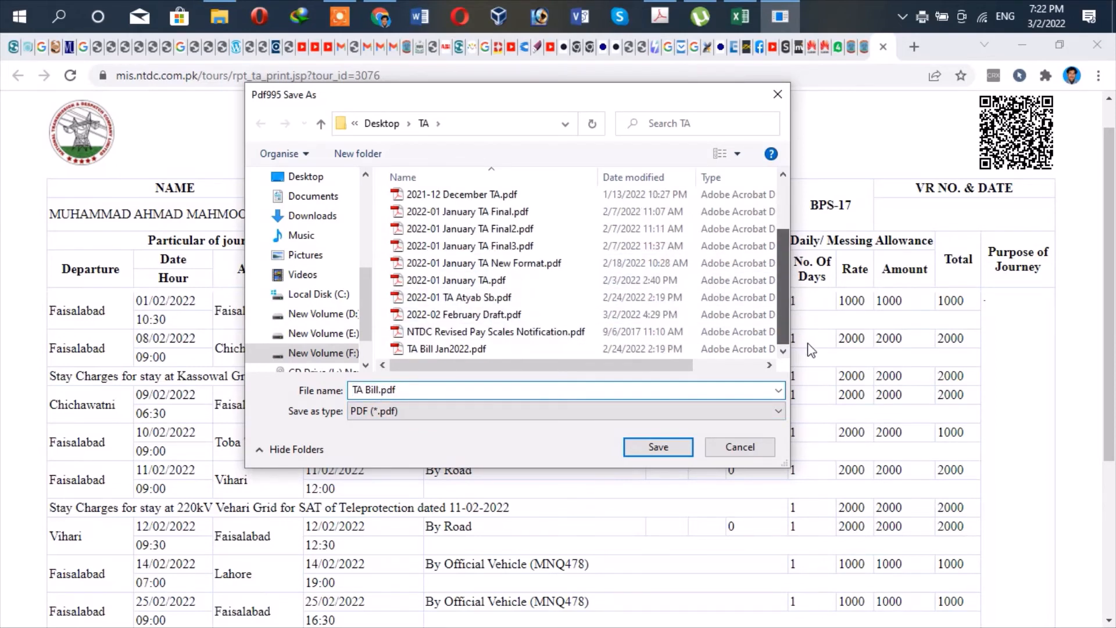
click(460, 317)
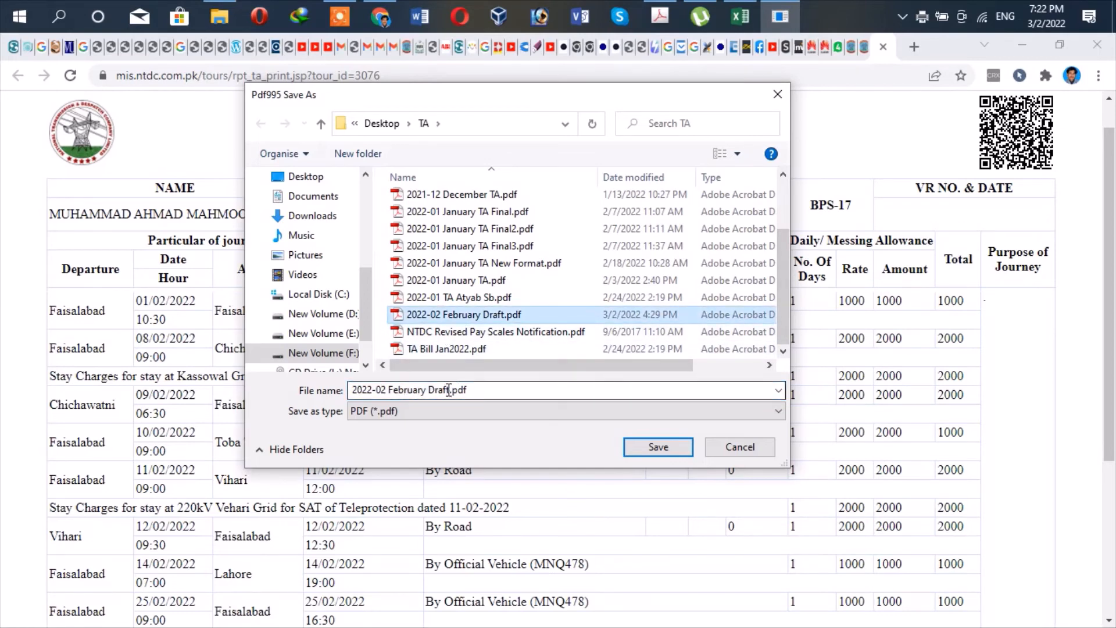
click(450, 390)
double_click(450, 390)
mouse_move(451, 390)
mouse_down()
mouse_move(422, 390)
mouse_move(433, 390)
mouse_up()
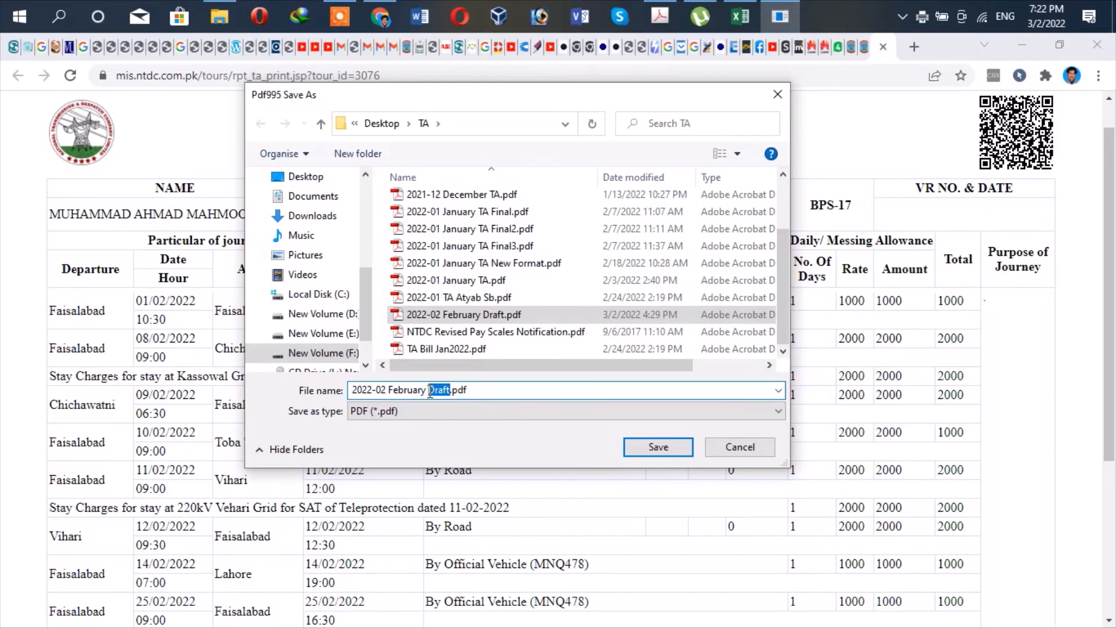
text(Final)
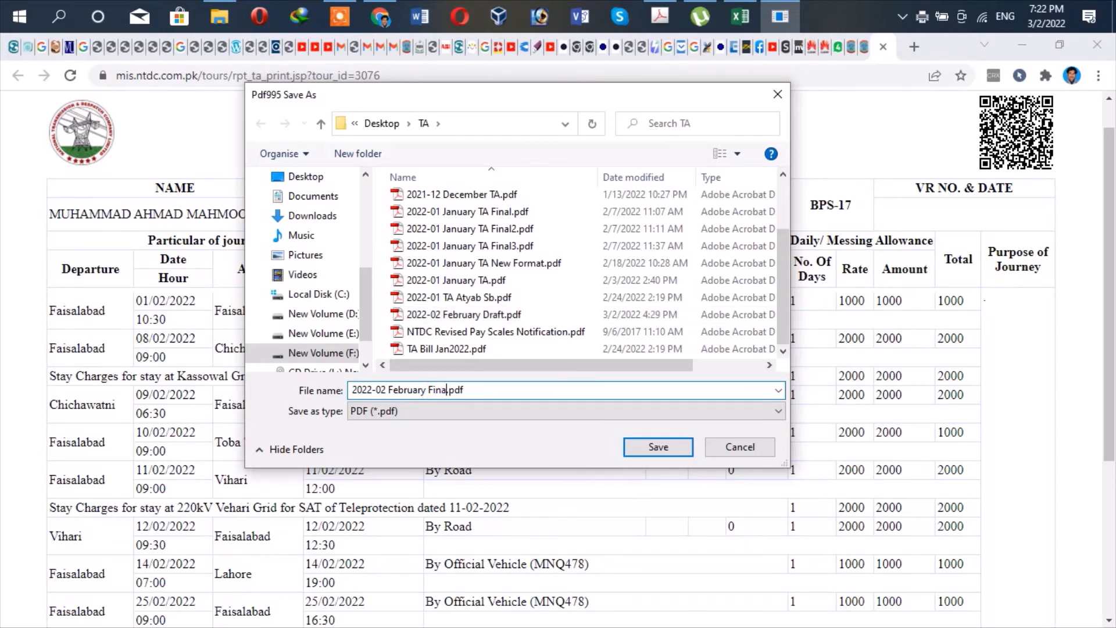
click(657, 447)
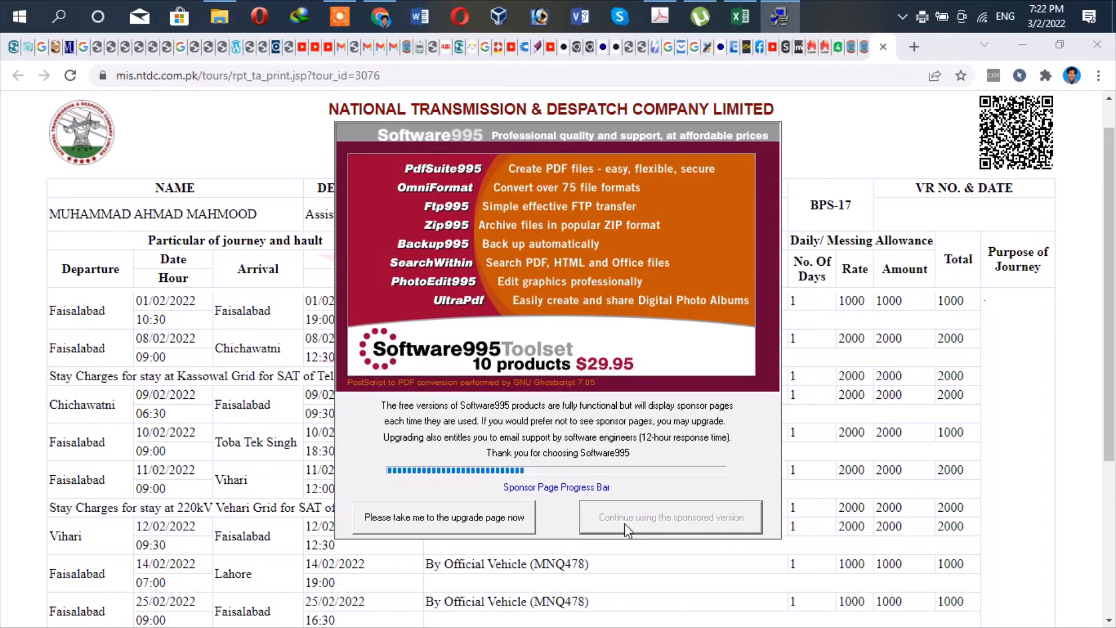
click(685, 527)
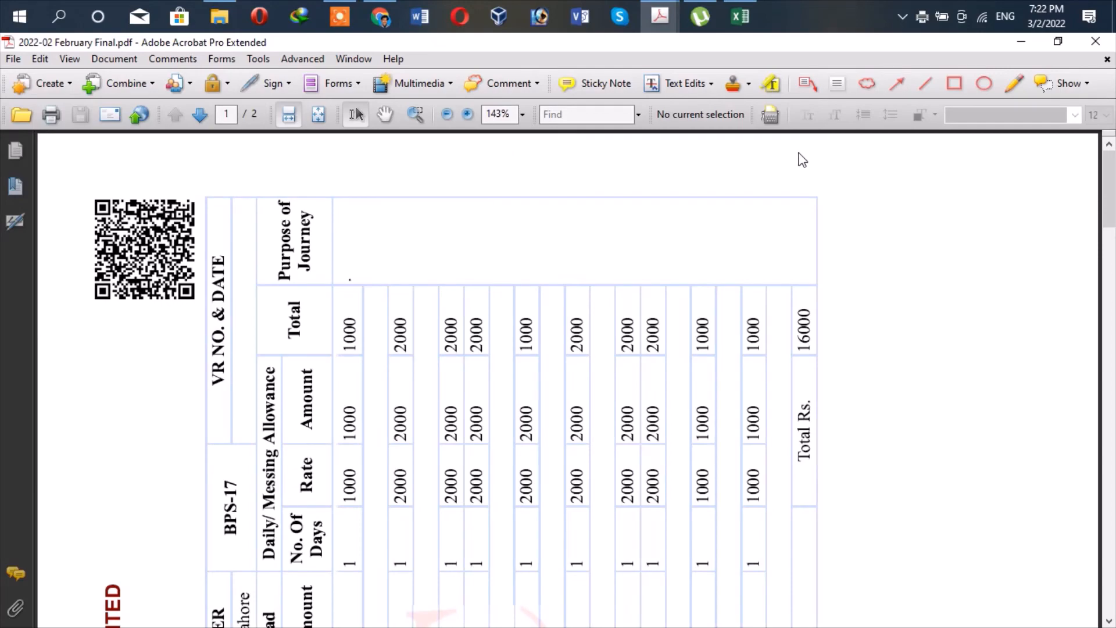
Remove the blank second page from the saved PDF and rotate the remaining page clockwise 90 degrees.
scroll(921, 327, down, 15)
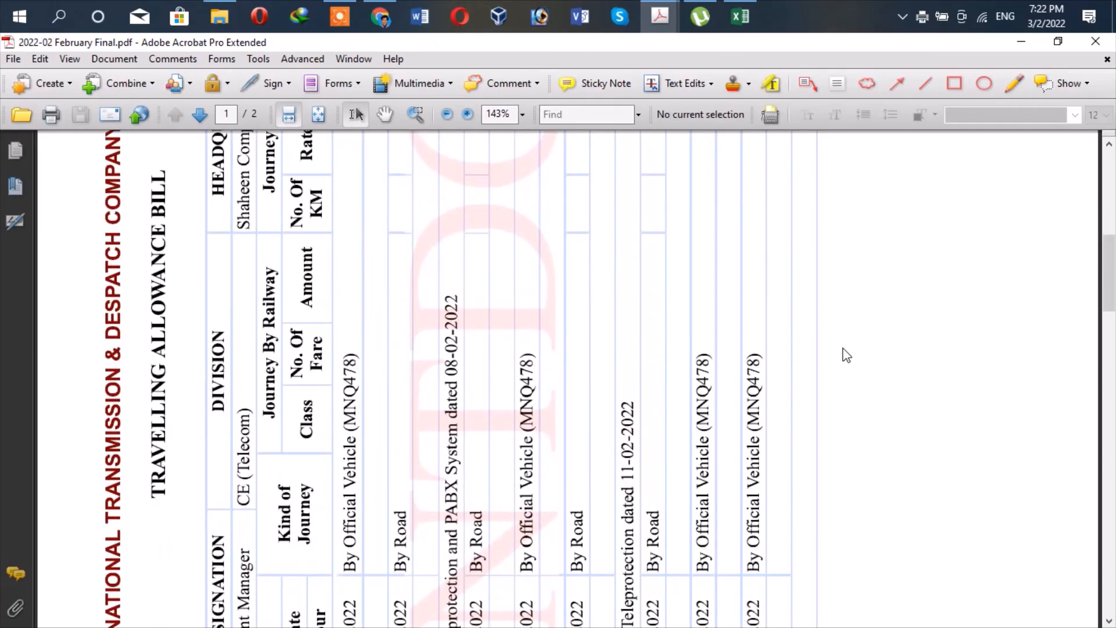
scroll(867, 357, down, 10)
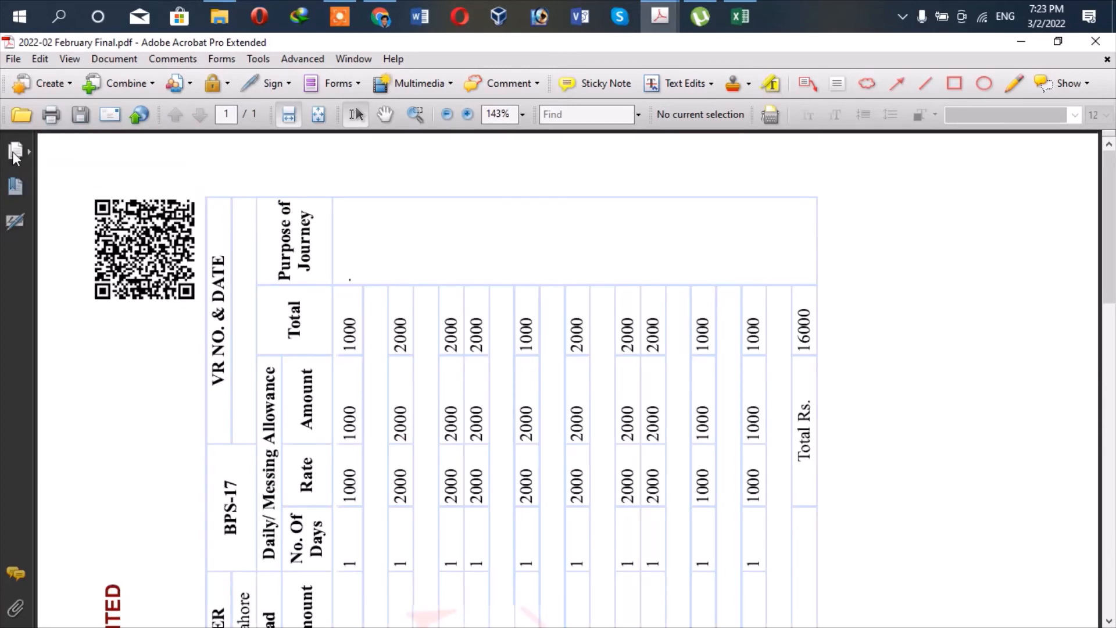
click(14, 152)
right_click(78, 221)
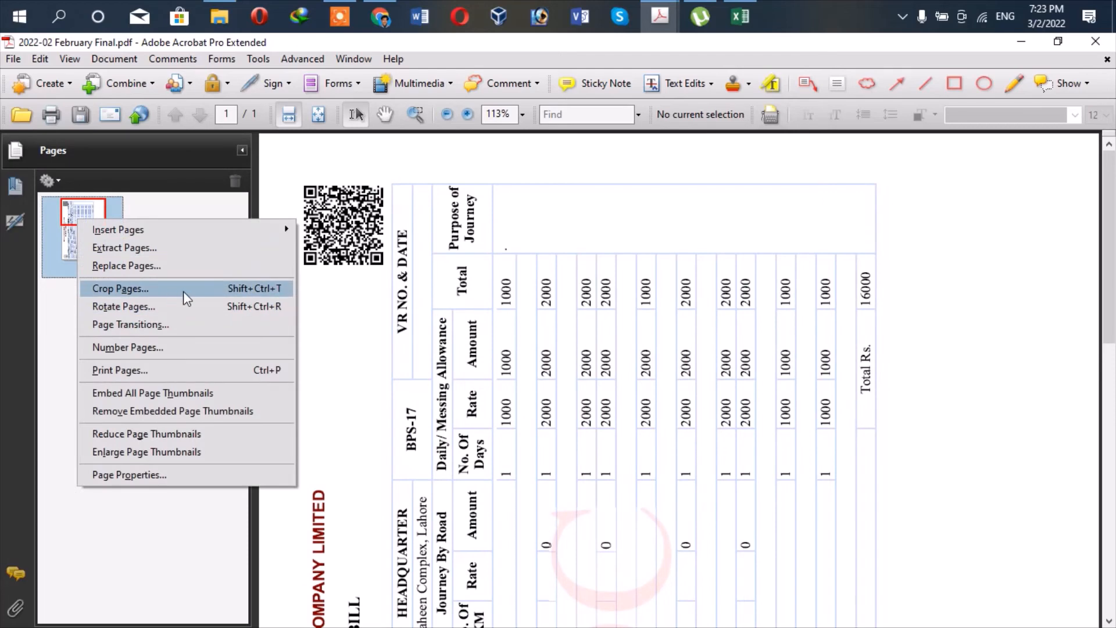
click(193, 304)
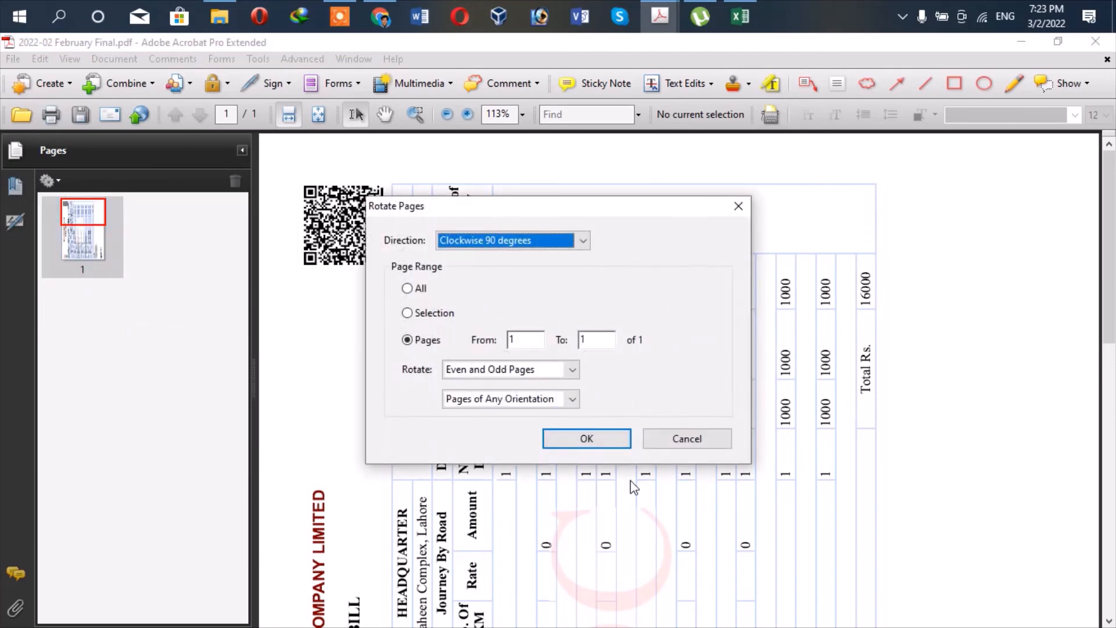
click(586, 439)
click(239, 151)
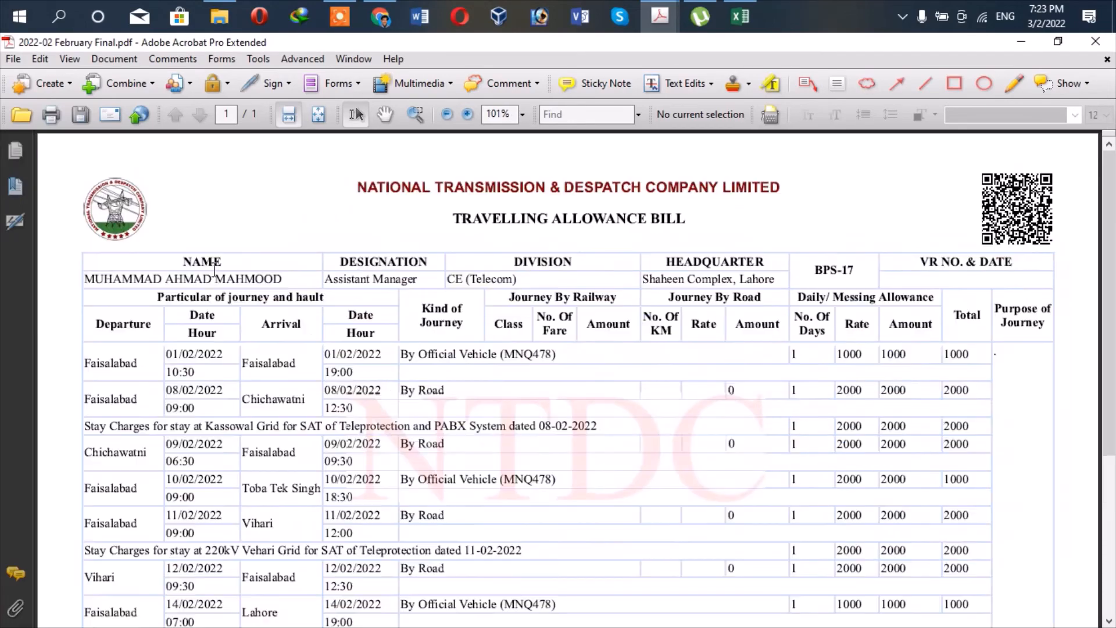
Look over the rotated bill and start a Typewriter text entry in the Purpose of Journey column beside the 01/02/2022 journey.
scroll(718, 443, down, 3)
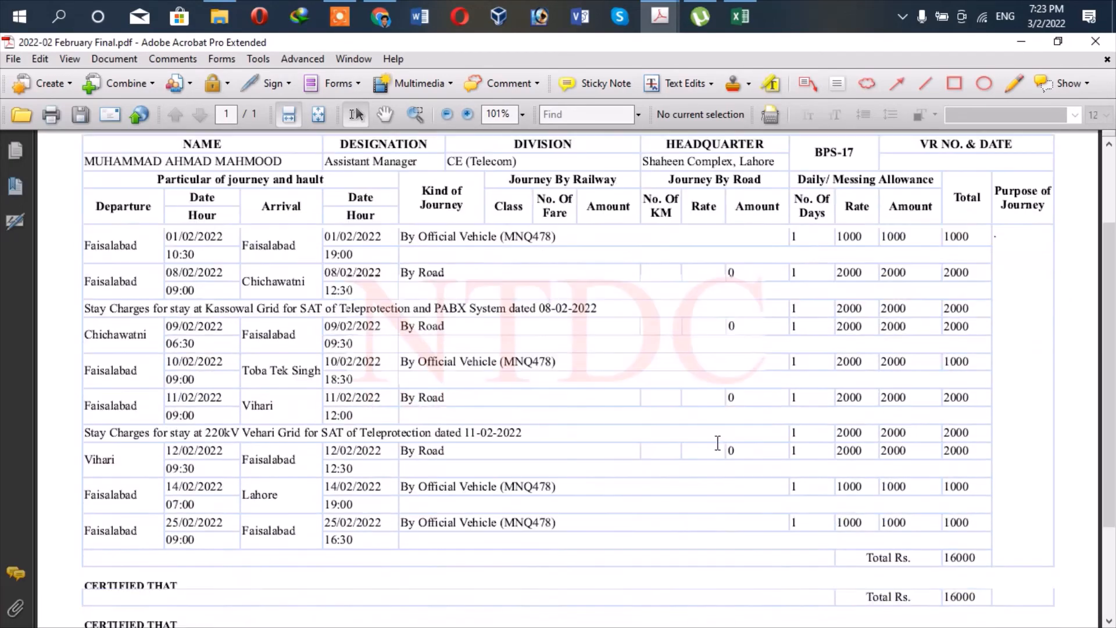
scroll(717, 438, up, 3)
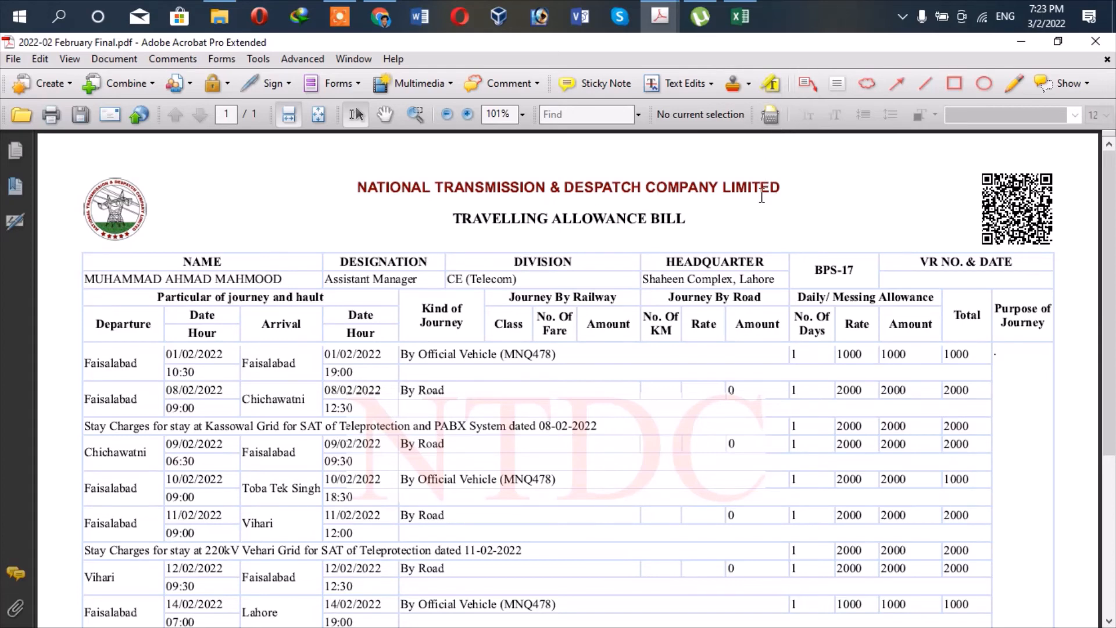
click(770, 114)
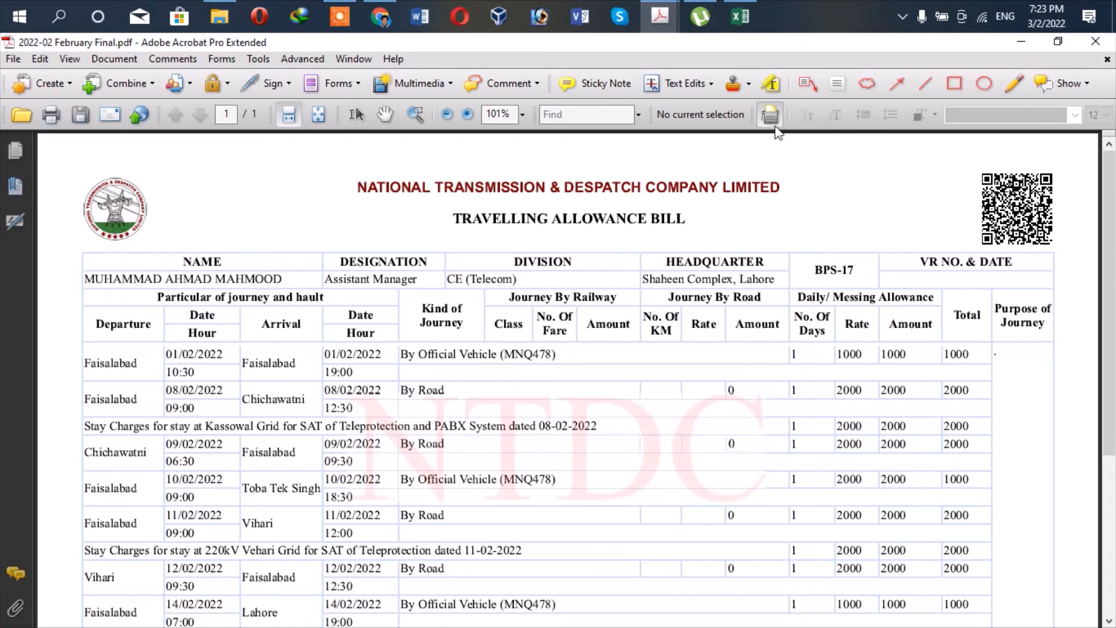
scroll(1011, 338, down, 3)
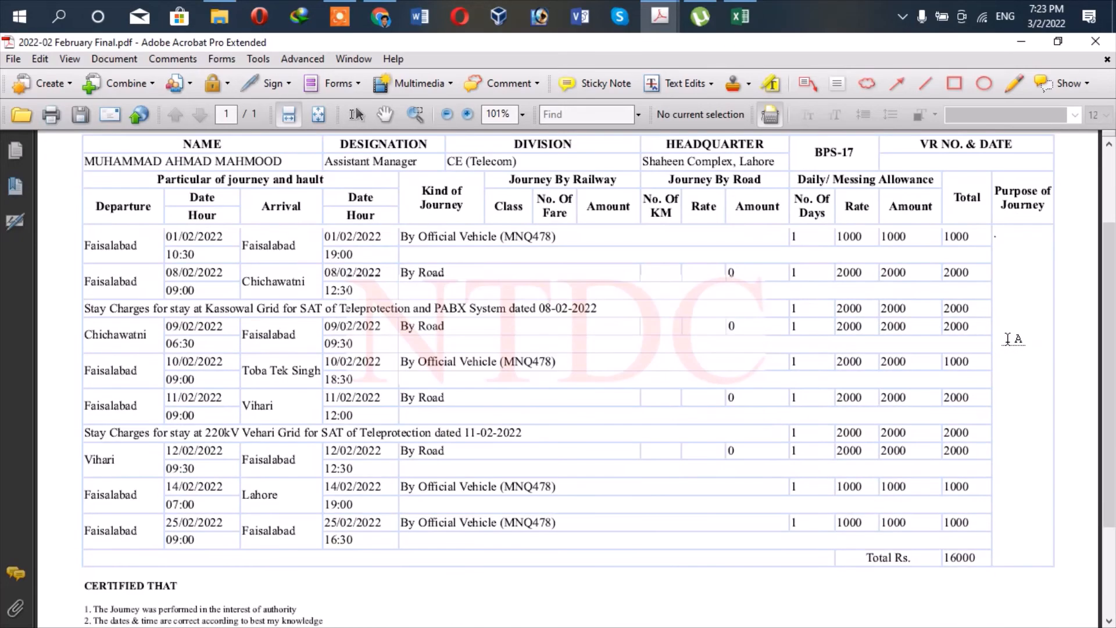
scroll(1008, 338, up, 3)
scroll(1010, 339, down, 3)
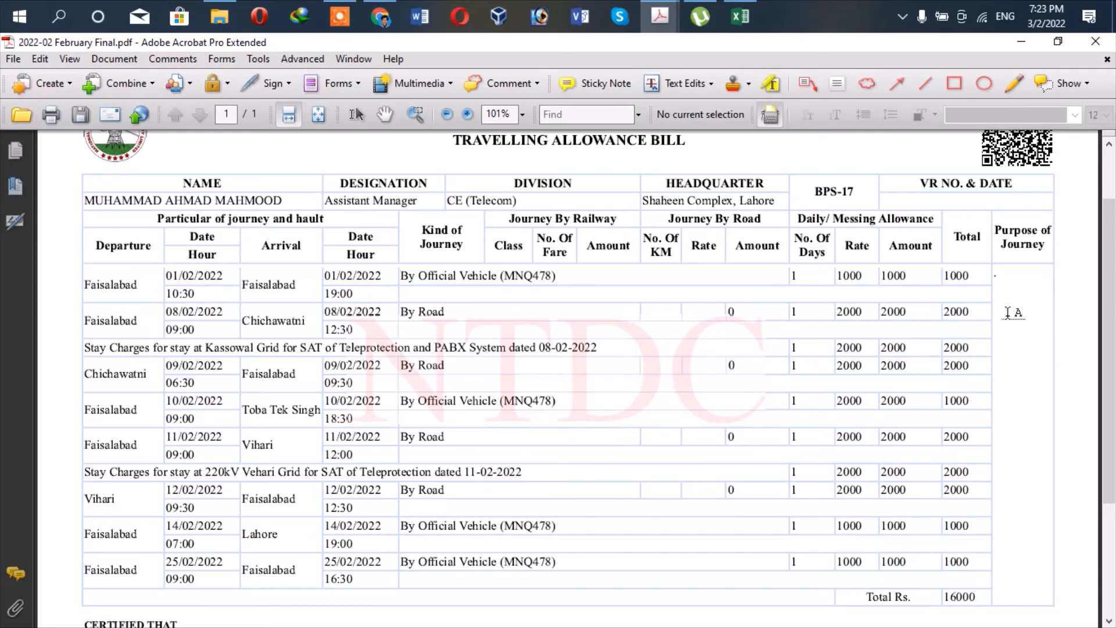
click(997, 279)
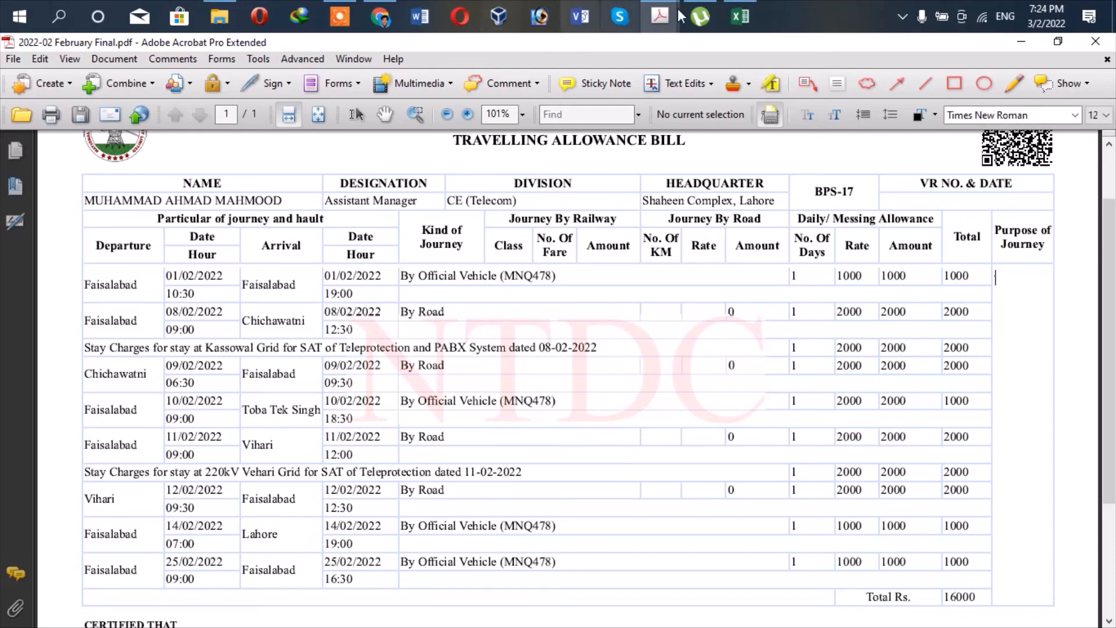
Check the explanation for 2/1/2022 in the Excel February log book, and return to the PDF bill in Acrobat.
click(744, 18)
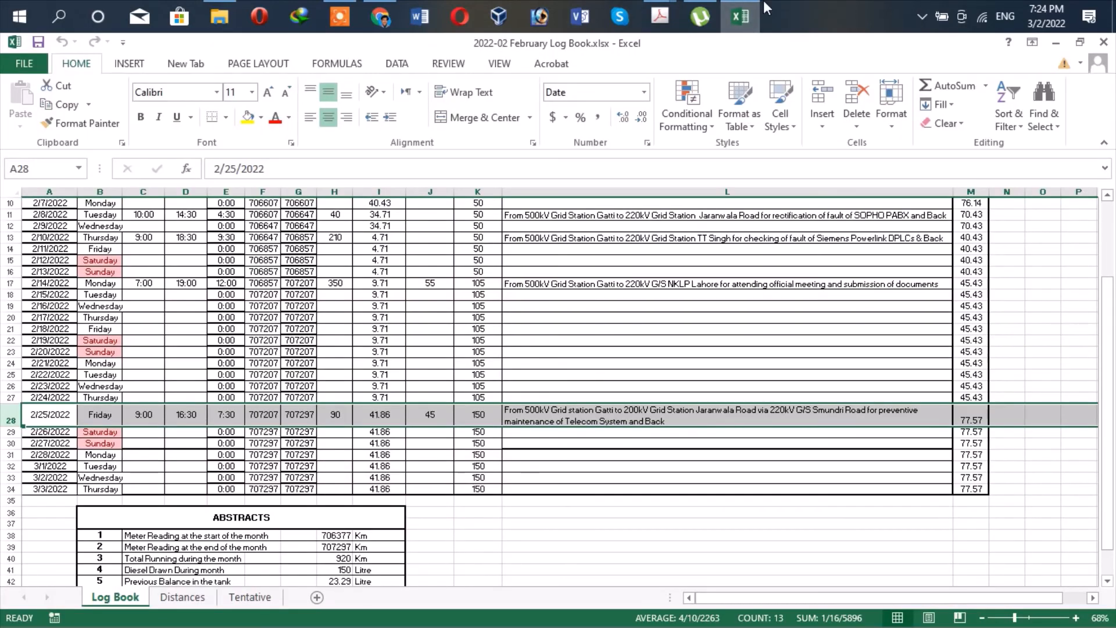
click(759, 6)
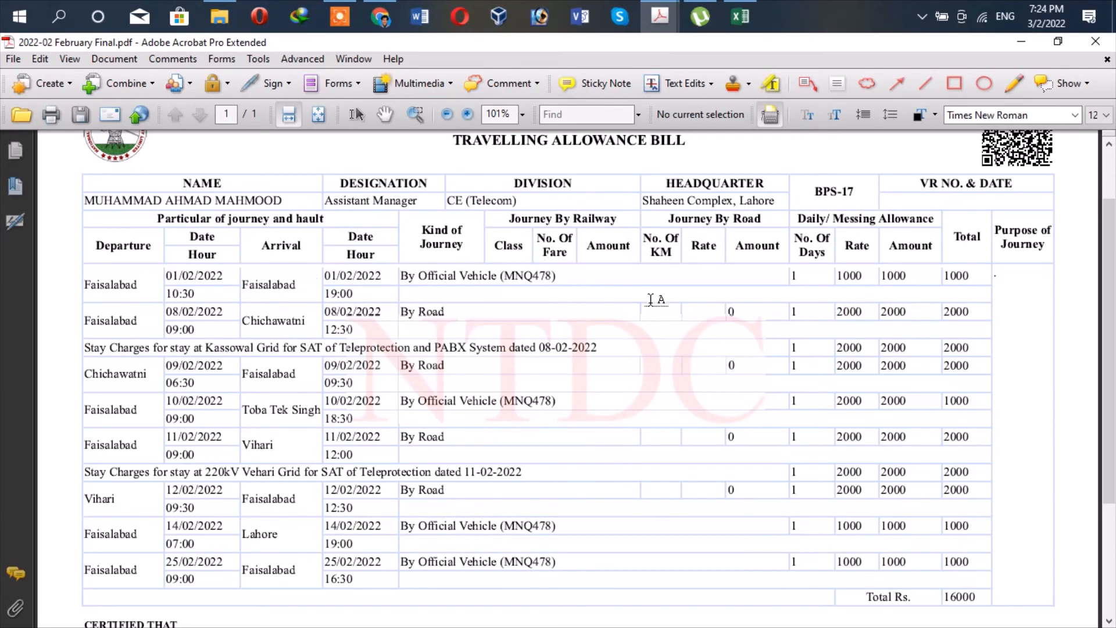
scroll(651, 299, up, 1)
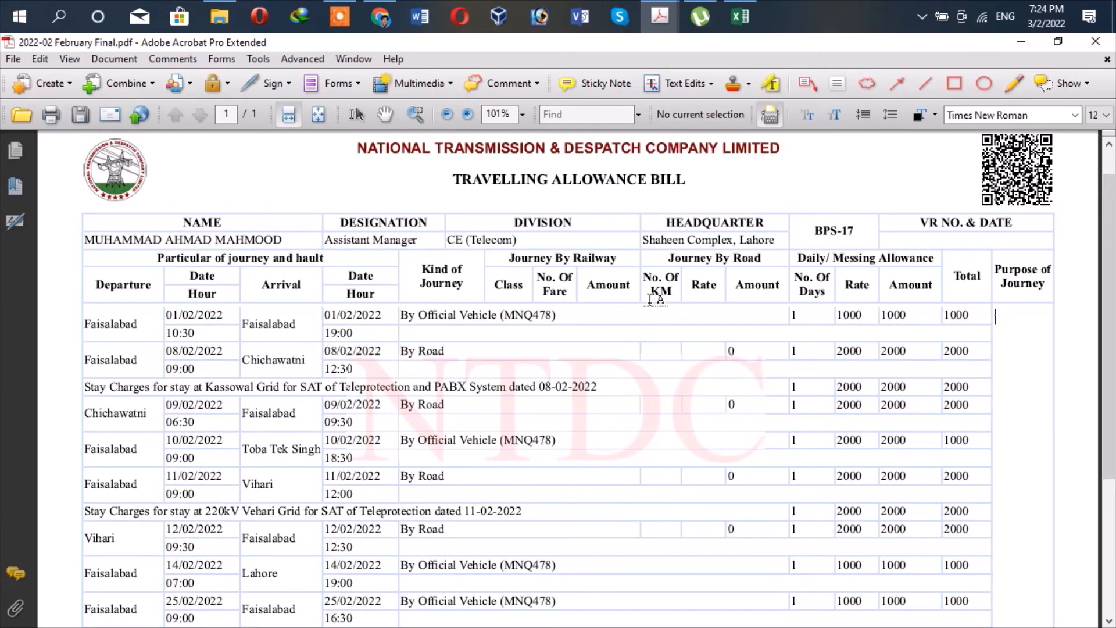
click(744, 20)
scroll(756, 273, up, 3)
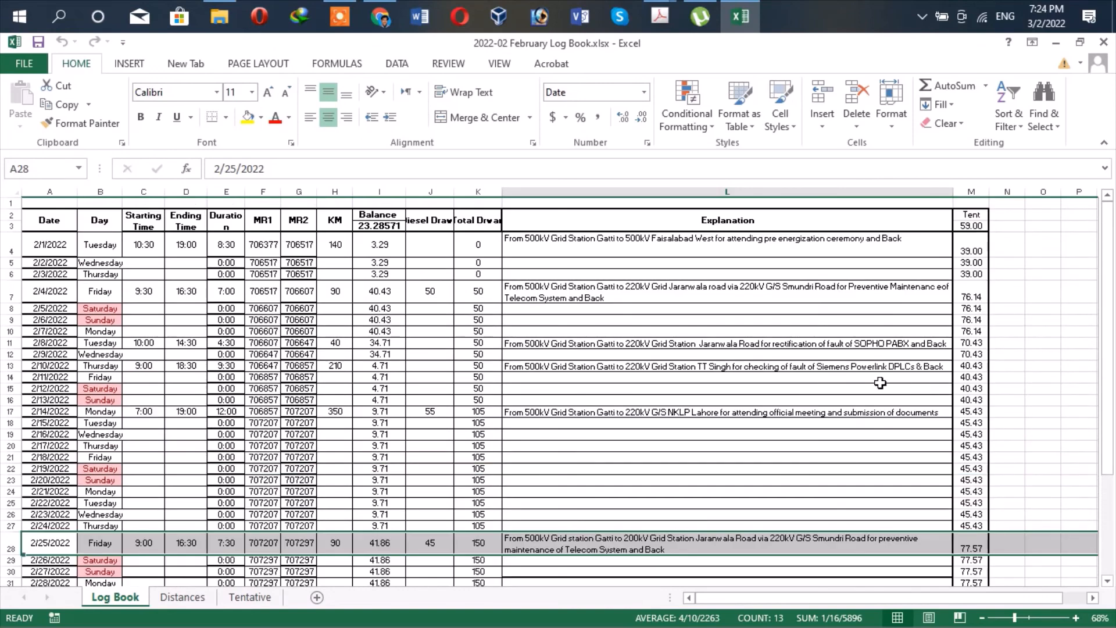
click(537, 251)
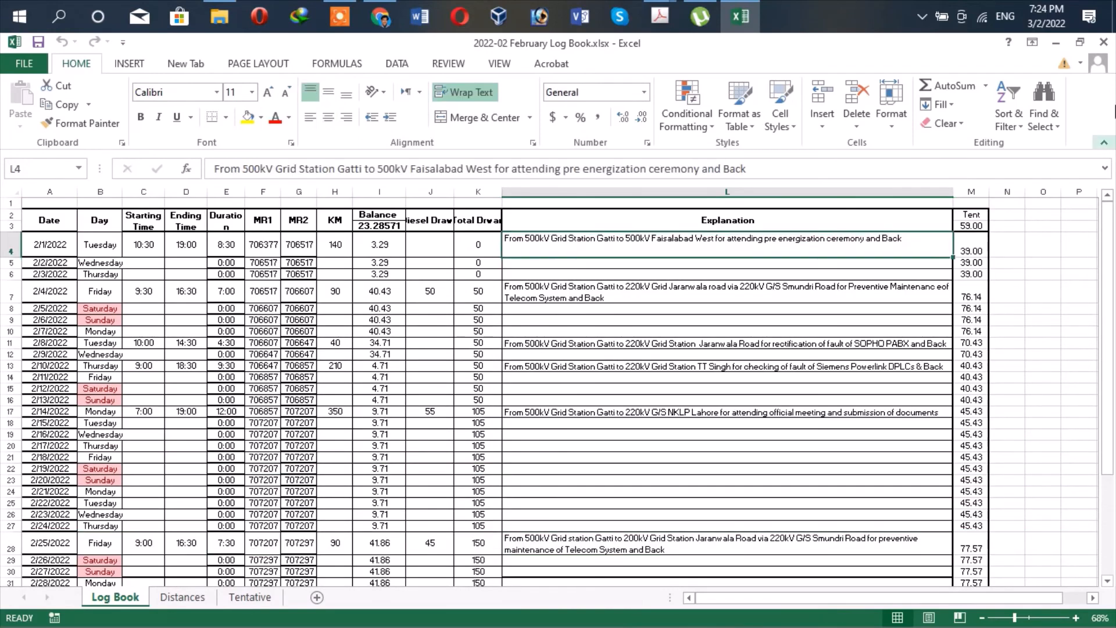
click(1057, 42)
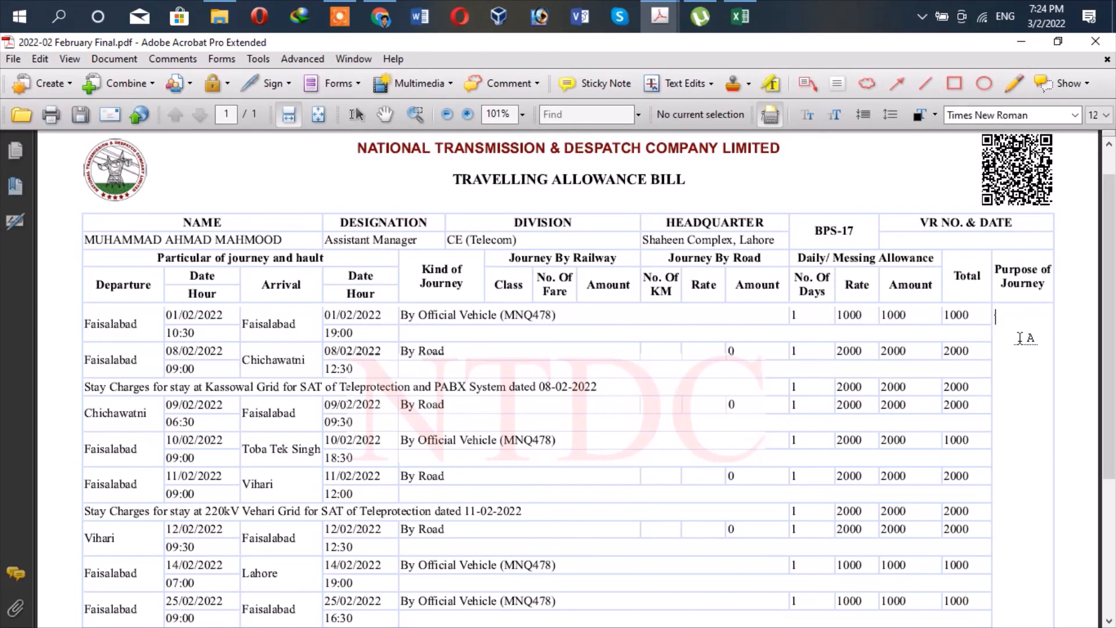
Enter "Attending" as the start of the 01/02/2022 journey's purpose and set its font size to 10.
text(Attending)
key(shift+Left)
key(shift+Left)
key(shift+Left)
key(shift+Left)
key(shift+Left)
key(shift+Left)
key(shift+Left)
key(shift+Left)
key(shift+Left)
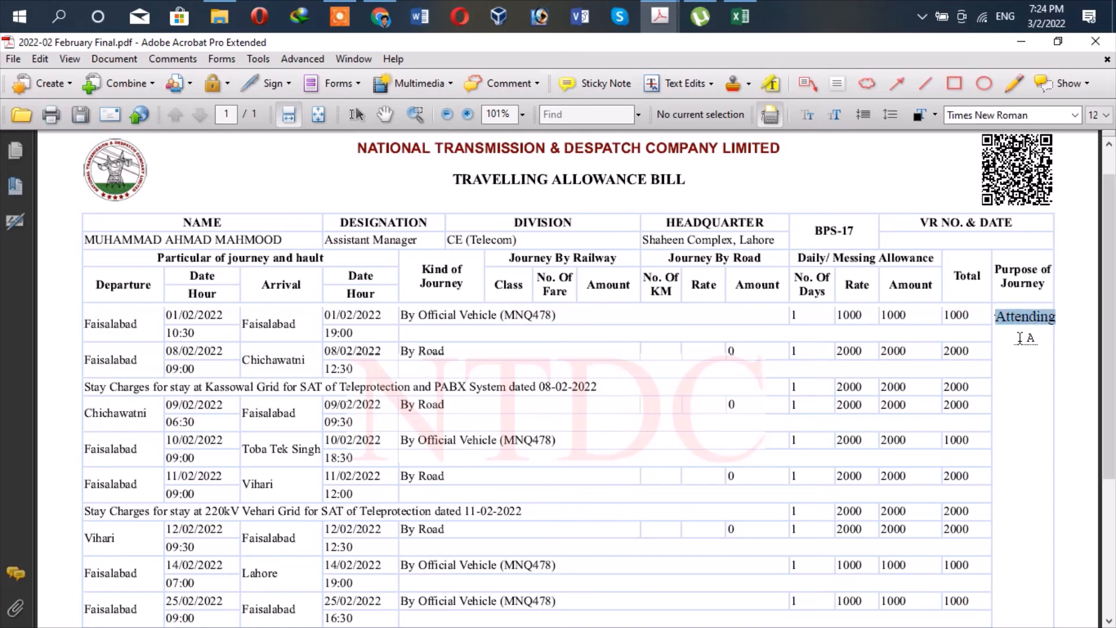
click(1105, 120)
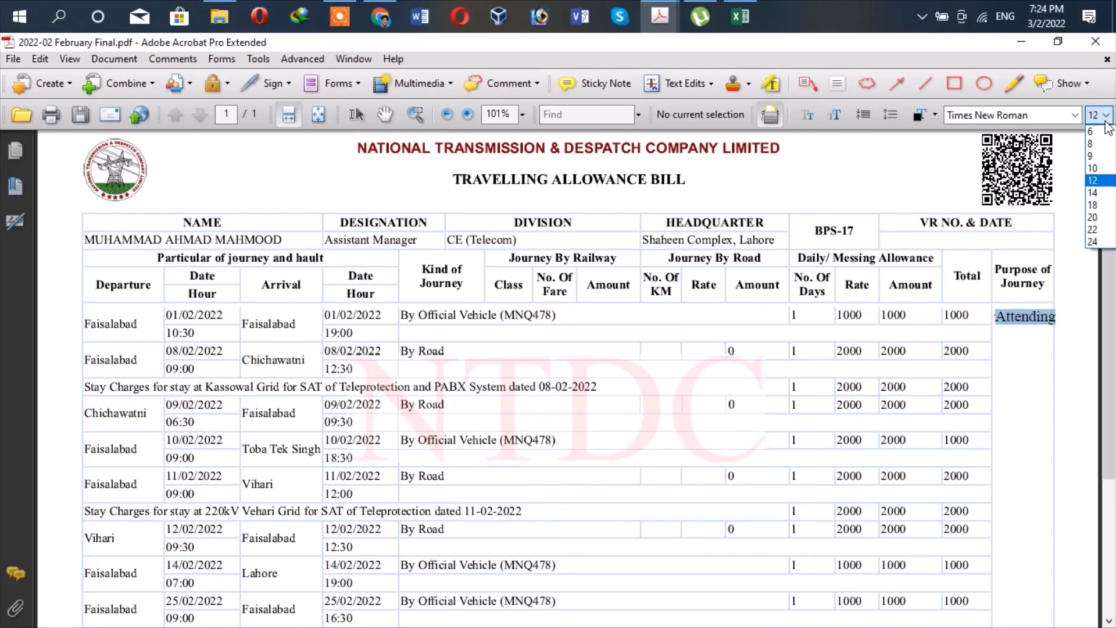
click(1095, 168)
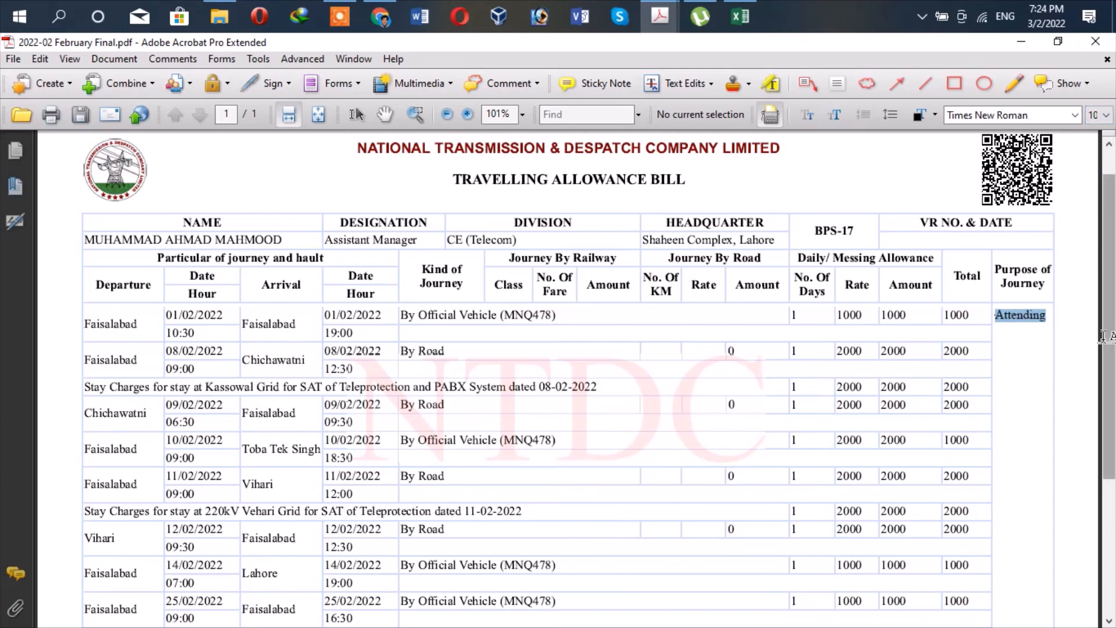
Complete the purpose text with "pre energization ceremony", putting each word on its own line to fit the column.
click(1047, 316)
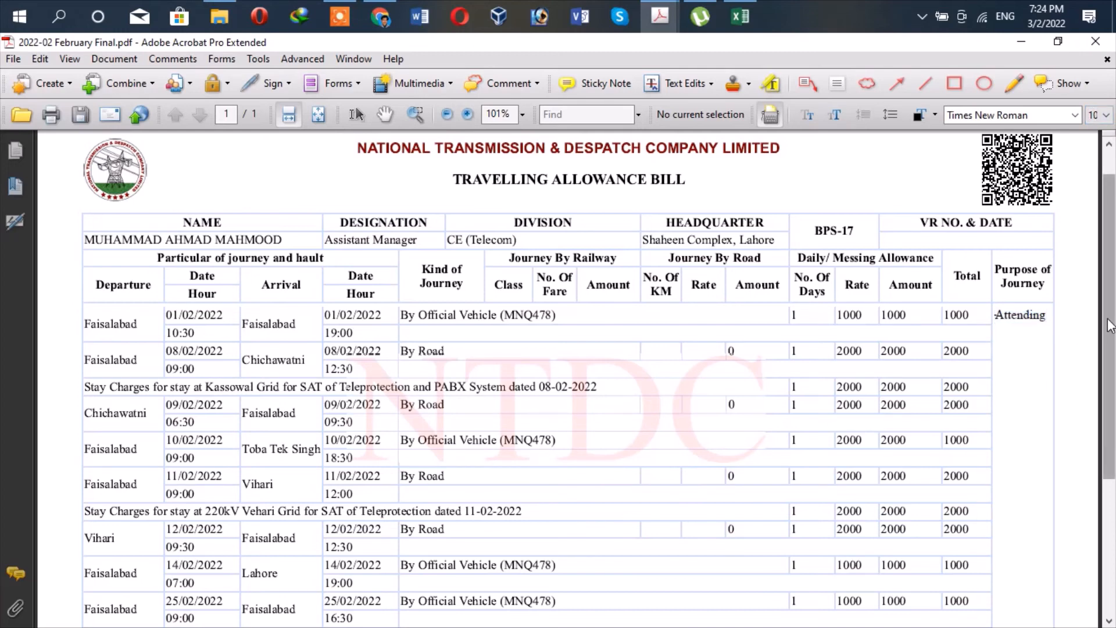
text(preenergization)
key(Return)
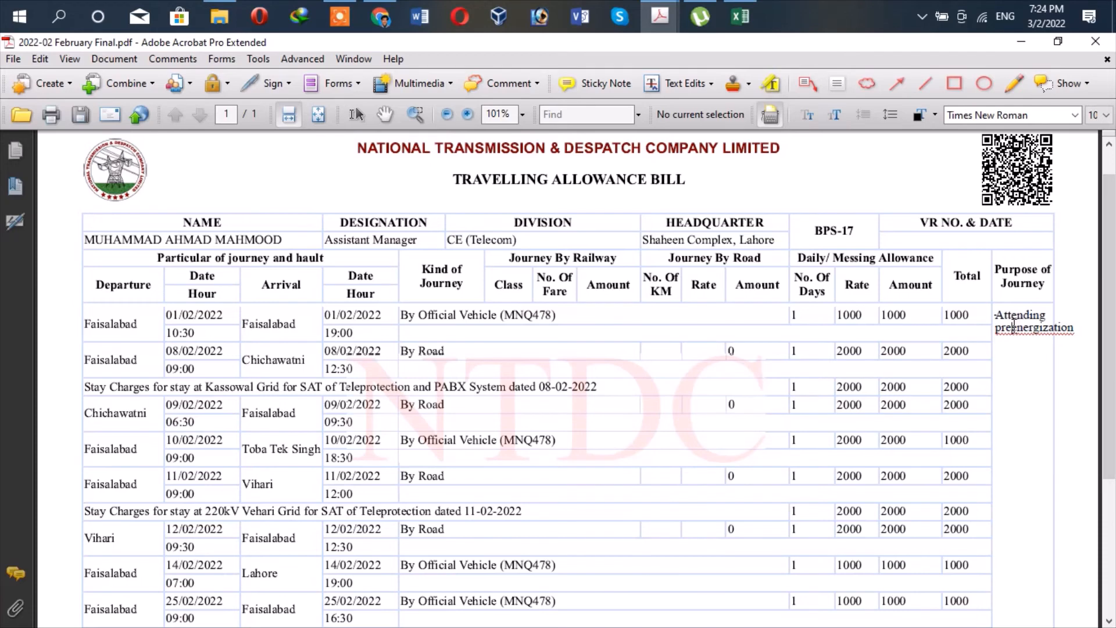
key(Return)
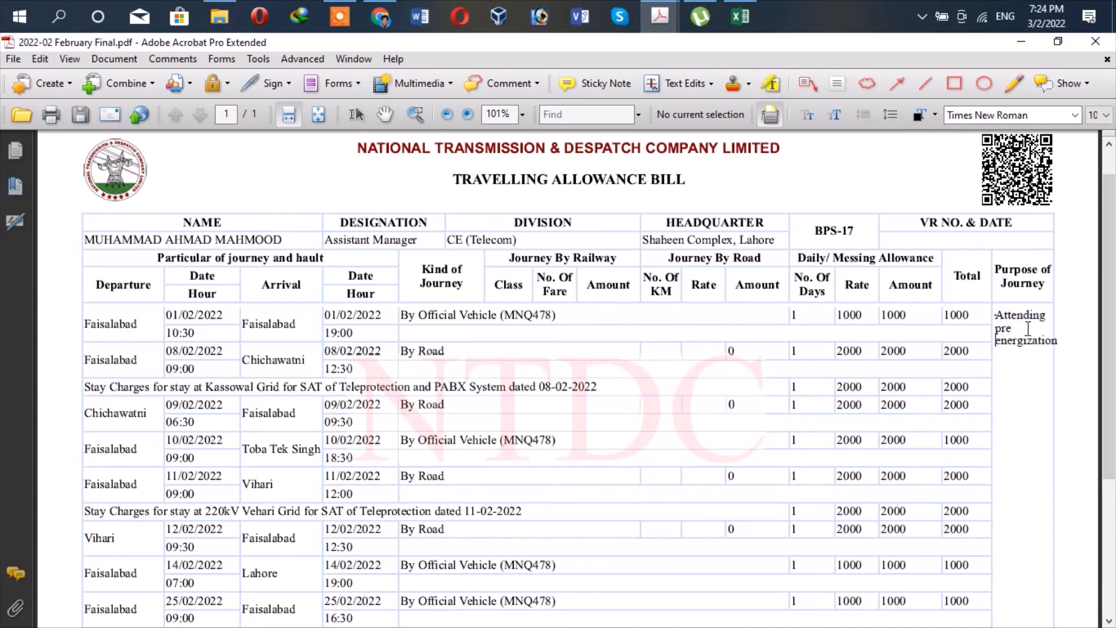
click(1058, 340)
text(ceremony)
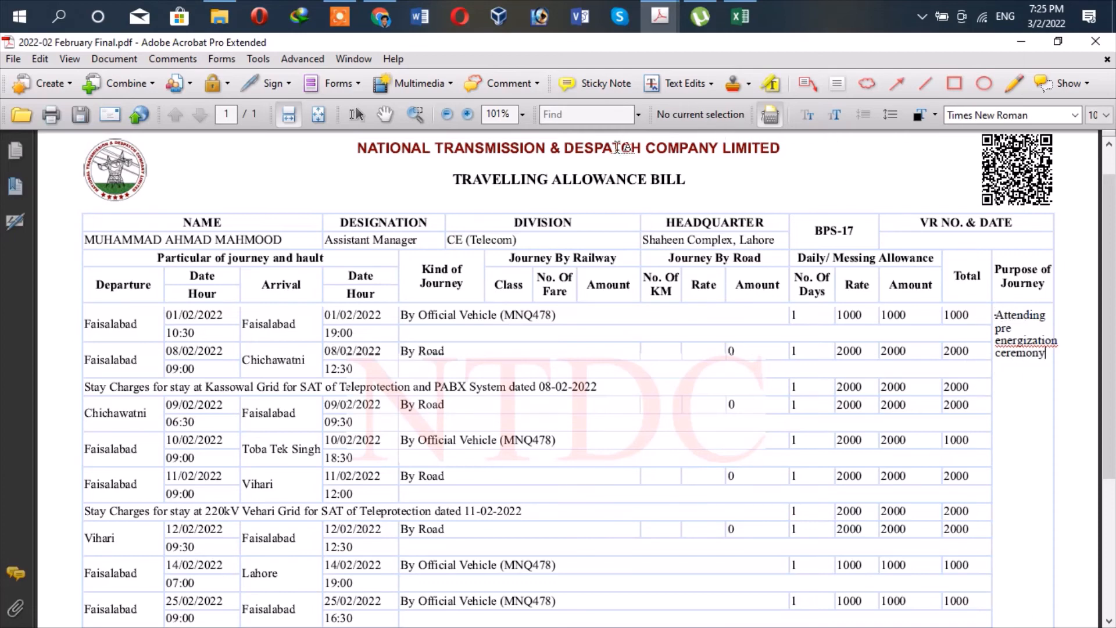
Select the finished purpose text box with the Hand tool and nudge it slightly upward within the Purpose of Journey column.
click(384, 114)
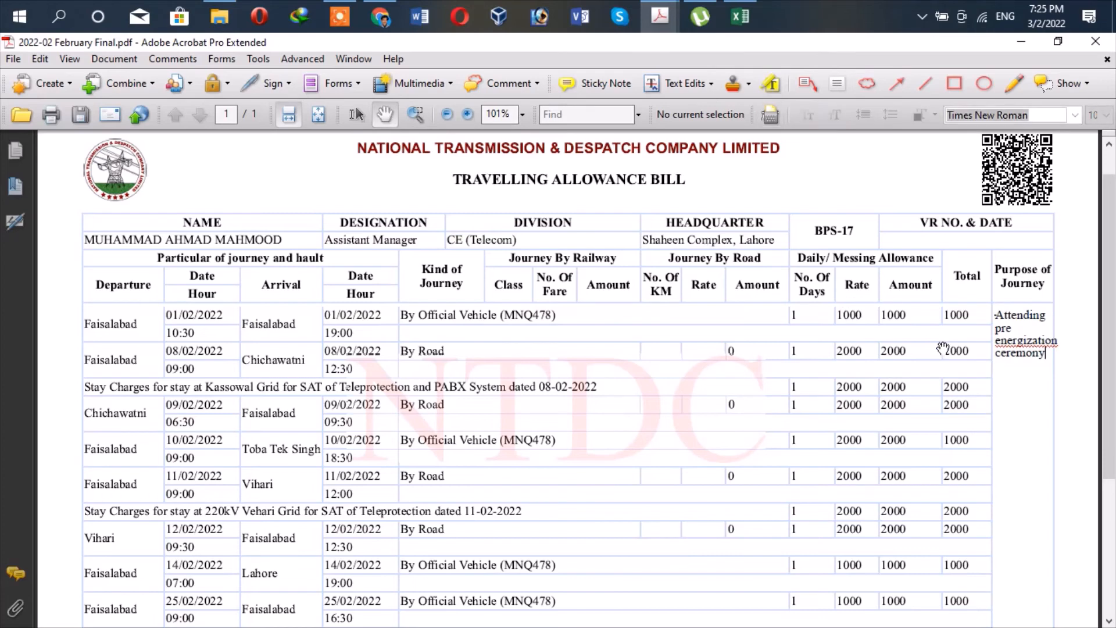
click(1028, 342)
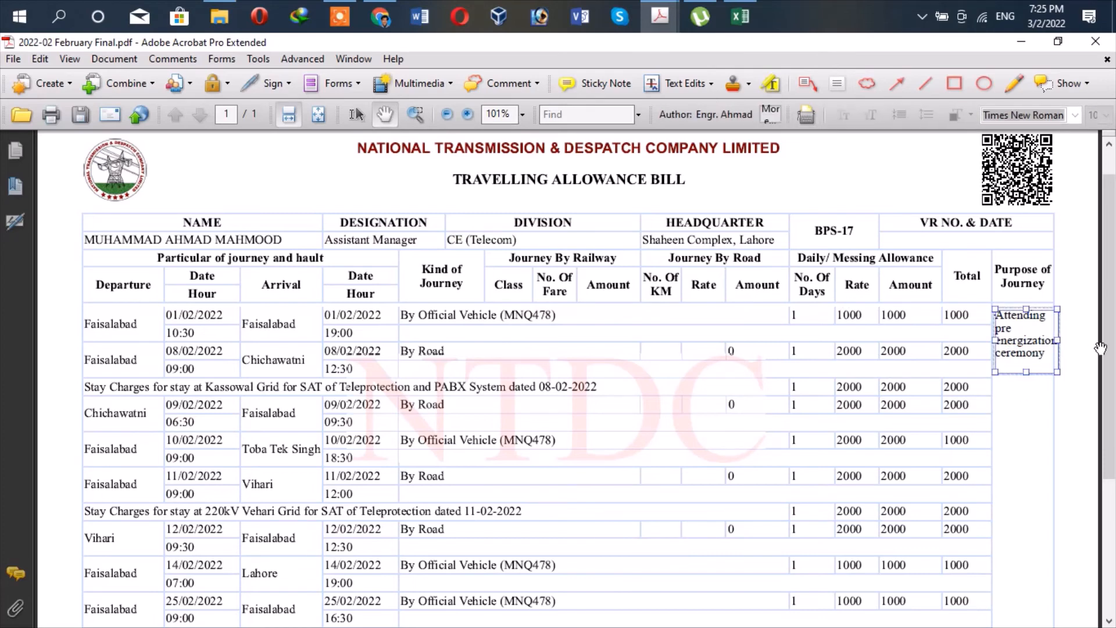
key(Up)
key(Up)
key(Up)
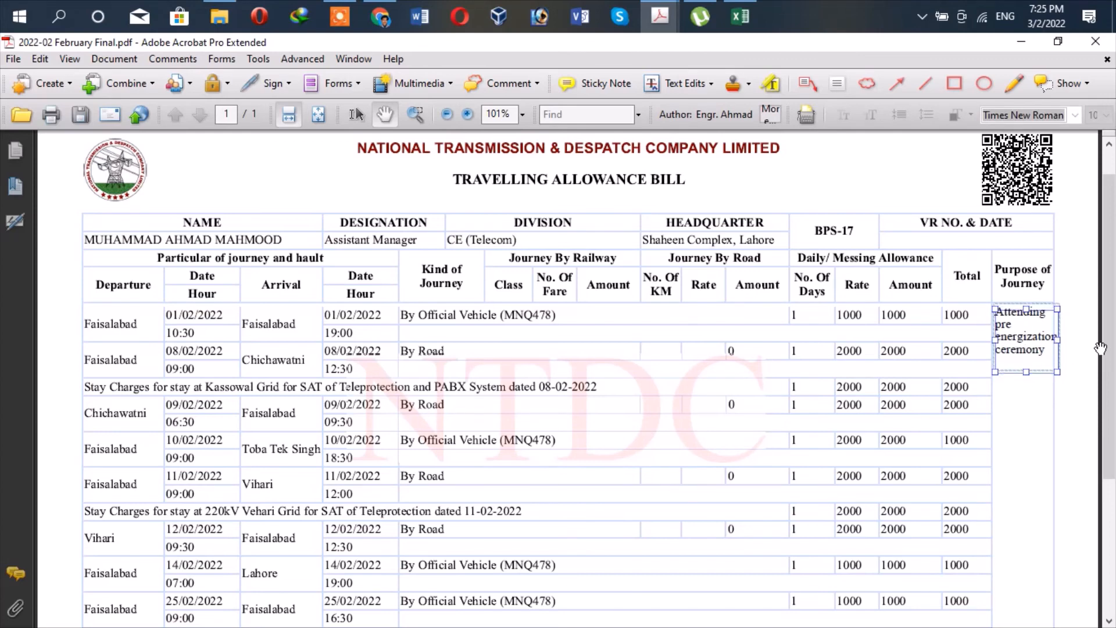
Nudge the 01/02/2022 purpose text box slightly higher and shorten it so it ends just below "ceremony".
key(Up)
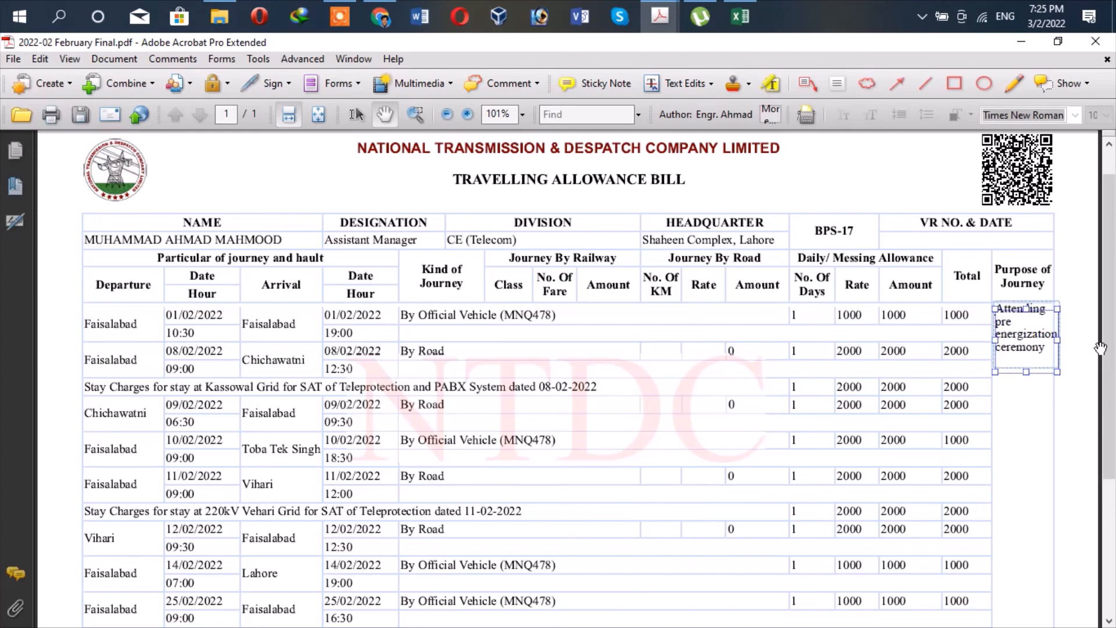
click(1033, 411)
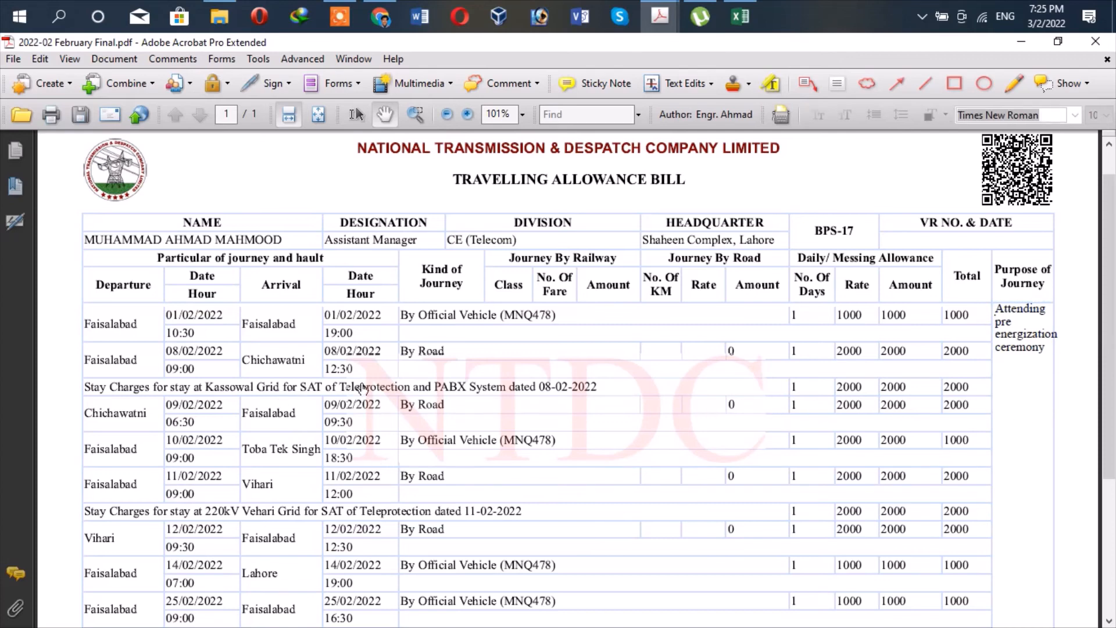
click(786, 118)
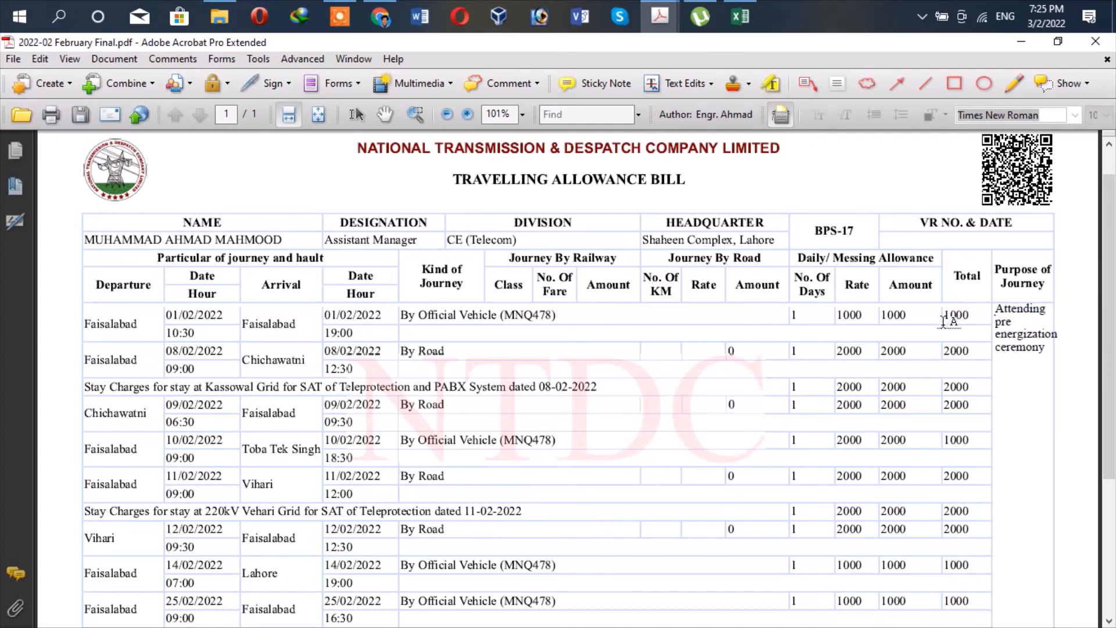
click(1015, 363)
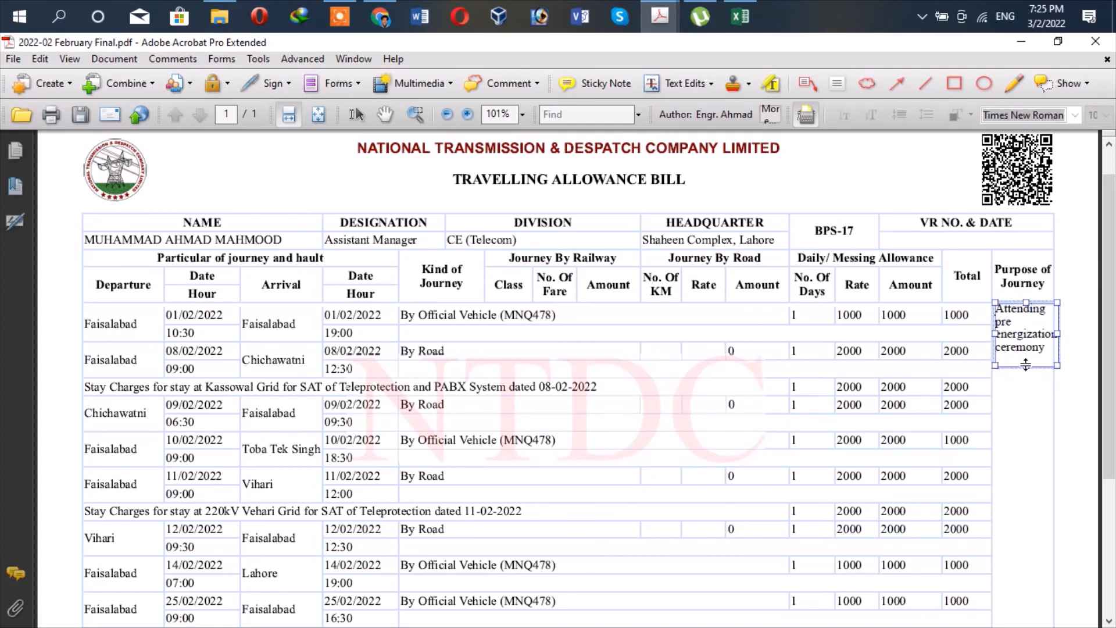
drag(1026, 365, 1026, 360)
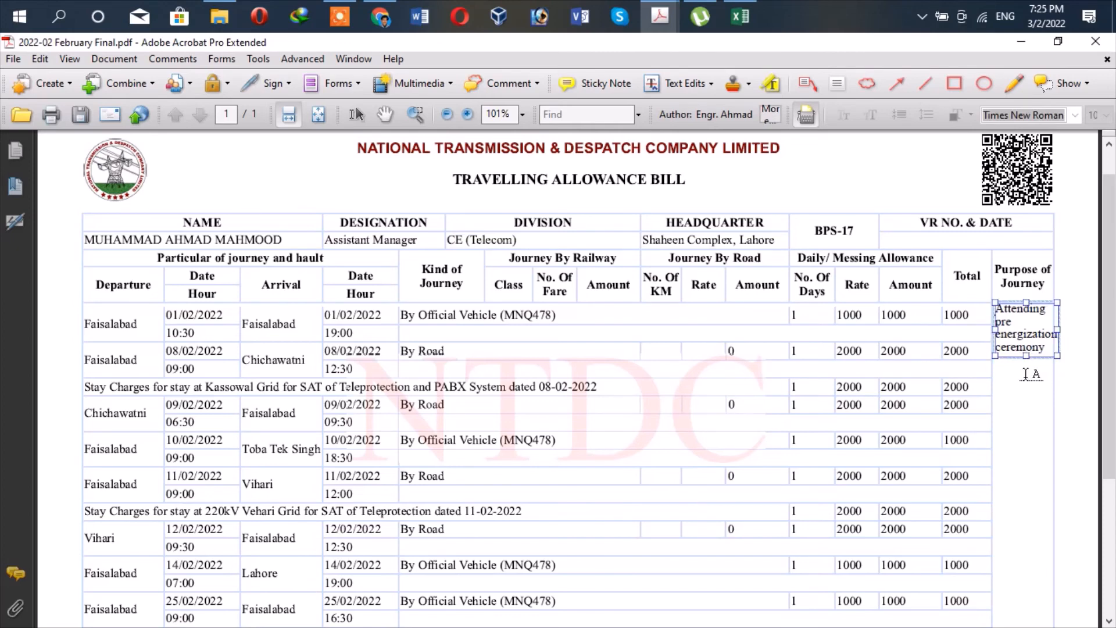
click(1025, 372)
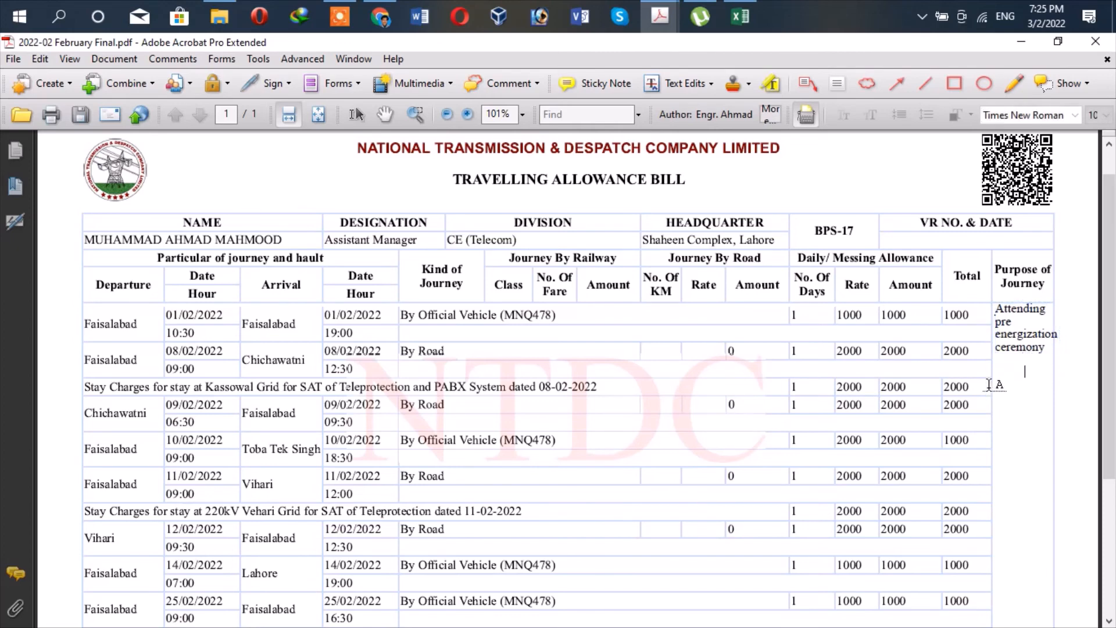
click(1029, 369)
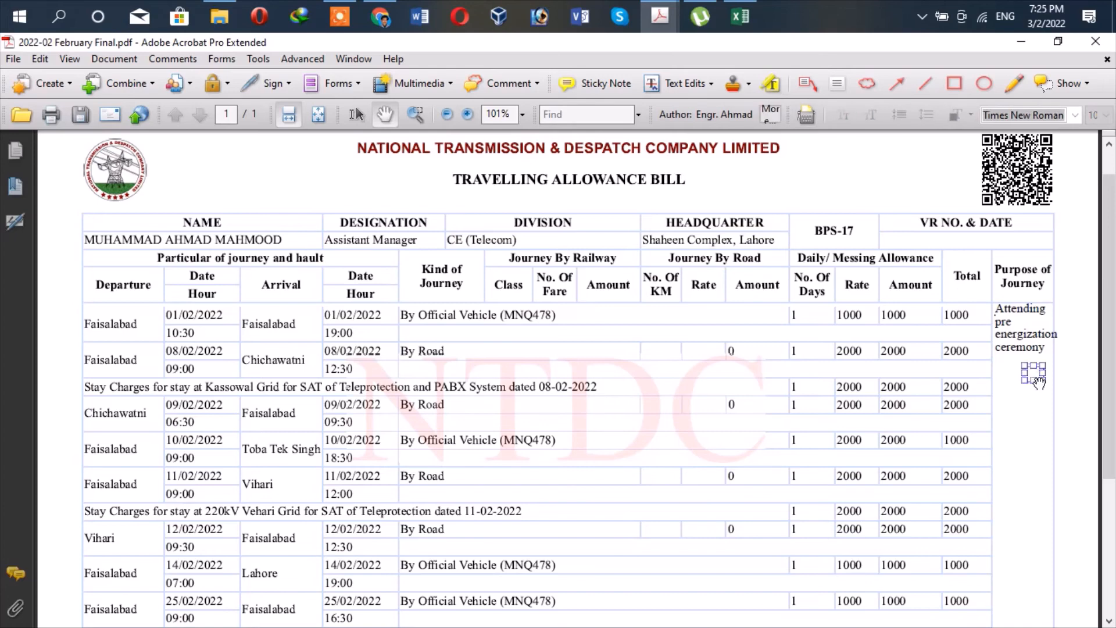
click(1047, 390)
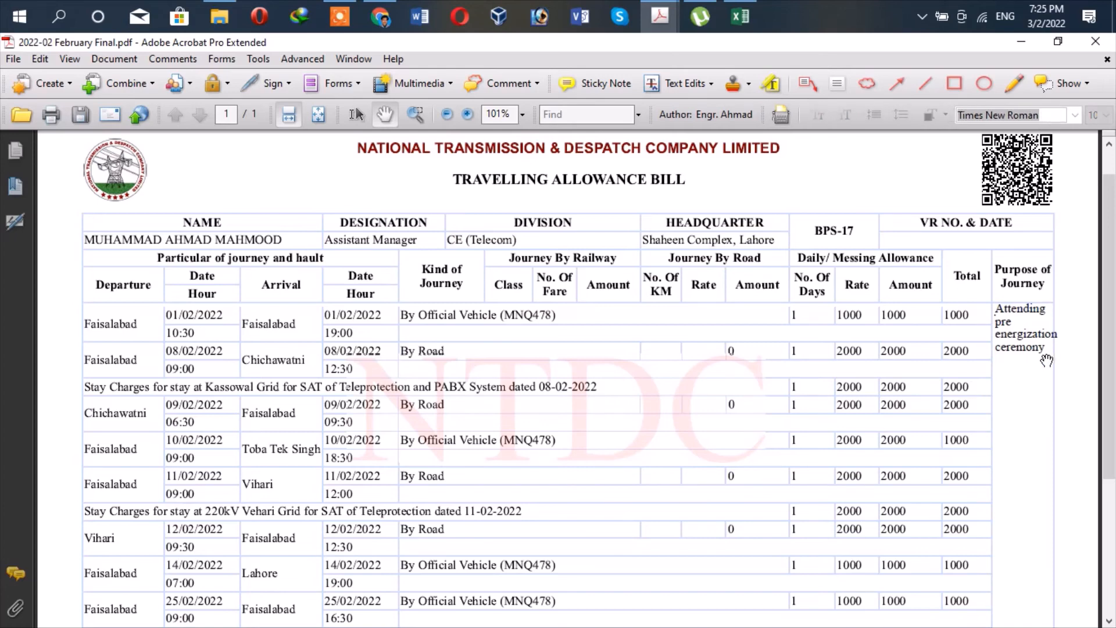
Add "SAT of TP and PABX System" over four lines as the 08/02/2022 journey's purpose, below the first purpose text.
click(782, 115)
click(1001, 367)
text(A)
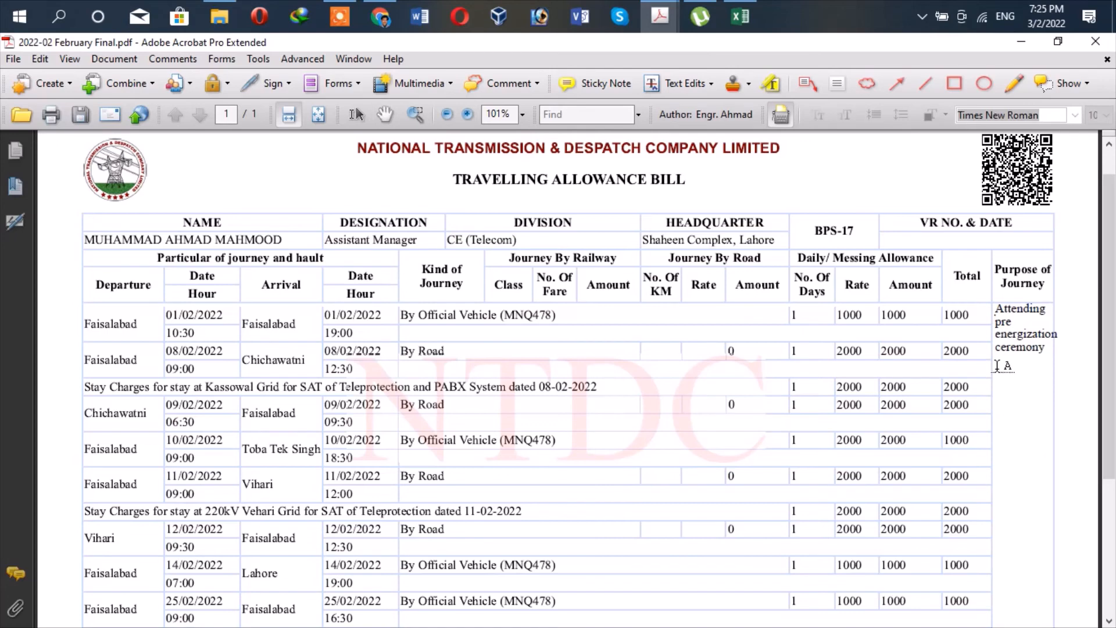
click(997, 367)
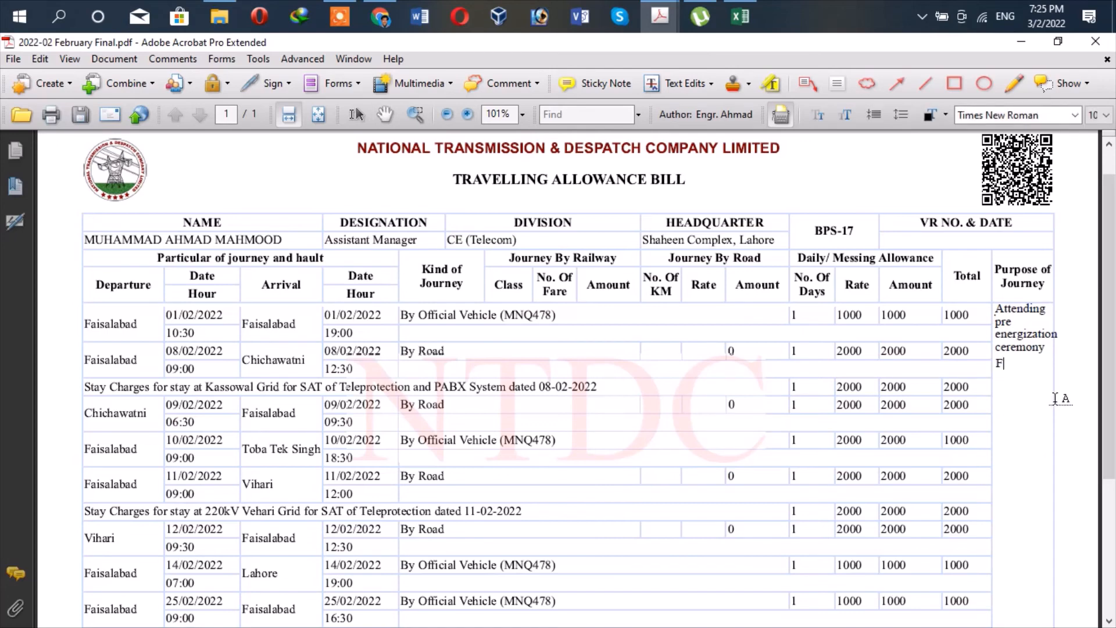
text(Fo)
key(BackSpace)
text(SAT of)
key(Return)
text(TP and)
key(Return)
text(PAB)
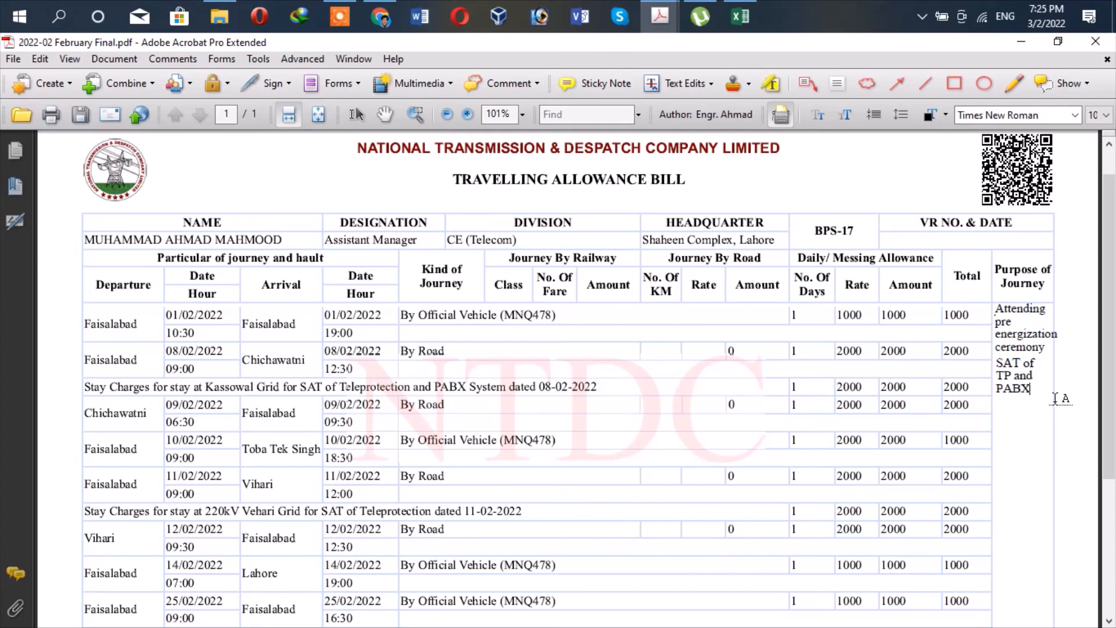
text(X)
key(Return)
text(System)
click(385, 115)
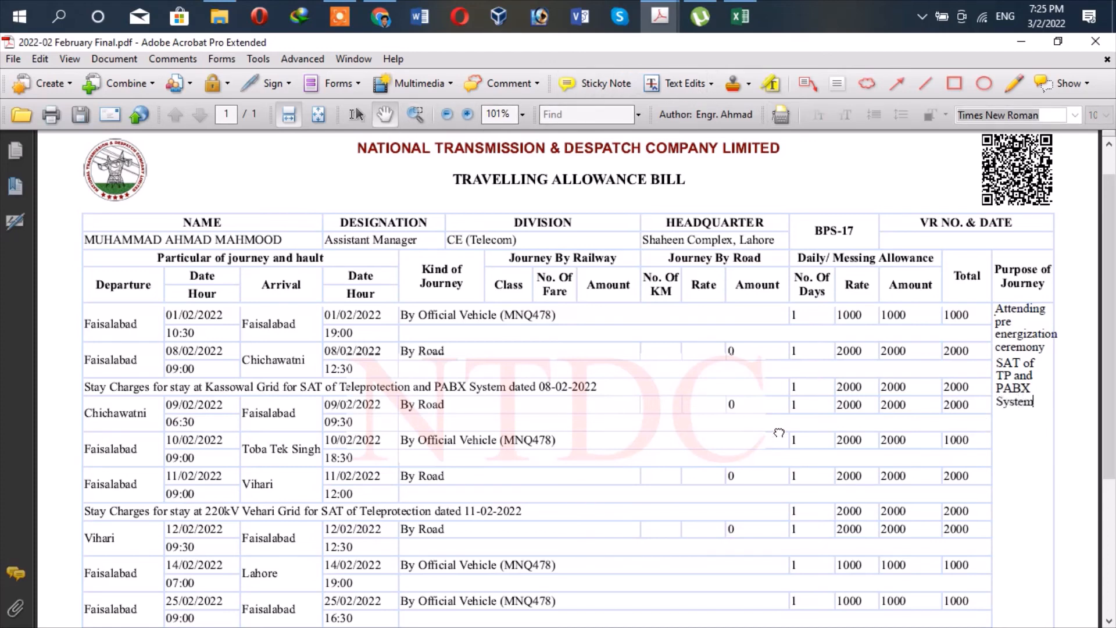
Add "Checking of Siemens DPLCs" over three lines as the purpose of the 10/02/2022 journey to Toba Tek Singh.
scroll(779, 433, down, 2)
scroll(947, 356, up, 1)
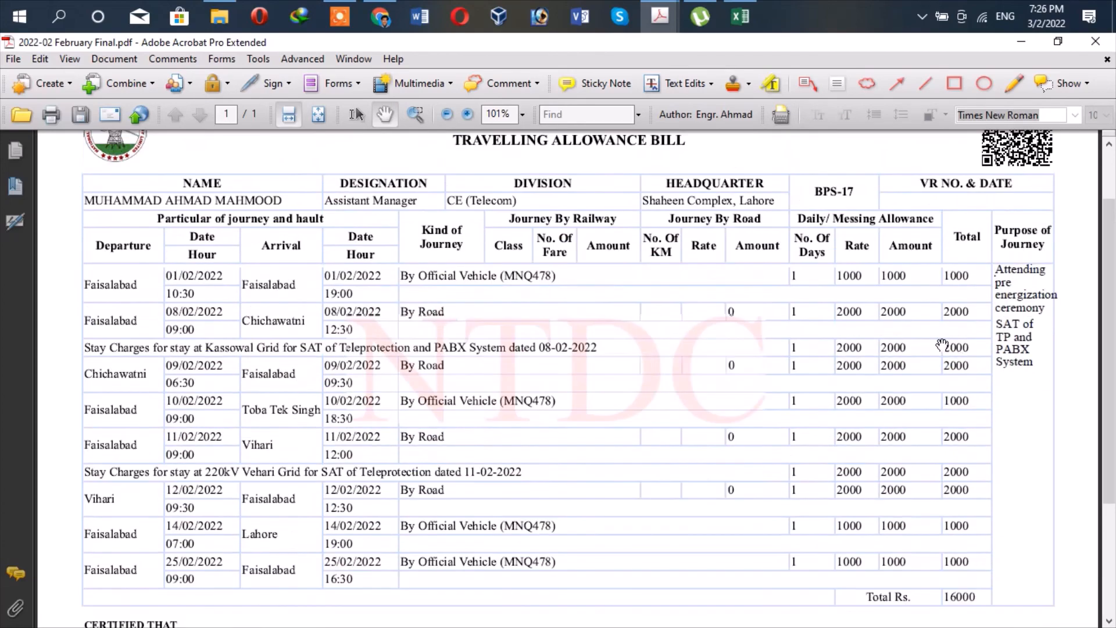
click(779, 122)
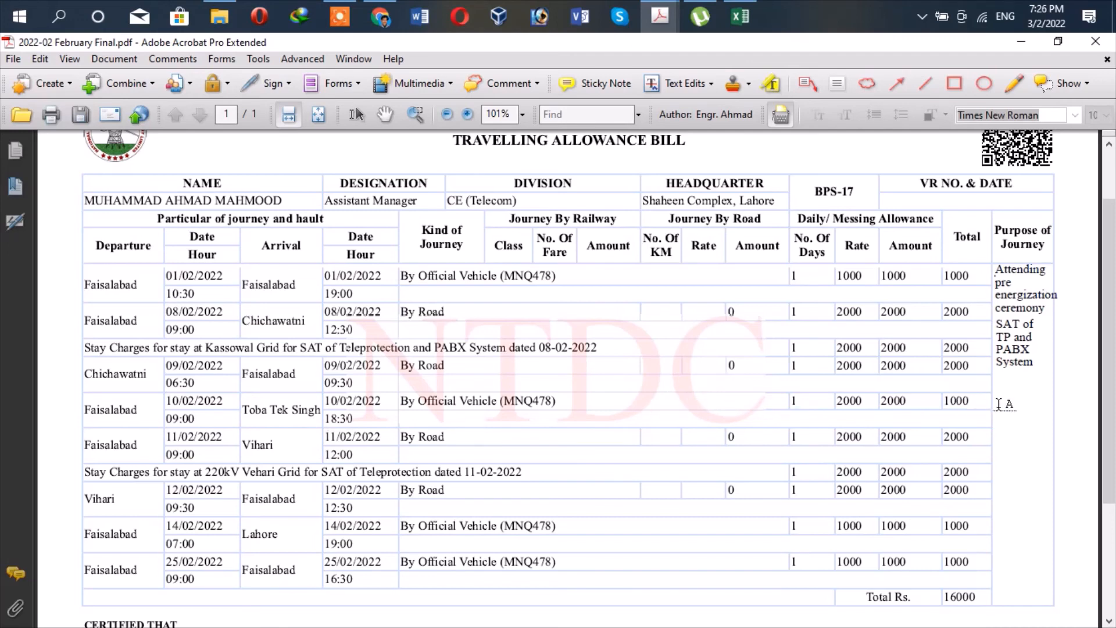
click(1056, 408)
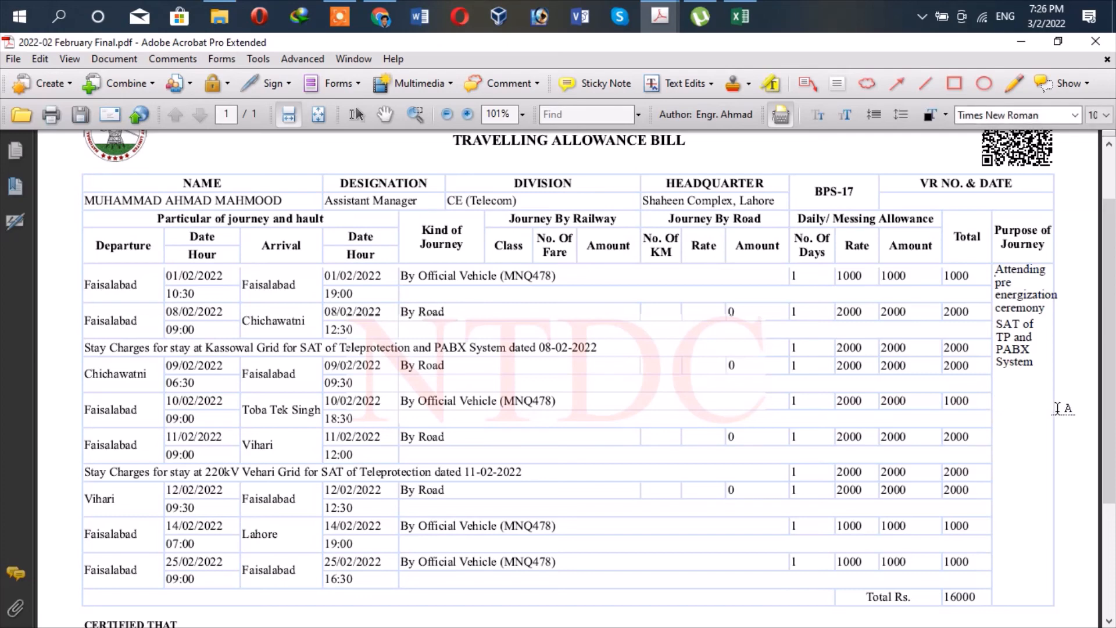
text(Checking of Siemen)
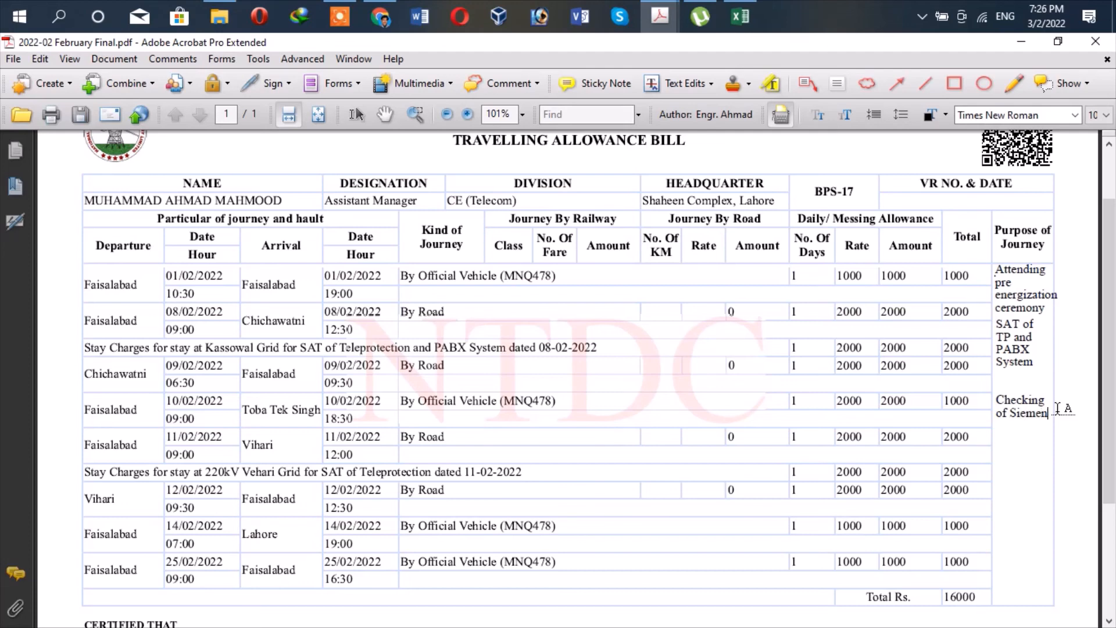
text(s)
key(Return)
text(DPLCs)
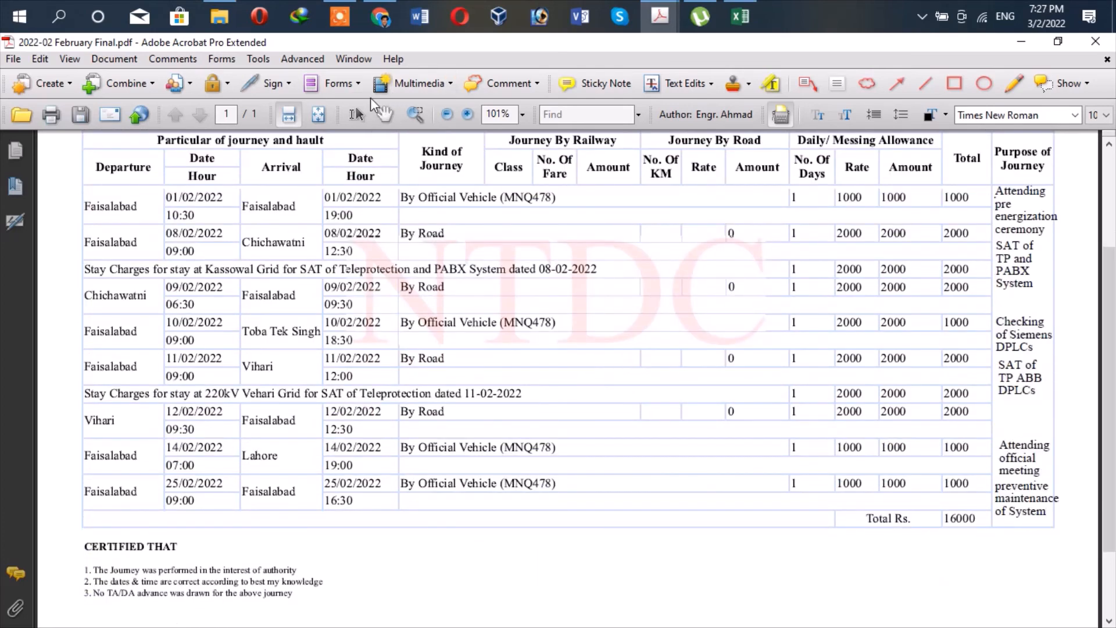
click(385, 114)
Enter "From 500kV Grid Station Gatti to 500kV Faisalabad West" in the empty line under the 01/02/2022 journey's vehicle entry.
scroll(720, 448, up, 3)
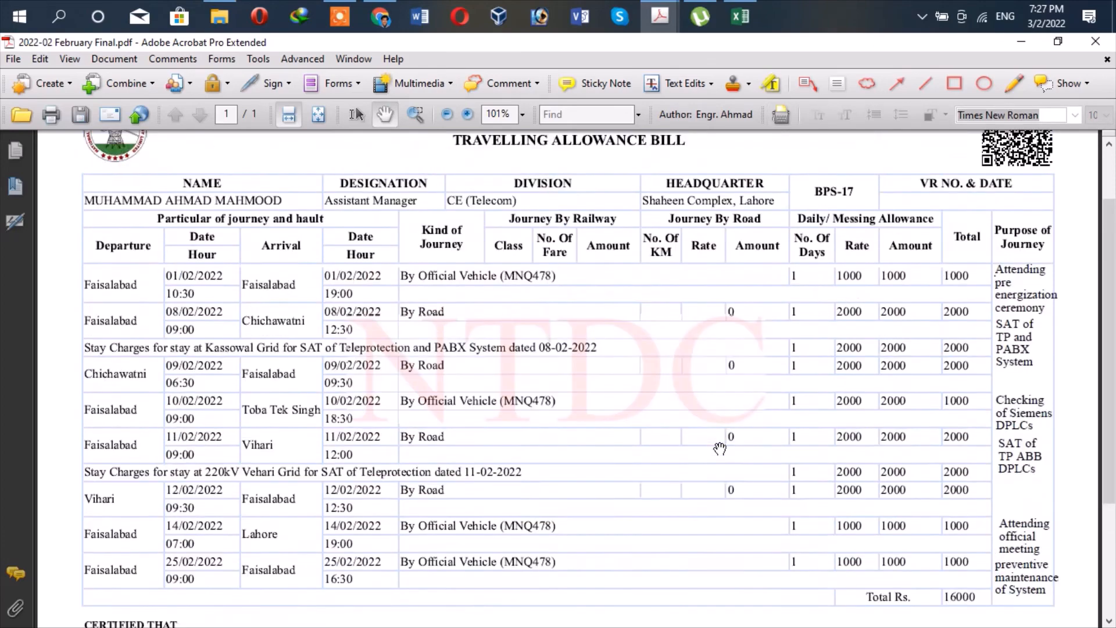
scroll(720, 449, down, 1)
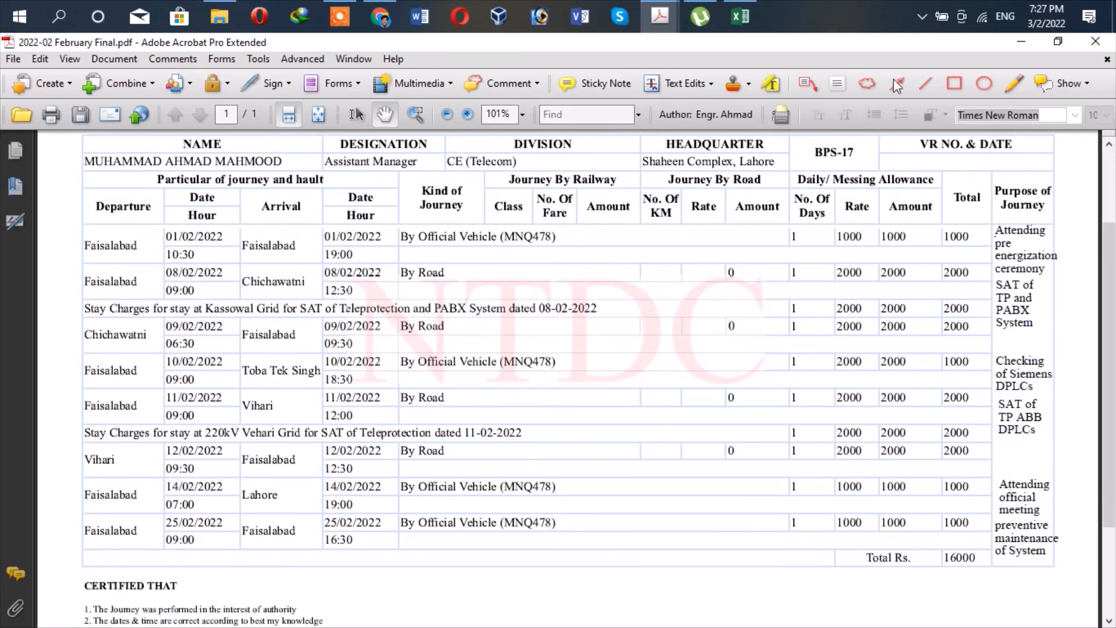
click(779, 114)
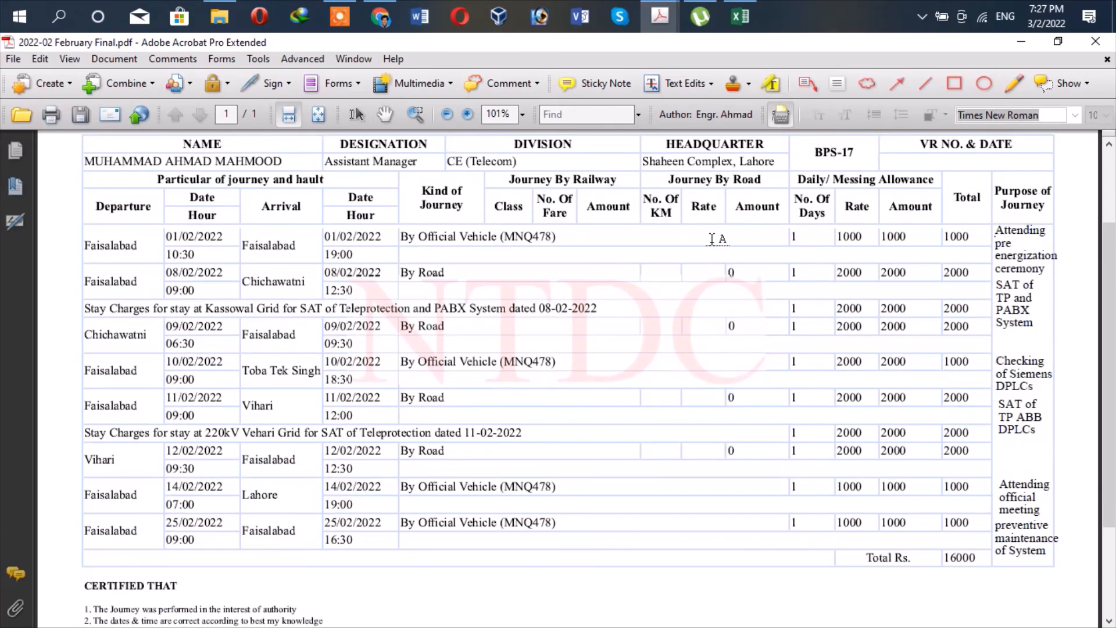
click(407, 254)
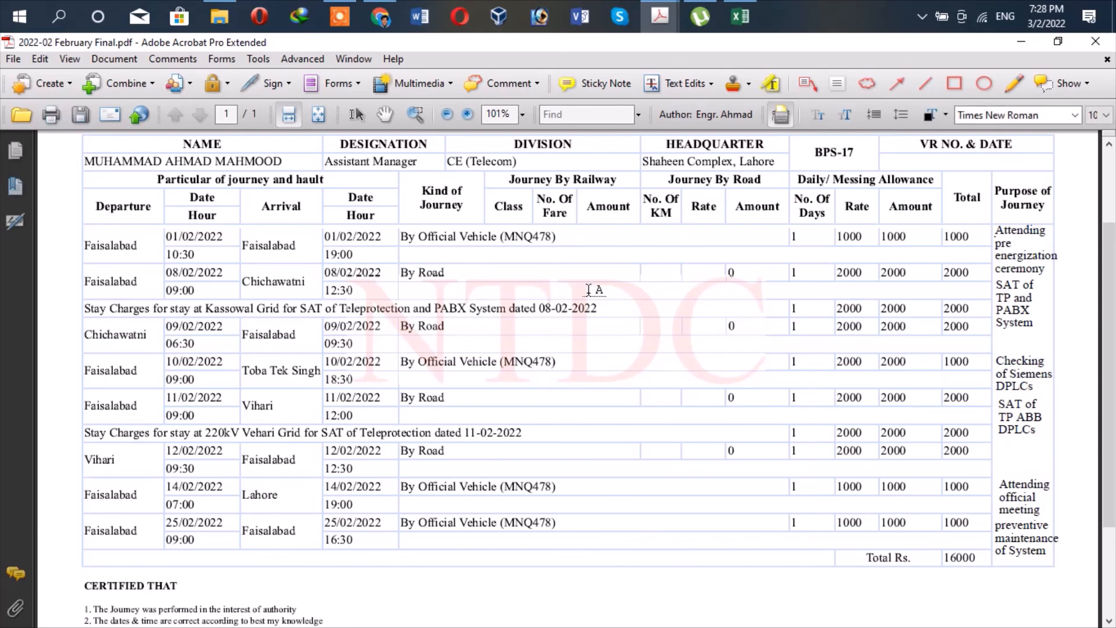
text(From 500kV Grid St)
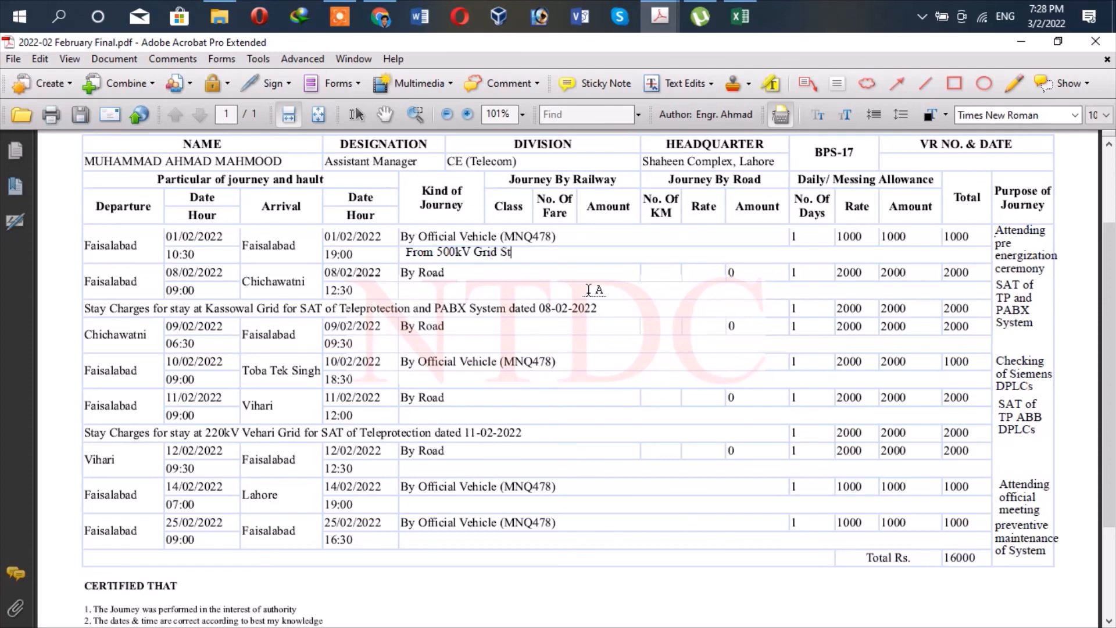
text(ation Gatti to 5)
text(00)
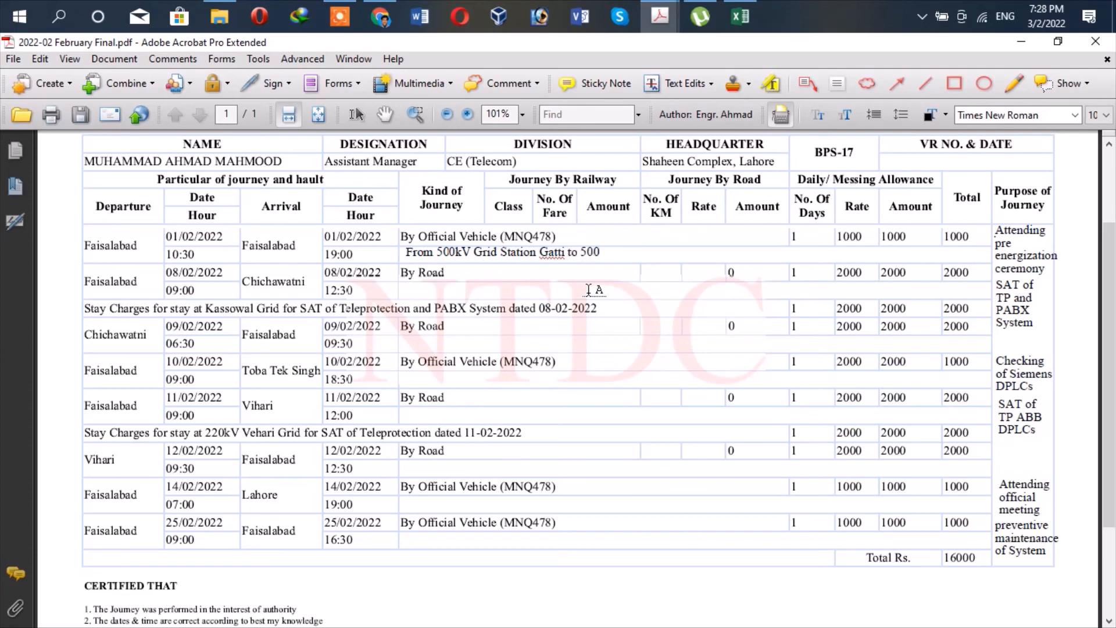
text(kV Faisalabad )
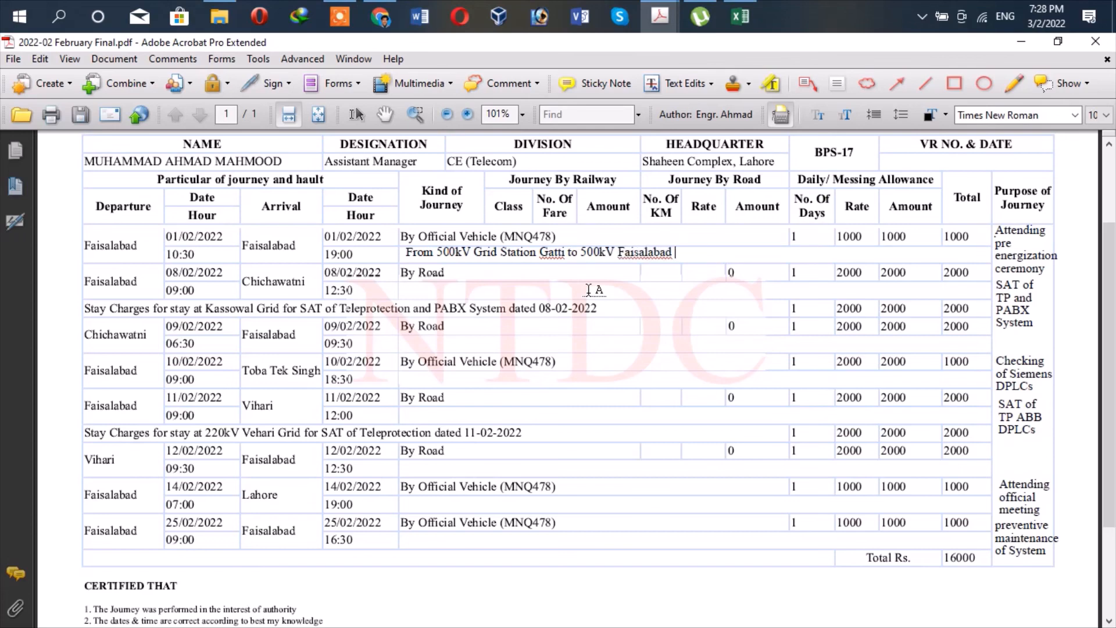
text(West)
Enter "From 500kV Grid Station Gatti to 220kV Grid Station Kassowal" in the empty line under the 08/02/2022 journey's "By Road" entry.
click(406, 291)
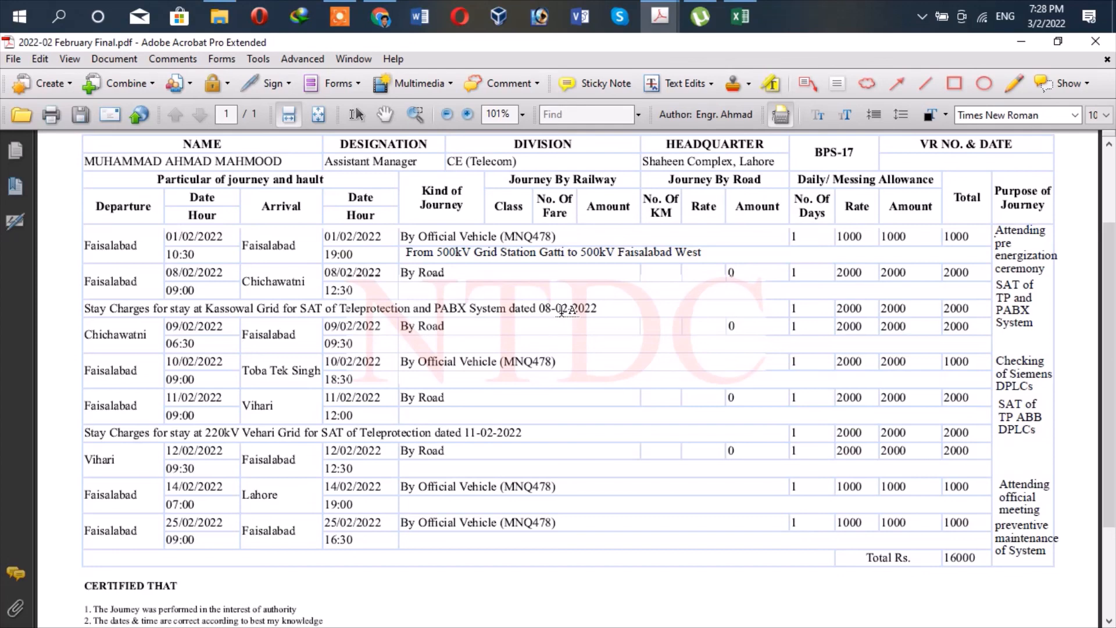
text(From 500kV Grid Sta)
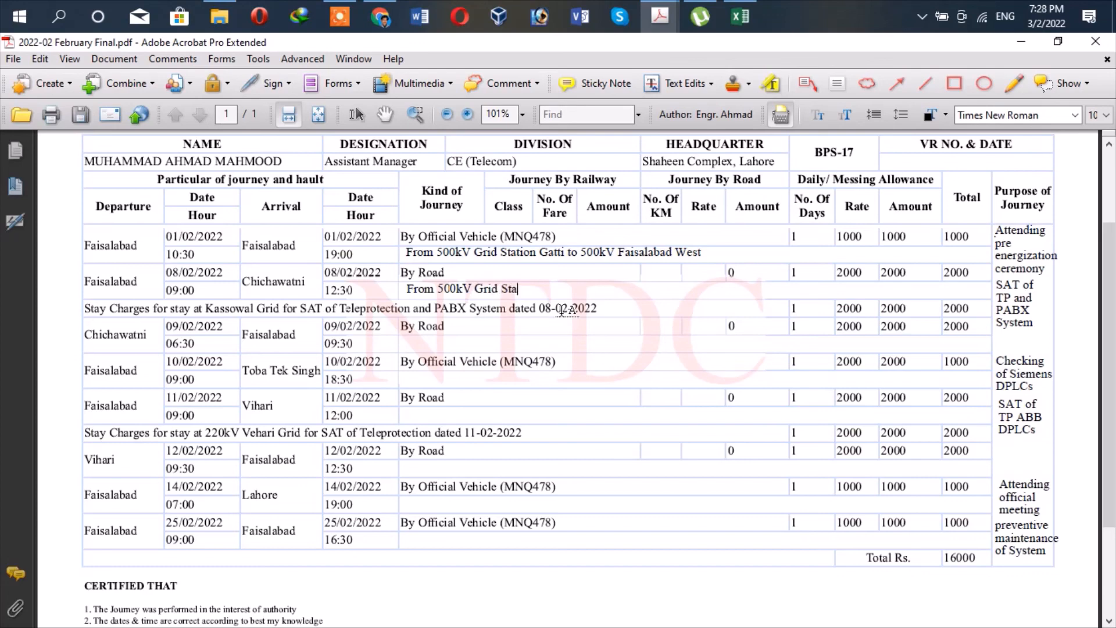
text(tion Gatti to 220kV )
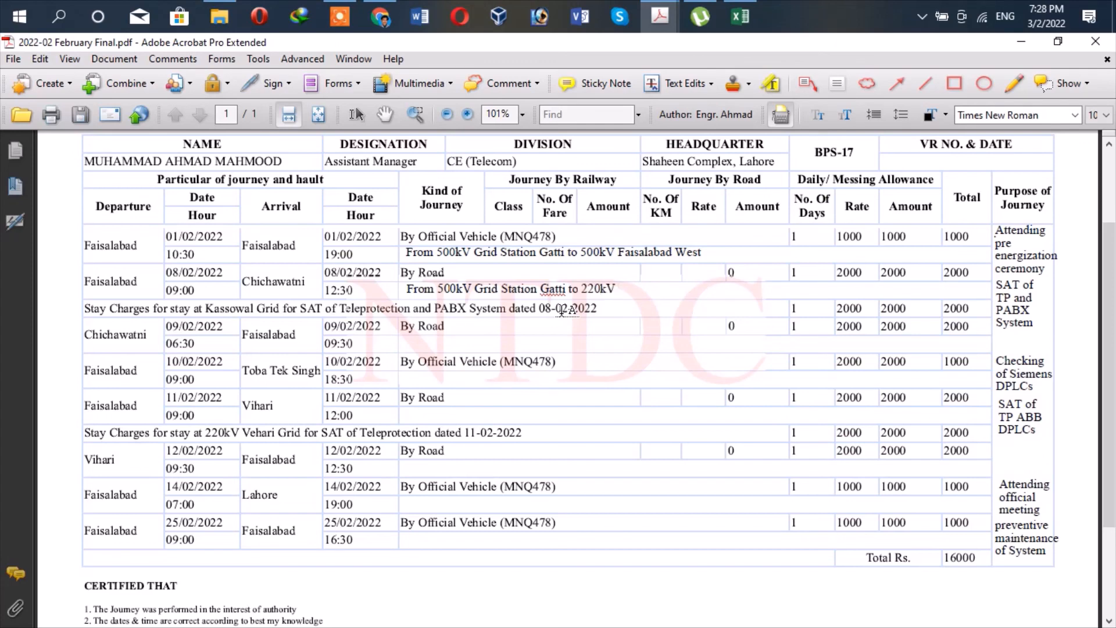
text(Grid Station Kassowal)
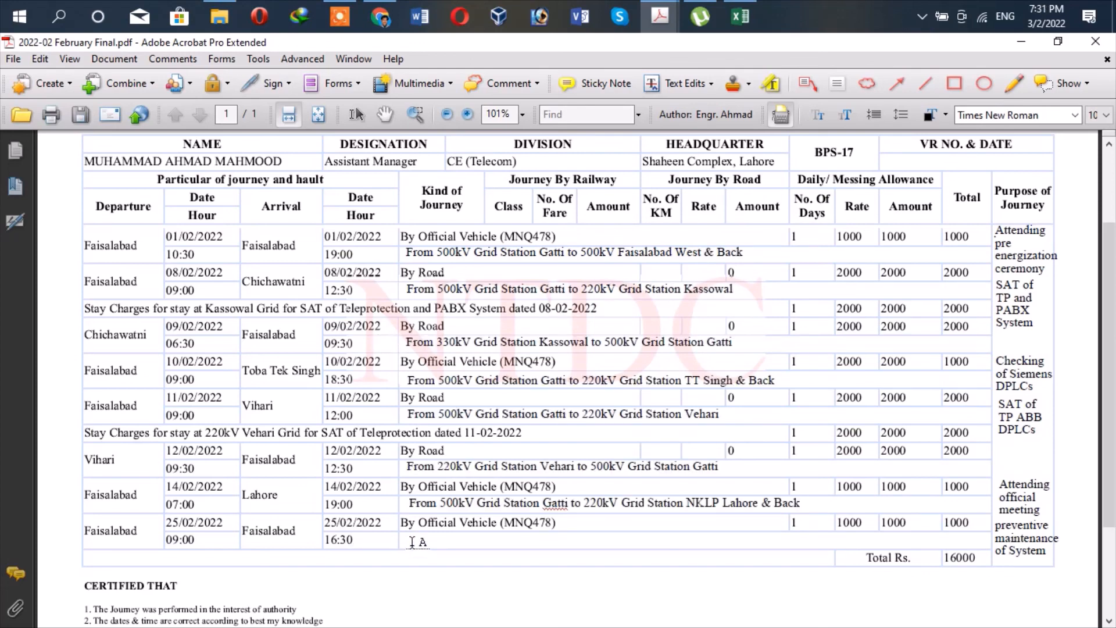
Enter "From 500kV Grid Station Gatti to 220kV Grid Station Smundri Road & Back" under the 25/02/2022 journey's vehicle entry.
click(406, 539)
text(From)
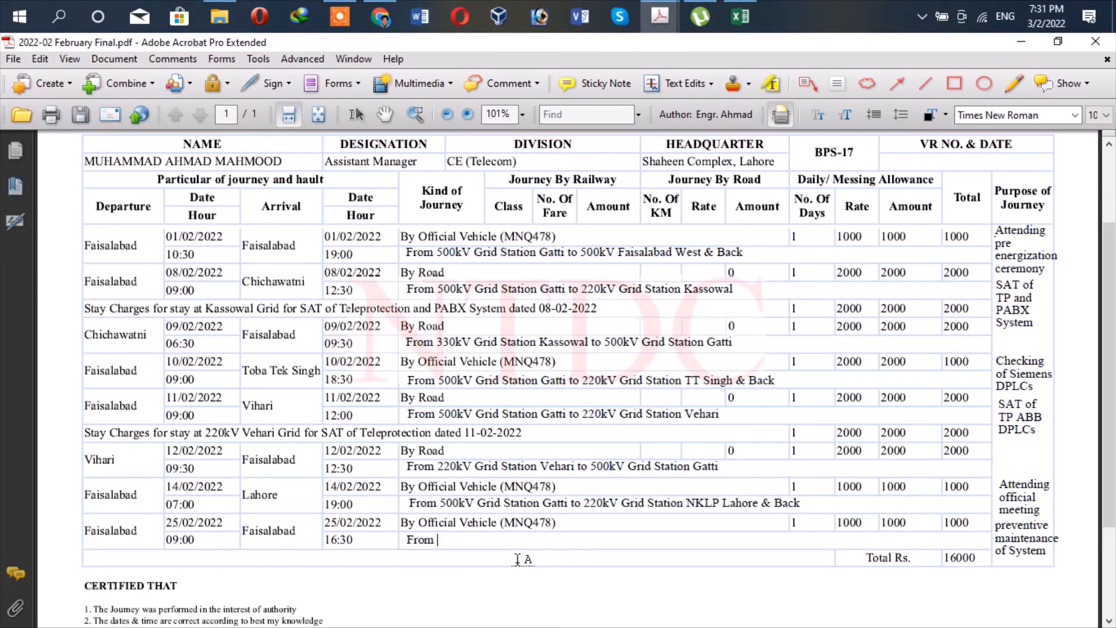
text( 500kV Grid Stat)
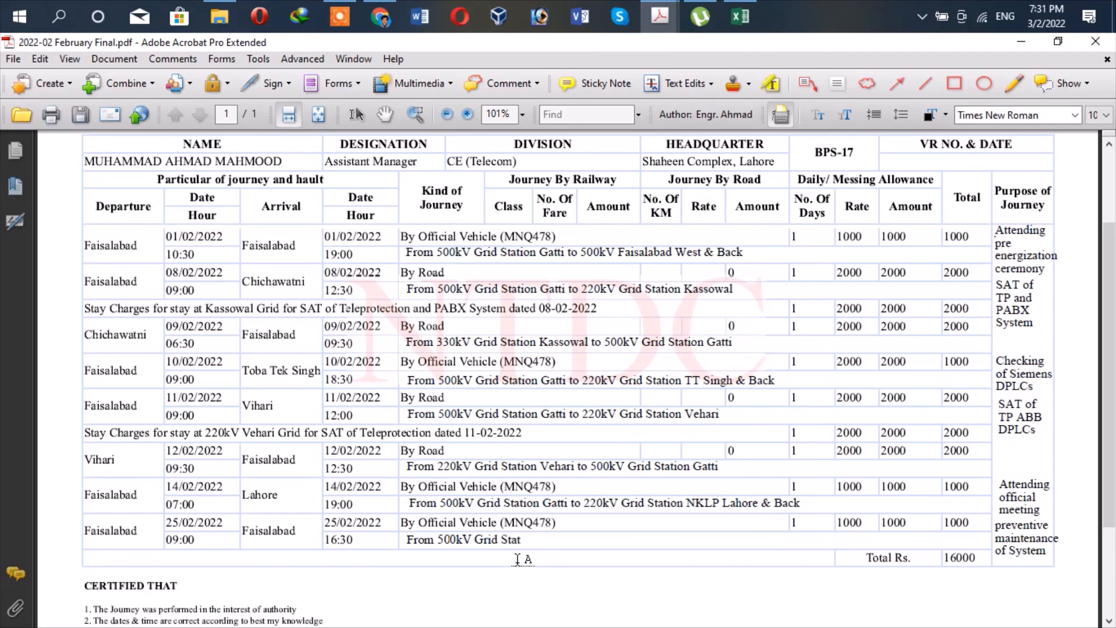
text(ion Gatt)
text(i )
text(to 220)
text(kV Gri)
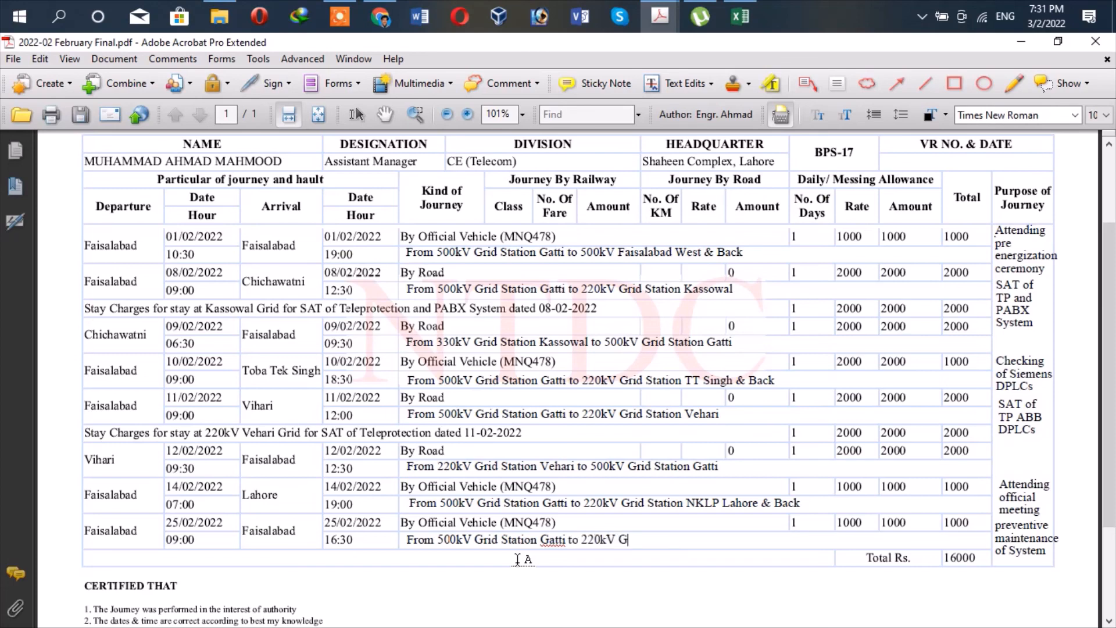
text(d Station Smundri )
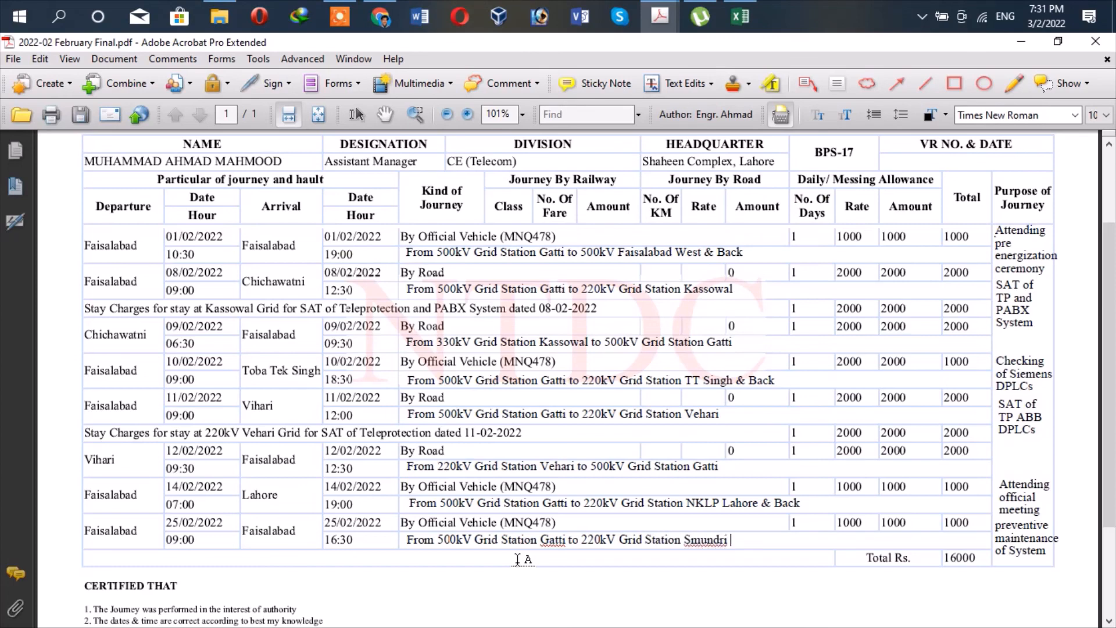
text(Road and)
key(BackSpace)
key(BackSpace)
text(& Back)
click(385, 115)
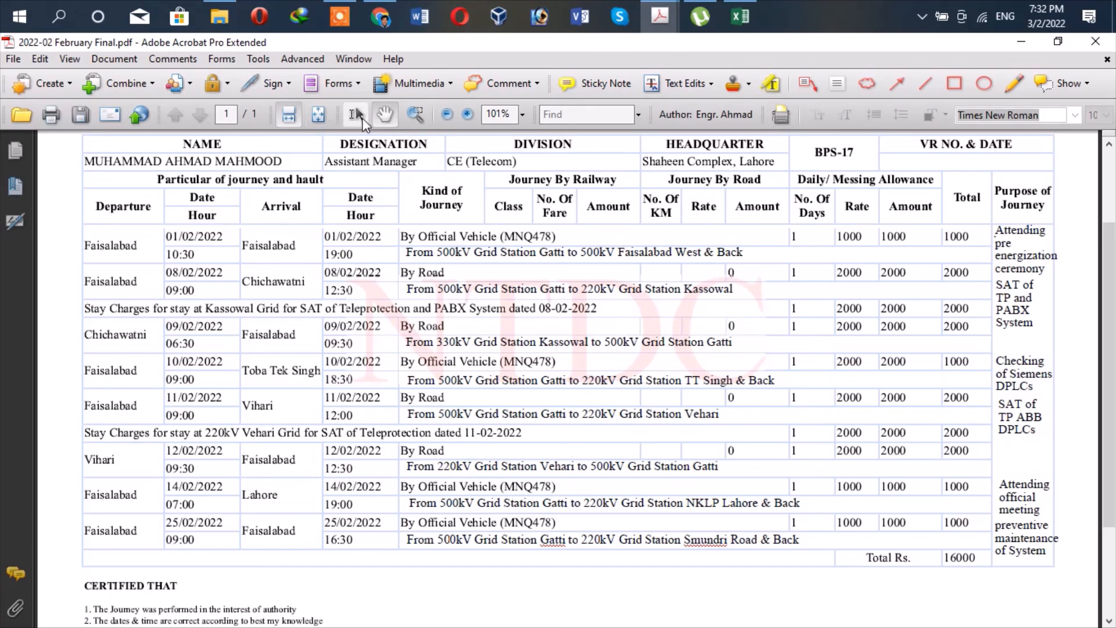
Add the typewriter text "with ABB Team" after "By Road" in the 08/02/2022 journey to Chichawatni.
click(781, 116)
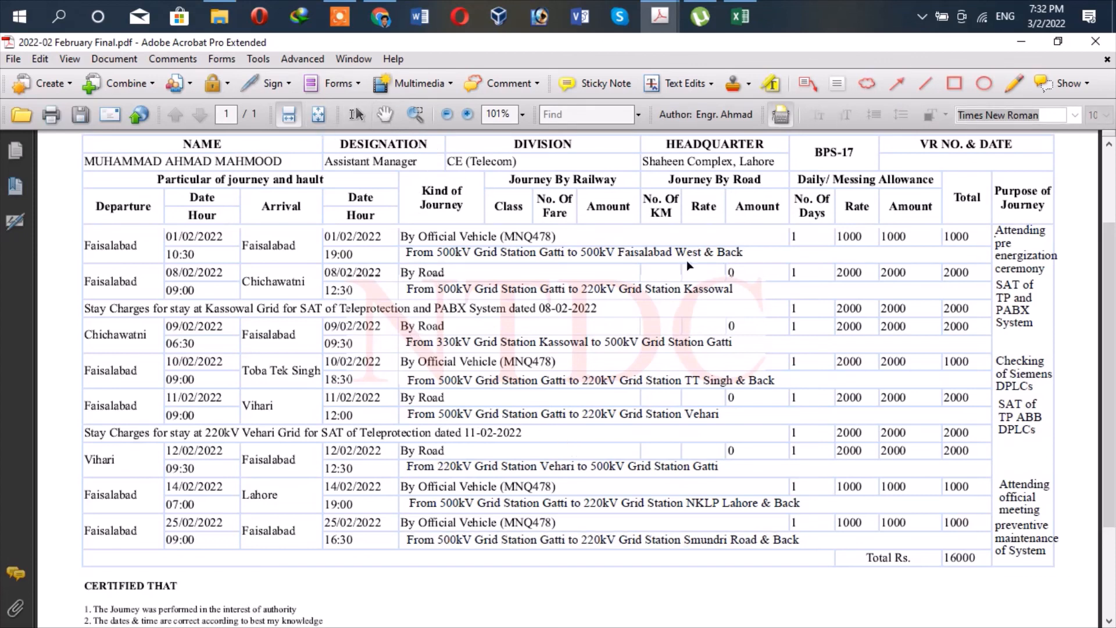
click(454, 272)
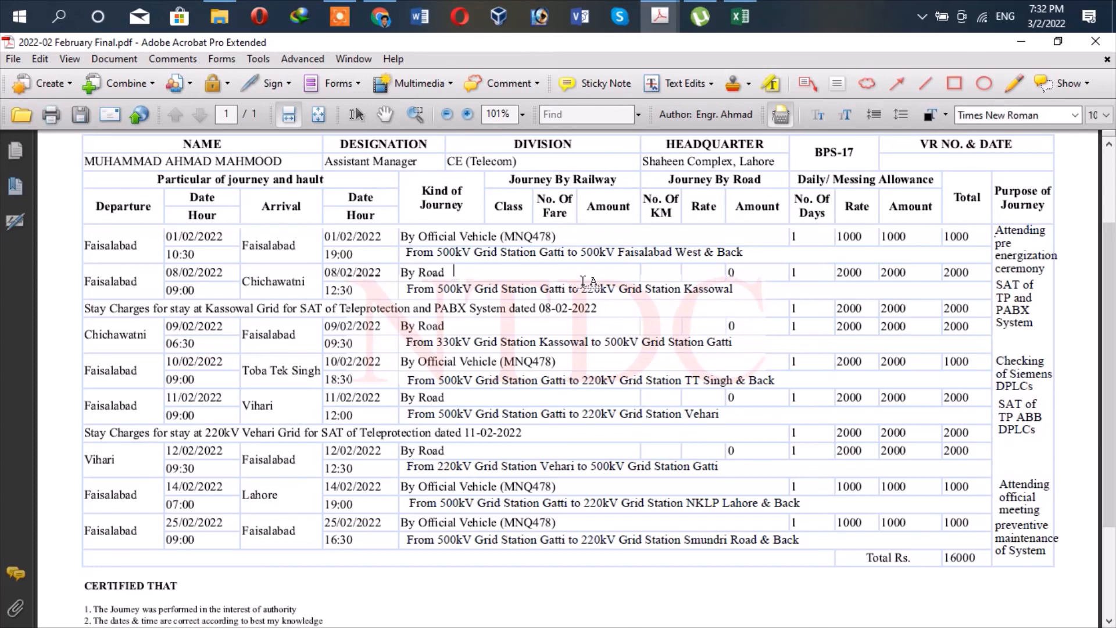
text(with ABB Team)
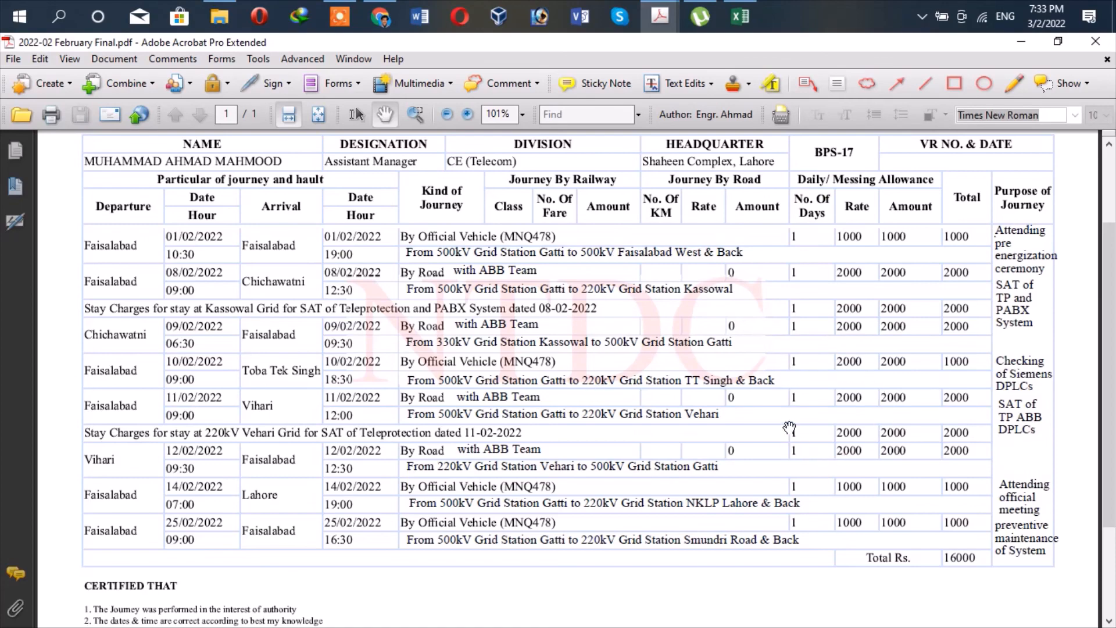
Review the filled-in travelling allowance bill from its header through the journey rows to the certification and signature block.
scroll(851, 298, up, 3)
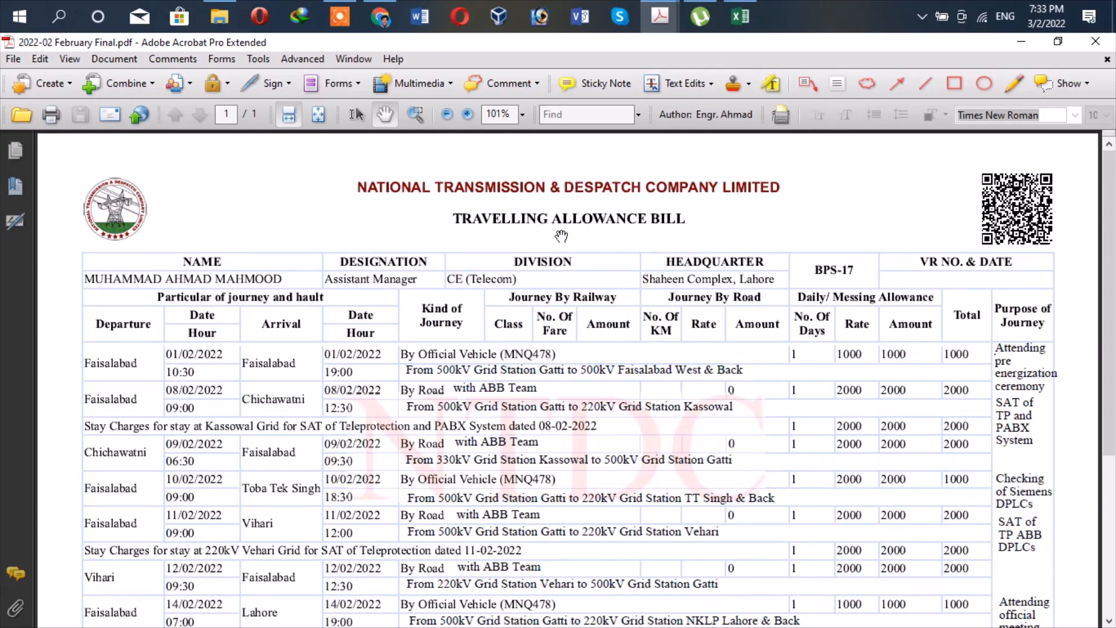
scroll(832, 296, down, 3)
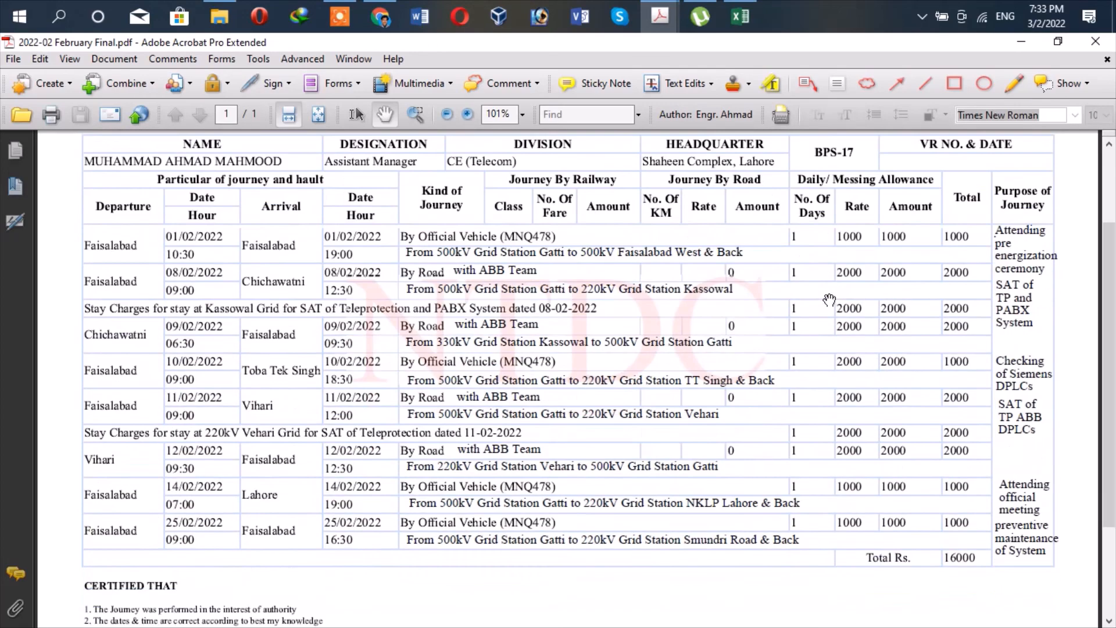
scroll(805, 259, down, 3)
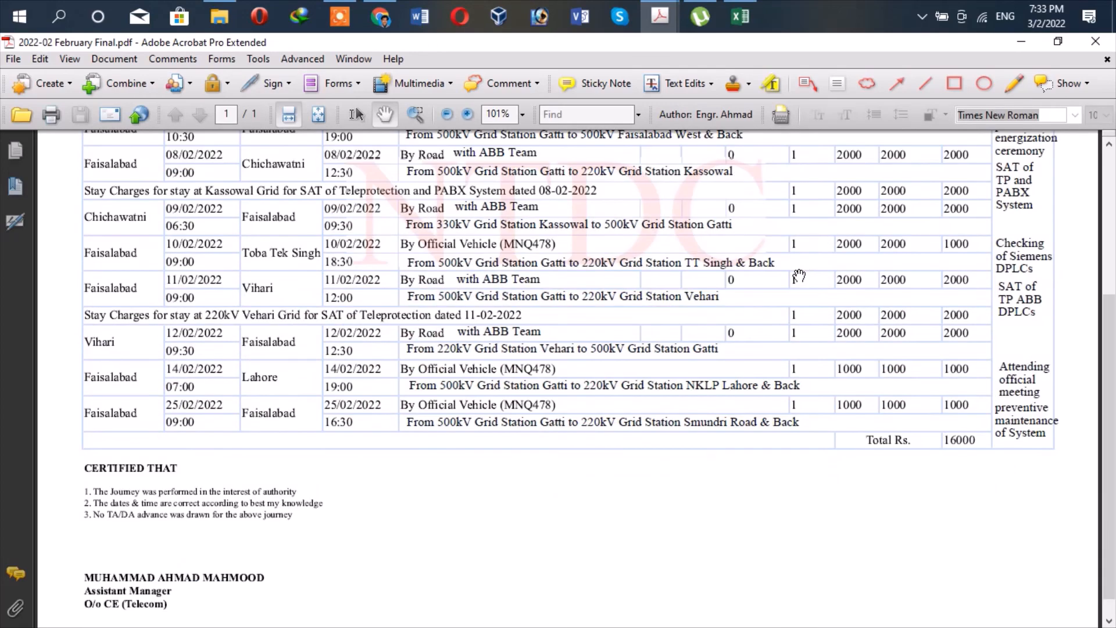
scroll(797, 274, up, 6)
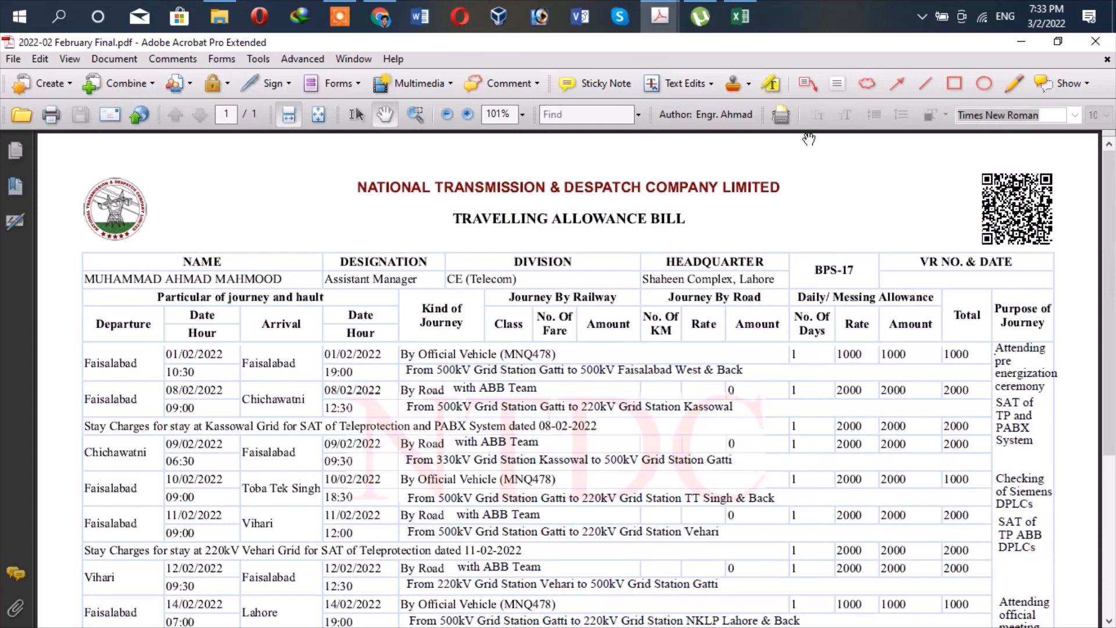
scroll(814, 239, down, 2)
scroll(812, 239, down, 1)
scroll(812, 238, up, 3)
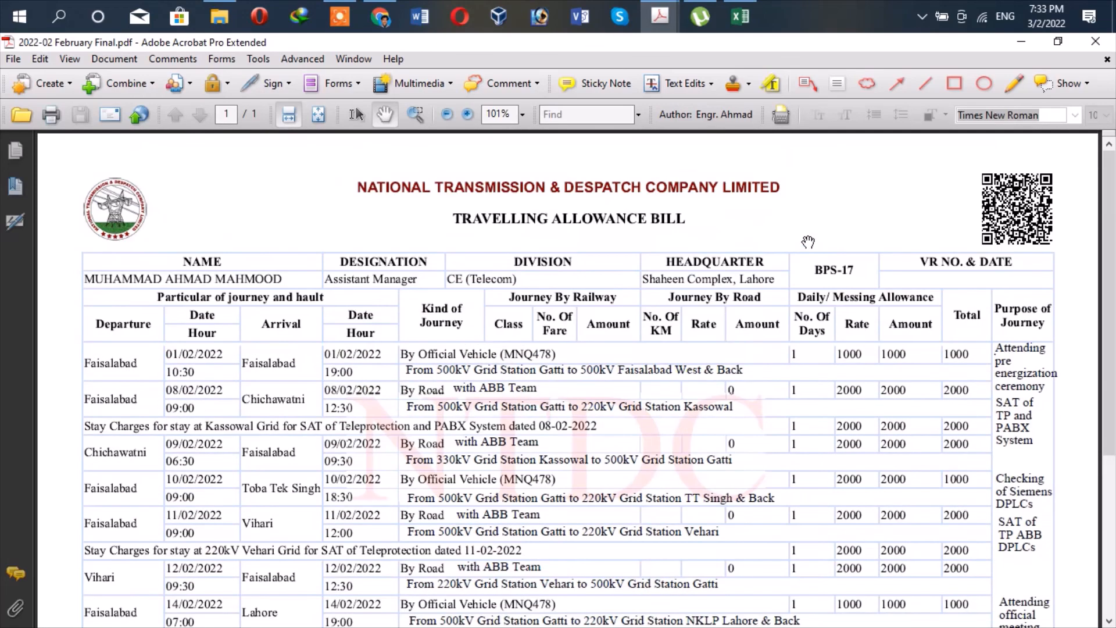